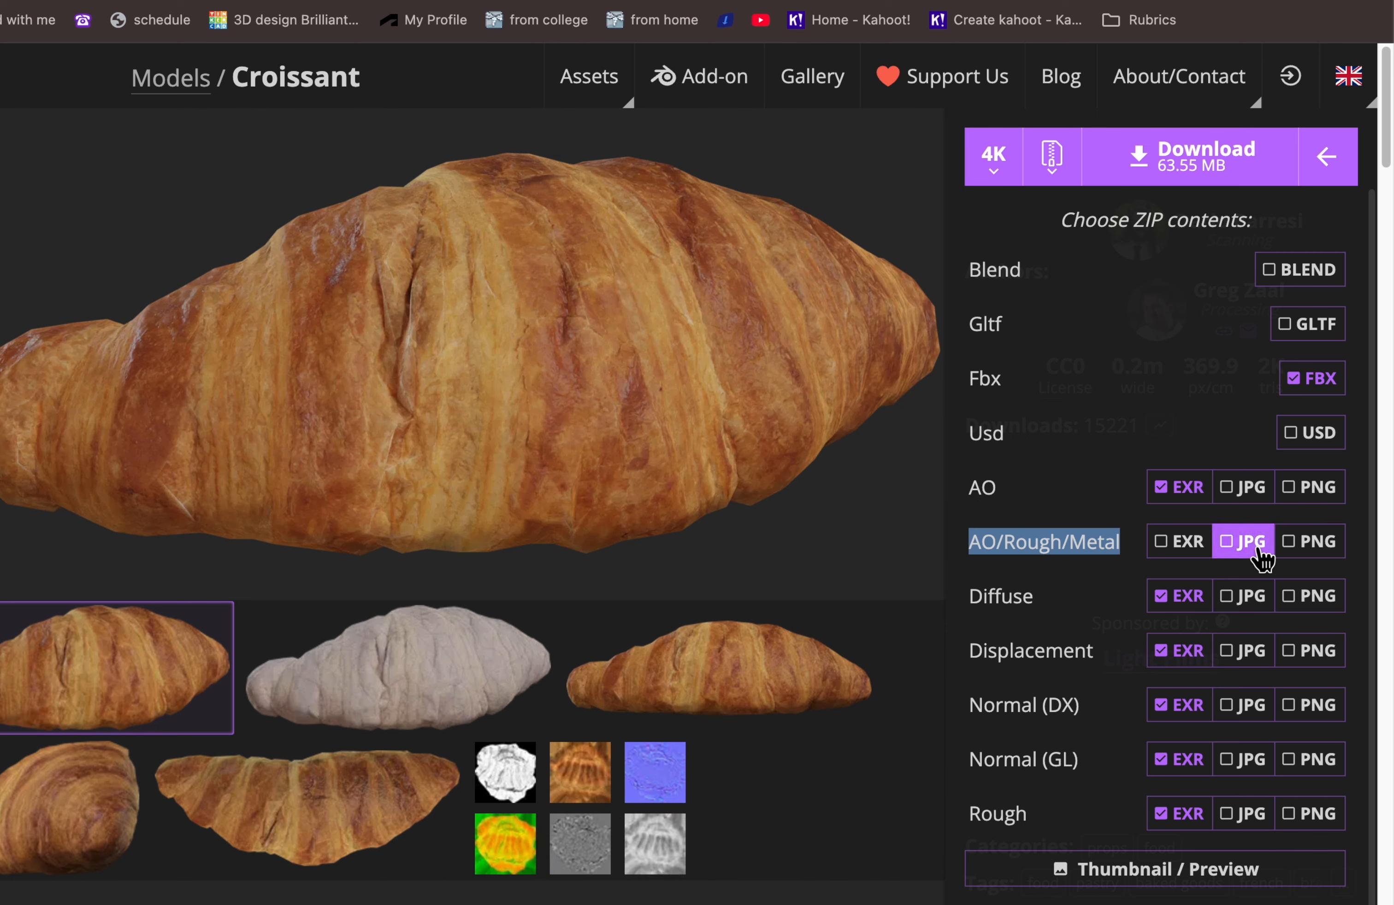
Step: Exclude the Normal (DX) map from the croissant model's ZIP contents
left_click_drag(962, 708, 1150, 709)
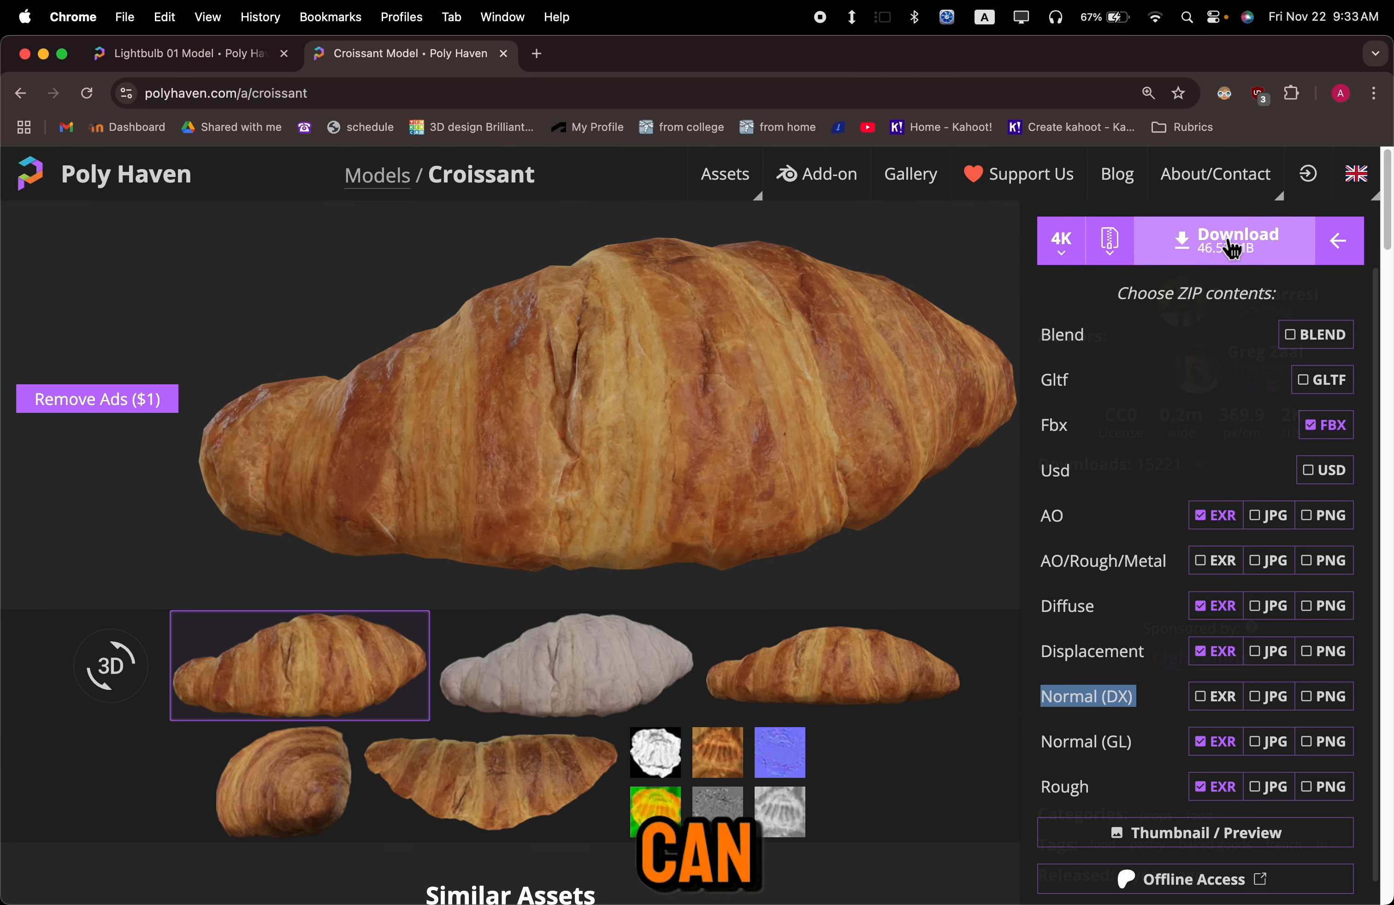
Step: Switch to Finder and extract croissant_4k.zip and lightbulb_01_4k.zip with Archive Utility in the texturing hypershade folder
key("super+Tab")
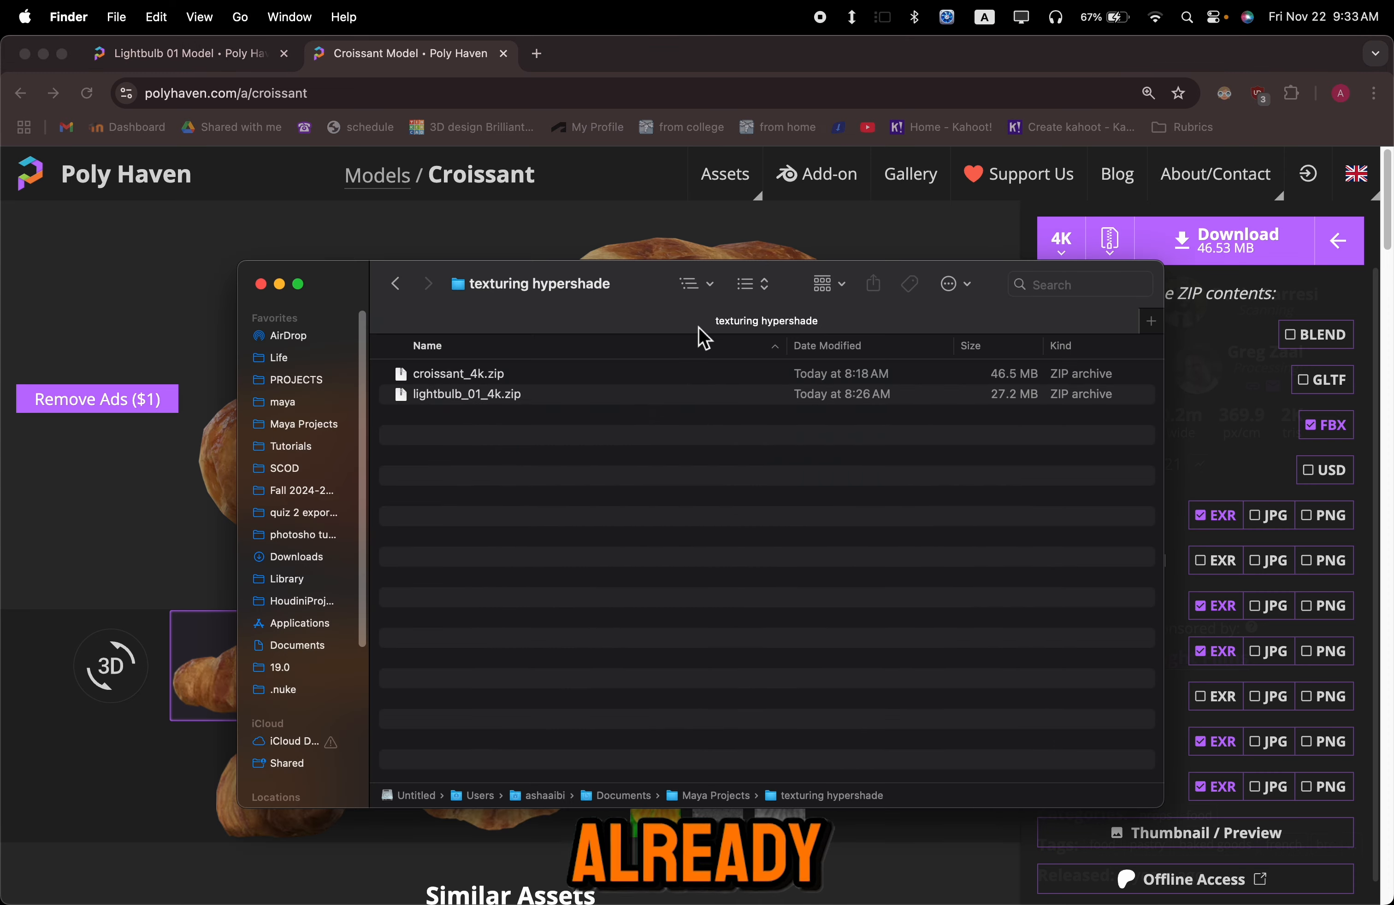
left_click_drag(515, 463, 438, 373)
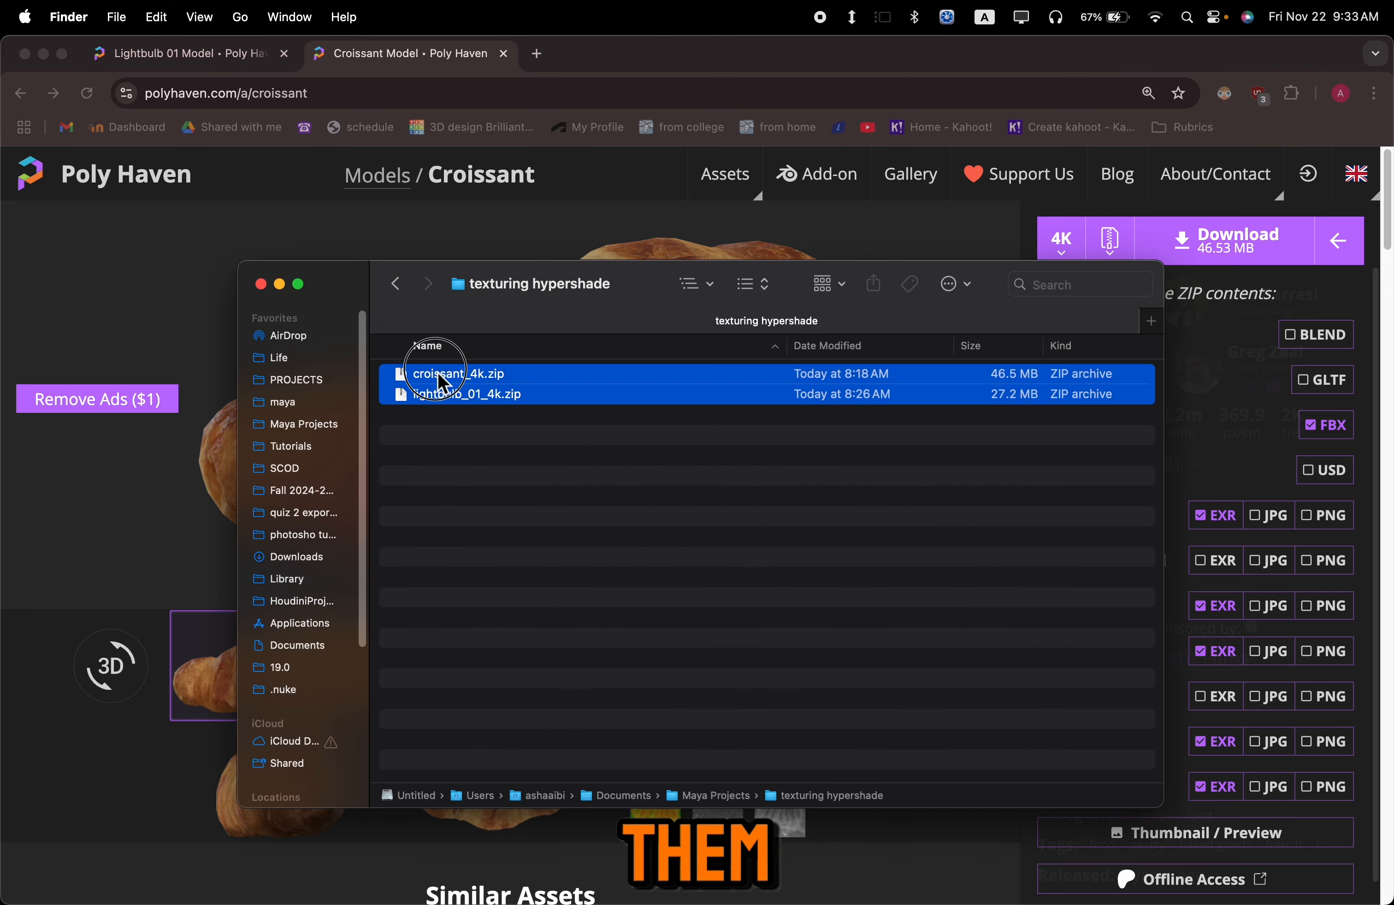
right_click(479, 404)
mouse_move(500, 441)
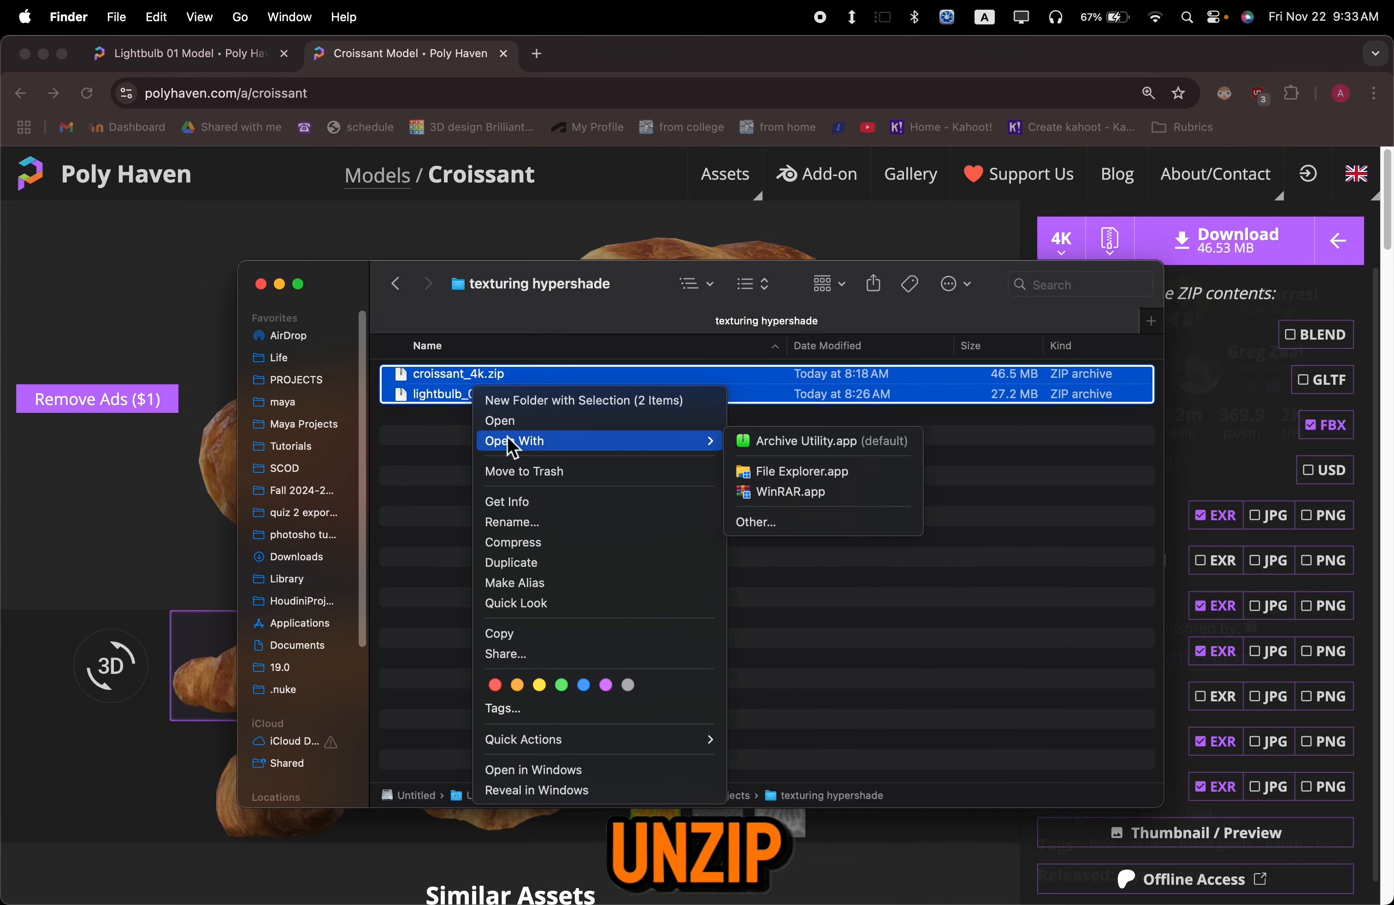
left_click(781, 445)
left_click(438, 474)
Step: Expand the extracted lightbulb_01_4k and croissant_4k folders and their textures subfolders to examine the FBX and EXR files
left_click(388, 415)
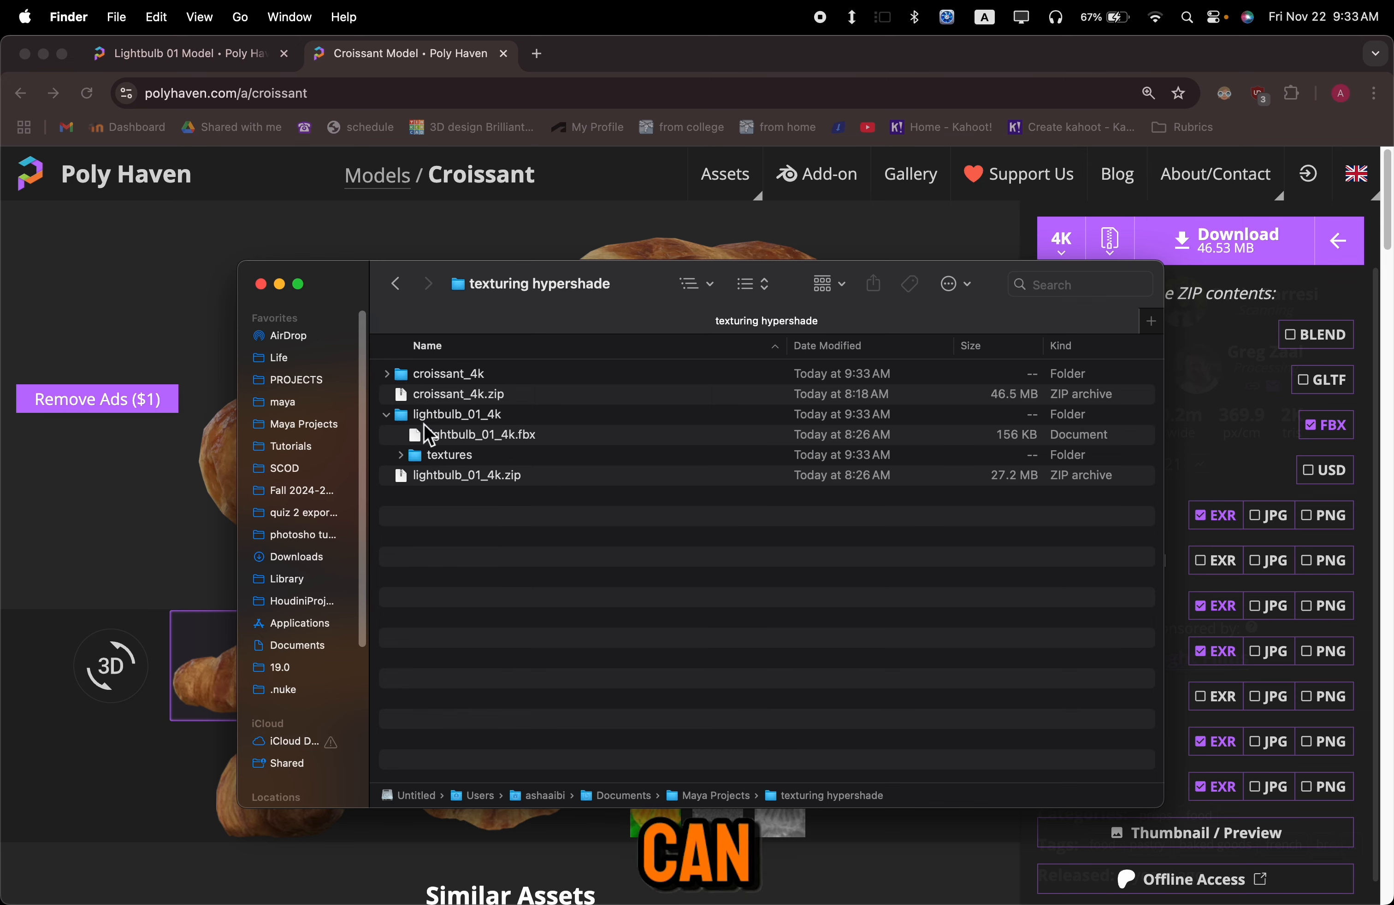
left_click(402, 454)
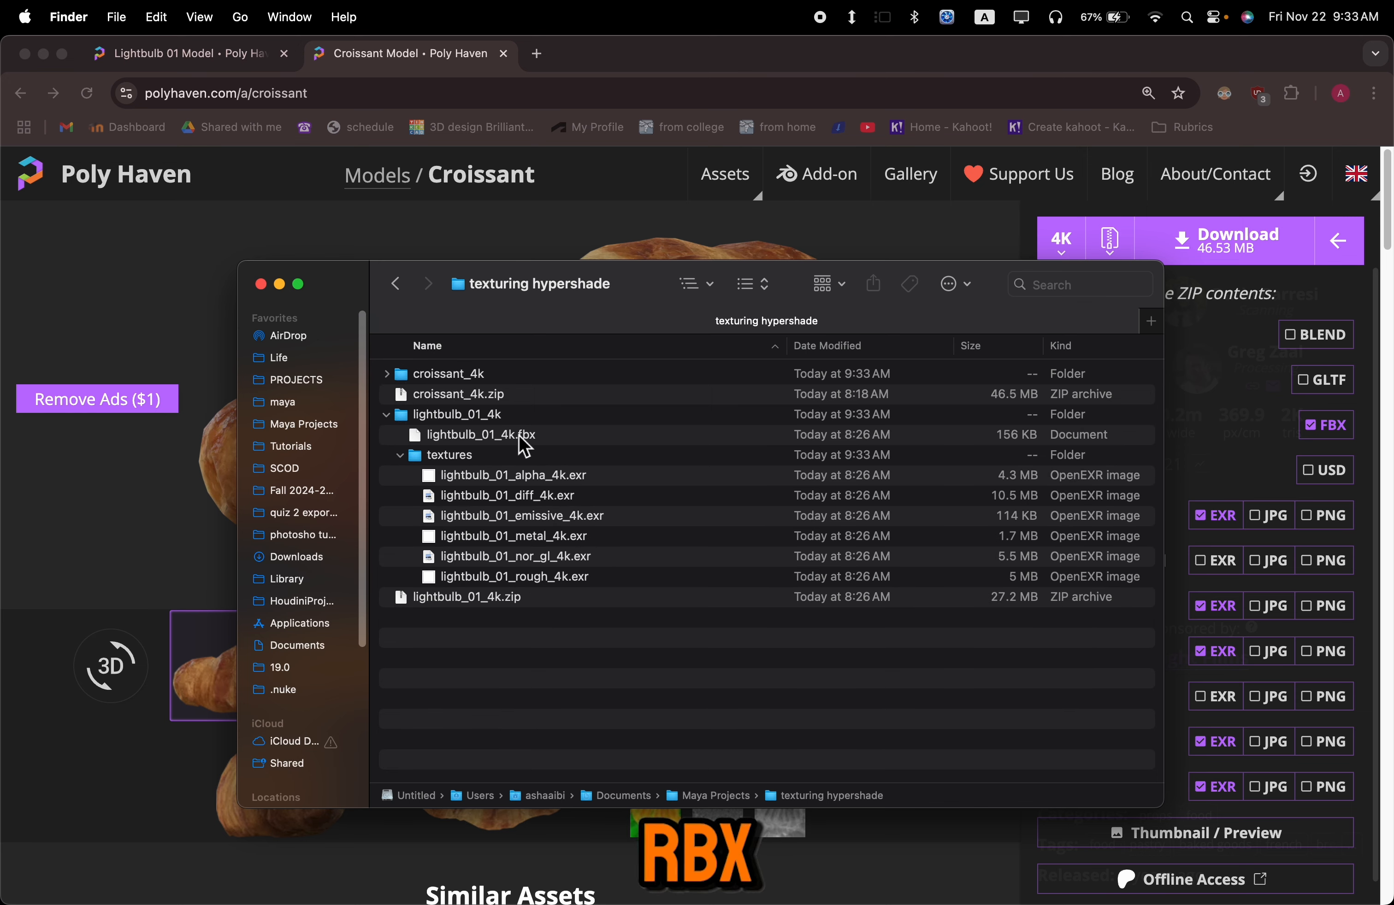
left_click(481, 478)
left_click(495, 577, "shift")
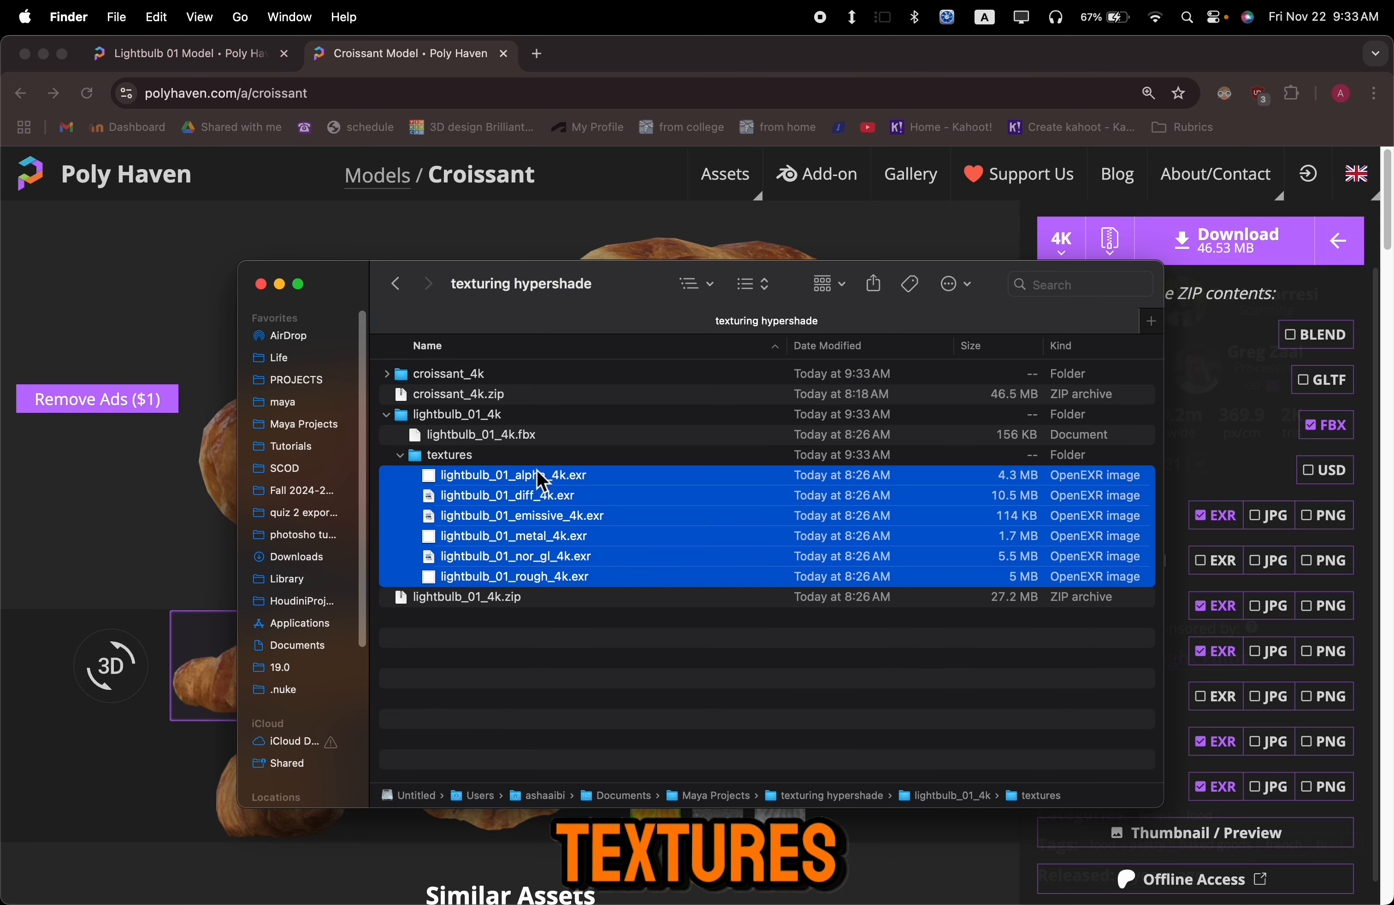
left_click(386, 374)
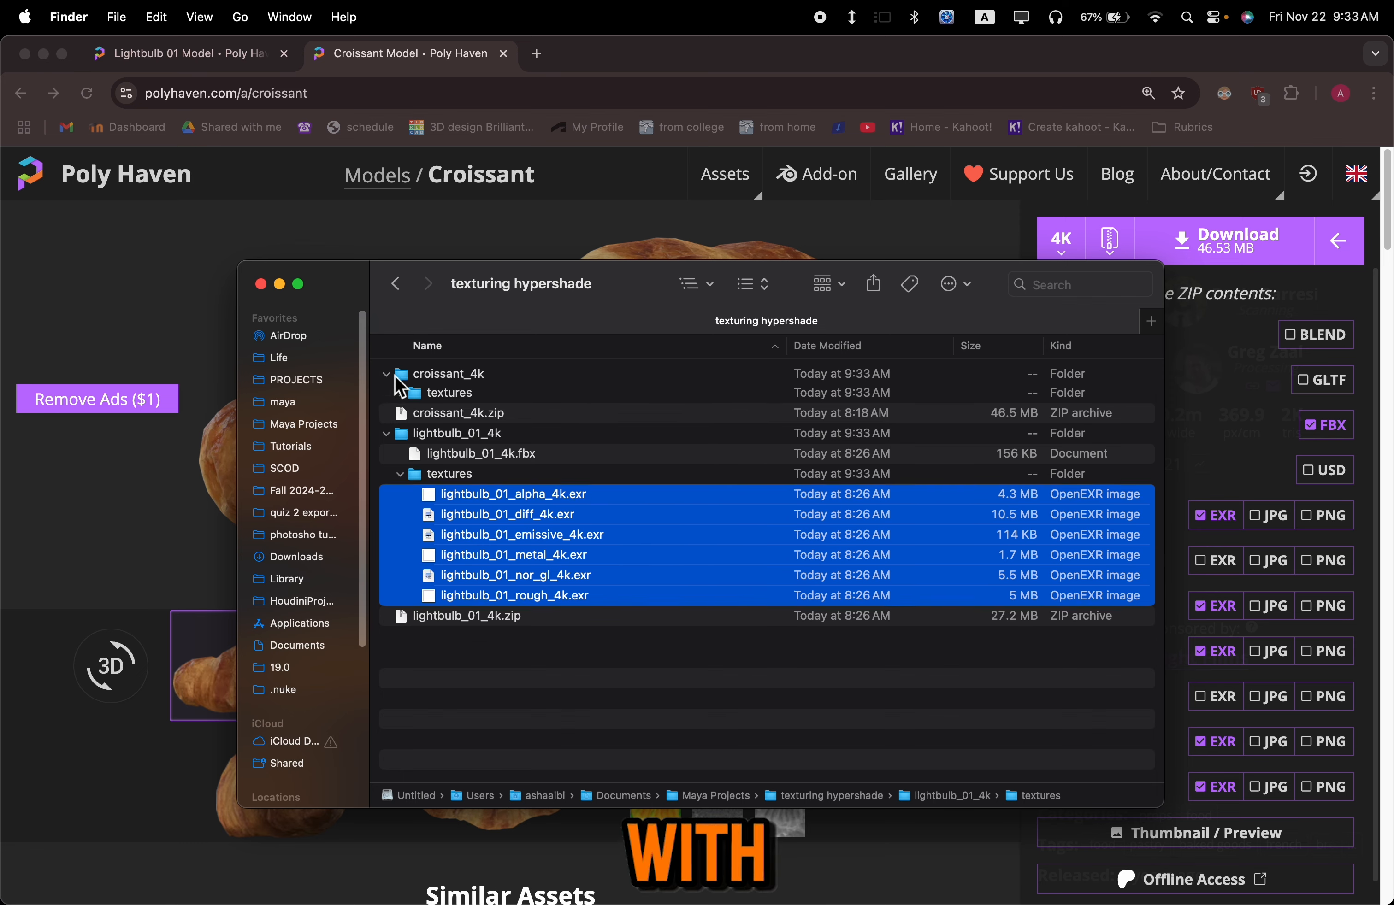
left_click(399, 413)
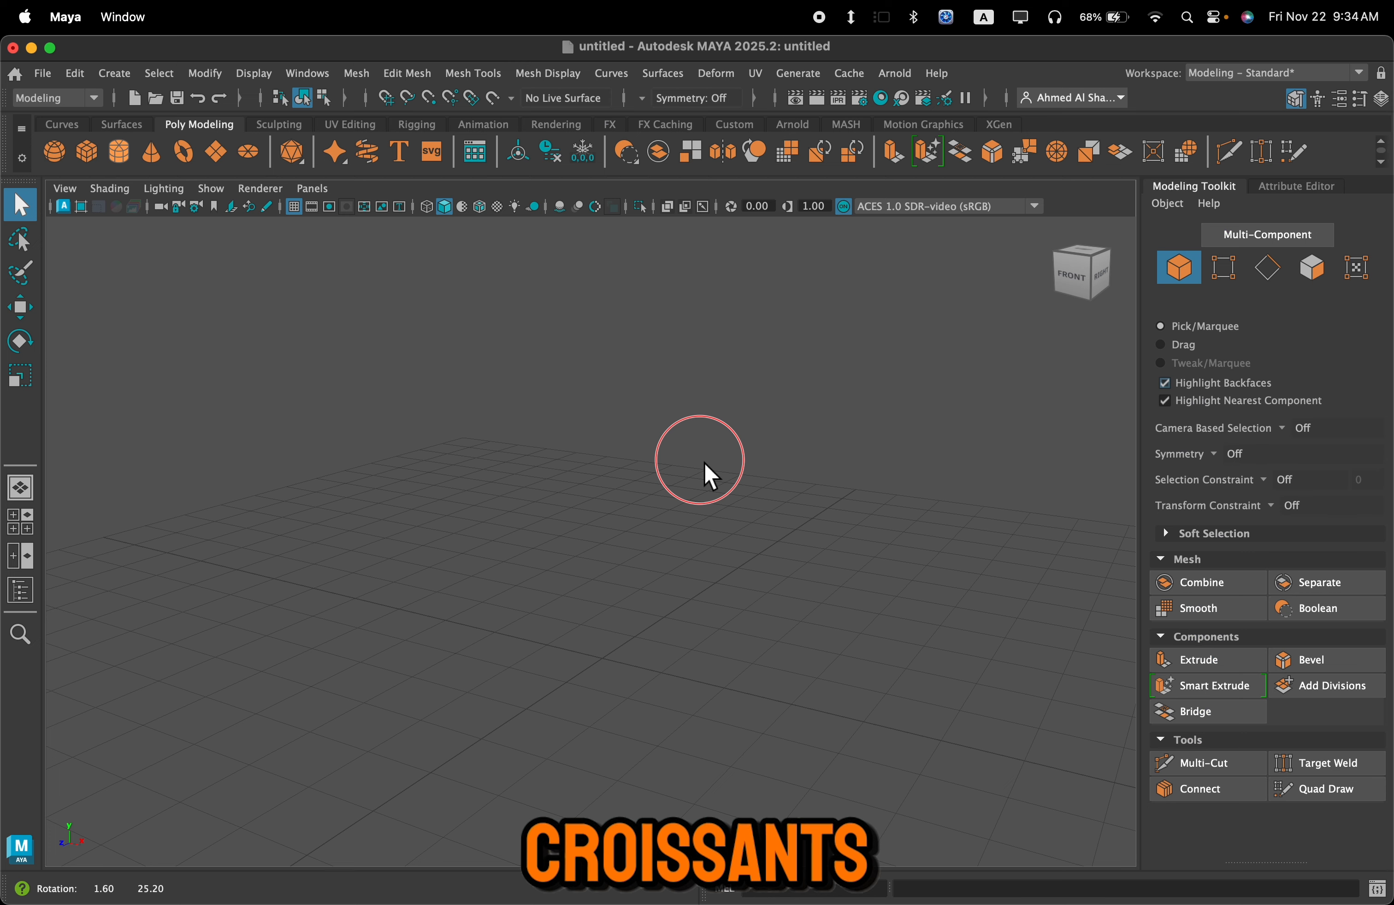
Step: Import lightbulb_01_4k.fbx from the Finder folder into the empty Maya scene
left_click_drag(704, 462, 708, 465, "alt")
scroll(712, 458, "down", 2)
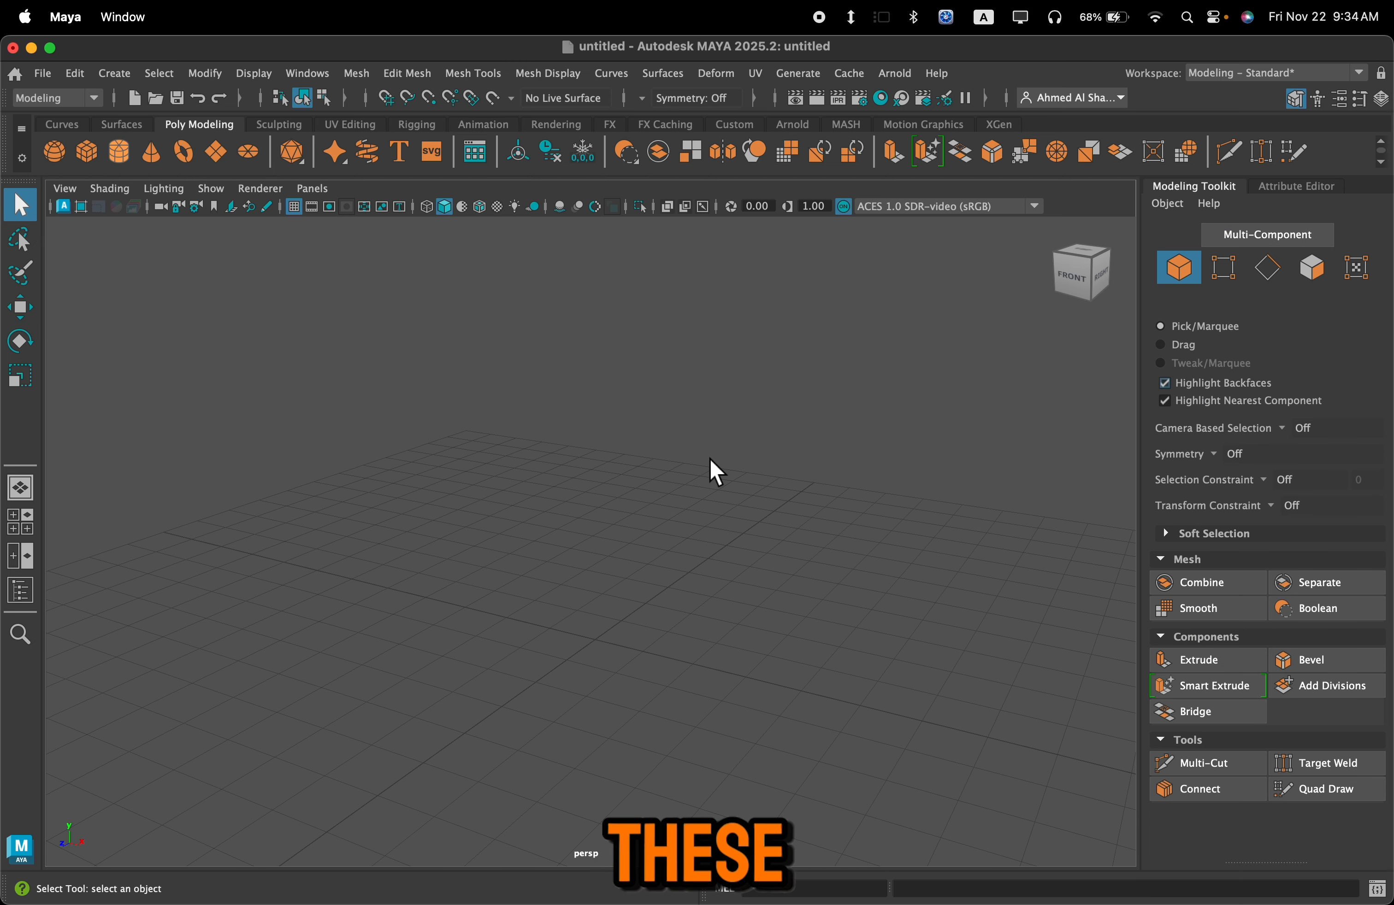
key("super+Tab")
left_click_drag(597, 302, 1079, 306)
left_click(964, 582)
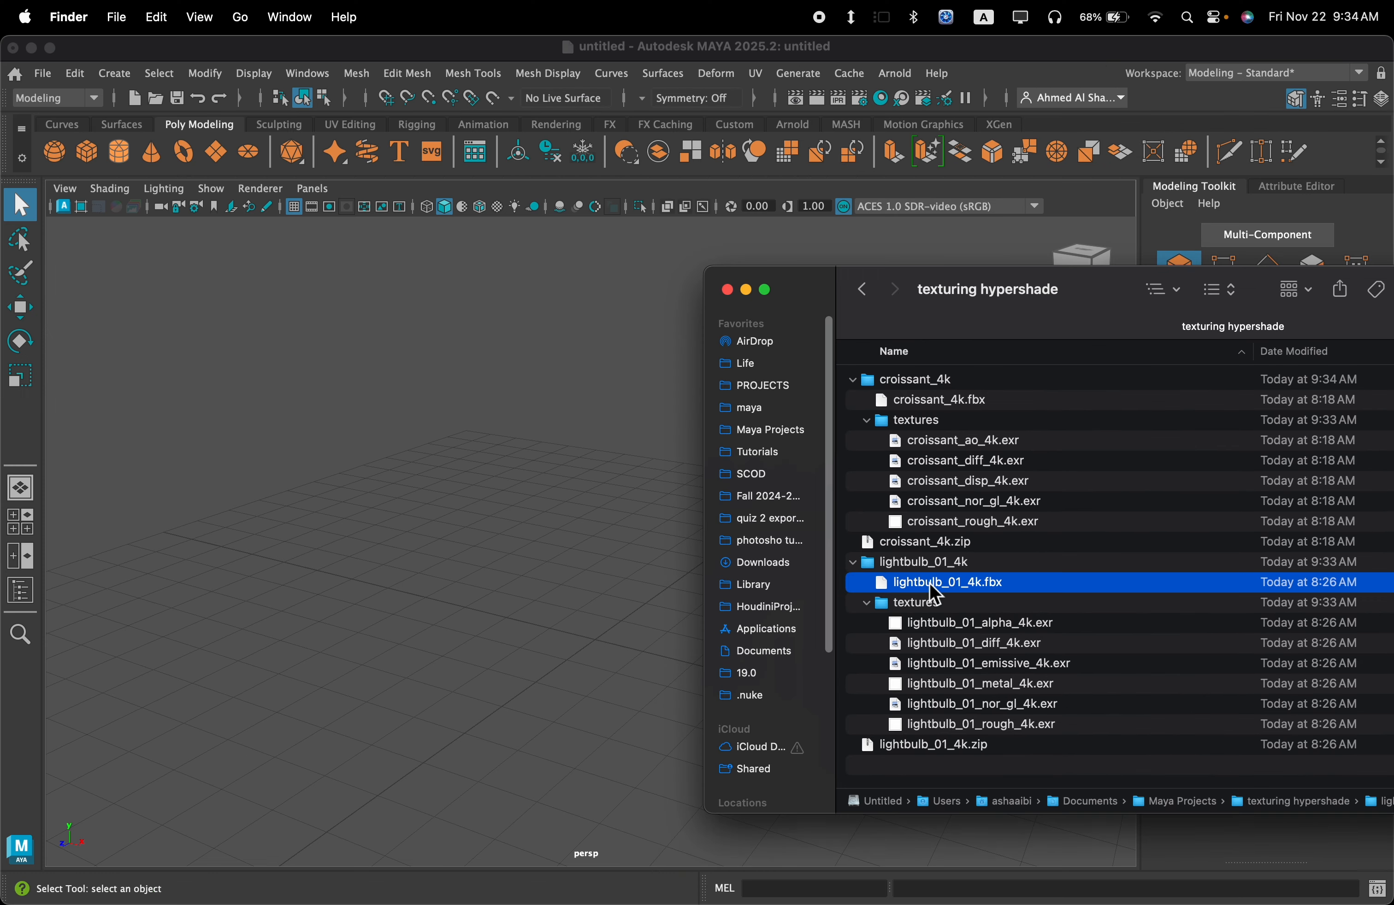
left_click_drag(933, 583, 573, 538)
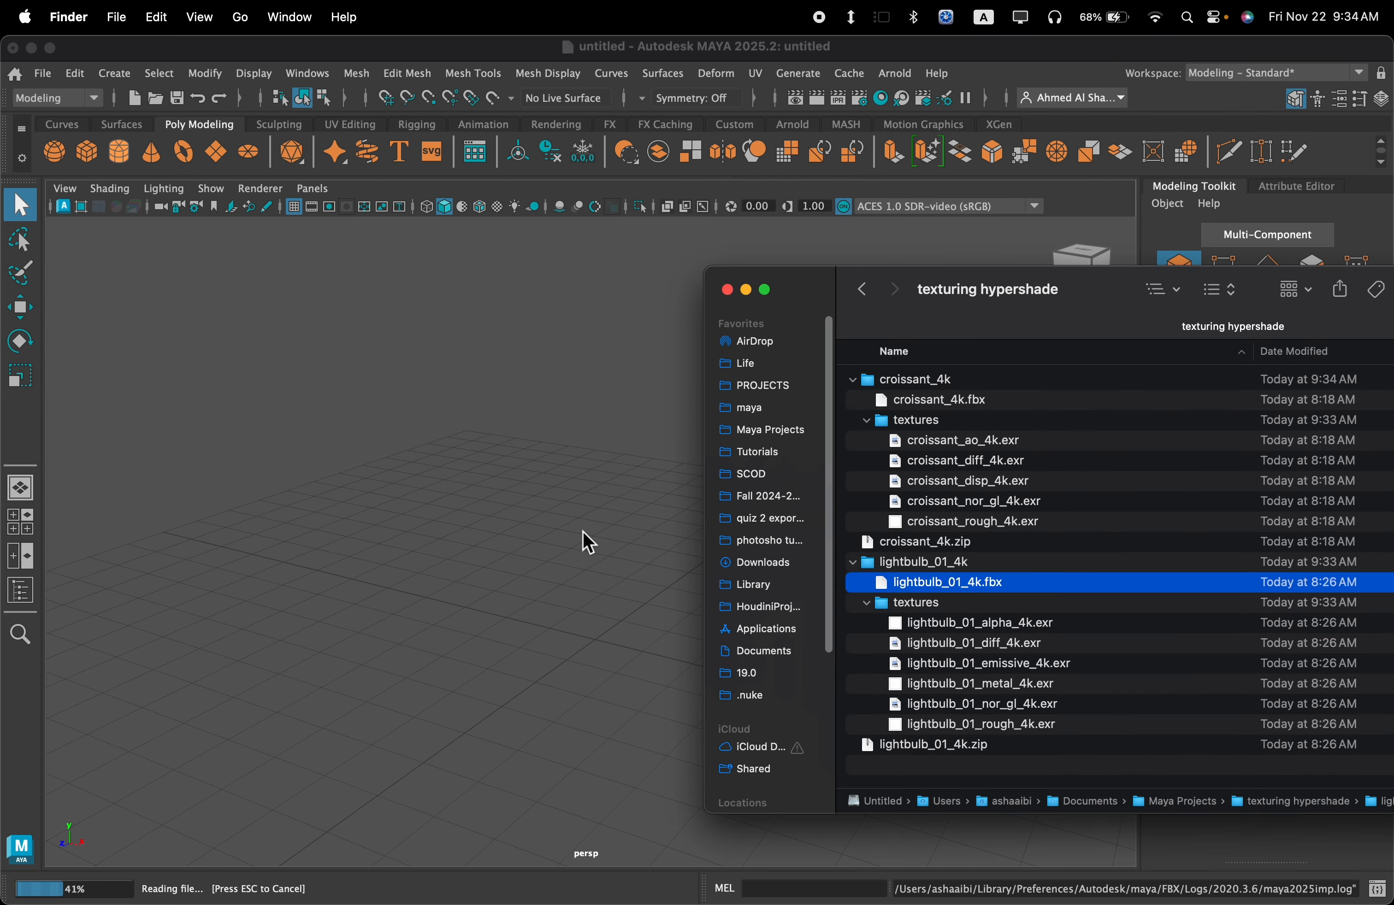
left_click(582, 549)
scroll(711, 549, "down", 2)
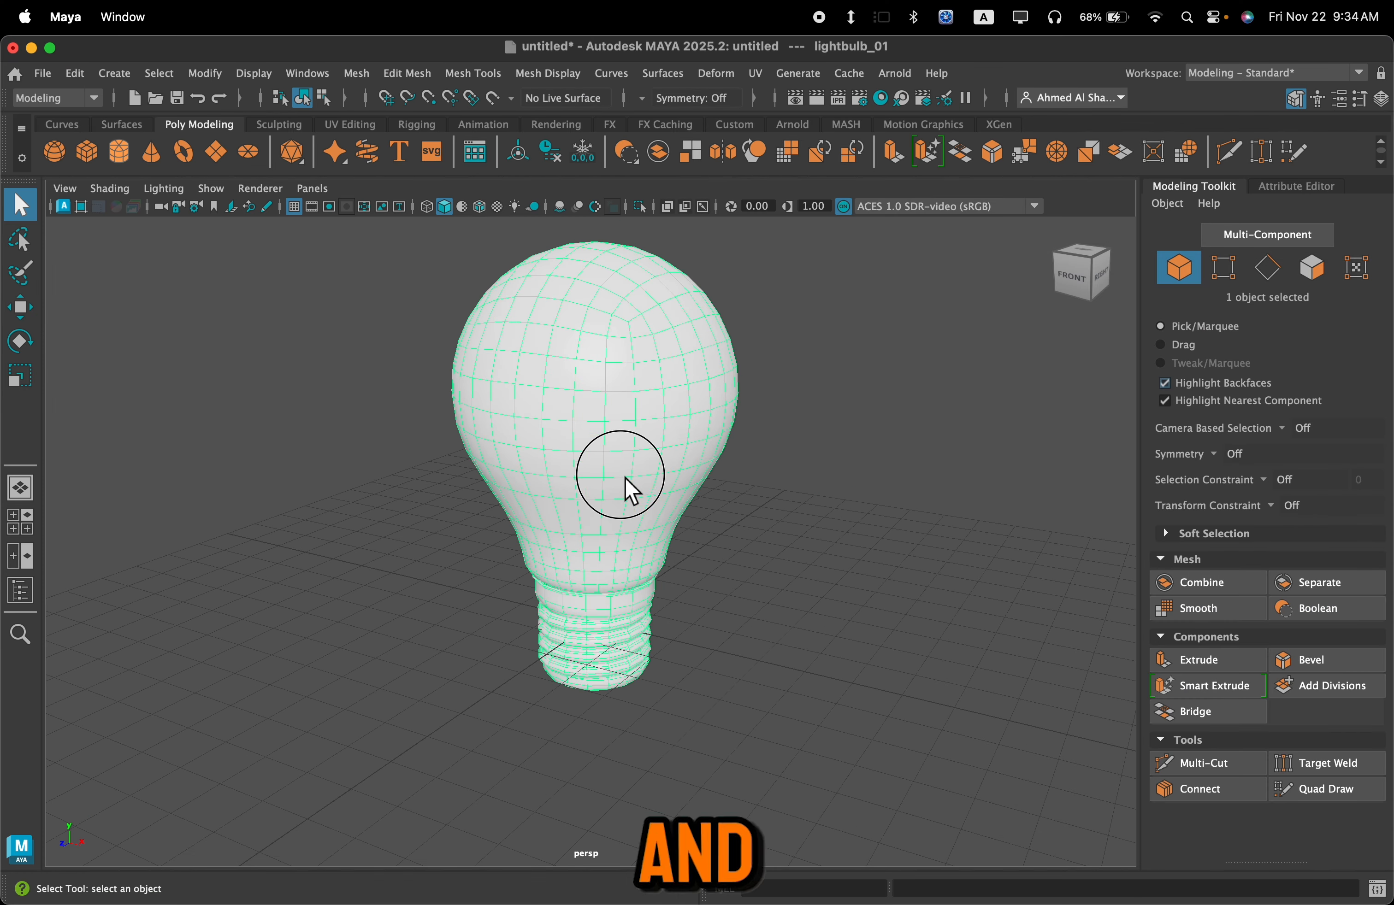
Step: Add an Arnold Skydome Light to the scene around the light bulb
left_click_drag(625, 479, 677, 459, "alt")
scroll(678, 459, "down", 3)
middle_click_drag(675, 476, 669, 504, "alt")
left_click_drag(664, 501, 635, 507, "alt")
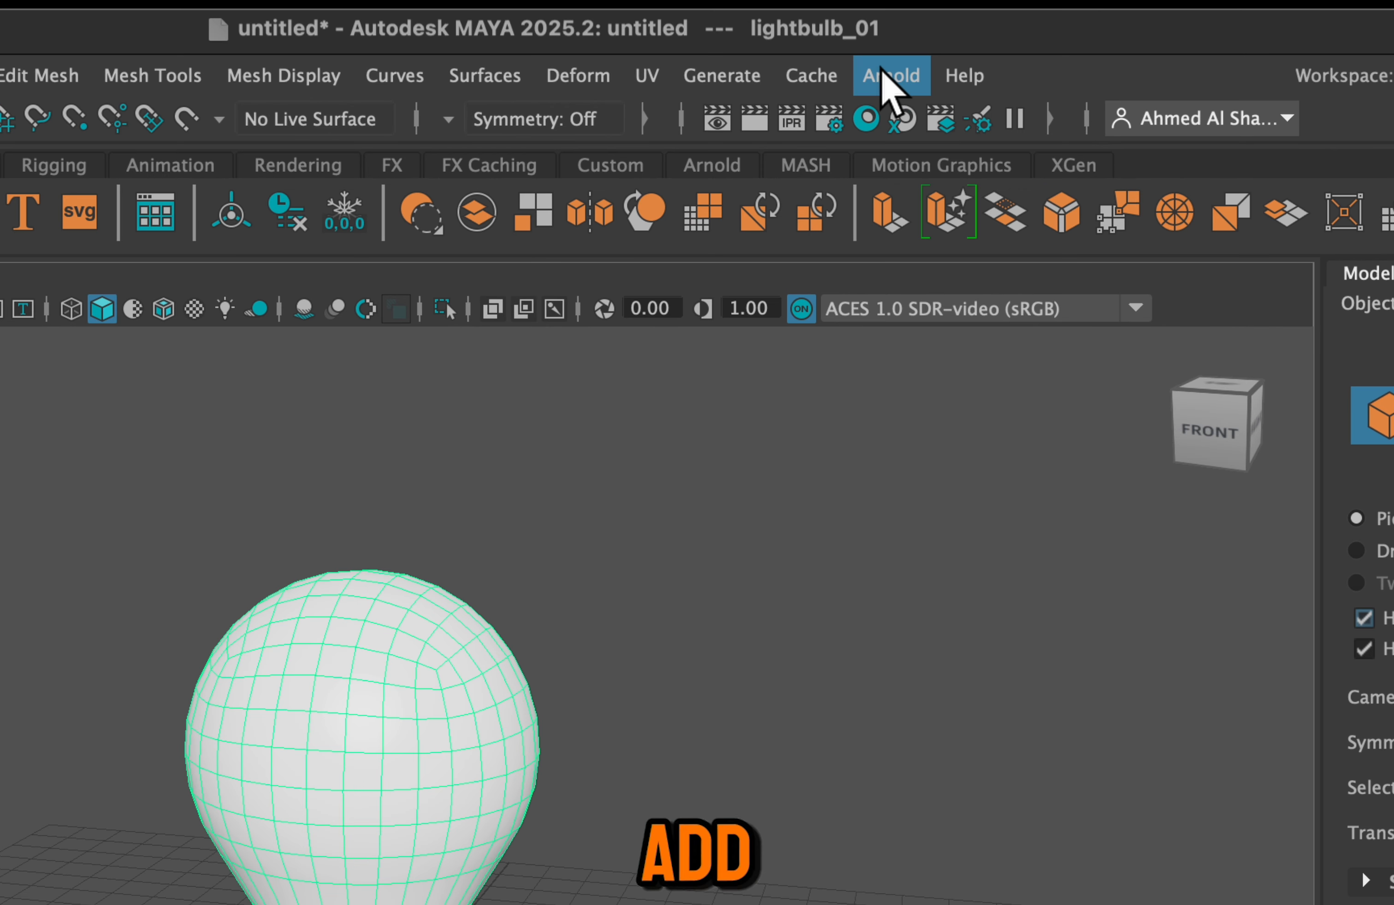
left_click(896, 75)
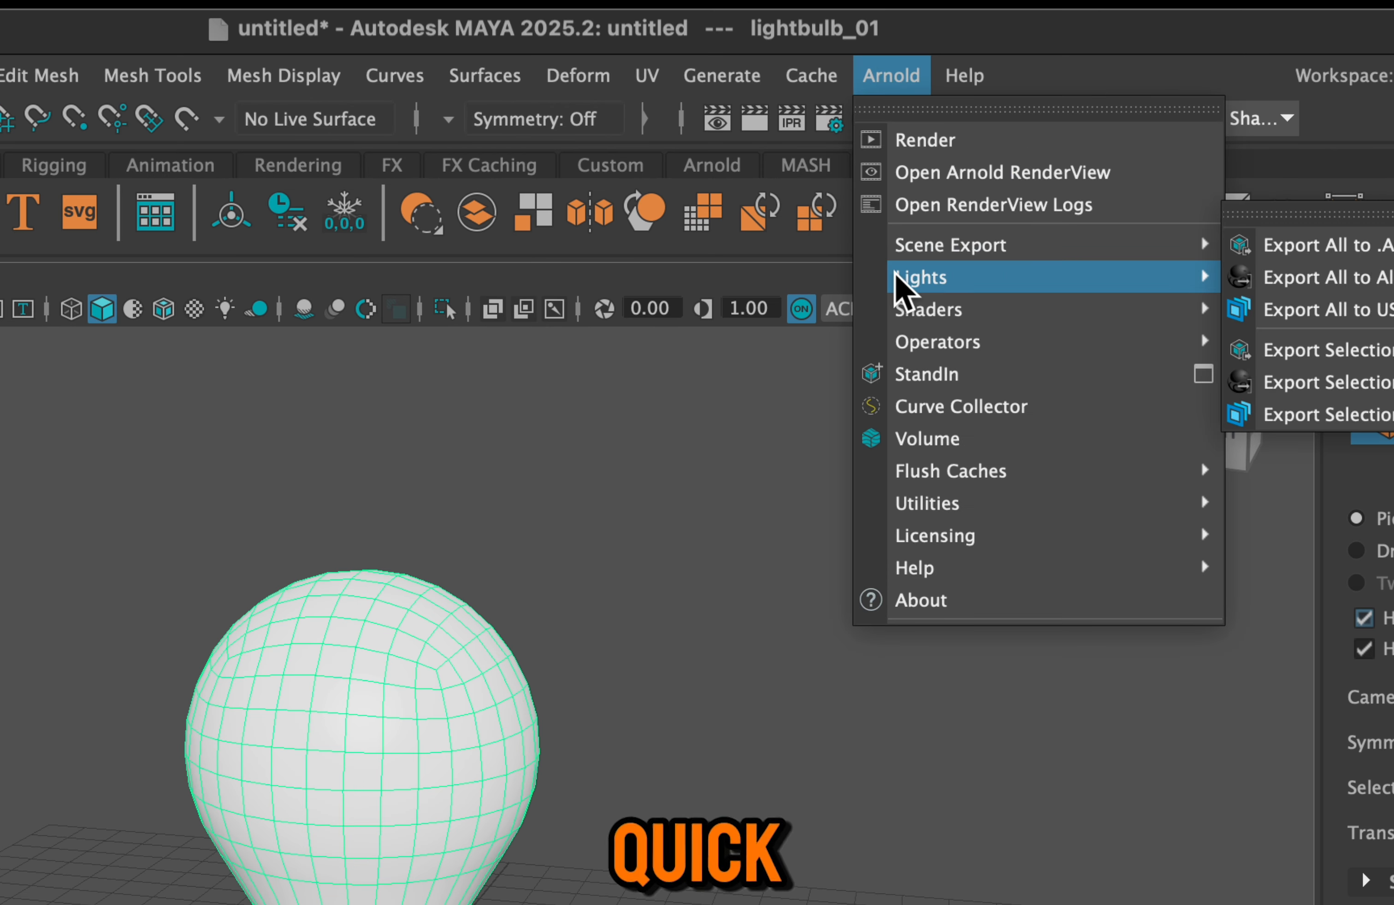
mouse_move(906, 271)
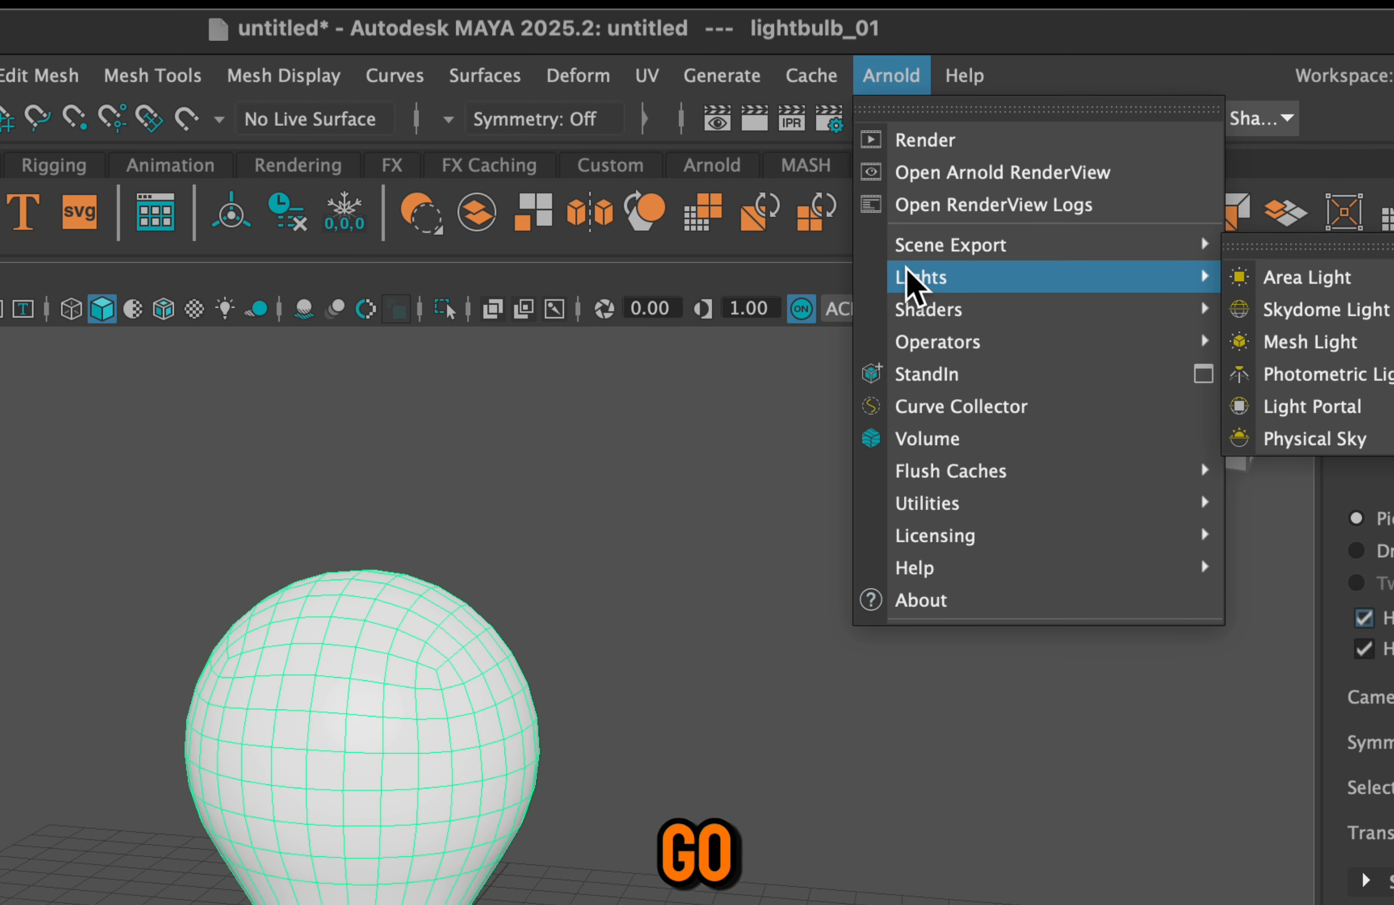
left_click(1304, 310)
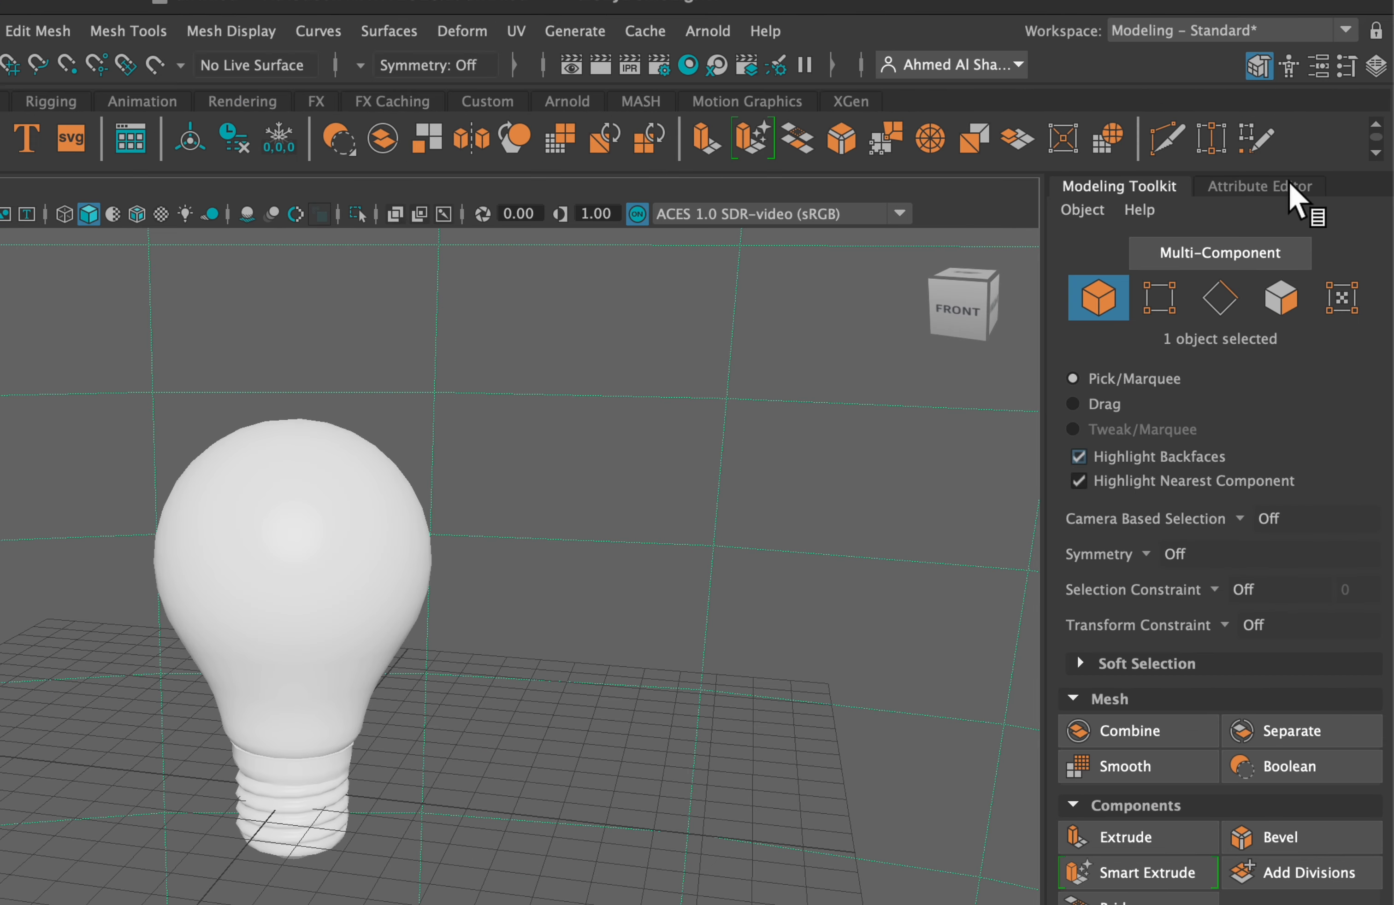
Step: Connect a File texture to the skydome light's color and load dancing_hall_2k.exr from the HDRIs folder
left_click(1287, 187)
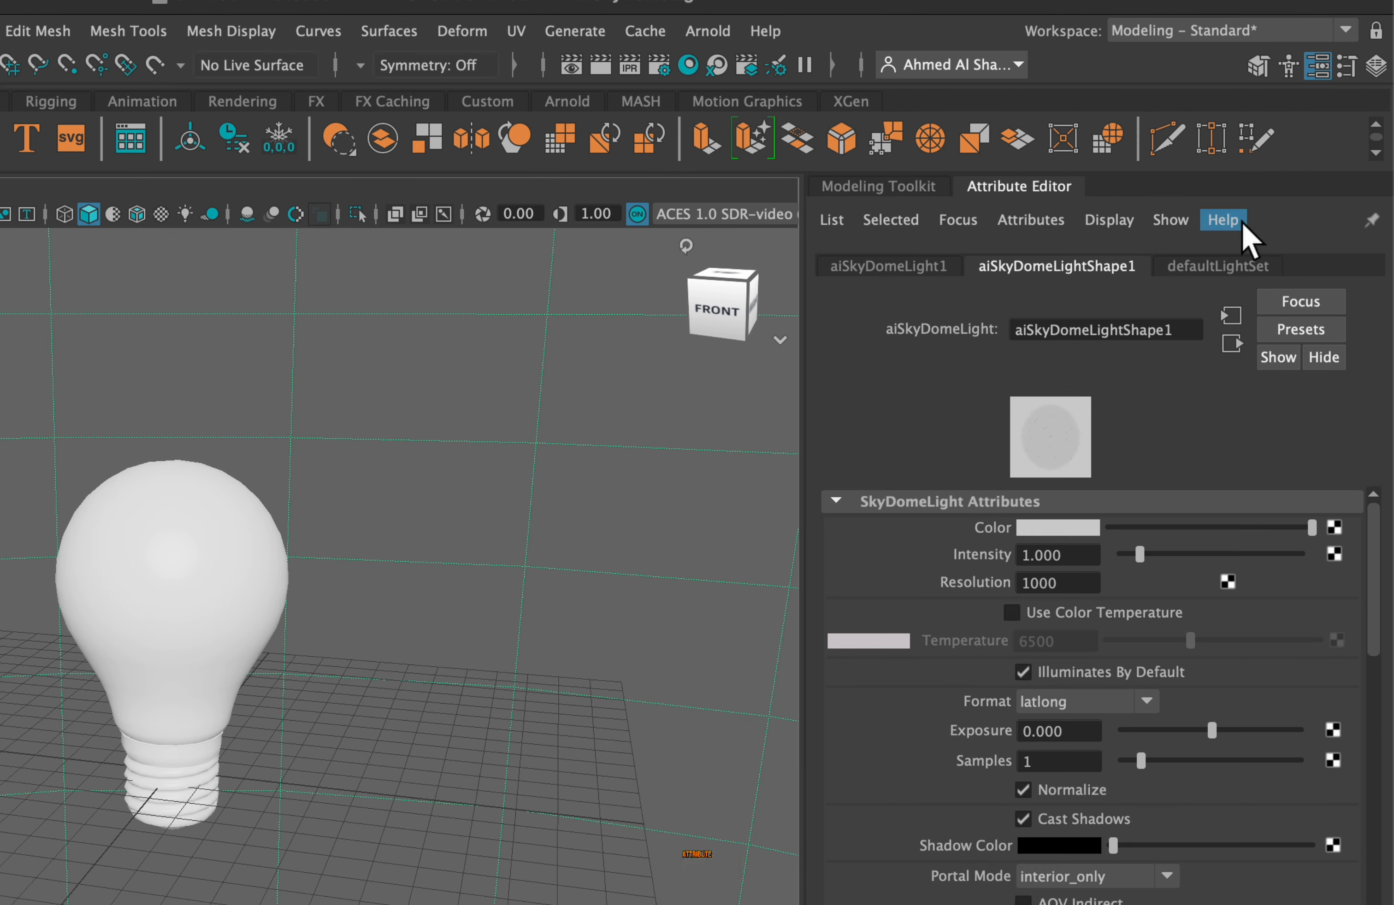
left_click(1334, 527)
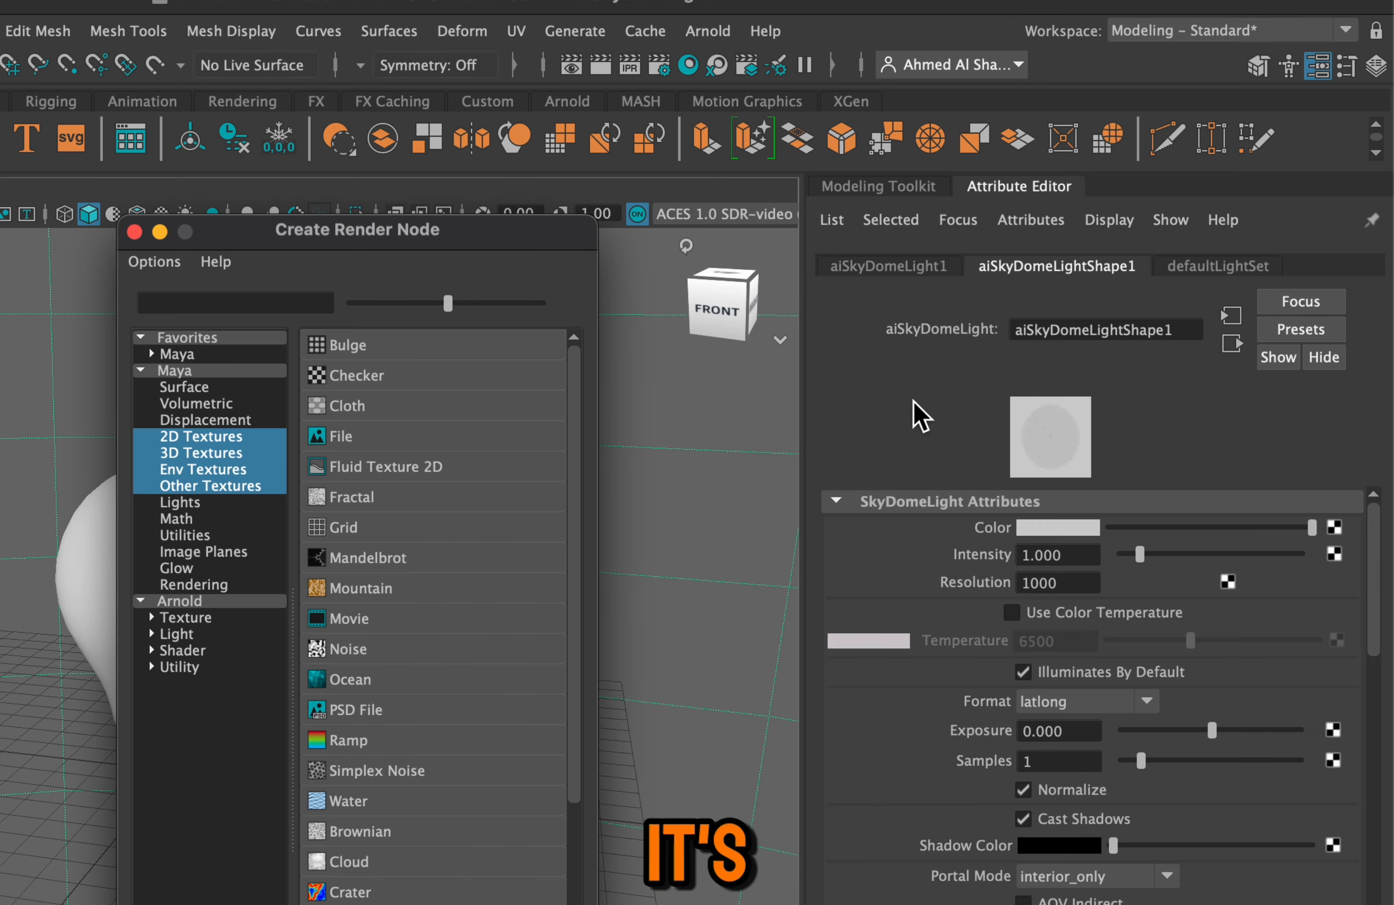
left_click(359, 436)
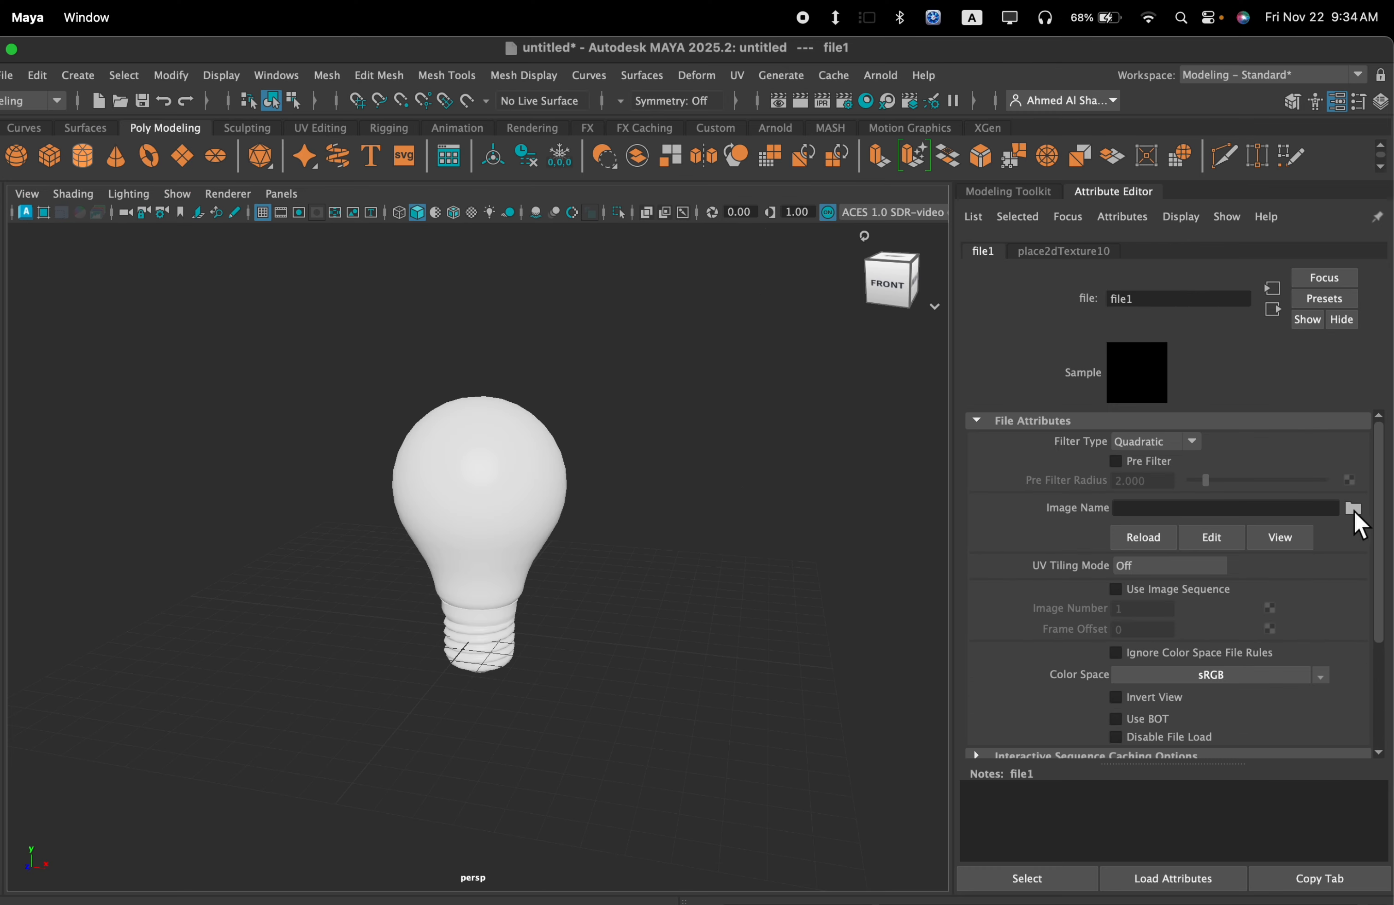
left_click(1353, 508)
left_click(226, 248)
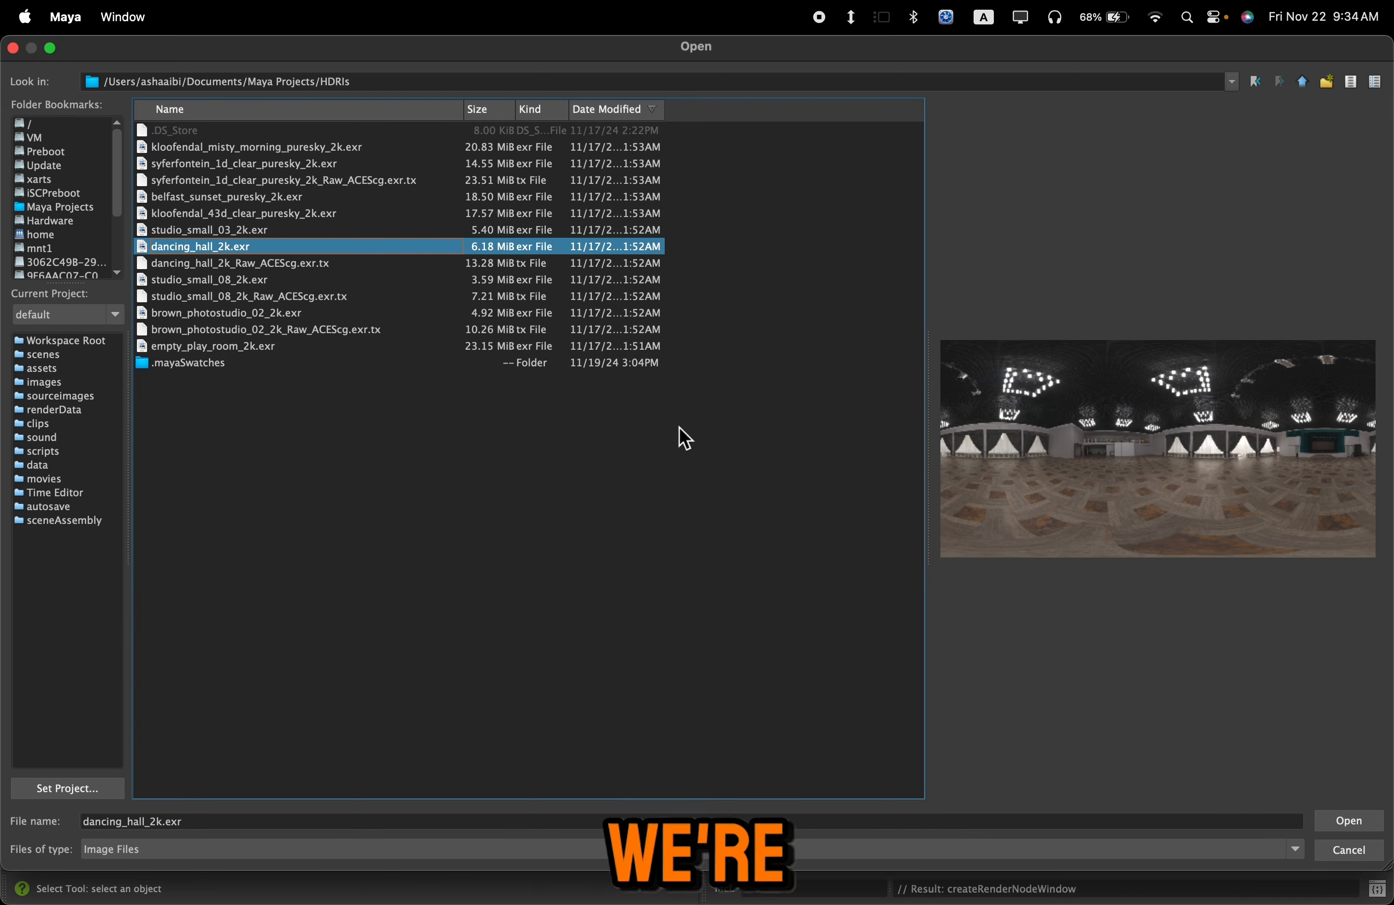
left_click(1352, 824)
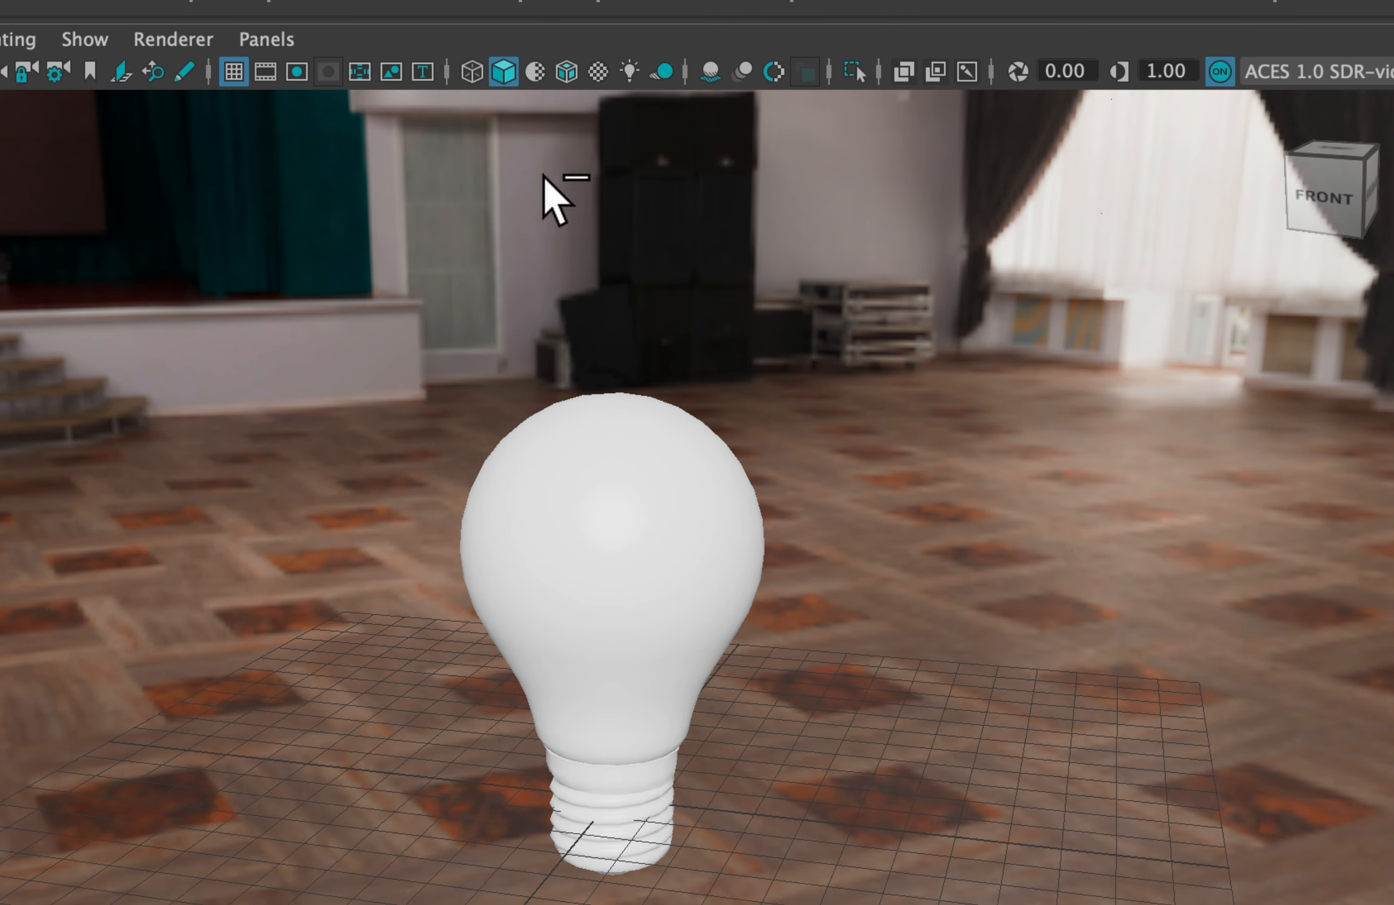
Step: Enable textures, scene lights, shadows and ambient occlusion in the perspective viewport
left_click(597, 73)
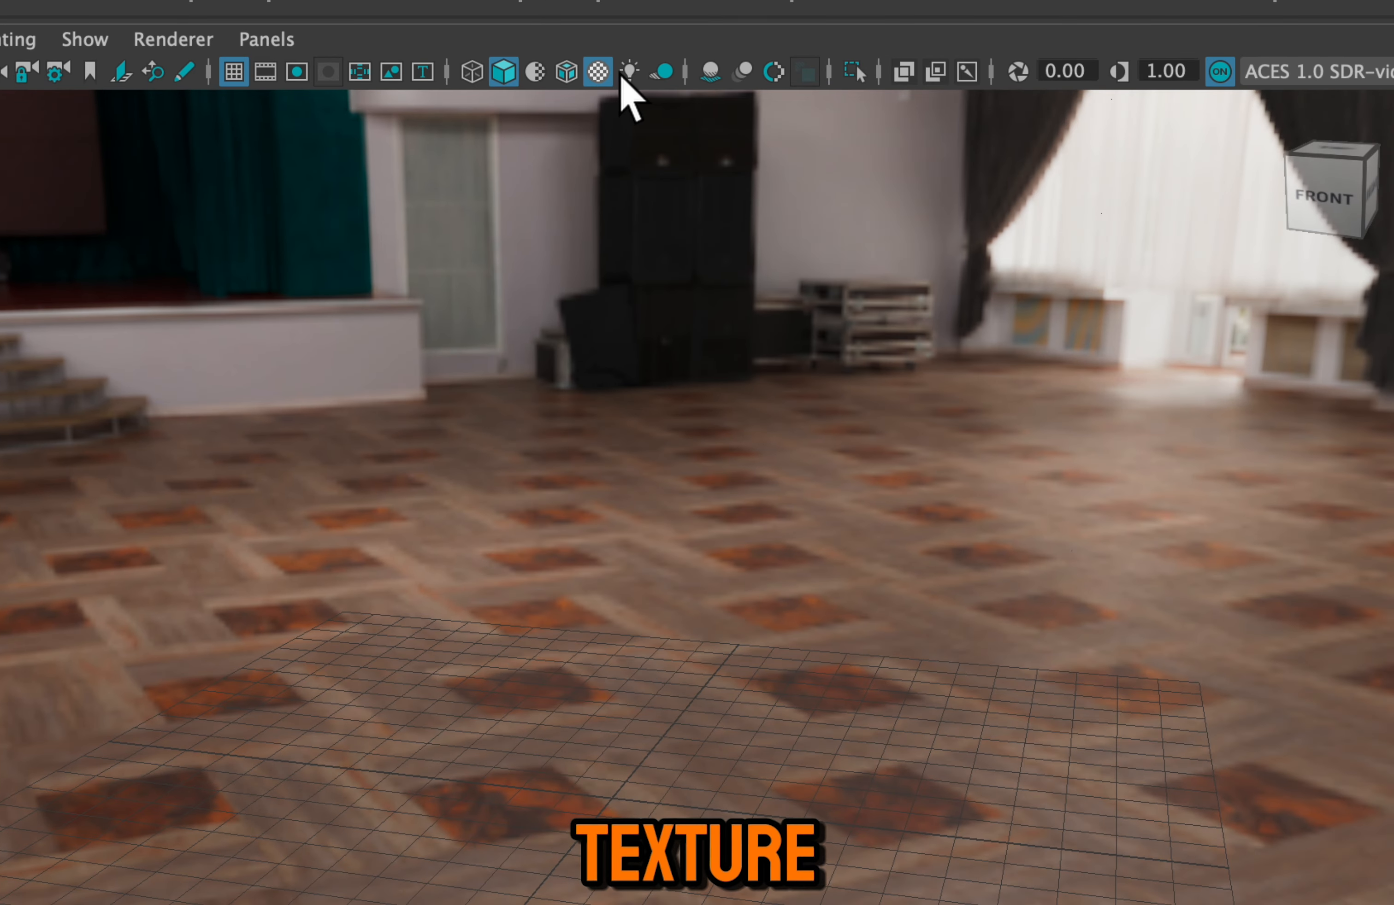
left_click(629, 72)
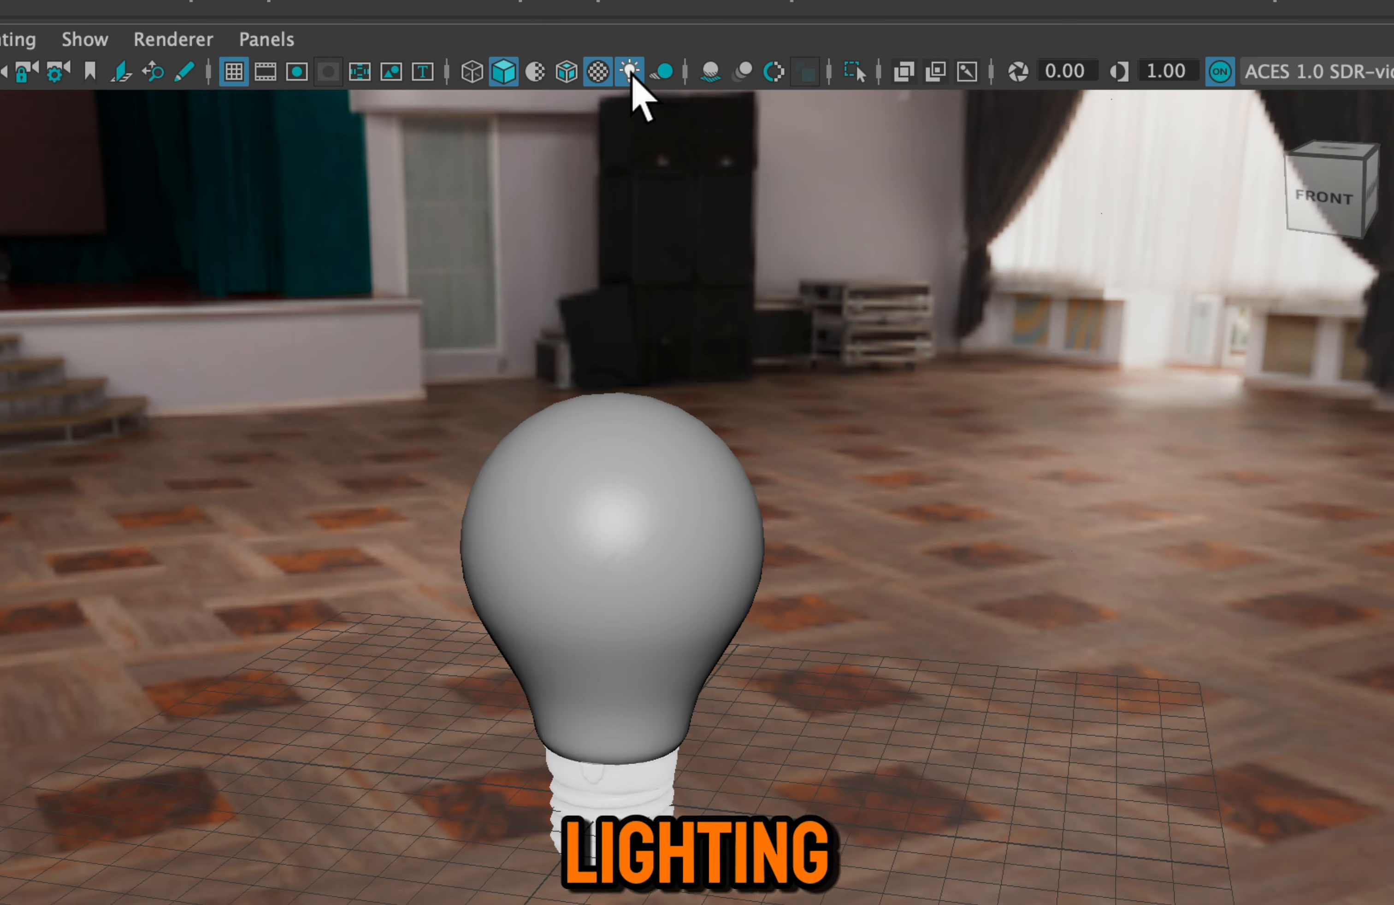
left_click(660, 73)
left_click(710, 73)
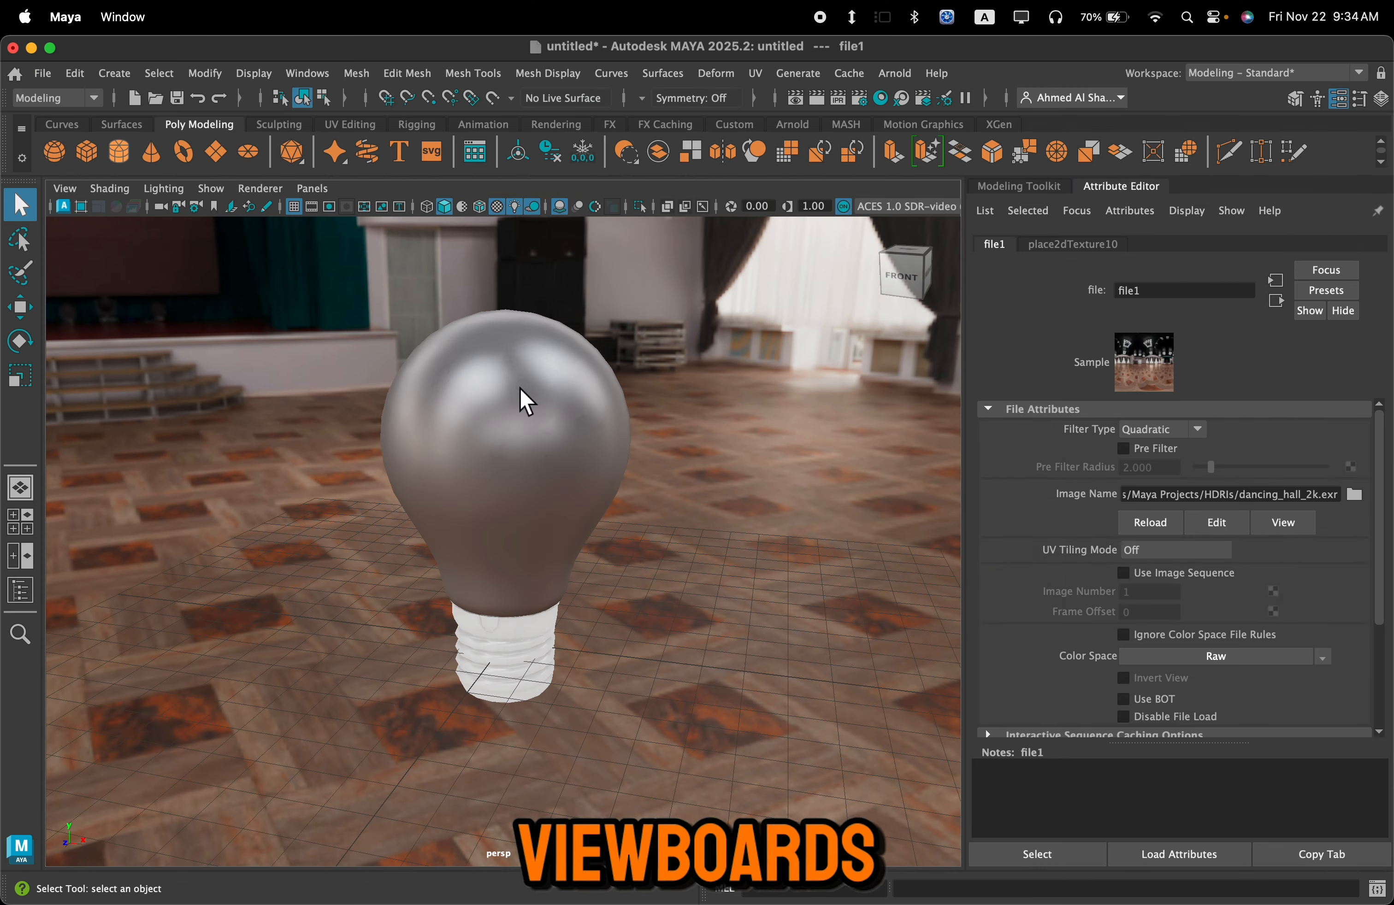
left_click_drag(520, 389, 526, 394, "alt")
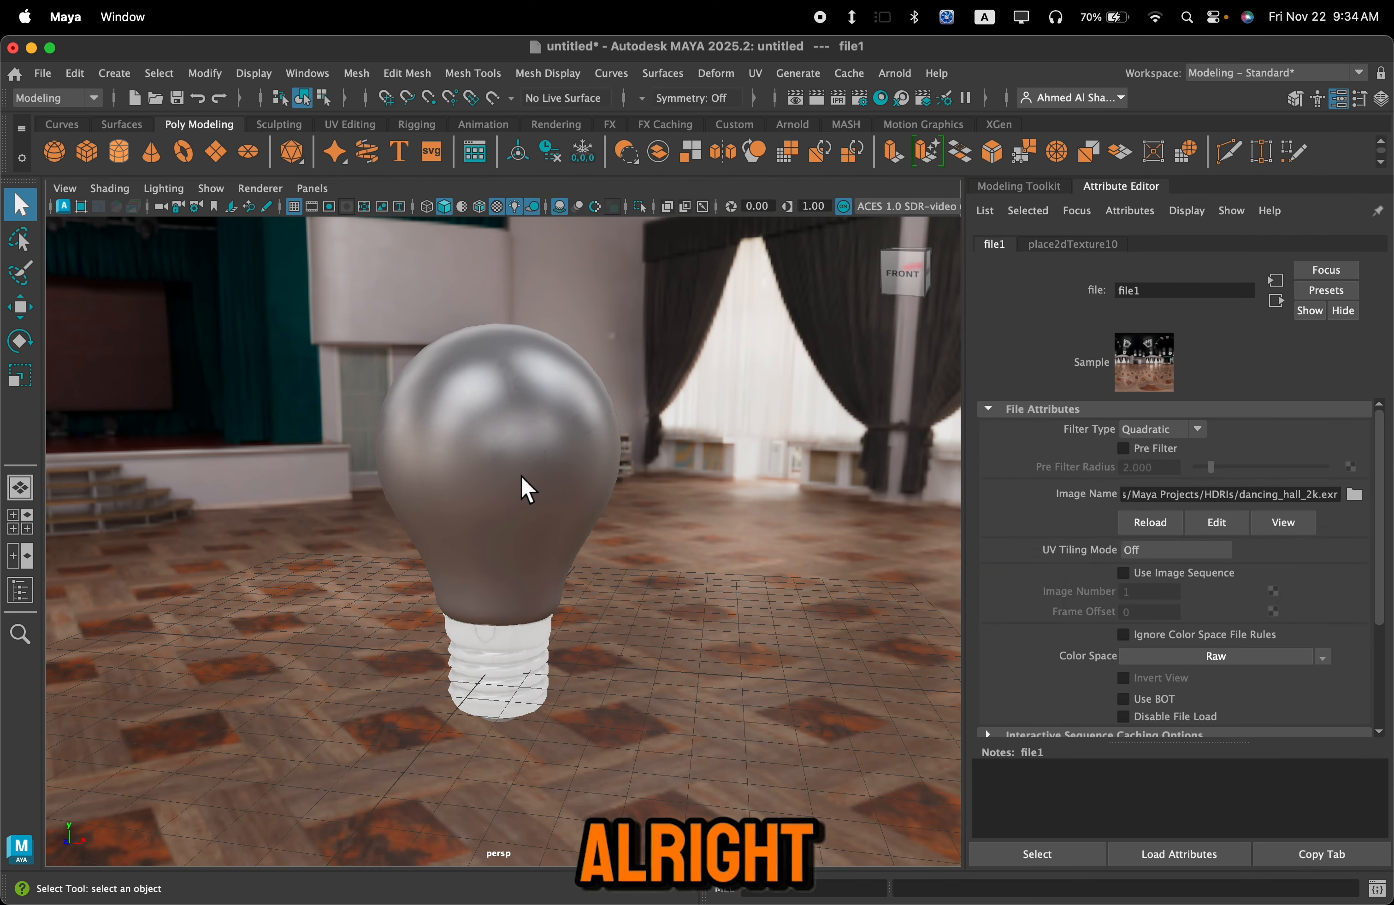
Step: Assign a new Arnold-compatible Standard Surface material to the light bulb mesh
left_click(521, 497)
left_click_drag(564, 546, 606, 545, "alt")
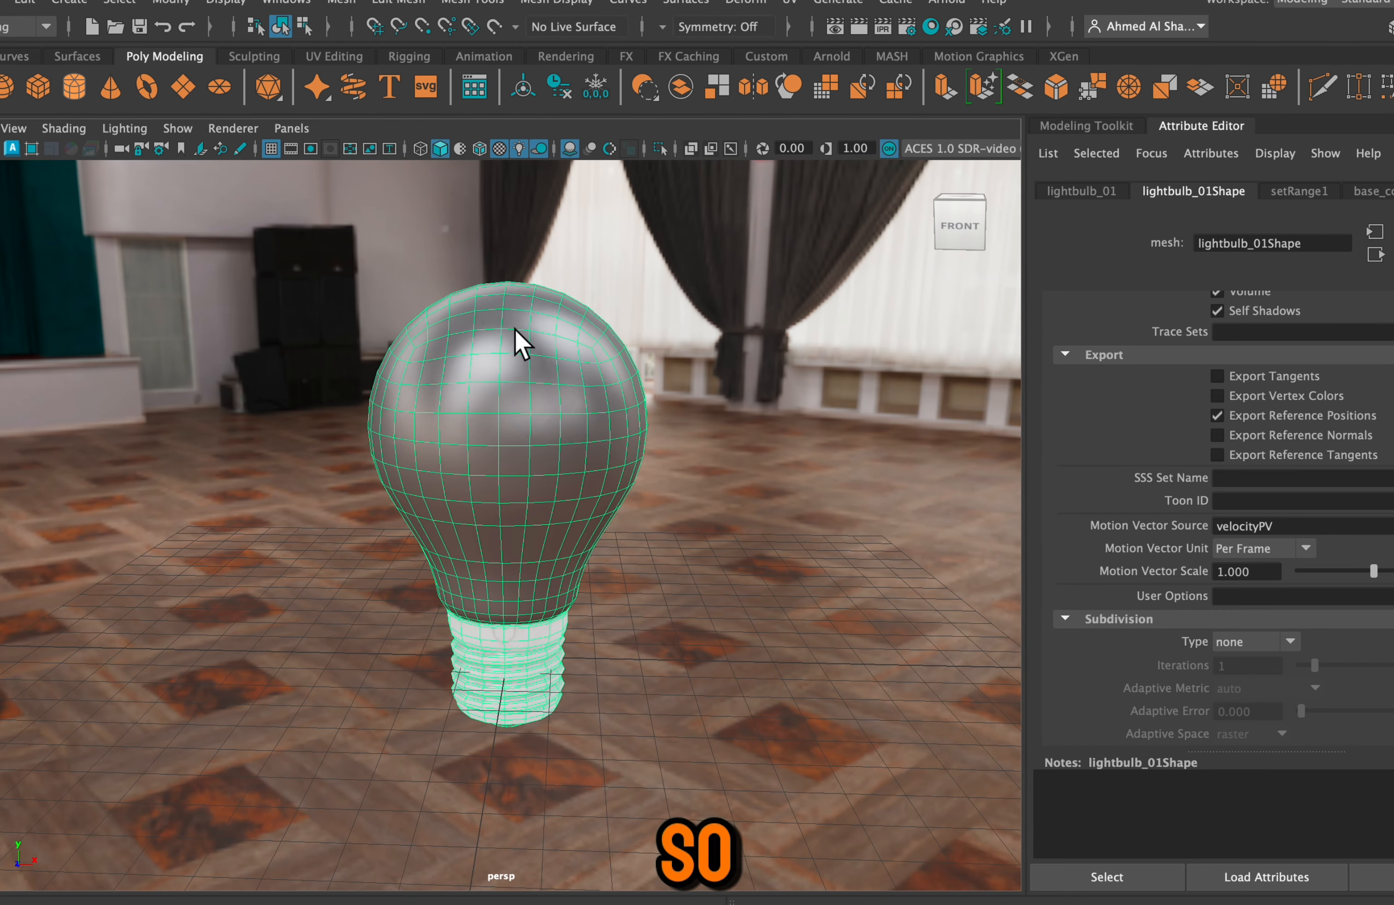
right_click(515, 338)
mouse_move(536, 853)
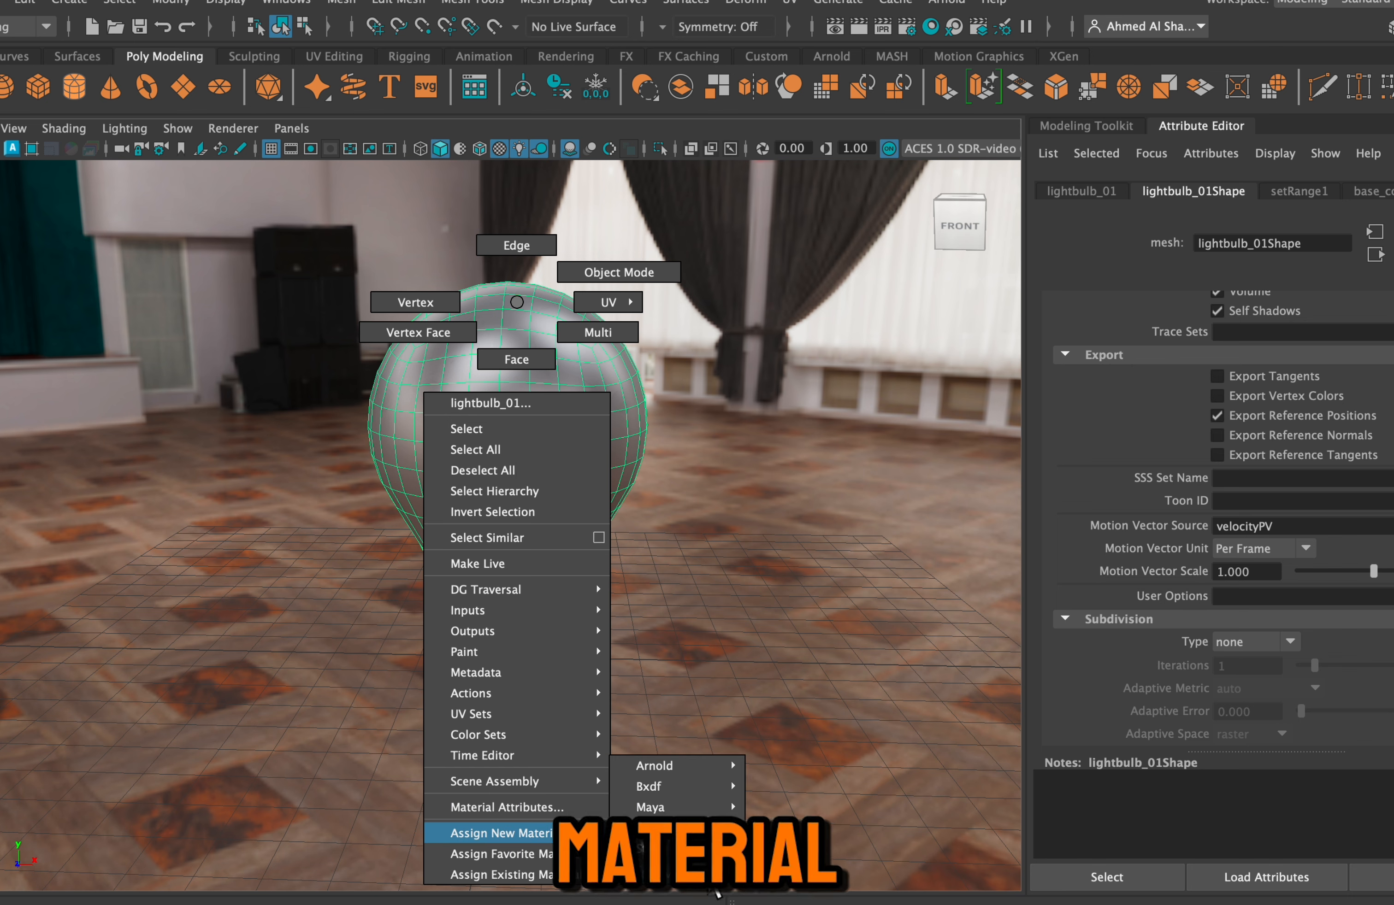
left_click(517, 833)
left_click(545, 261)
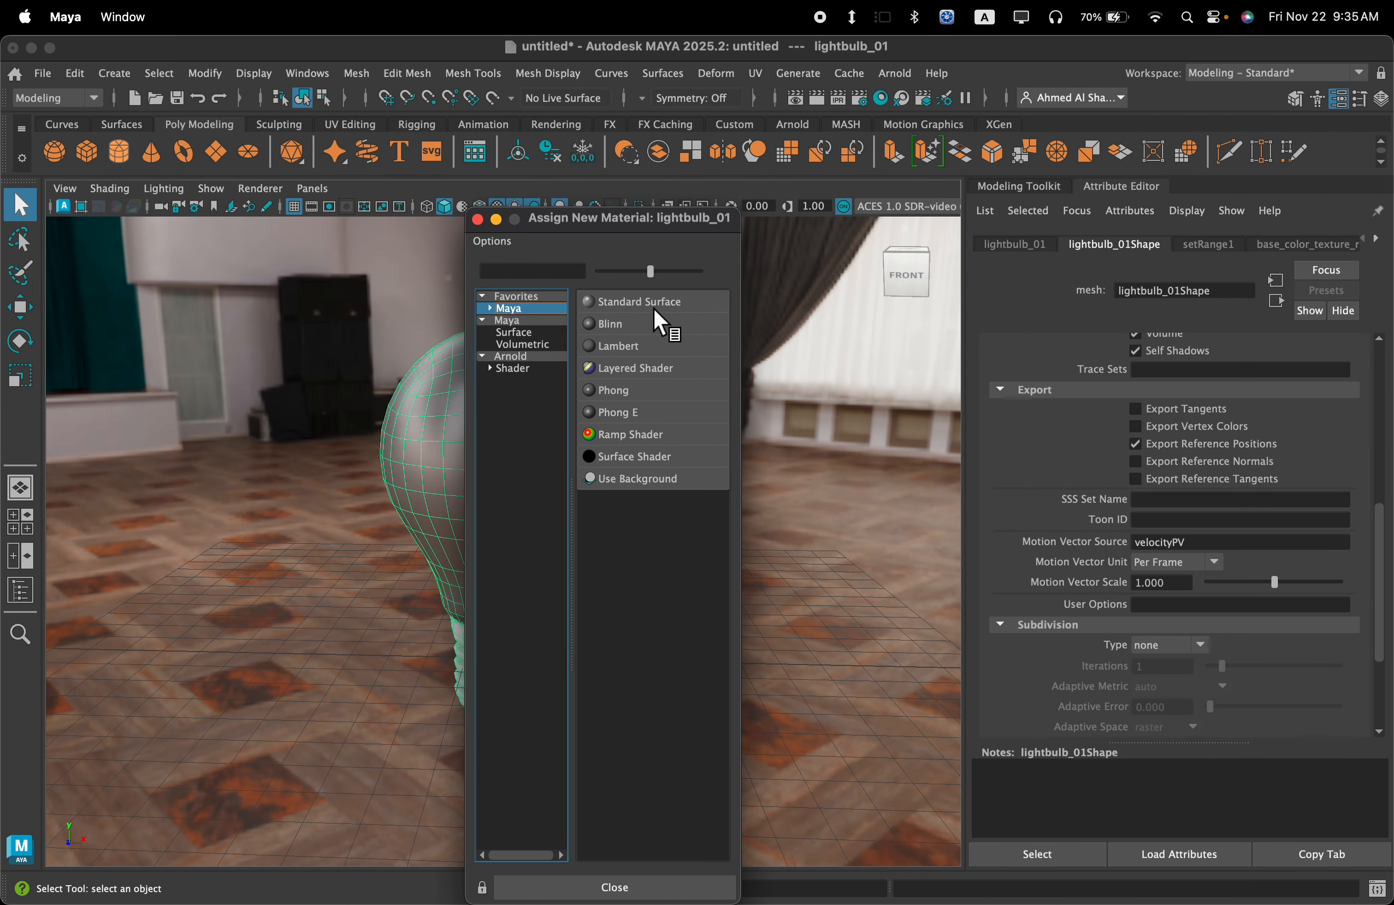
left_click(675, 253)
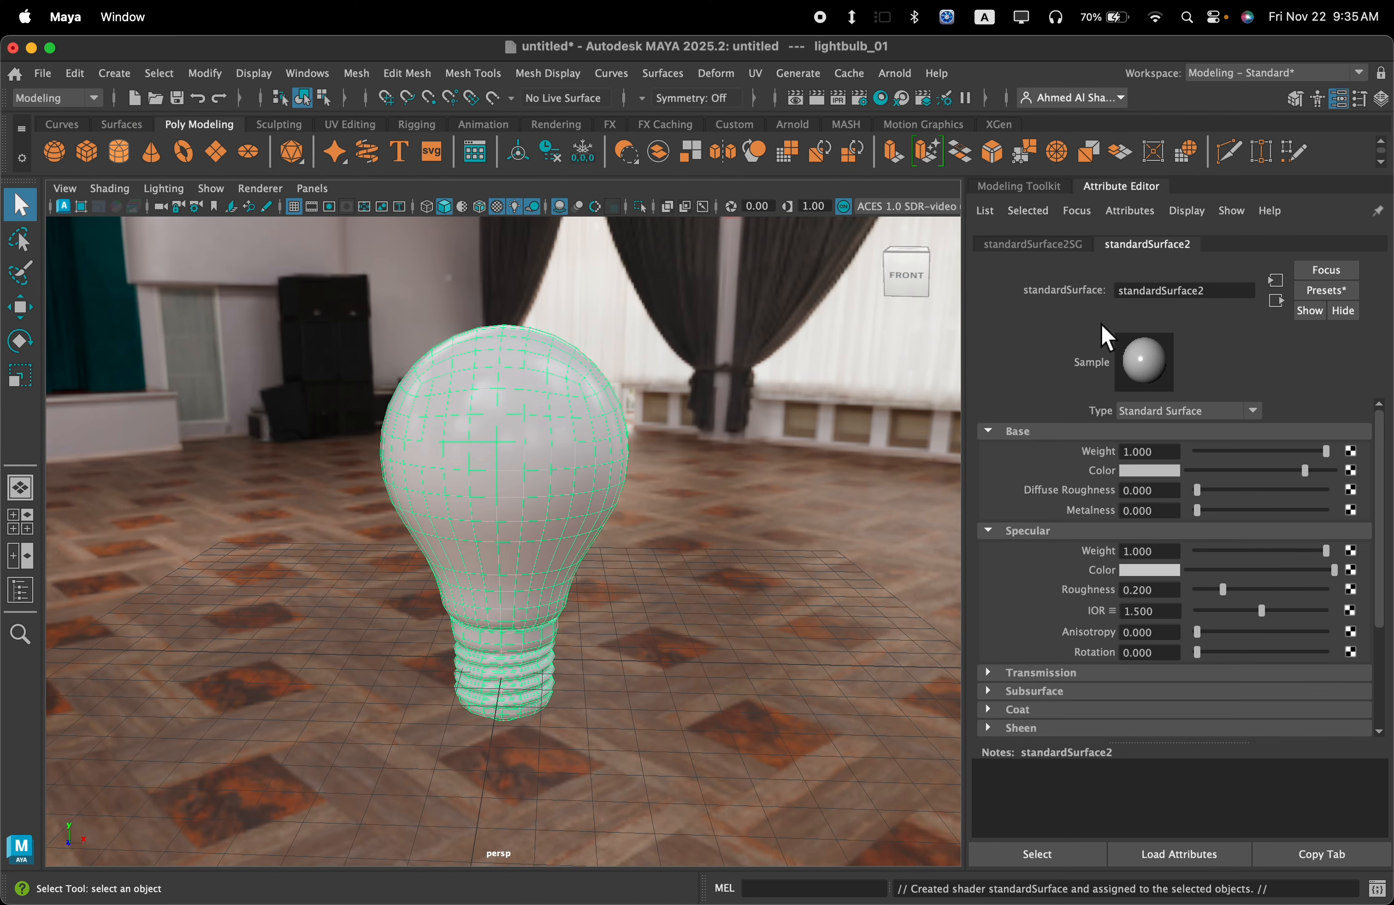
Step: Rename the light bulb's new material as light_bulb_MAT
double_click(1202, 292)
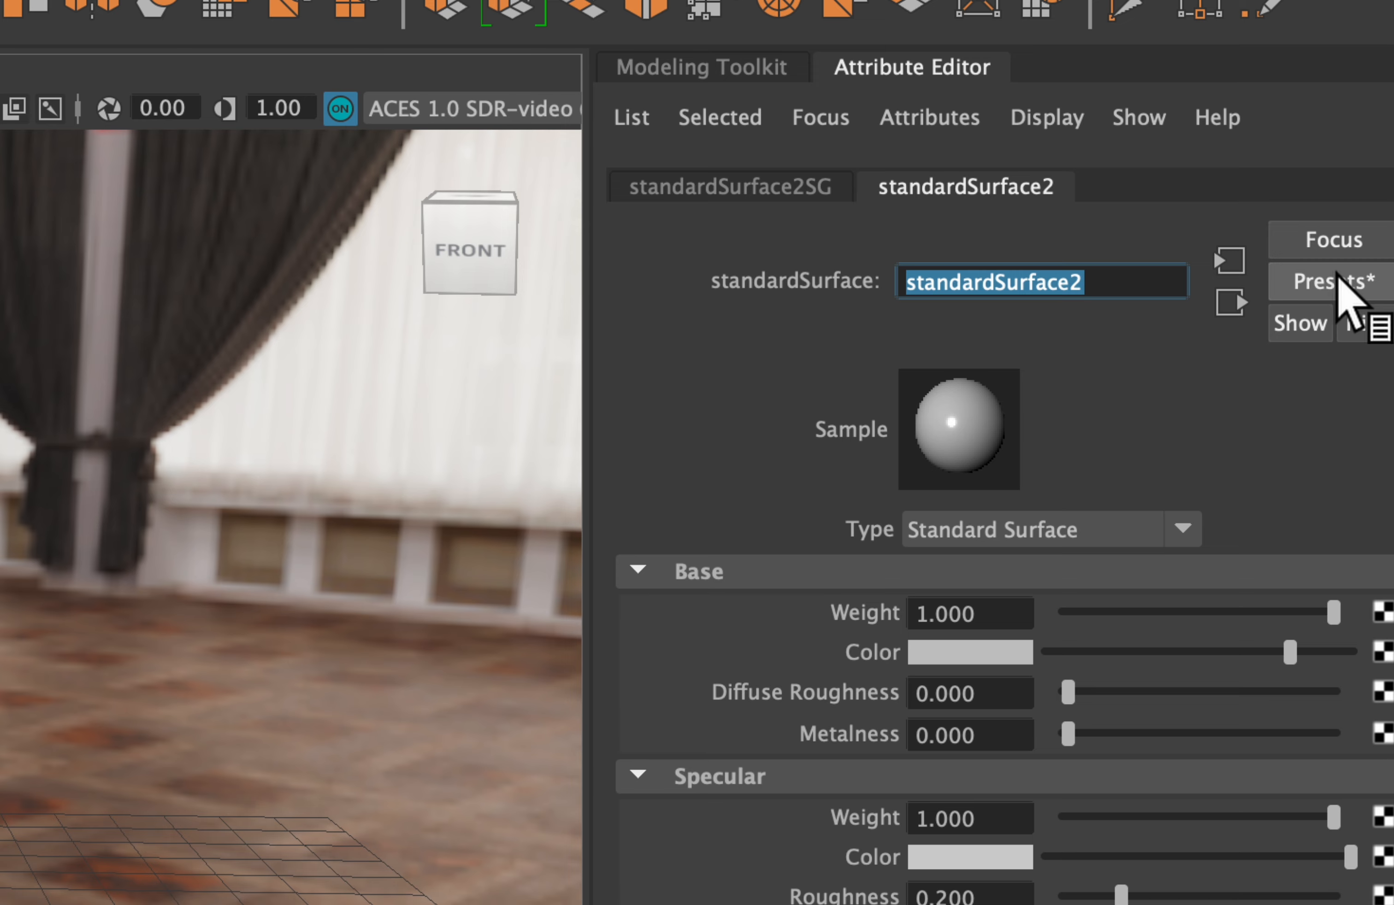
type("light")
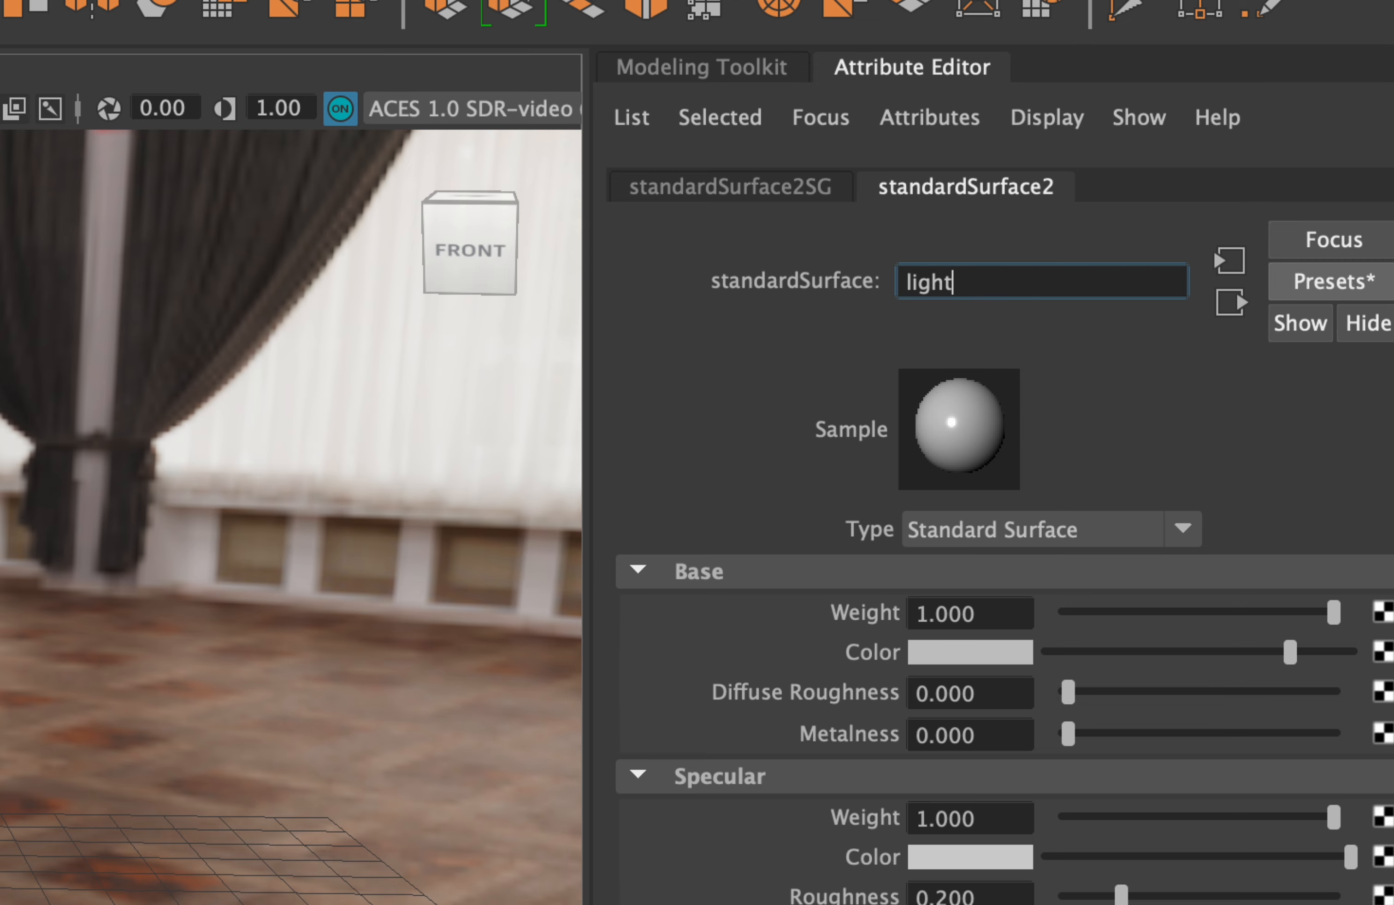
type("_B")
key("Return")
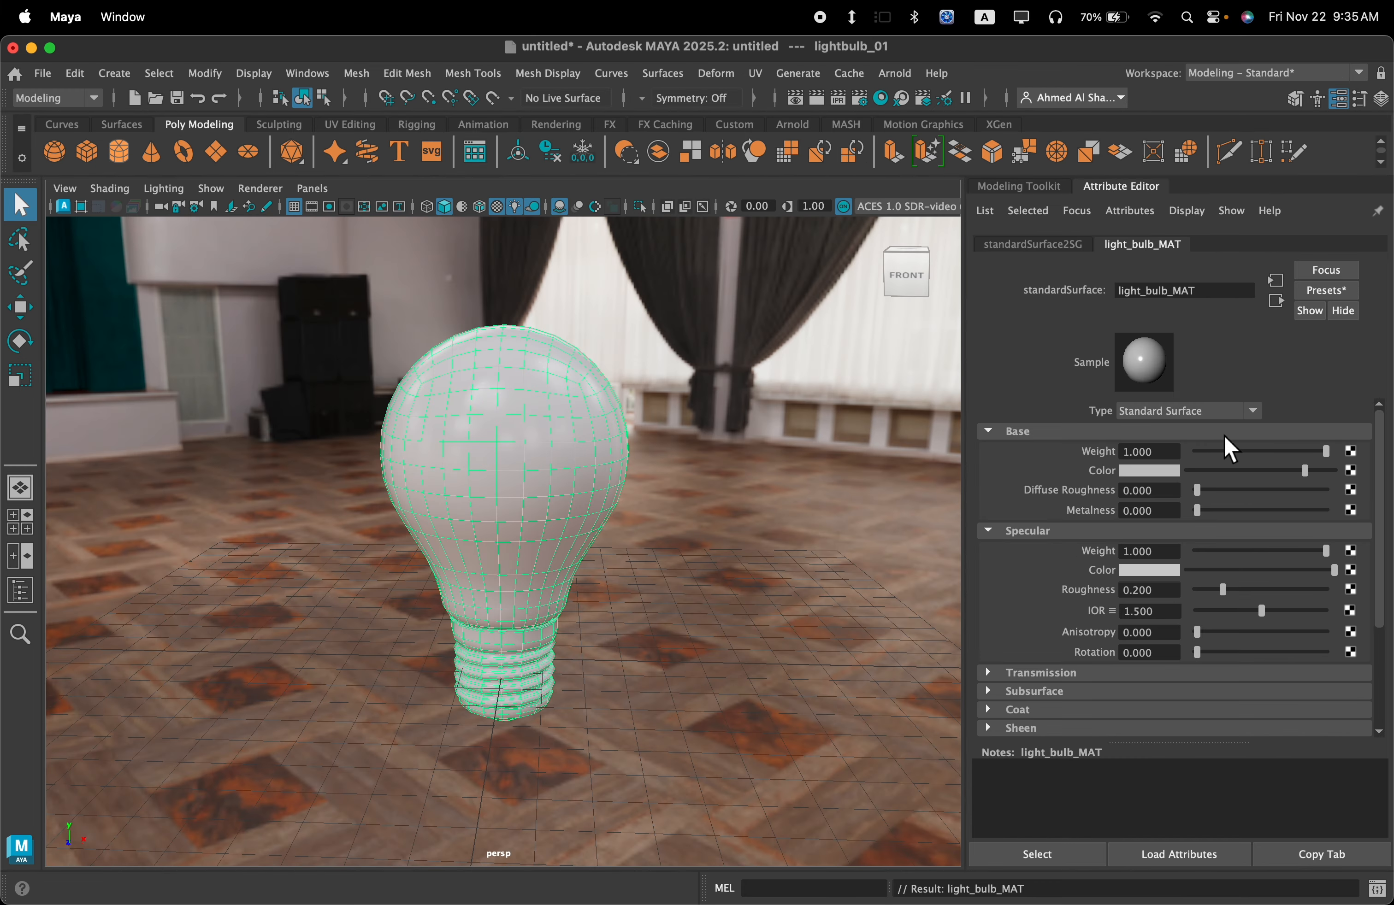
middle_click_drag(741, 429, 740, 447, "alt")
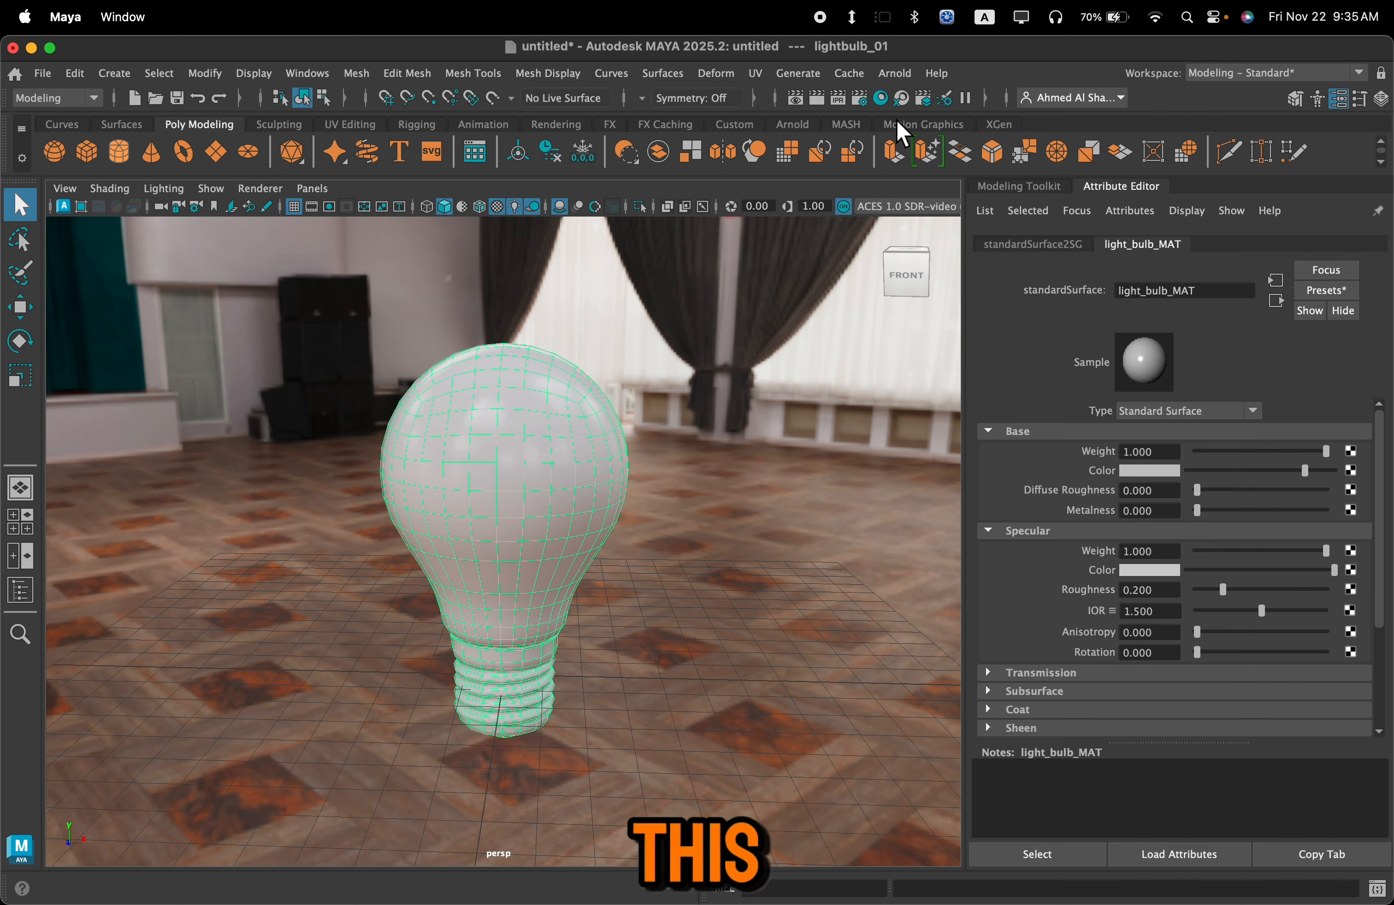
mouse_move(693, 346)
left_mouse_down("alt")
mouse_move(669, 364)
mouse_move(685, 318)
left_mouse_up("alt")
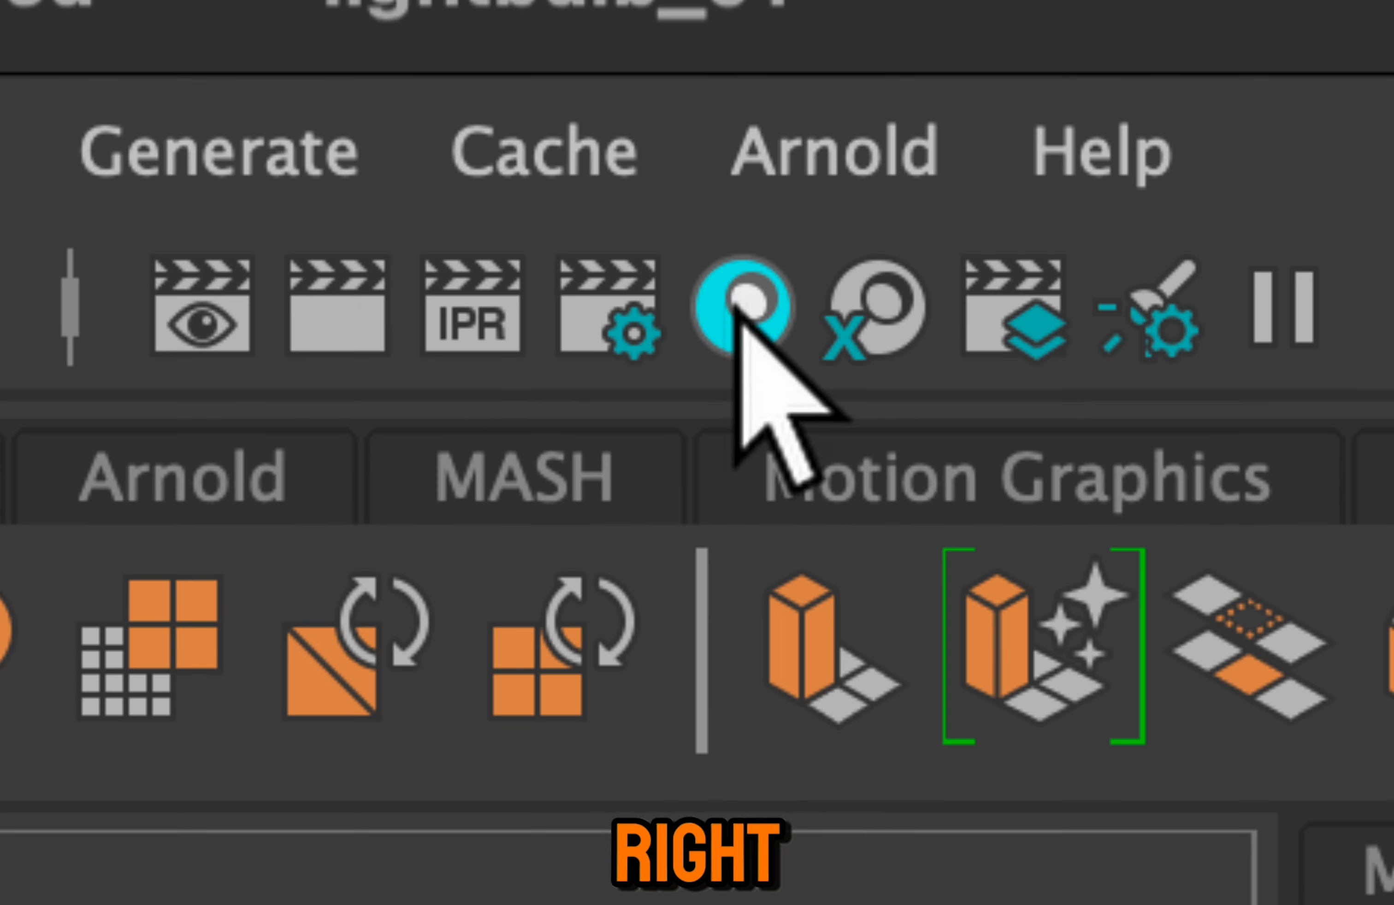
Step: Open the Hypershade and graph the input and output connections of light_bulb_MAT
left_click(744, 323)
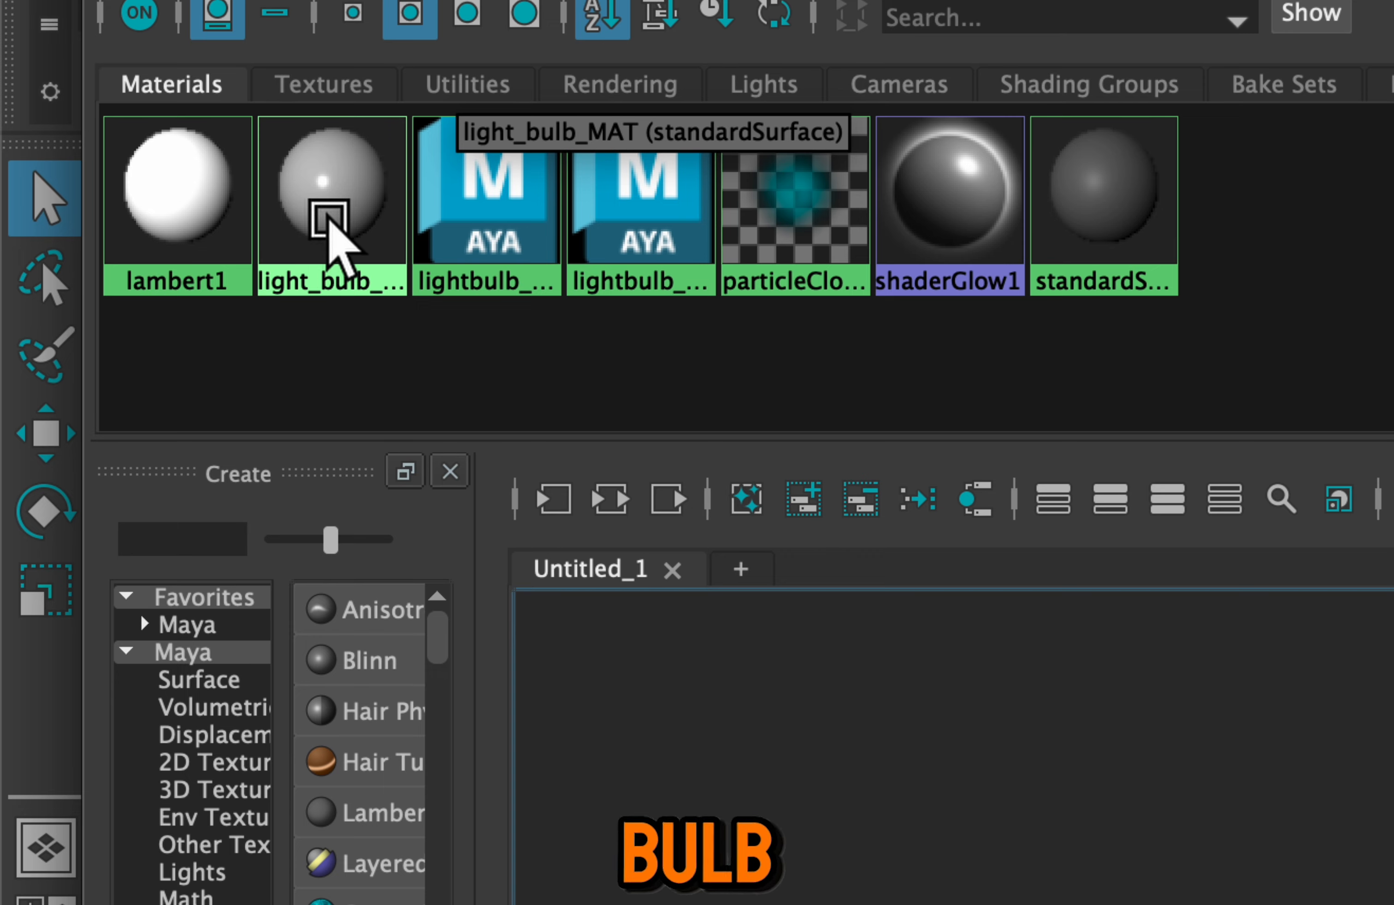
left_click(379, 220)
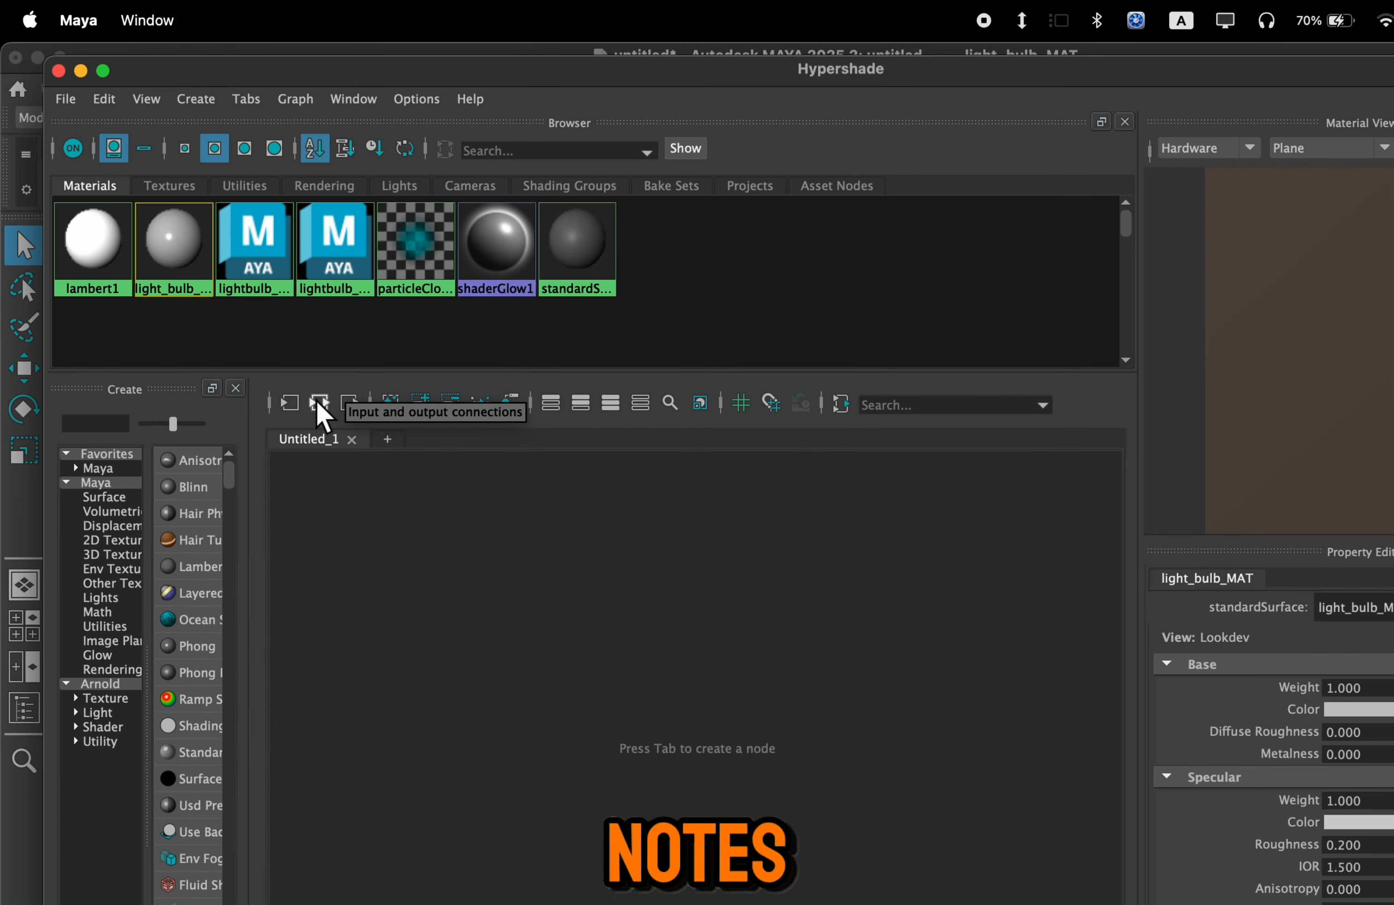
left_click(318, 405)
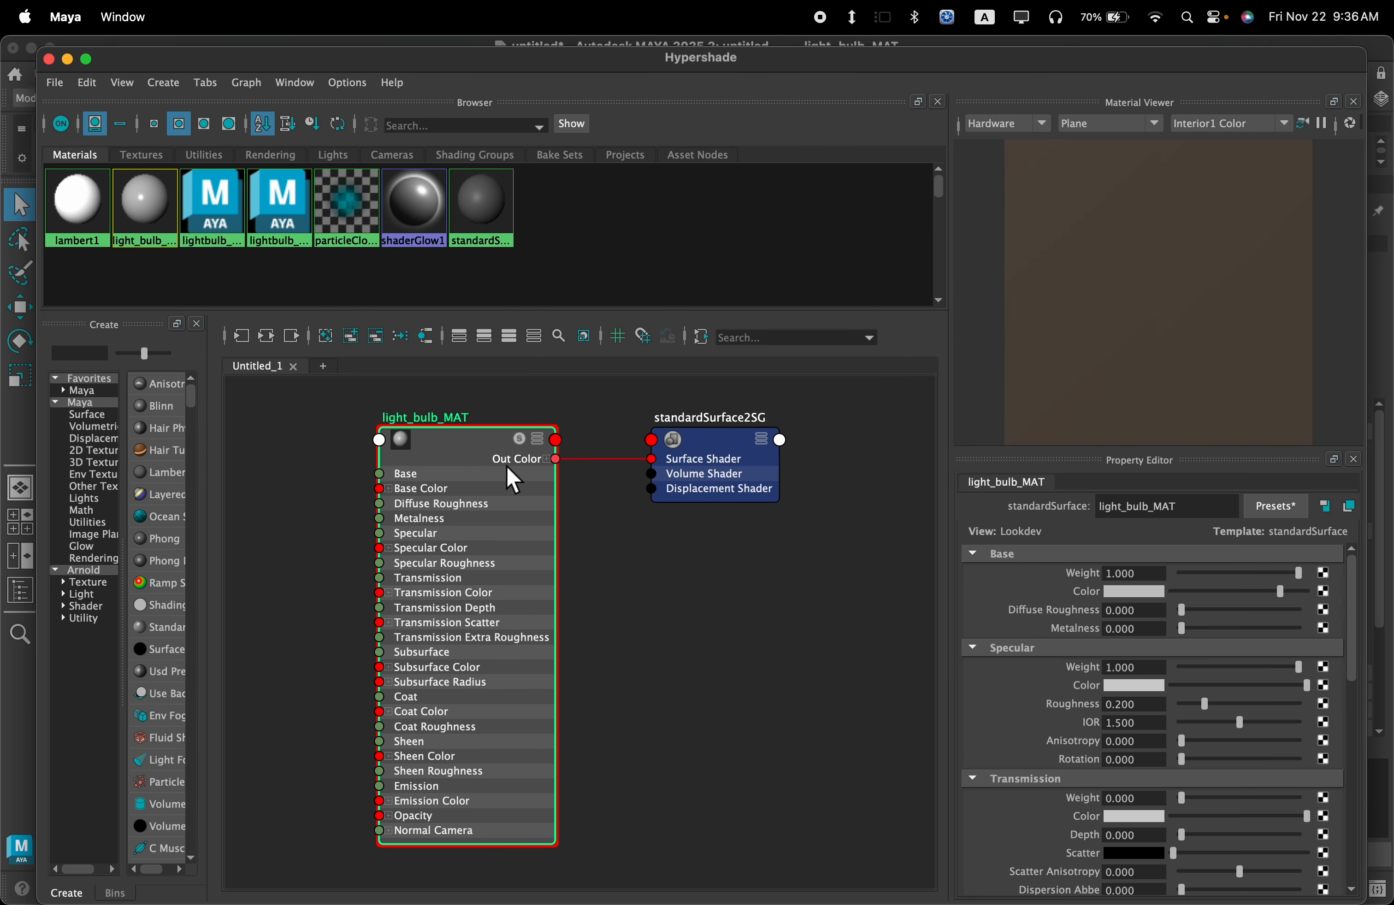
scroll(663, 555, "down", 4)
middle_click_drag(486, 451, 506, 473, "alt")
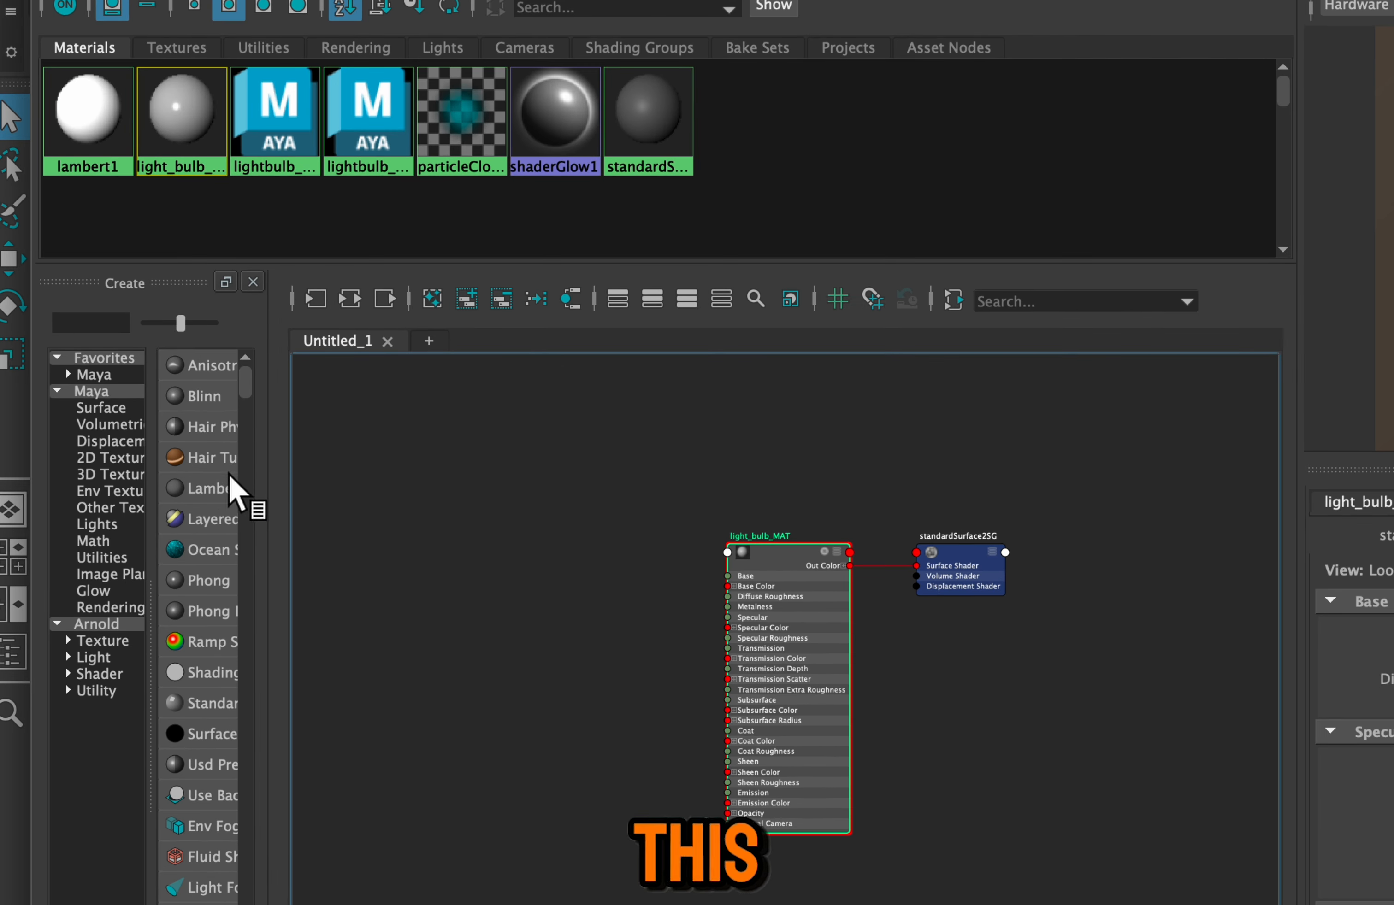
Step: Close the Hypershade's Create and Bins sections to give the node graph more room
left_click(254, 282)
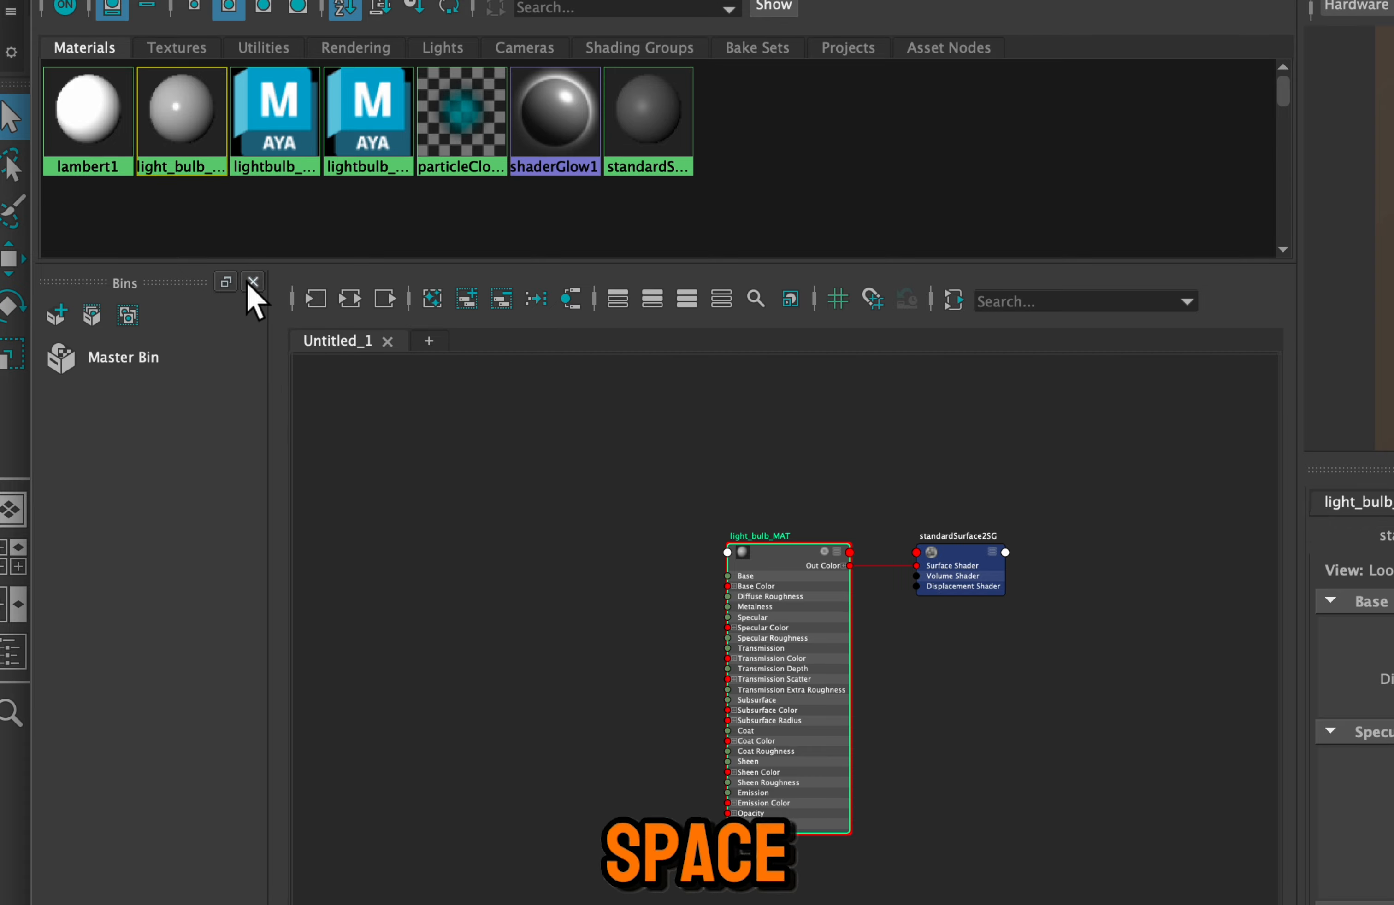
left_click(253, 282)
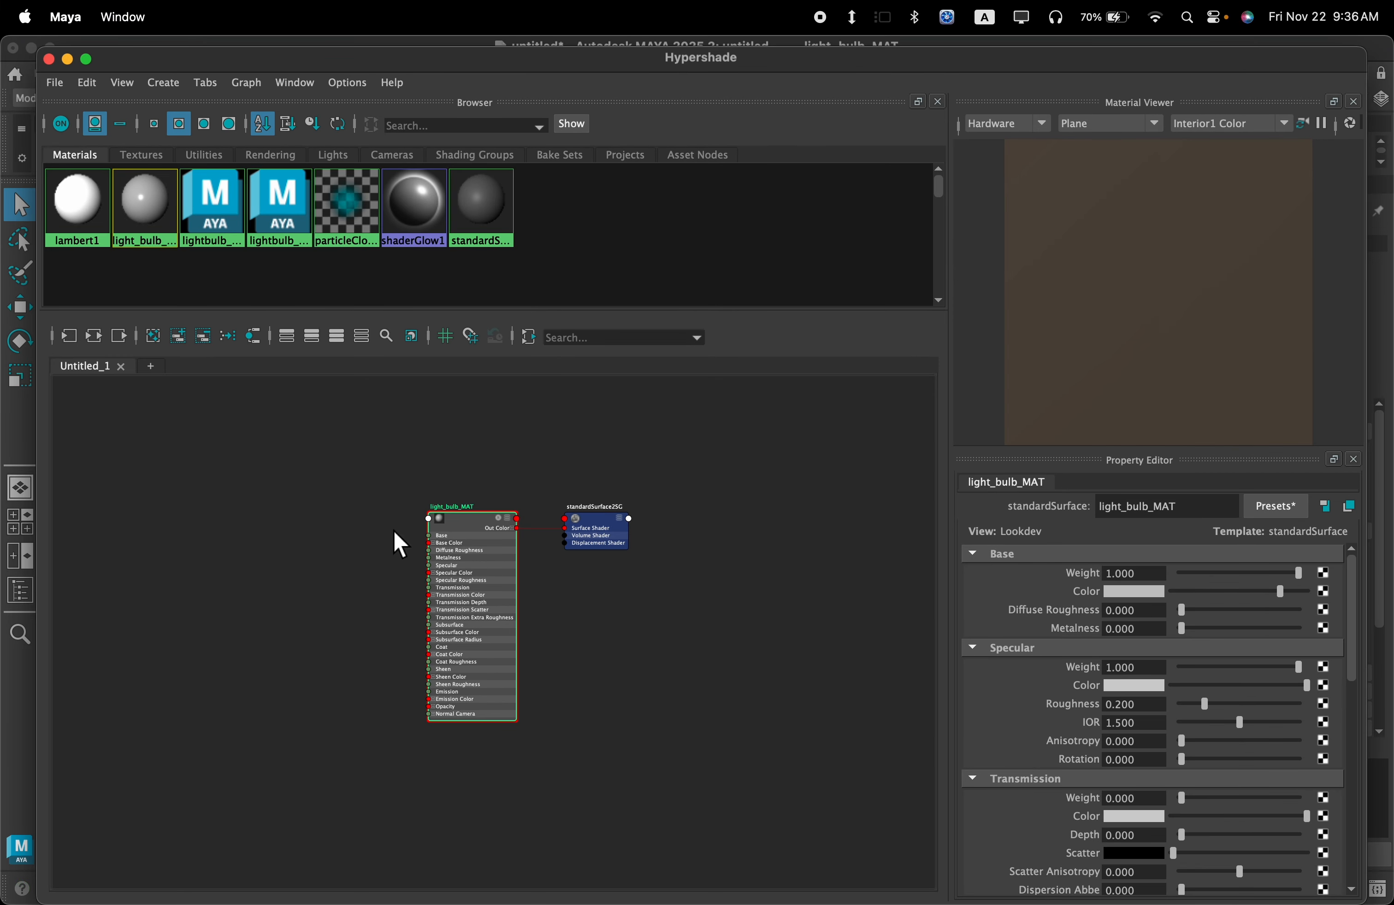
mouse_move(393, 505)
middle_mouse_down("alt")
mouse_move(421, 600)
mouse_move(370, 582)
middle_mouse_up("alt")
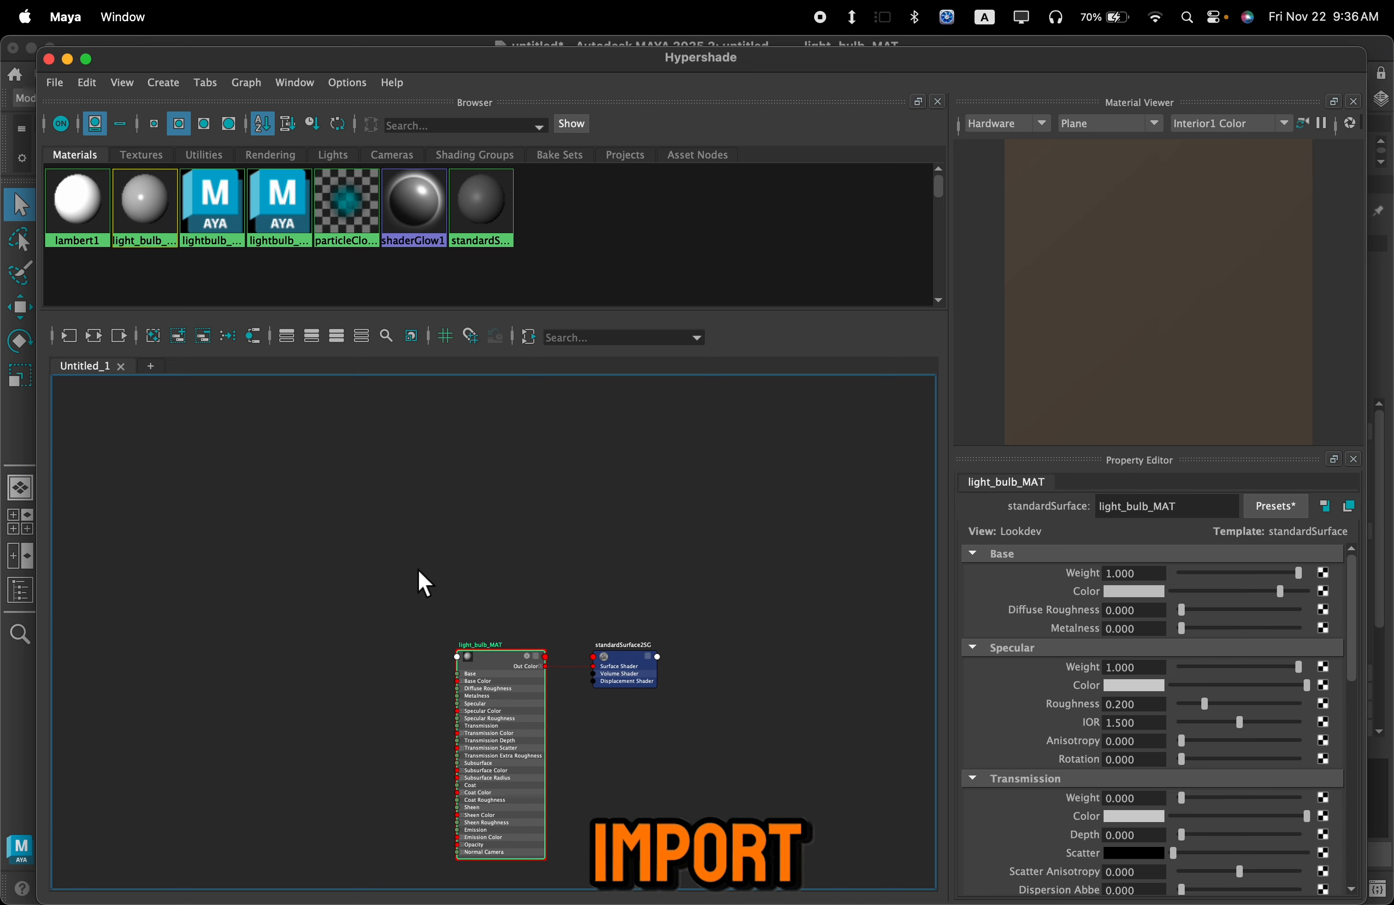
Step: Import all six lightbulb_01 EXR textures, from alpha to rough, from the lightbulb_01_4k textures folder into the Hypershade graph
key("super+Tab")
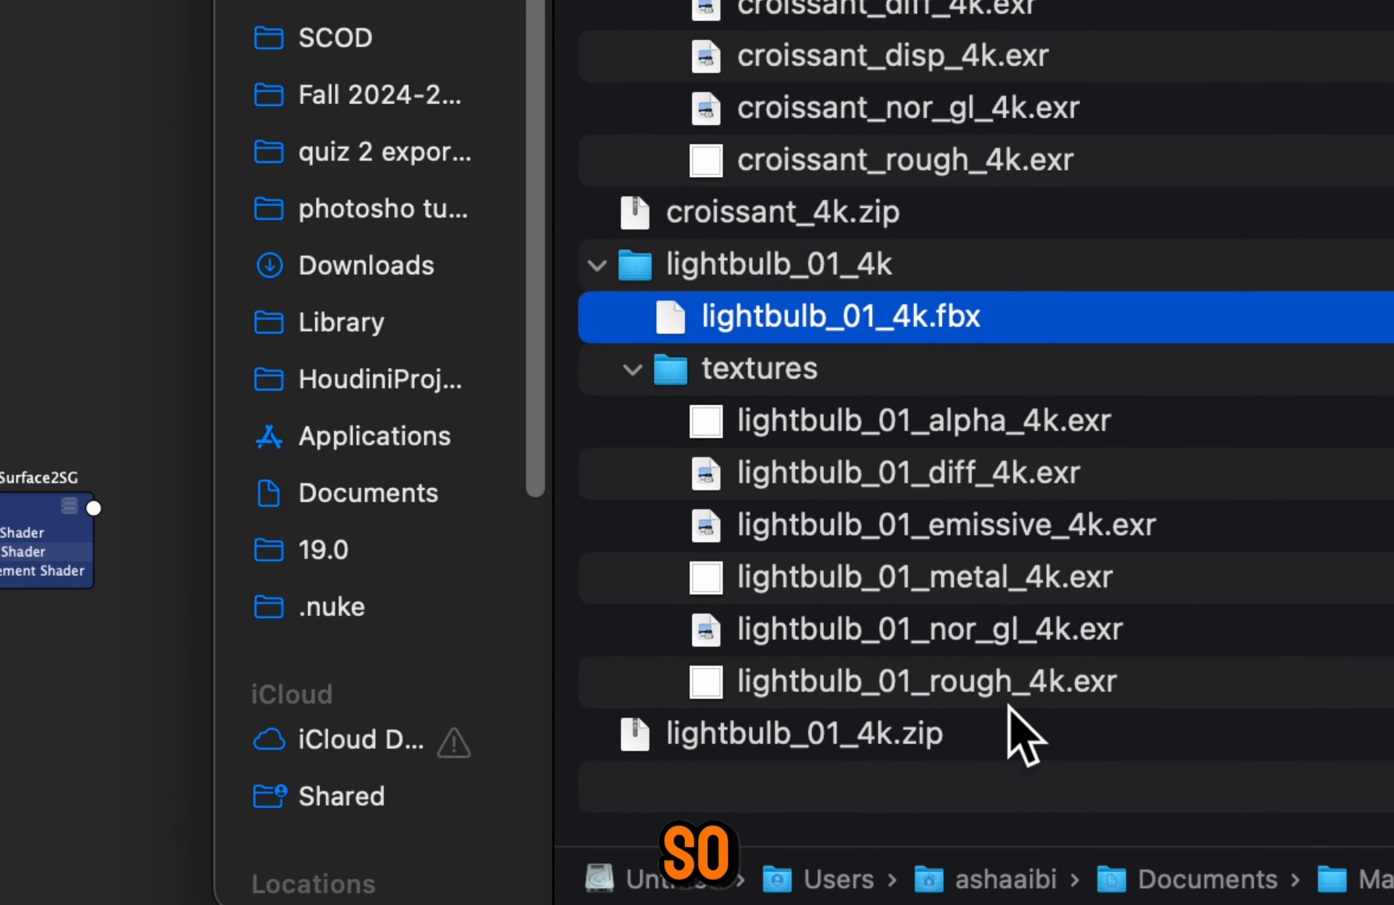
left_click(1004, 696)
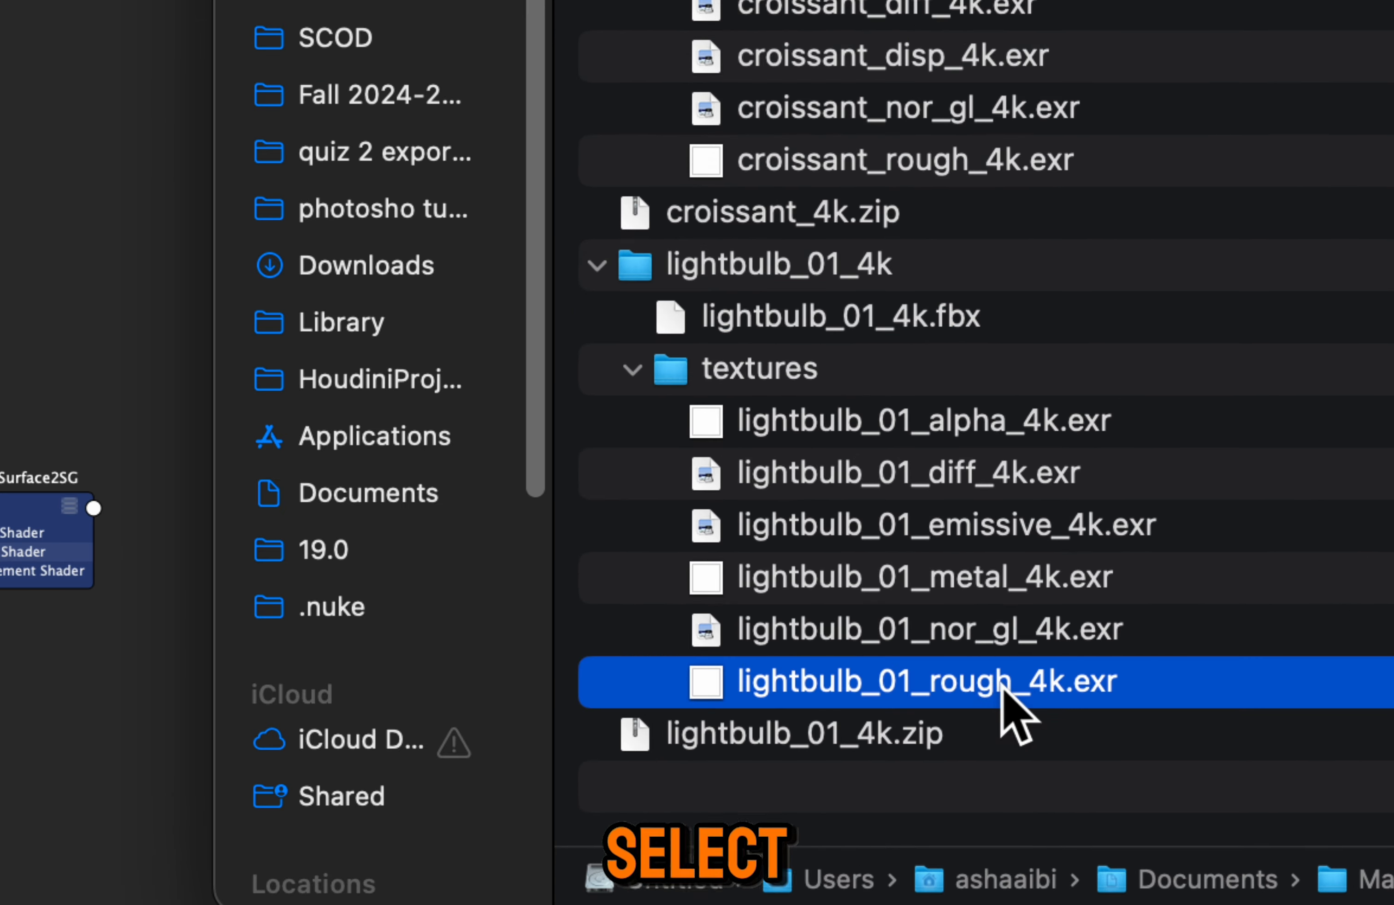
left_click(957, 420, "shift")
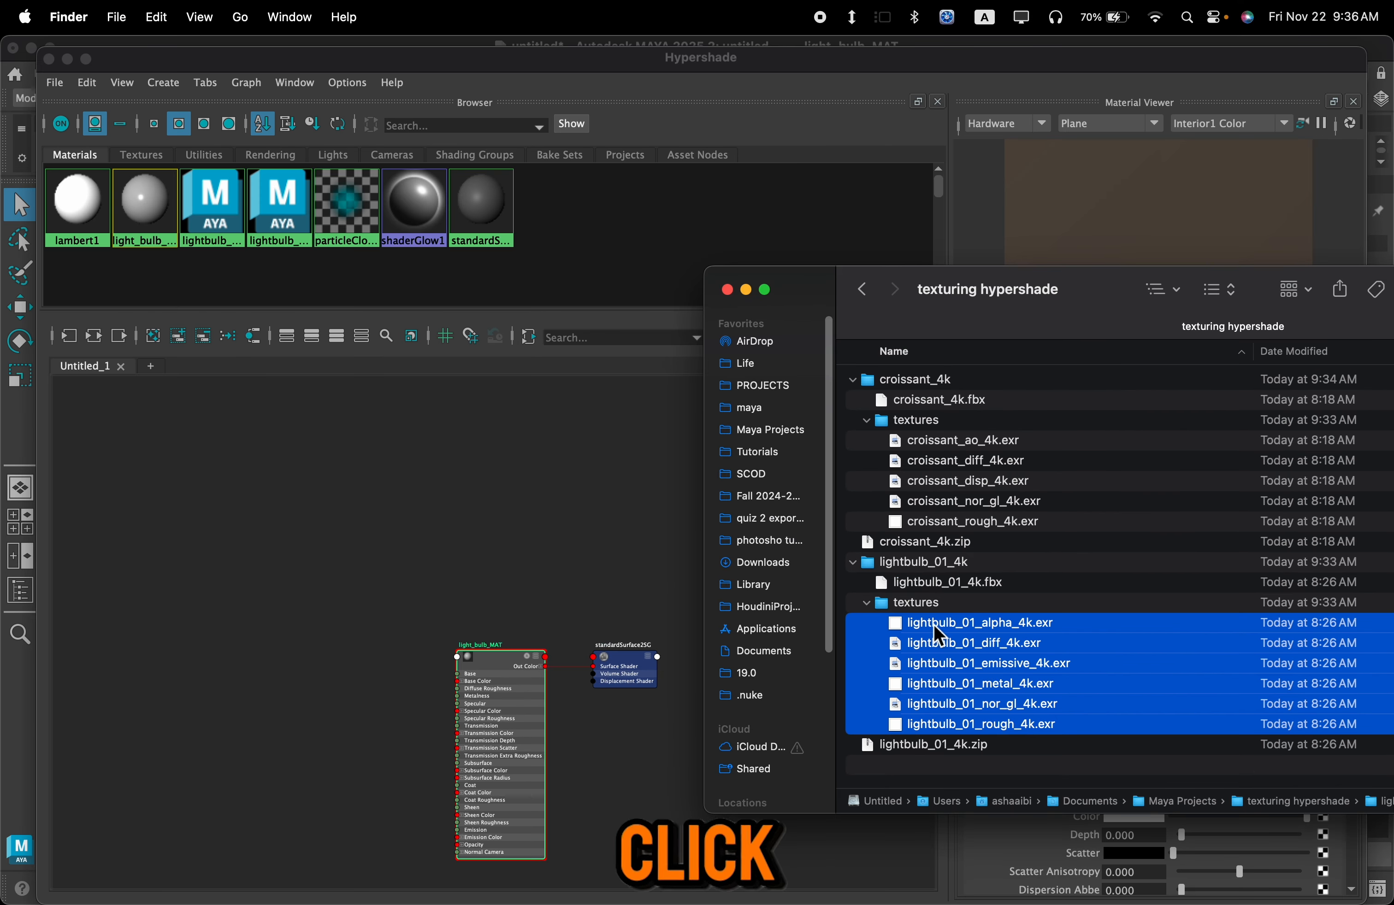
left_click_drag(875, 610, 346, 459)
left_click(504, 545)
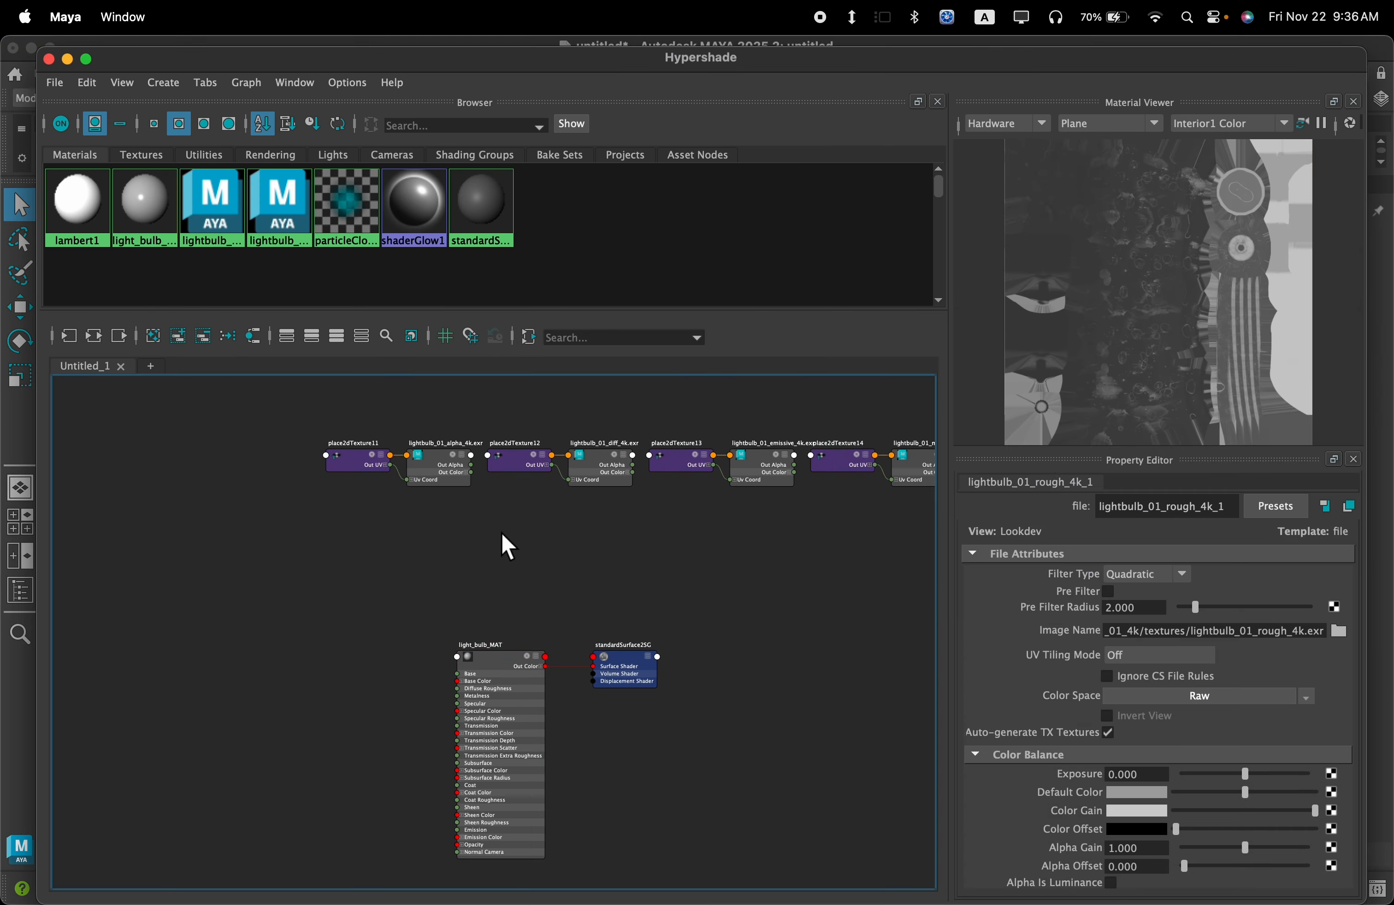
Step: Examine the imported texture nodes in the graph and select lightbulb_01_diff_4k with its place2dTexture node
middle_click_drag(545, 538, 631, 617, "alt")
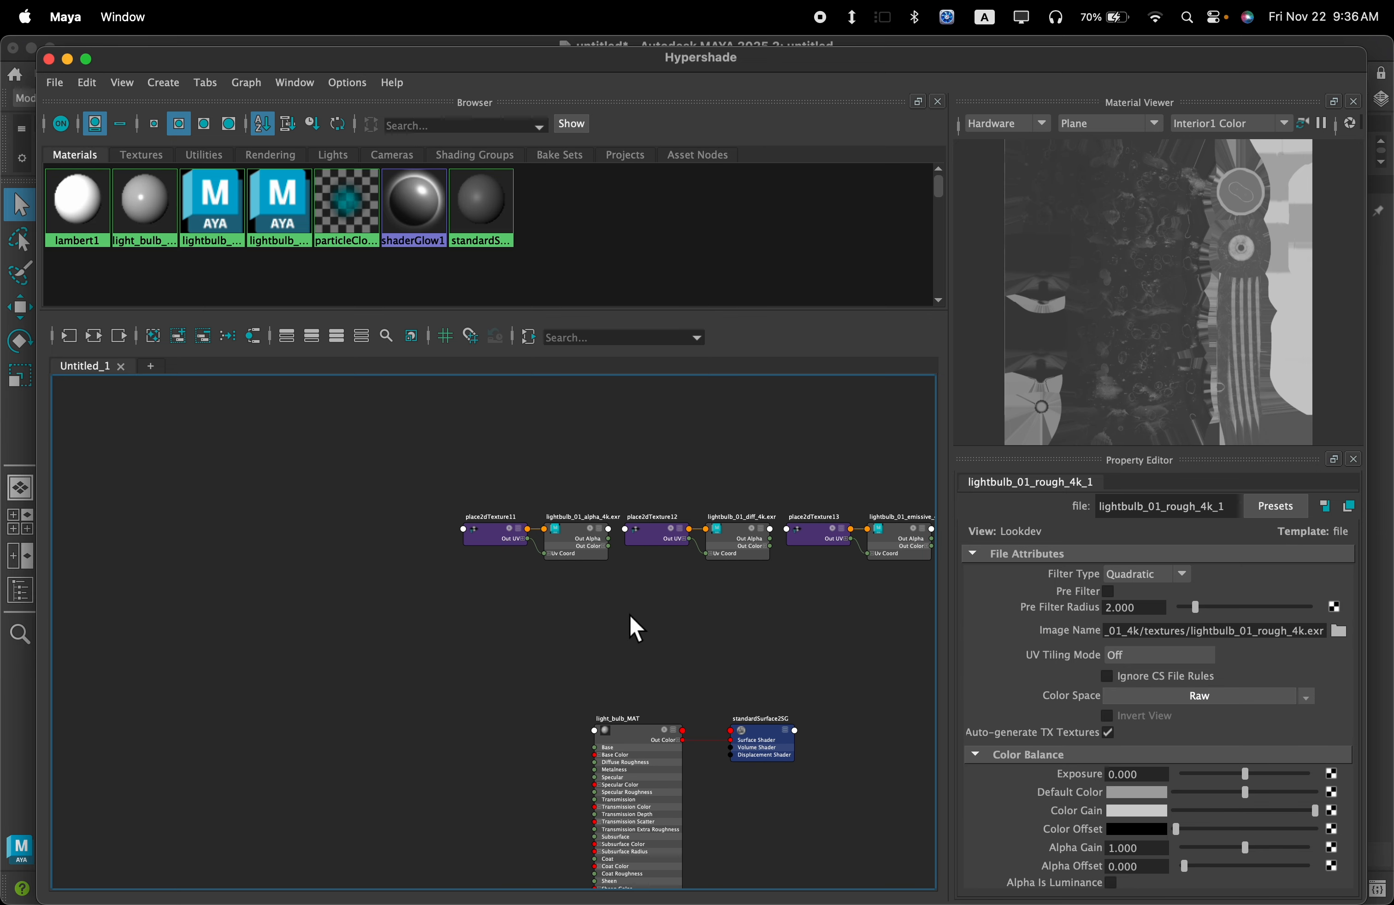
scroll(607, 523, "up", 3)
scroll(564, 535, "up", 4)
scroll(538, 553, "down", 2)
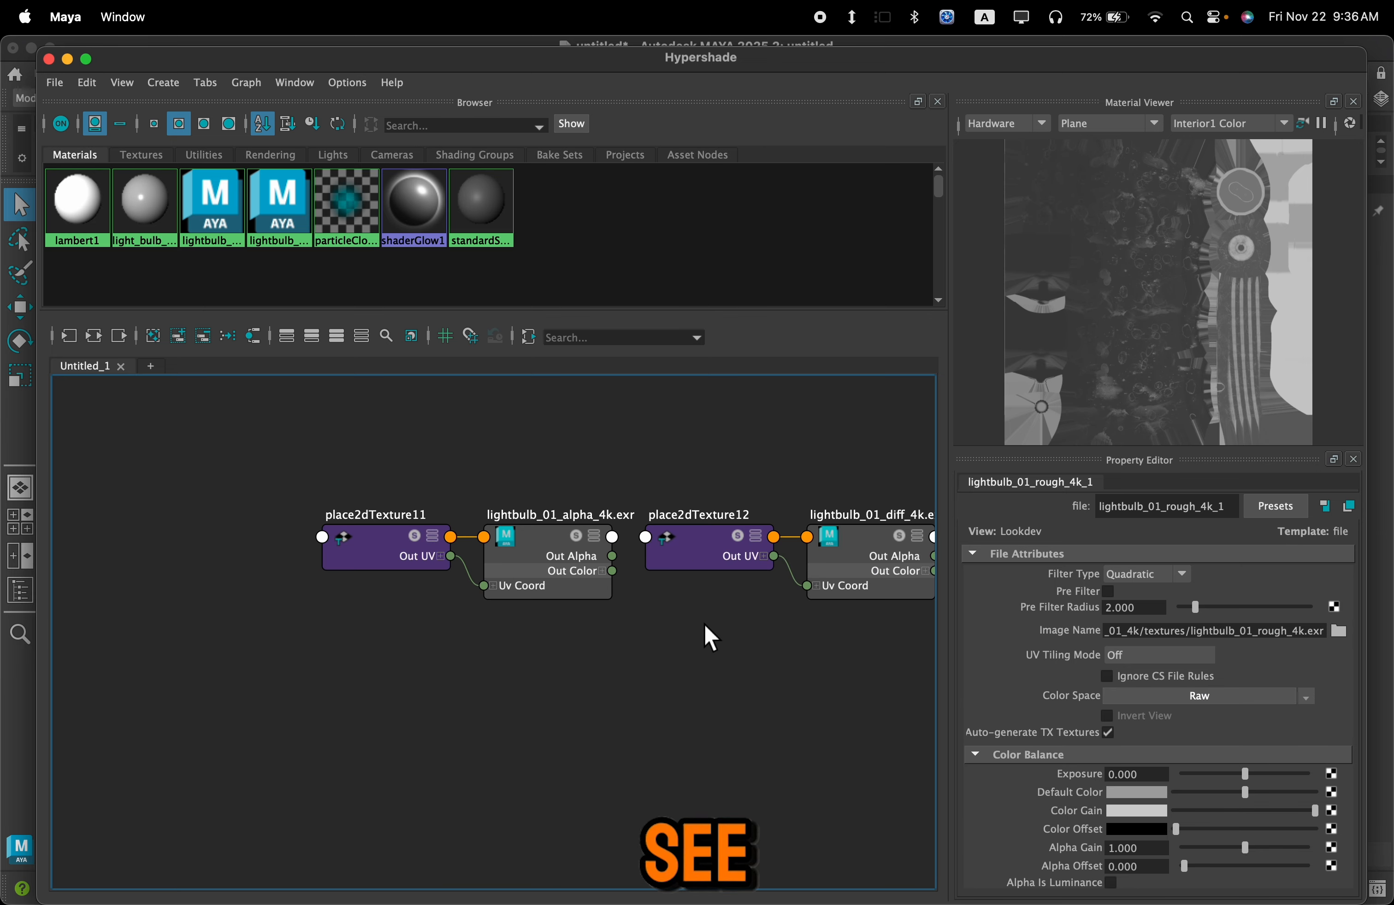
middle_click_drag(710, 635, 540, 628, "alt")
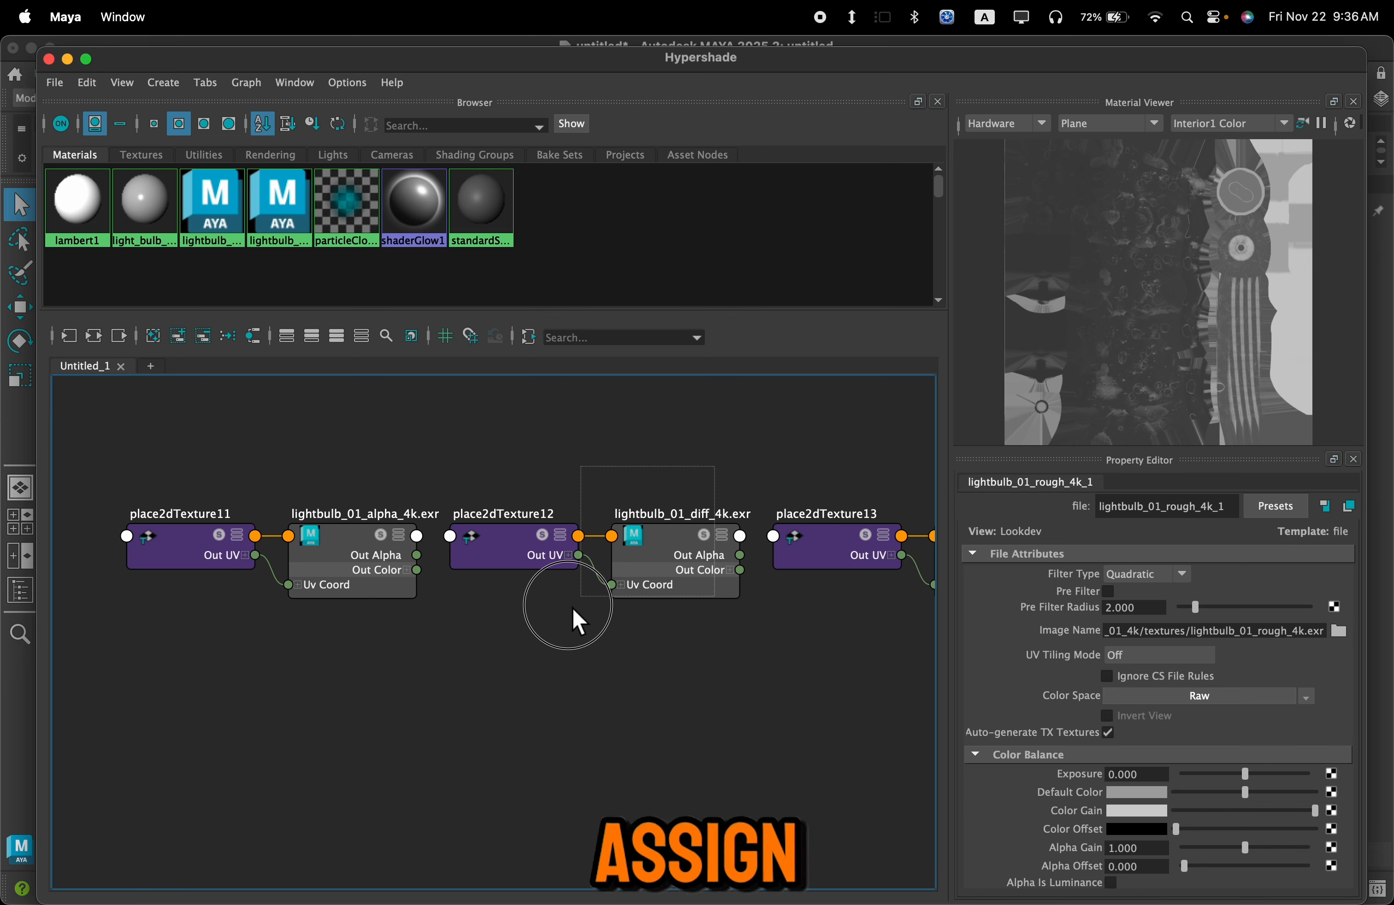
left_click_drag(569, 607, 663, 553)
scroll(699, 560, "down", 2)
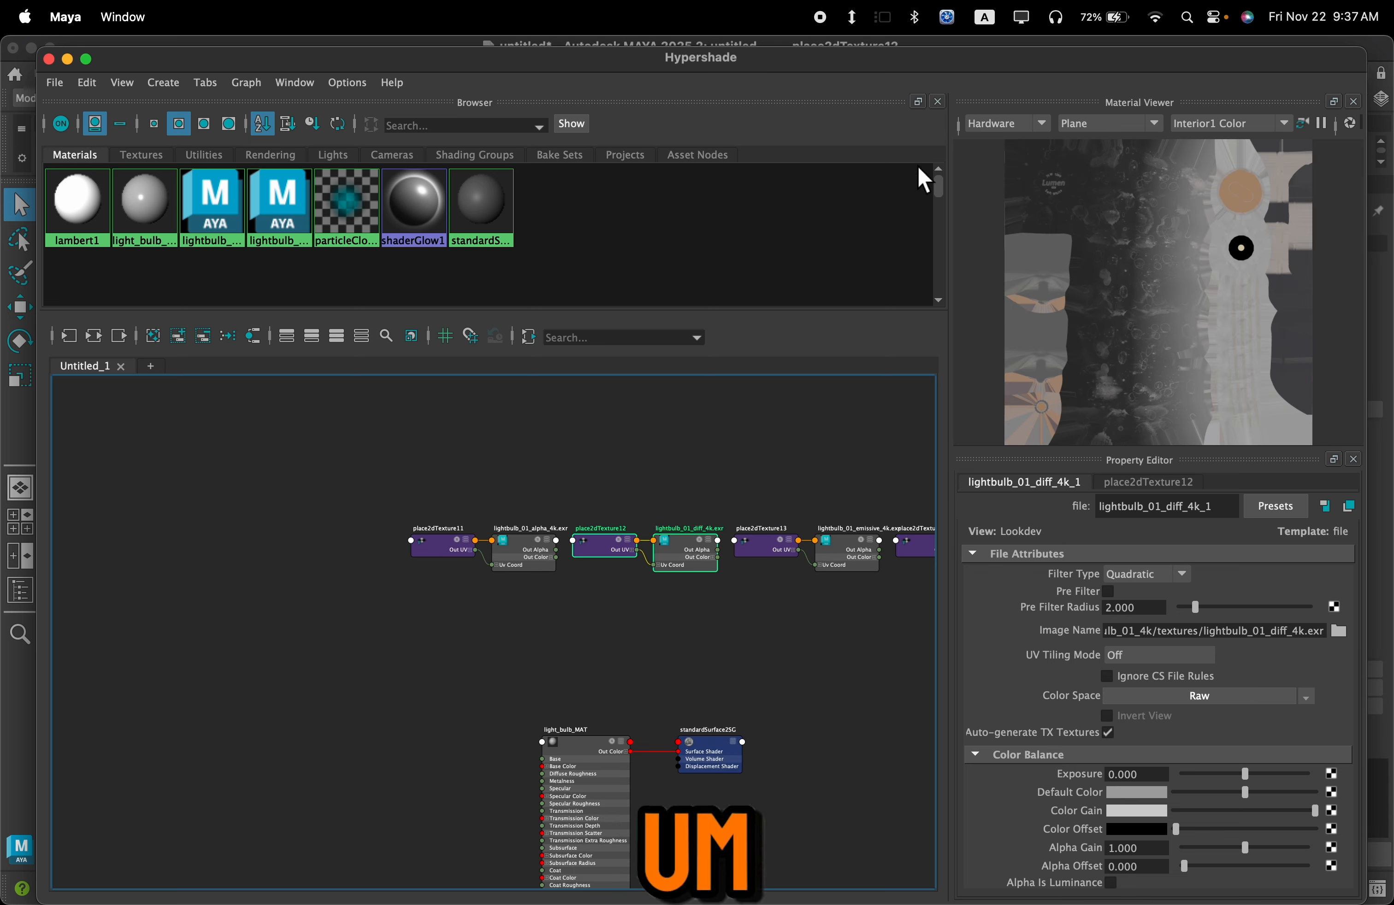
Step: Move the Hypershade window aside and frame the light bulb in the exposed part of the perspective viewport
left_click_drag(416, 60, 838, 59)
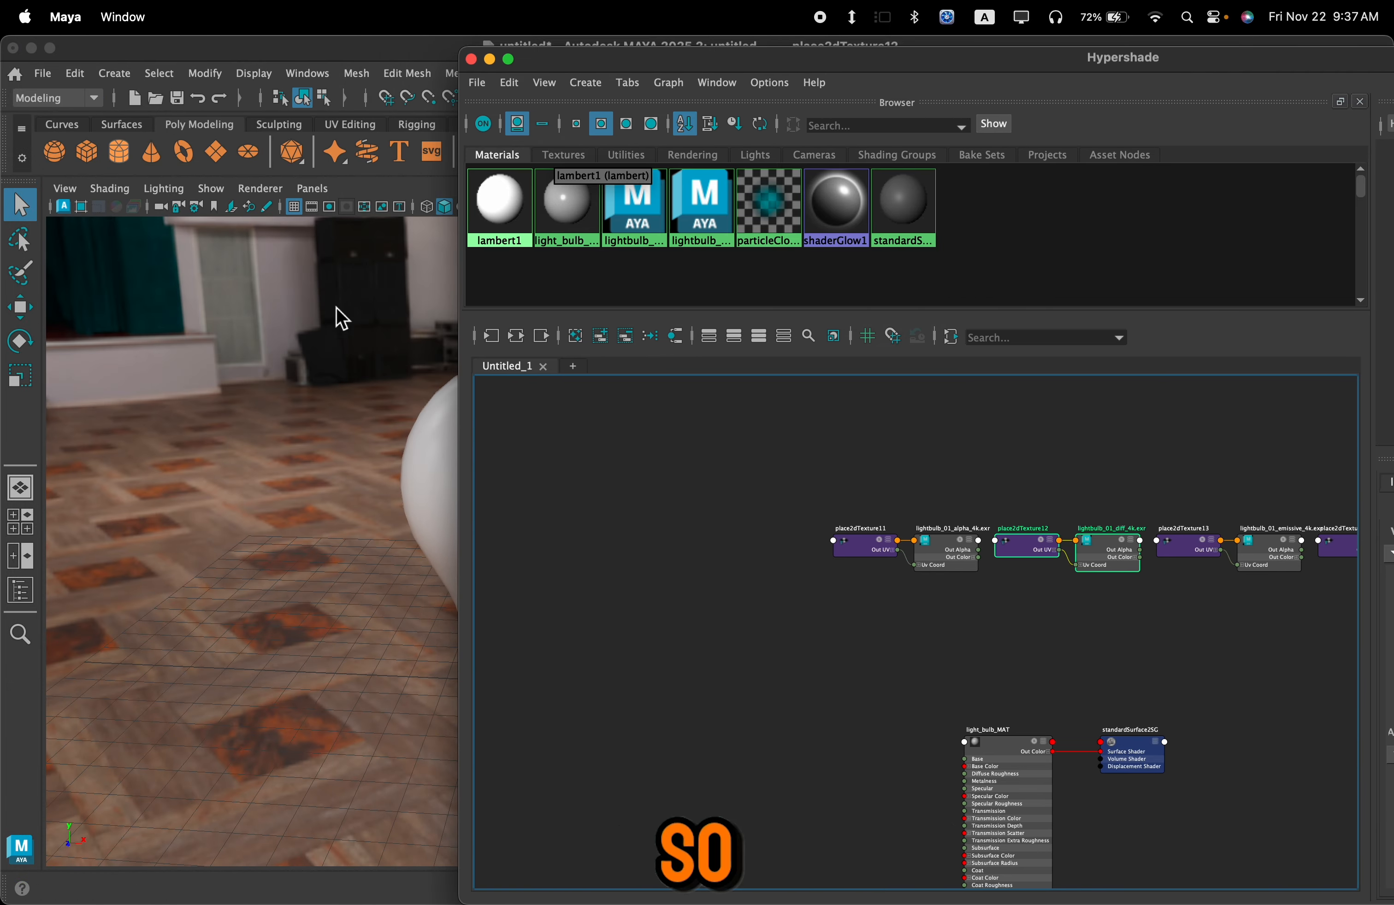
left_click(310, 359)
middle_click_drag(351, 404, 152, 382, "alt")
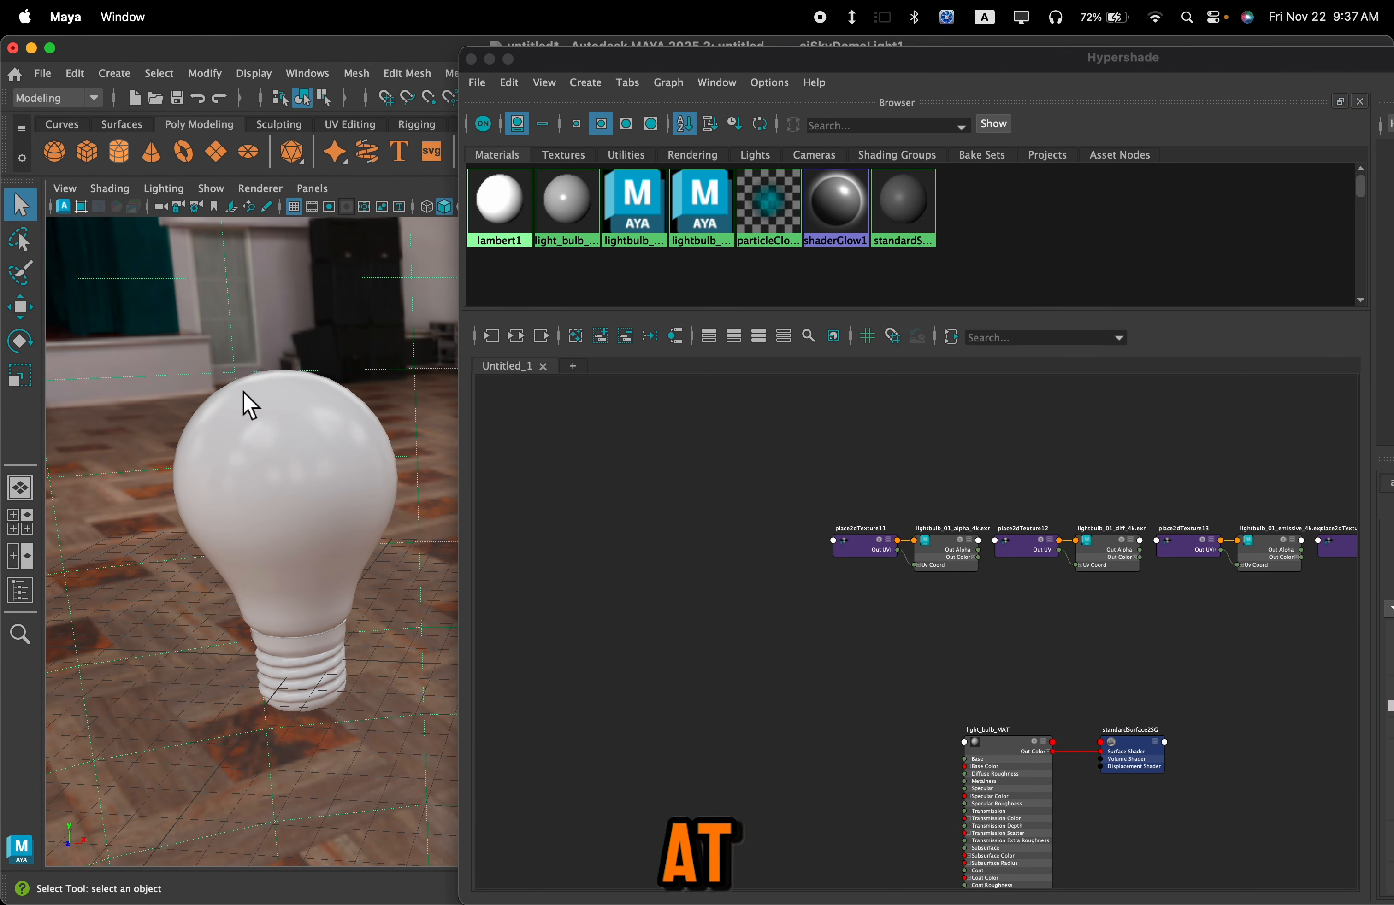
scroll(245, 390, "up", 2)
left_click_drag(250, 390, 251, 378, "alt")
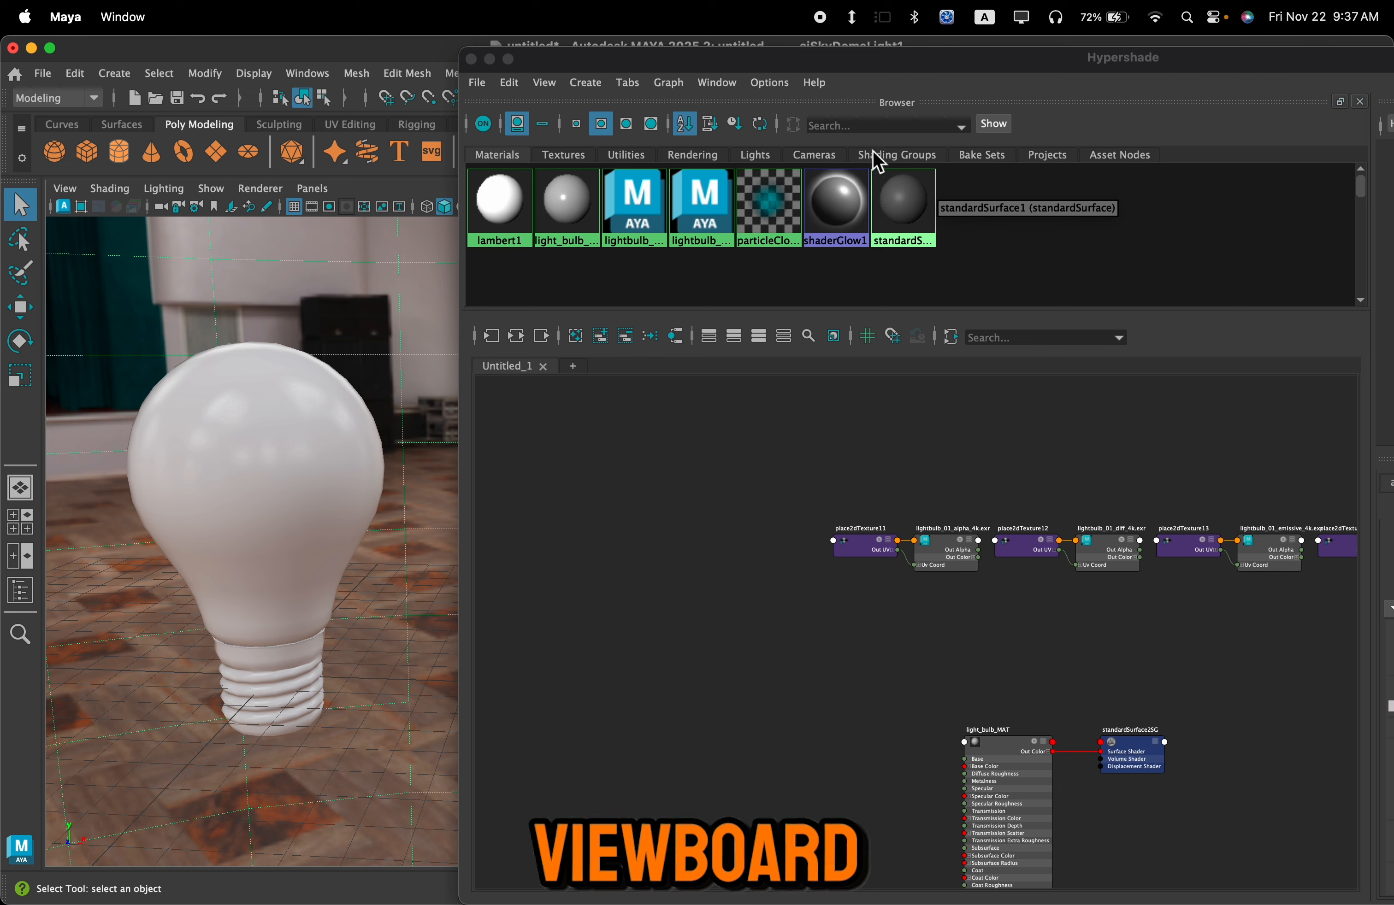
mouse_move(869, 66)
left_mouse_down()
mouse_move(858, 53)
mouse_move(886, 60)
left_mouse_up()
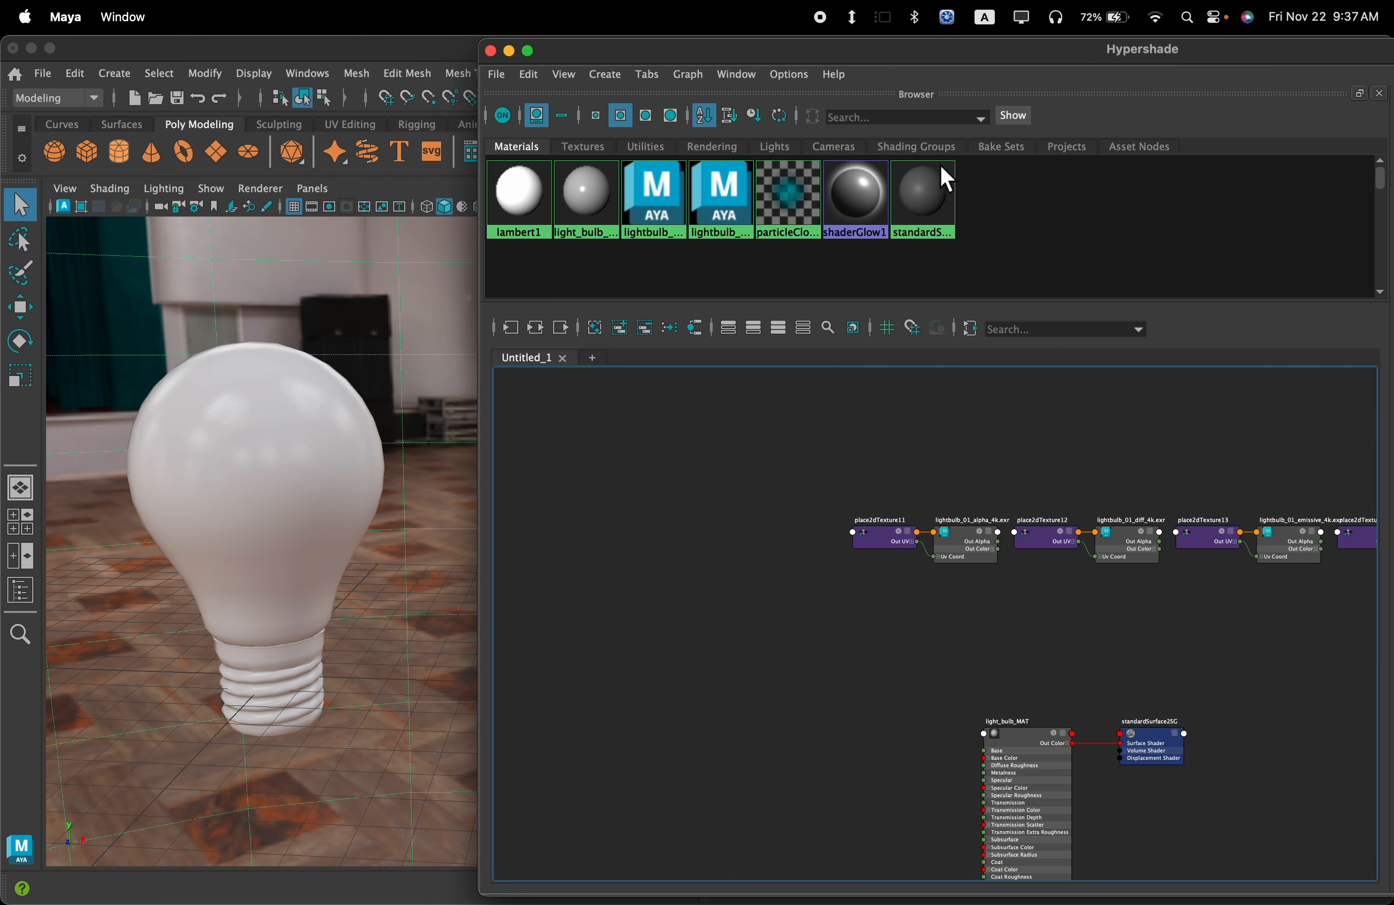
Step: Move the lightbulb_01_diff_4k texture and its place2dTexture node down beside light_bulb_MAT's inputs
middle_click_drag(977, 681, 887, 587, "alt")
scroll(884, 583, "up", 2)
scroll(912, 570, "down", 2)
scroll(1017, 556, "up", 1)
scroll(1017, 556, "up", 2)
middle_click_drag(984, 601, 945, 618, "alt")
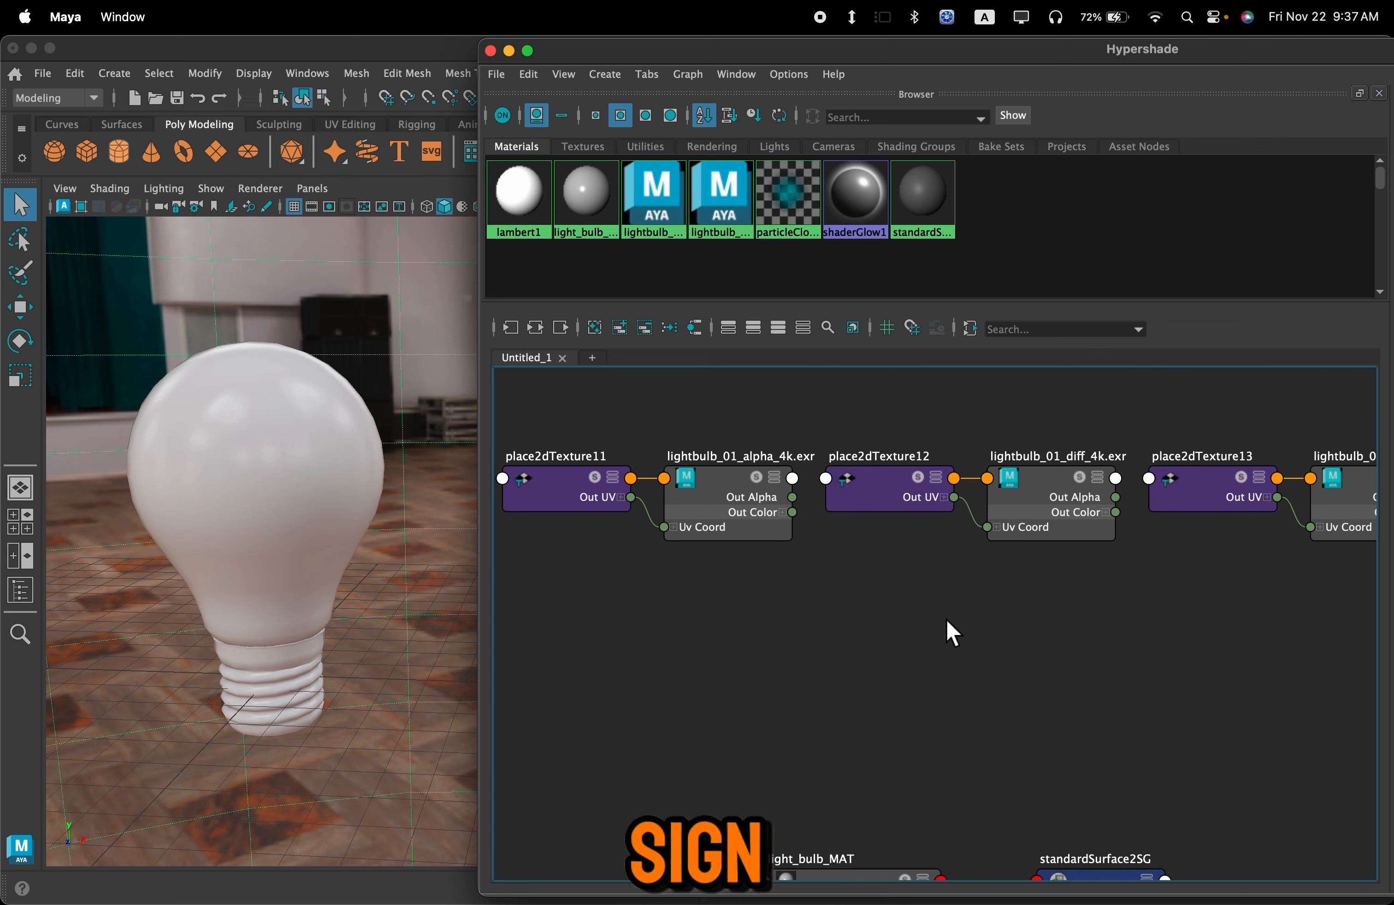
left_click_drag(1097, 450, 942, 536)
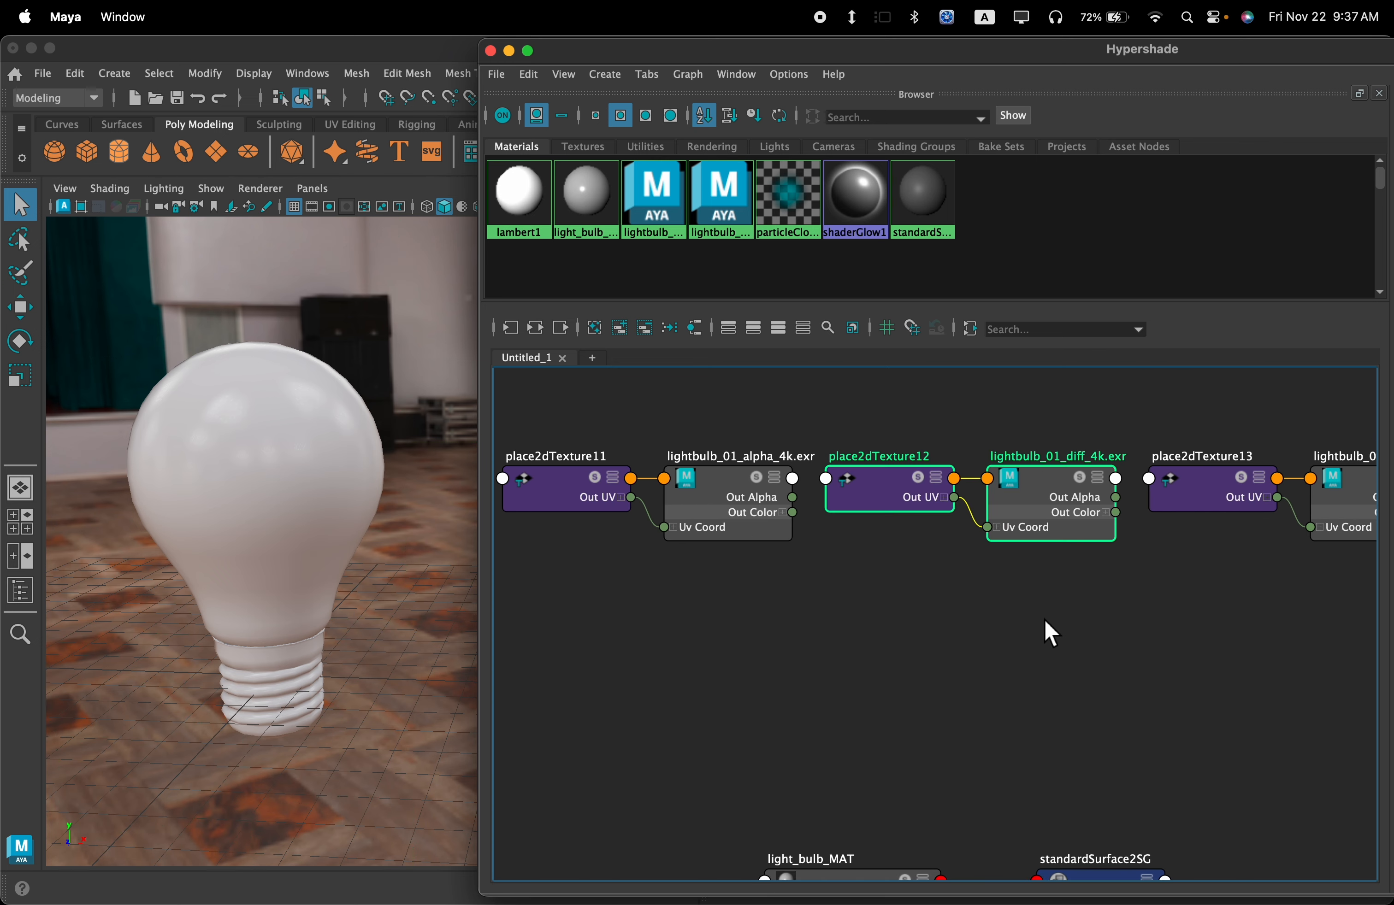
scroll(1052, 611, "down", 5)
left_click_drag(1153, 435, 874, 646)
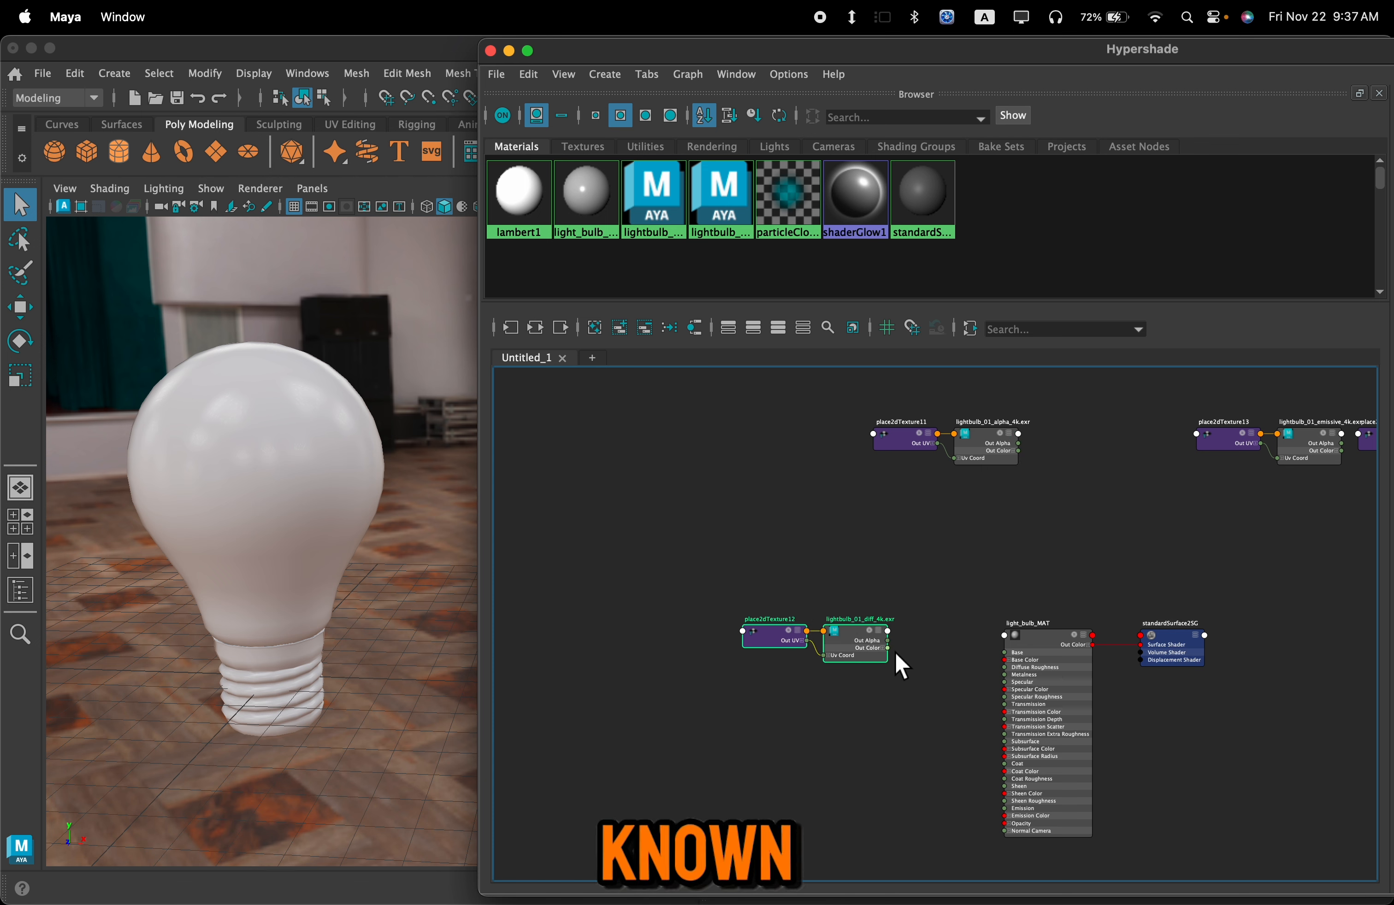
scroll(975, 653, "up", 5)
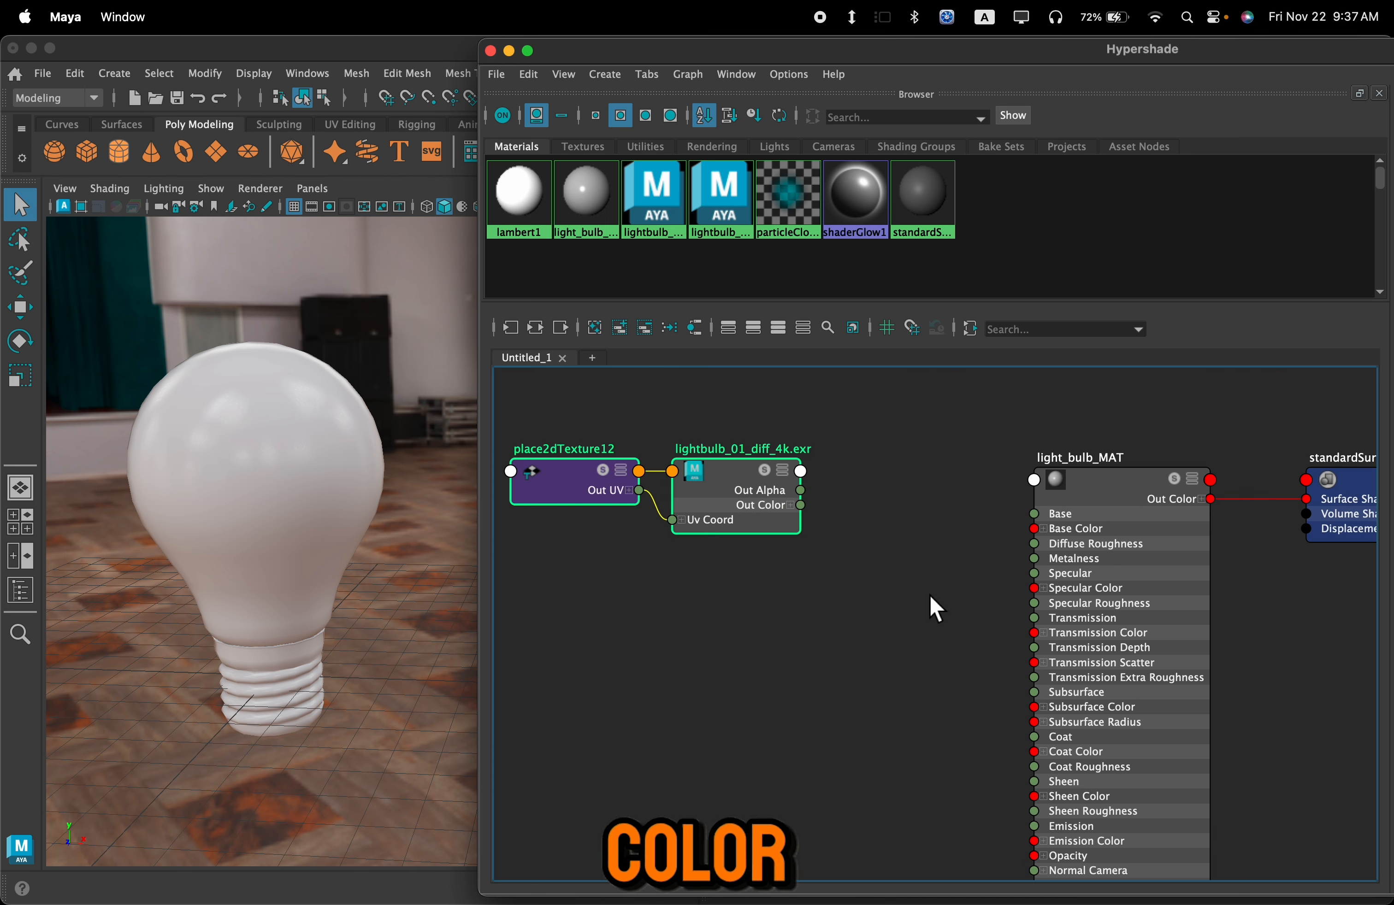
Step: Connect the lightbulb_01_diff_4k texture's Out Color to light_bulb_MAT's Base Color and align its nodes with that input
left_click(846, 523)
middle_click_drag(861, 522, 865, 527, "alt")
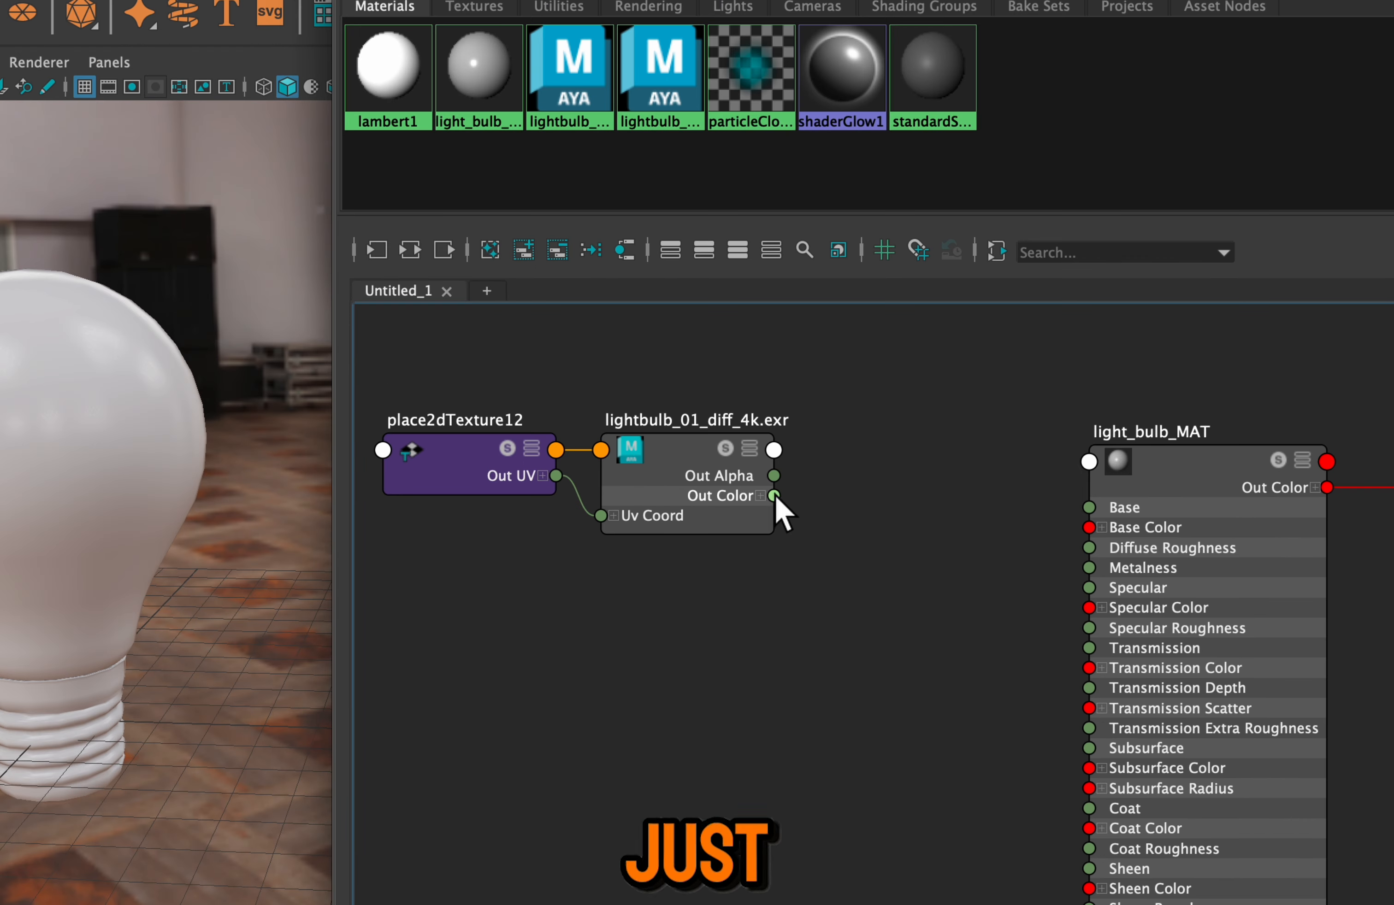
left_click_drag(904, 509, 1102, 532)
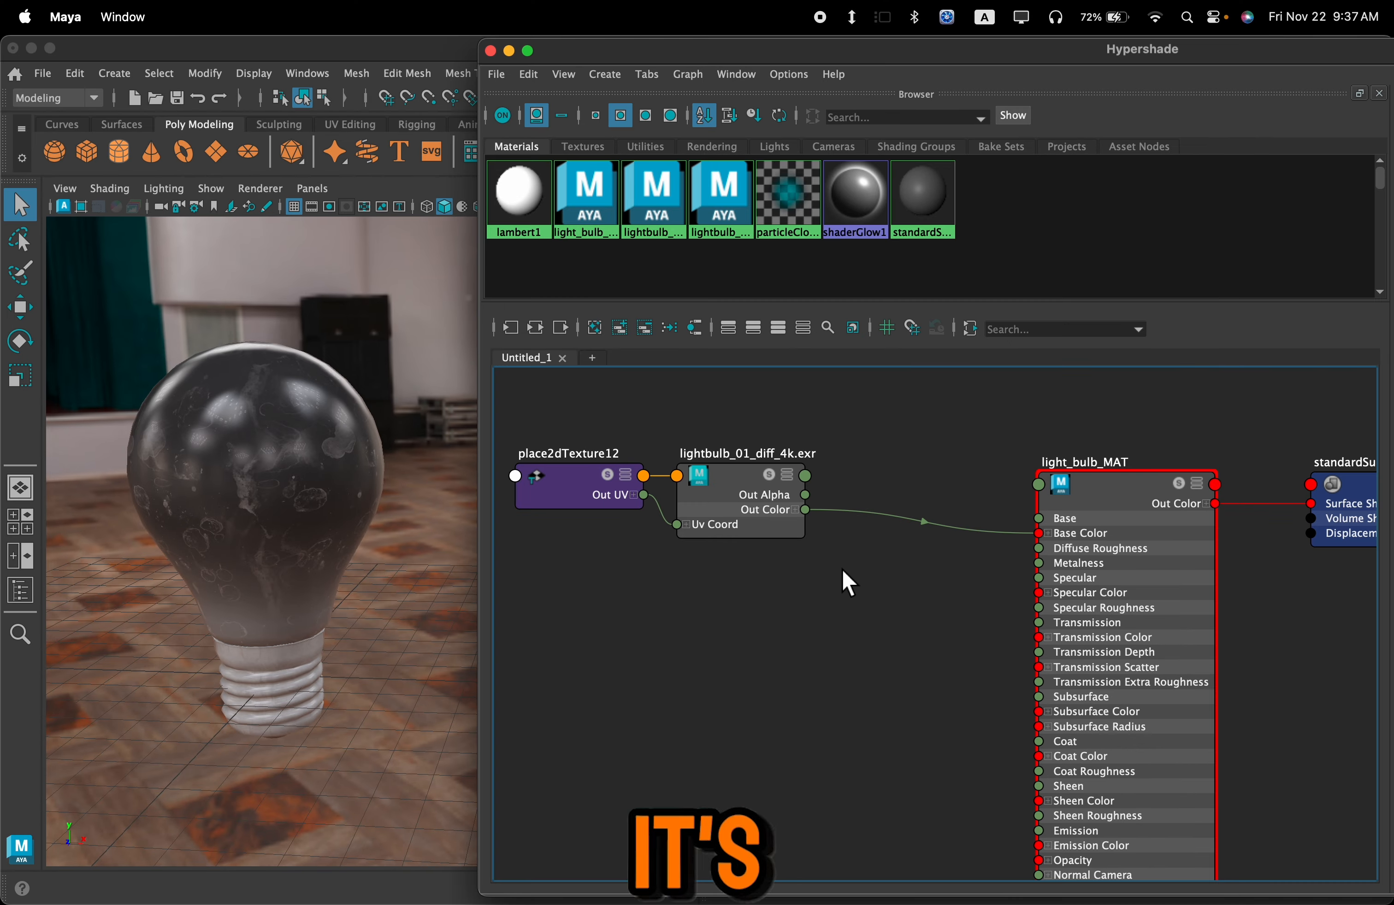
middle_click_drag(868, 538, 911, 545, "alt")
left_click_drag(705, 514, 643, 566)
left_click_drag(786, 481, 782, 504)
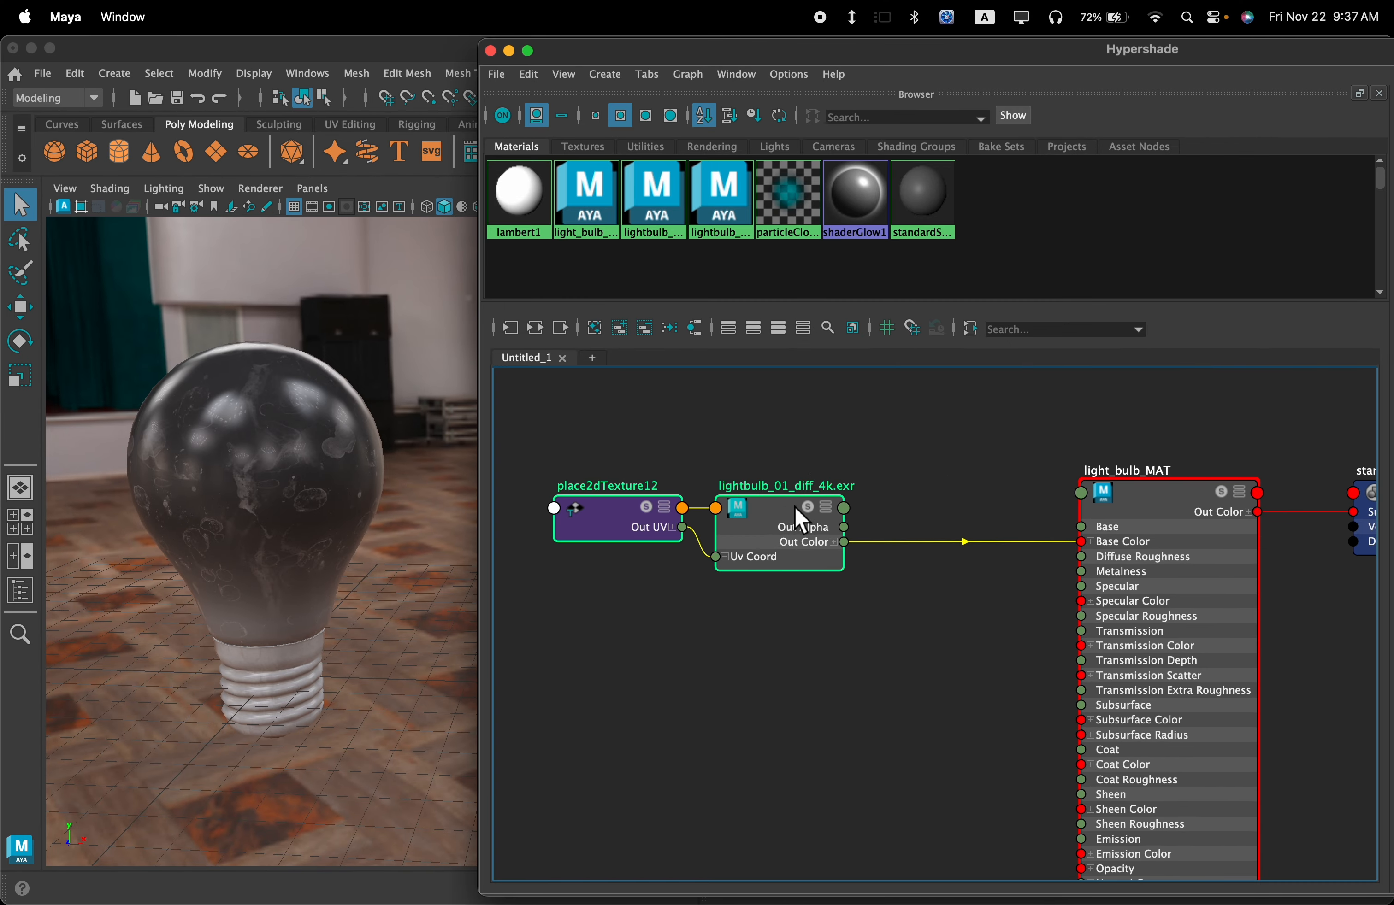
Step: Check the diffuse texture's file attributes in the Property Editor and return the Hypershade window beside the viewport
left_click_drag(954, 63, 558, 67)
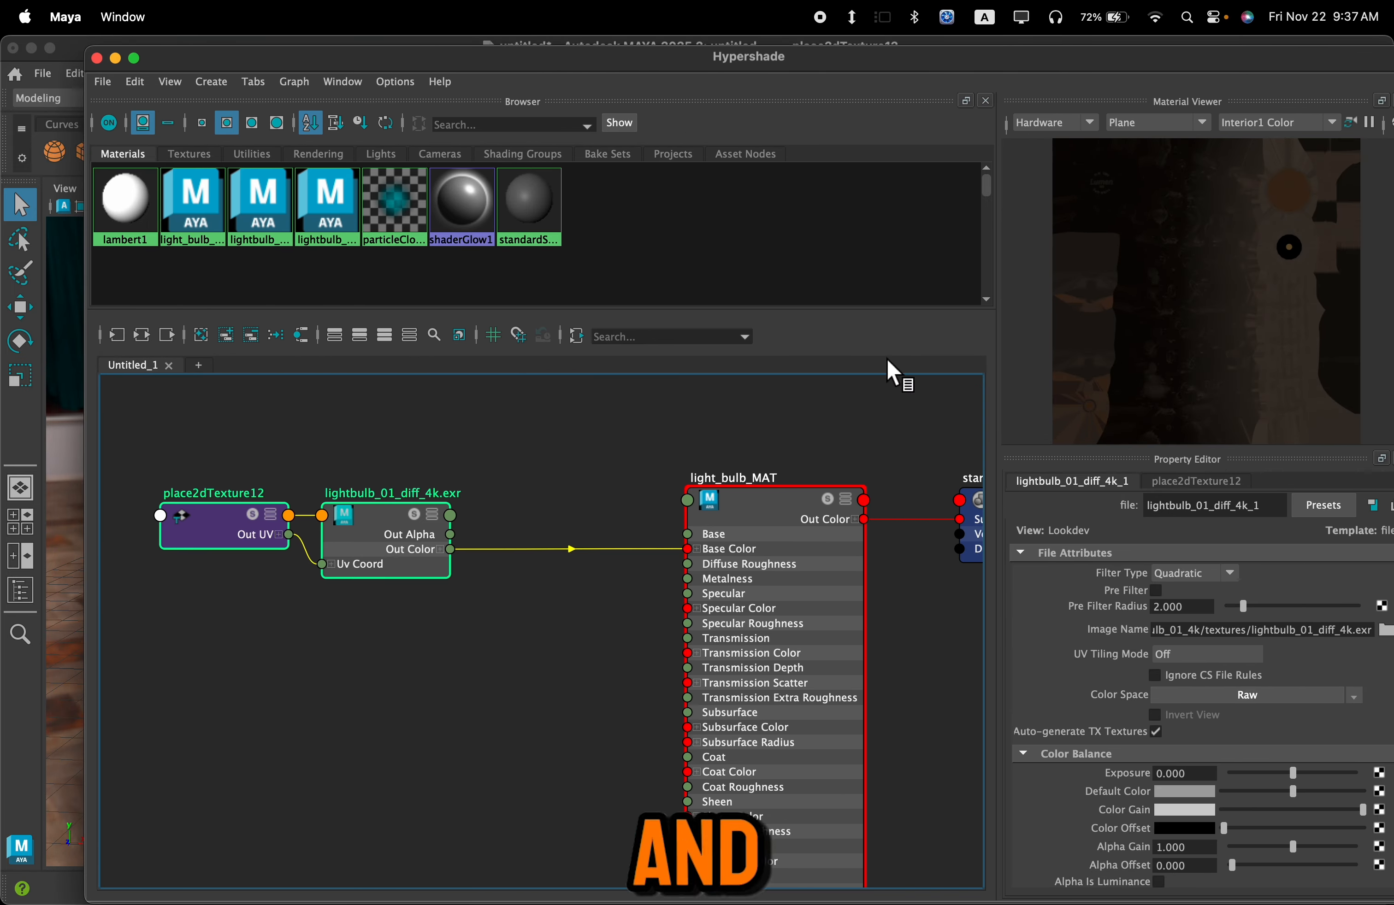
left_click_drag(950, 72, 892, 49)
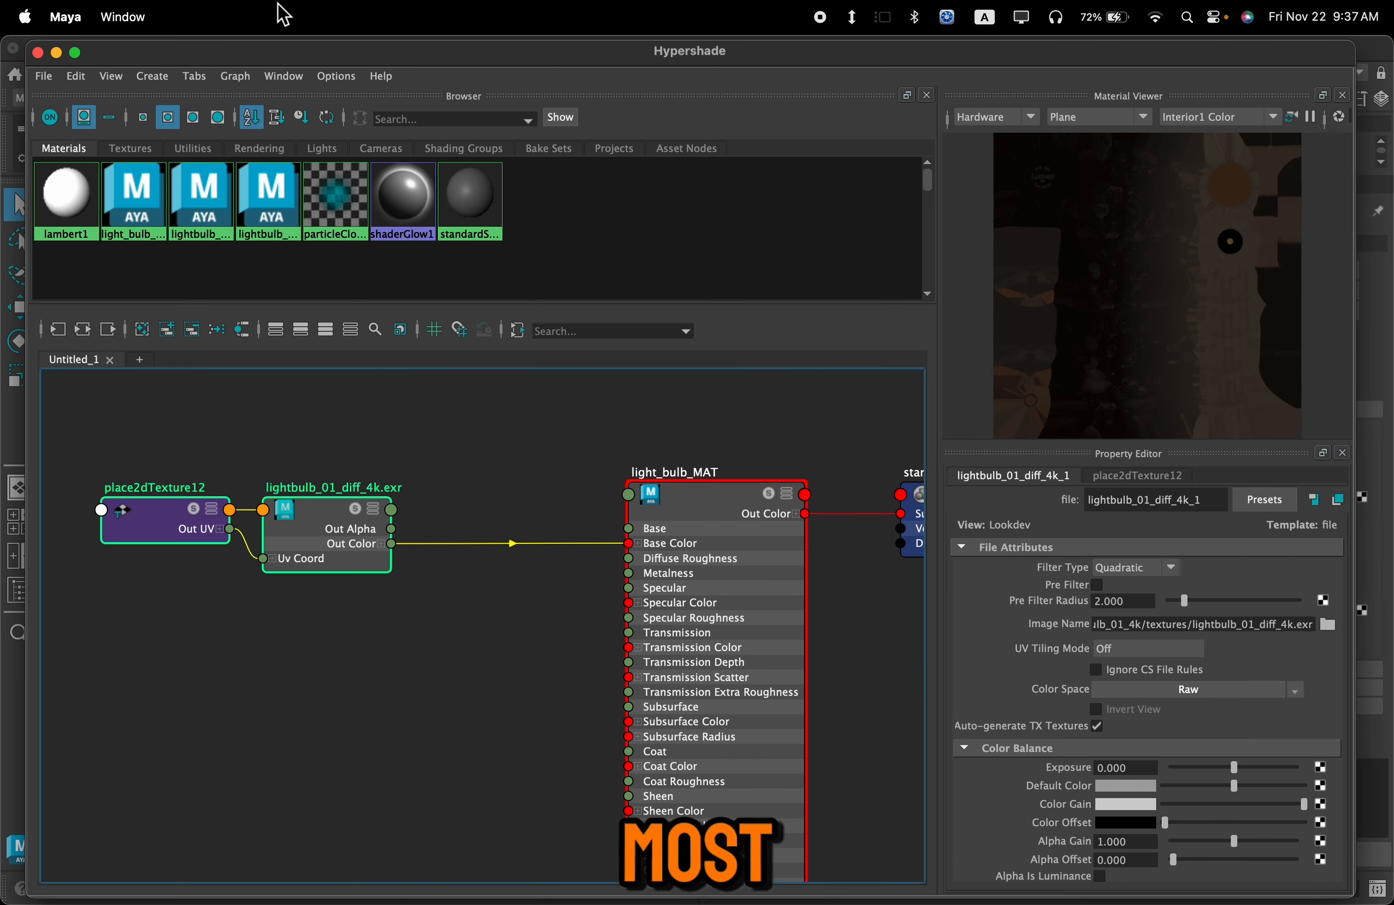
left_click_drag(225, 52, 688, 50)
Step: Move the lightbulb_01_metal_4k texture and its place2dTexture node directly below the diffuse texture nodes
scroll(983, 489, "down", 3)
middle_click_drag(983, 489, 692, 594, "alt")
scroll(1017, 573, "up", 3)
middle_click_drag(979, 577, 808, 579, "alt")
middle_click_drag(1076, 569, 746, 591, "alt")
middle_click_drag(1138, 628, 1009, 641, "alt")
left_click_drag(940, 416, 709, 609)
scroll(758, 632, "down", 4)
middle_click_drag(775, 665, 1096, 517, "alt")
scroll(1081, 531, "up", 2)
scroll(1099, 480, "down", 4)
left_click_drag(1182, 430, 758, 617)
scroll(755, 623, "up", 2)
scroll(754, 629, "up", 2)
scroll(825, 597, "up", 3)
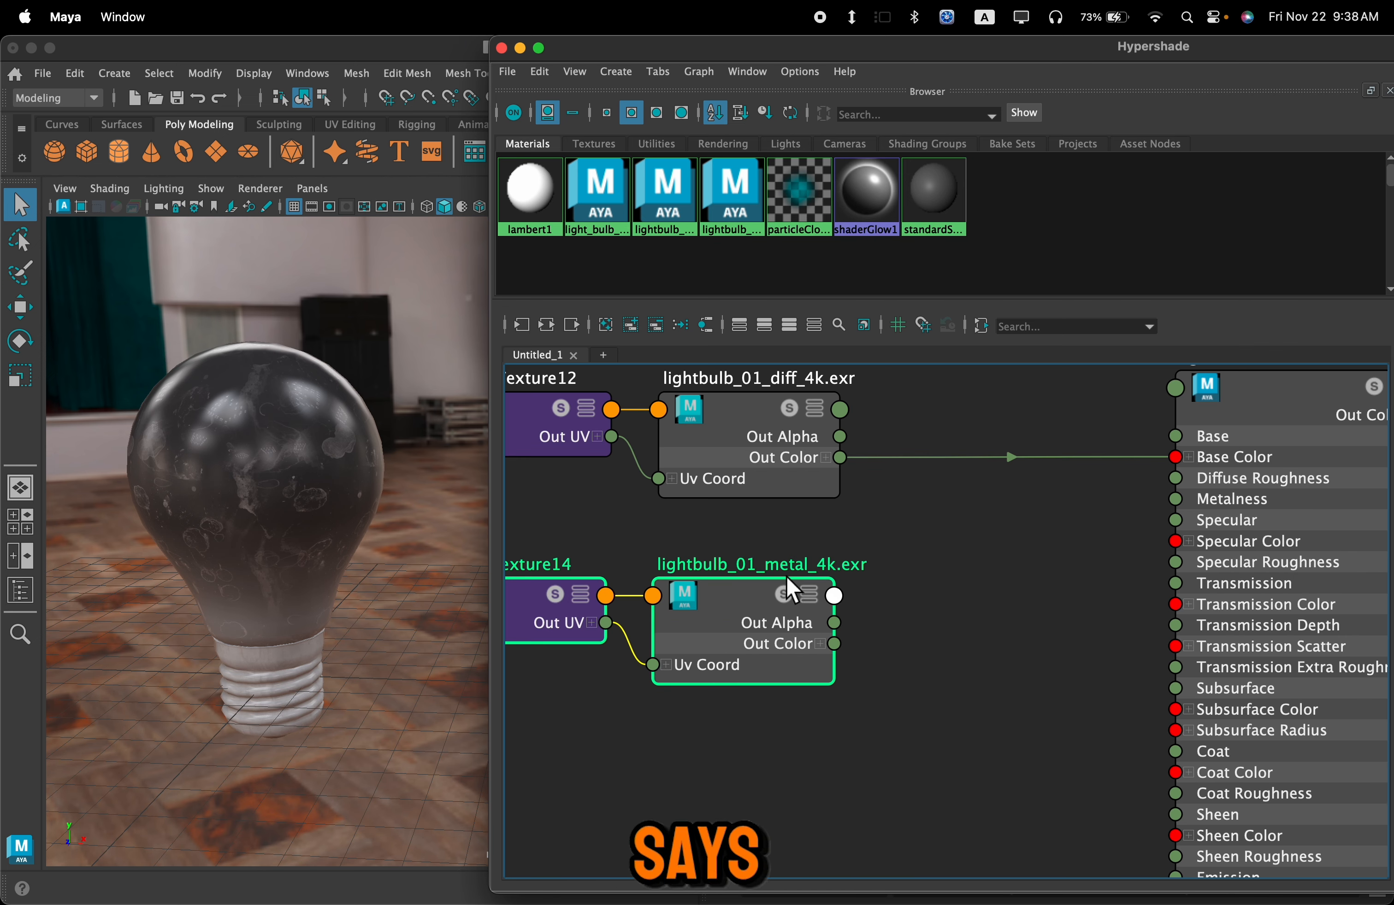
Step: Connect the lightbulb_01_metal_4k texture's Out Alpha to light_bulb_MAT's Metalness
left_click(940, 599)
middle_click_drag(893, 619, 885, 624, "alt")
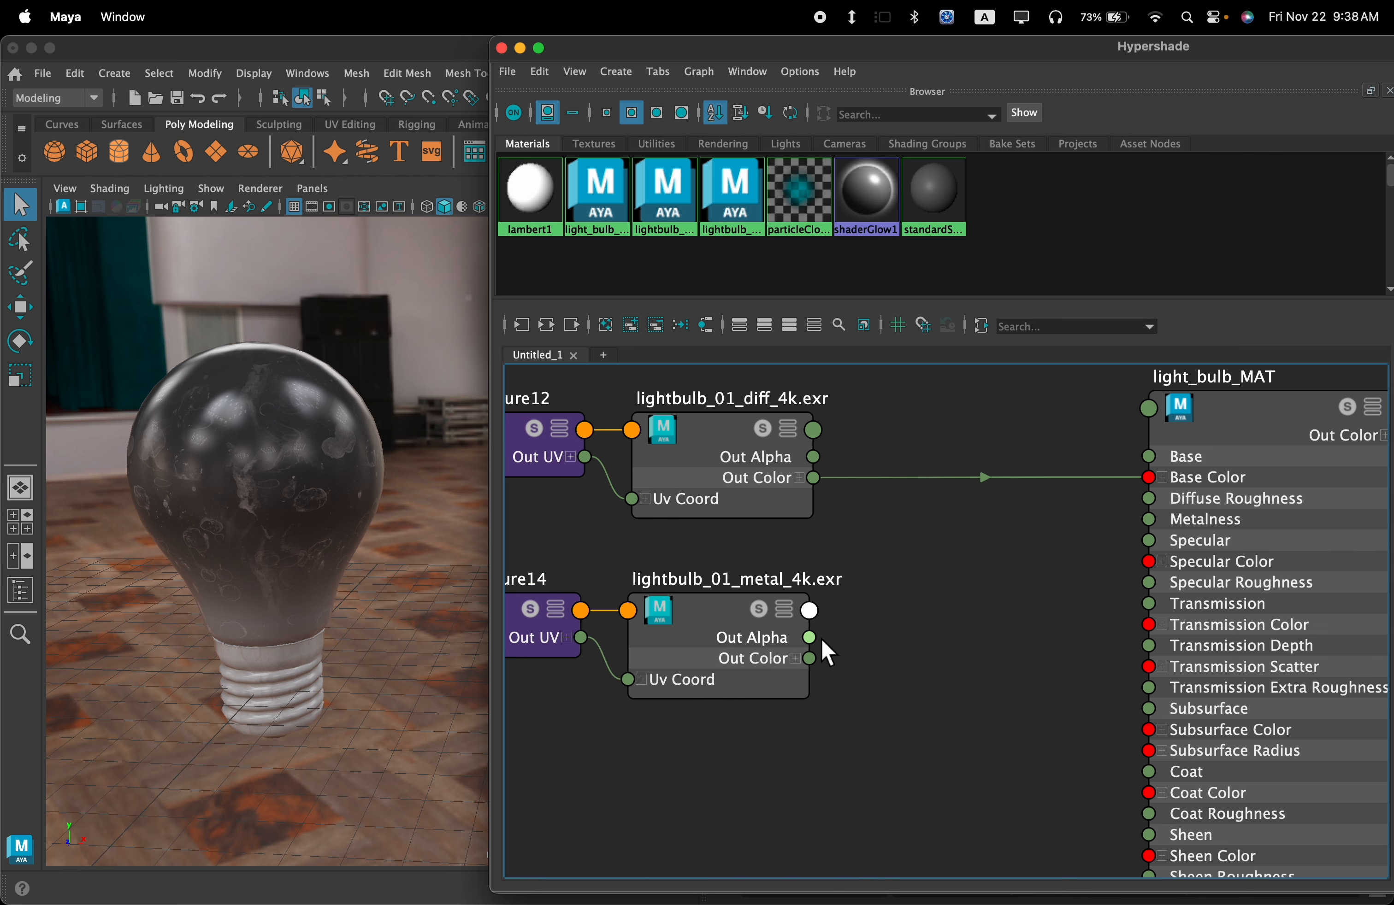
left_click_drag(948, 641, 1187, 536)
middle_click_drag(980, 632, 1071, 656, "alt")
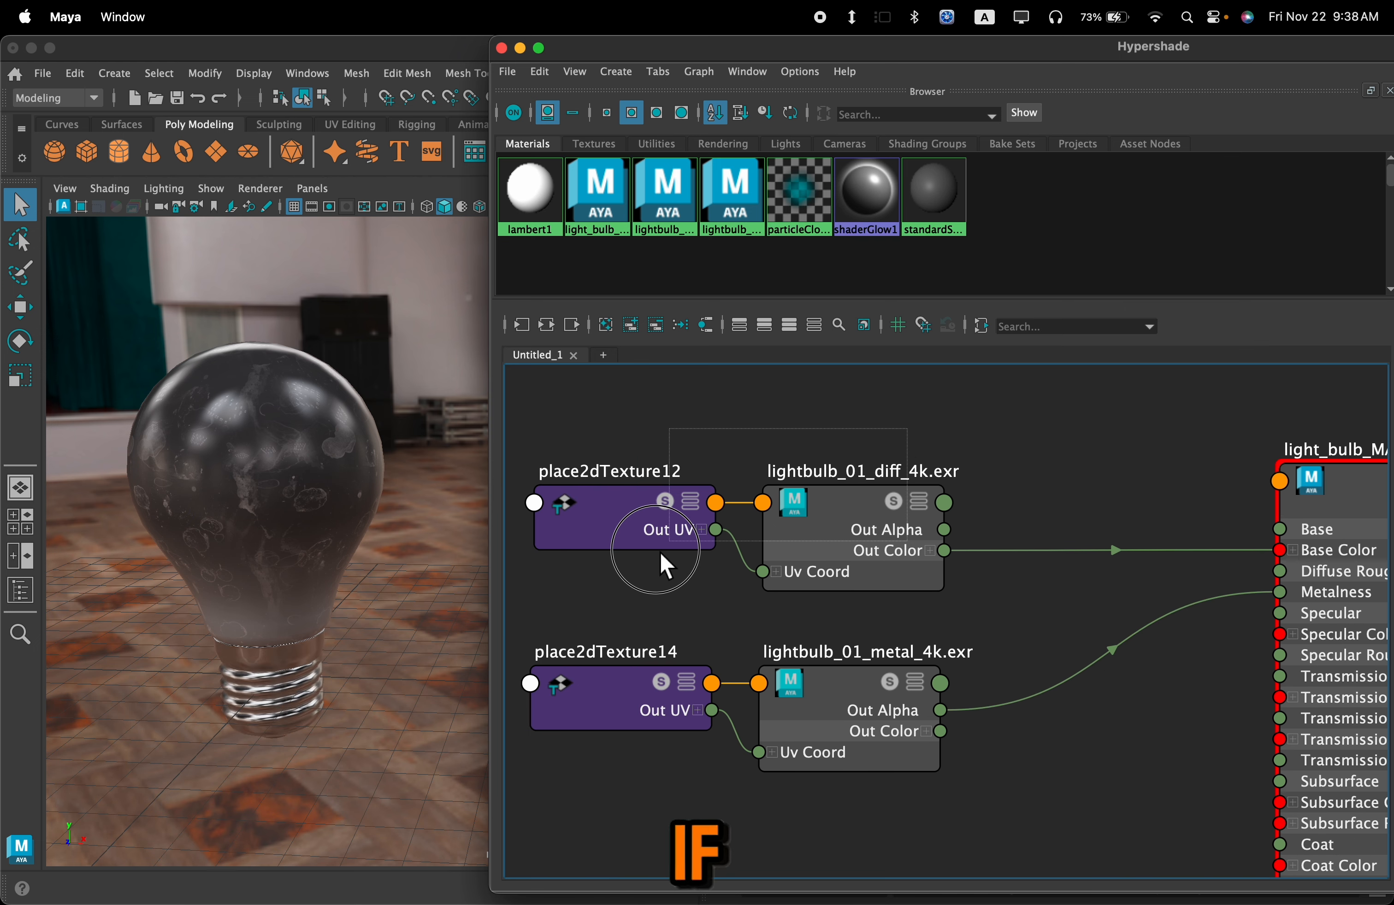
Step: Compare the diffuse texture's Out Color connection with the metal texture's Out Alpha connection to the material
left_click_drag(665, 566, 703, 588)
scroll(1062, 587, "up", 2)
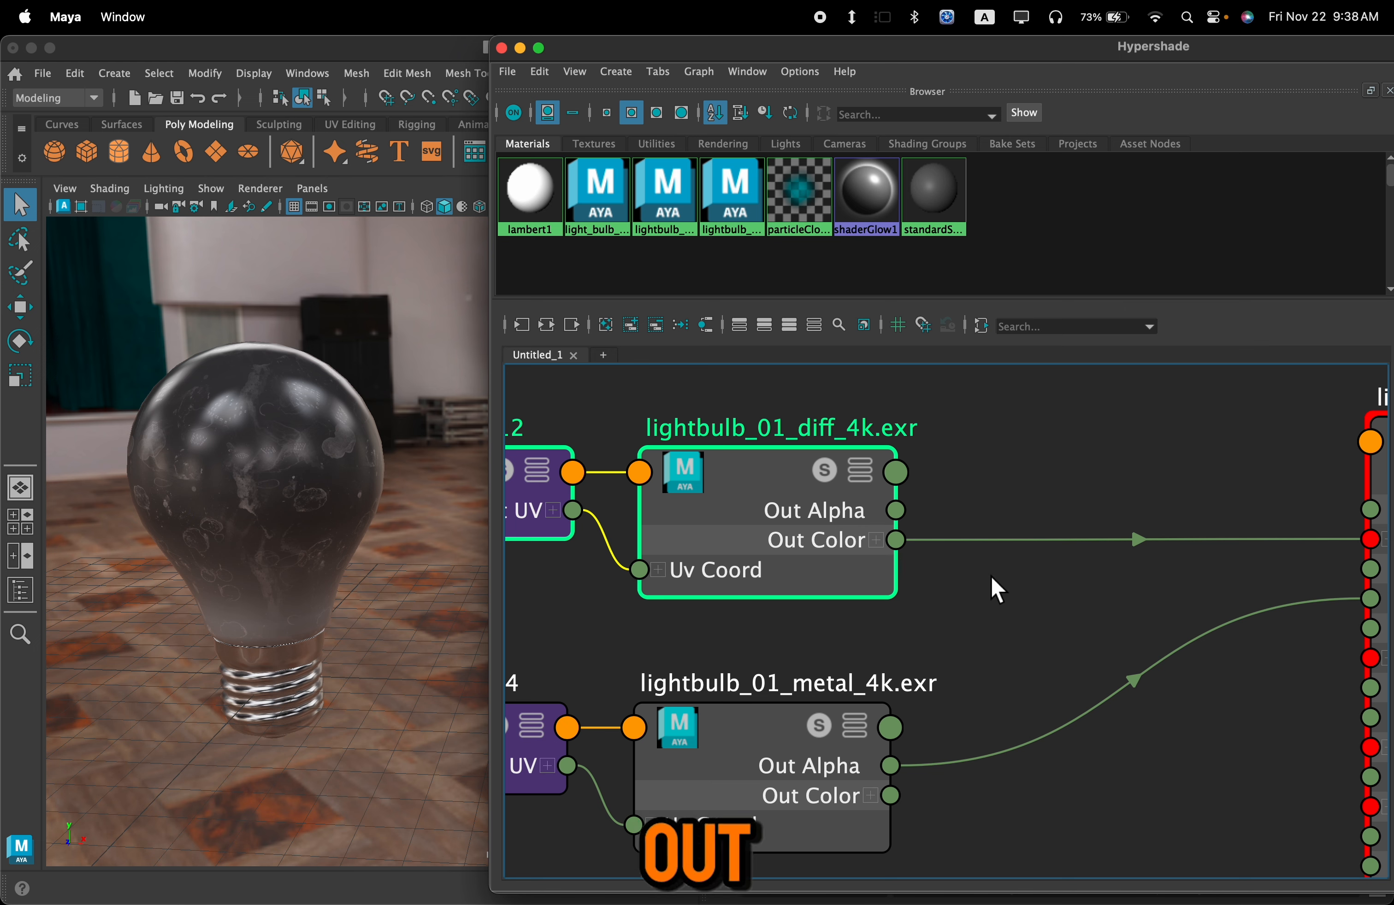
scroll(996, 589, "down", 2)
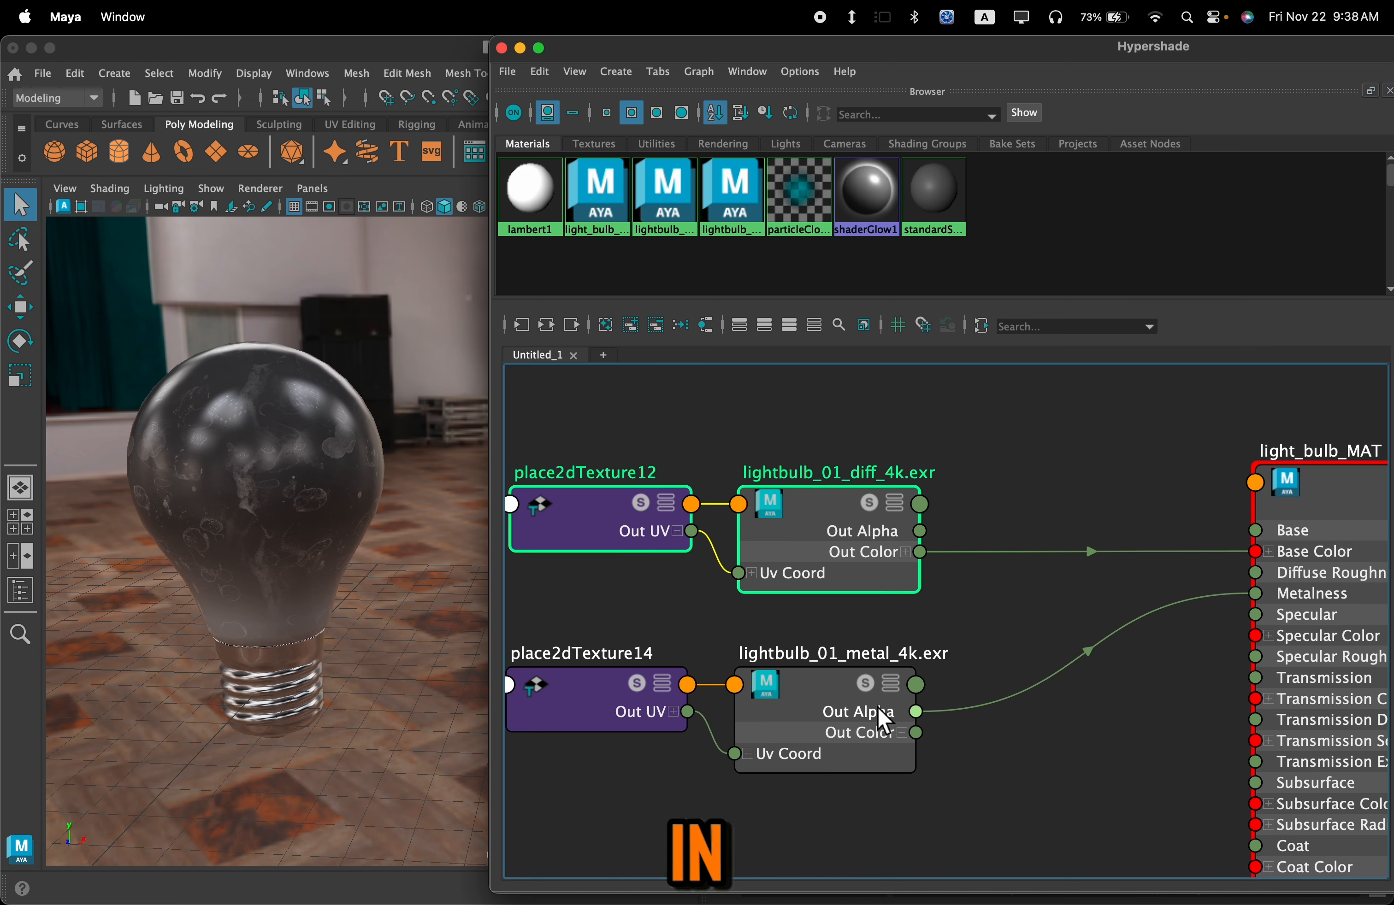
middle_click_drag(1015, 771, 1077, 700, "alt")
middle_click_drag(818, 747, 872, 716, "alt")
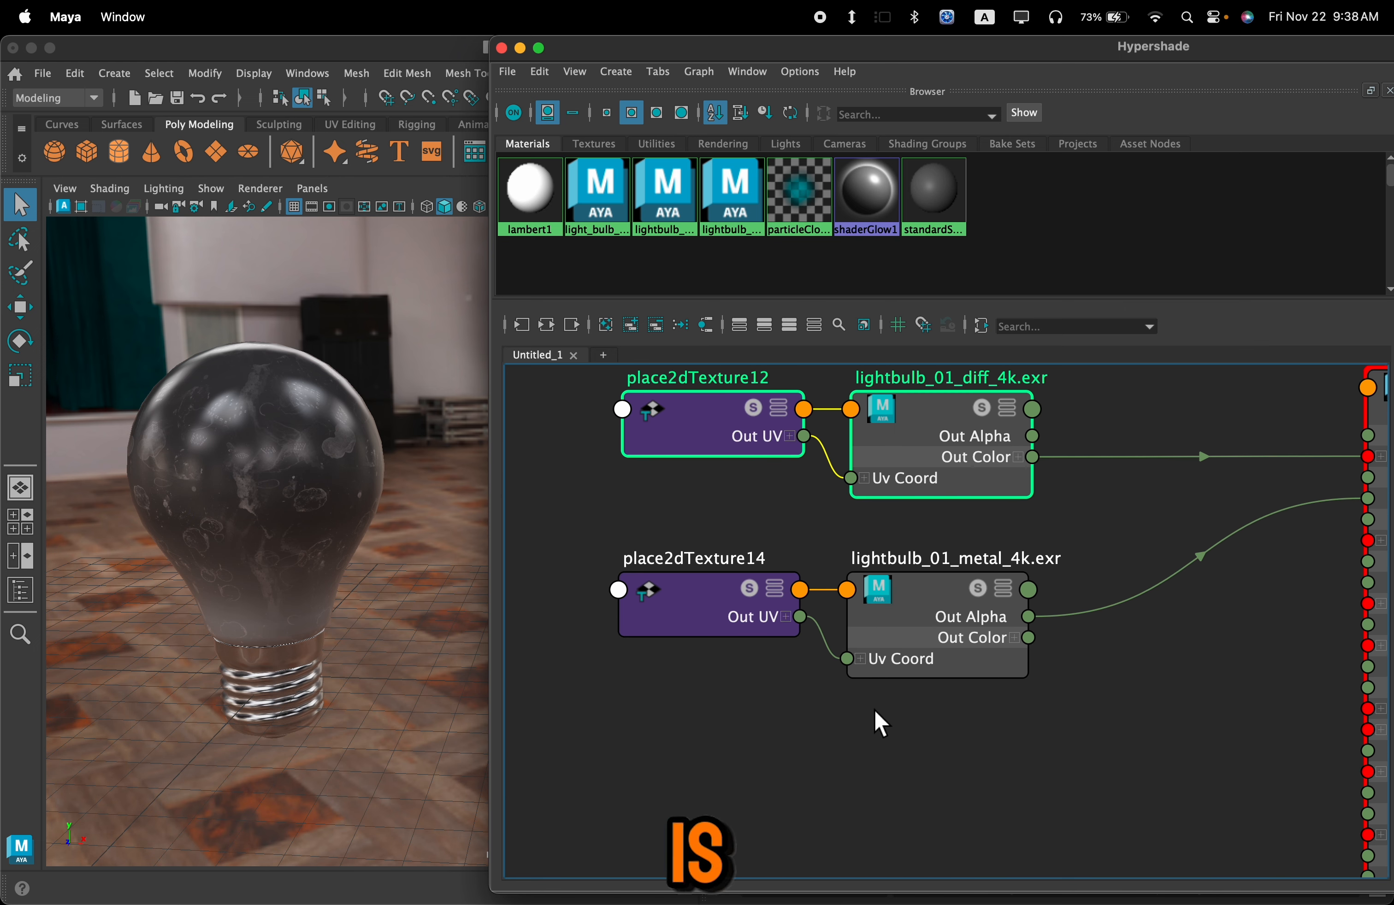
left_click_drag(908, 652, 905, 659)
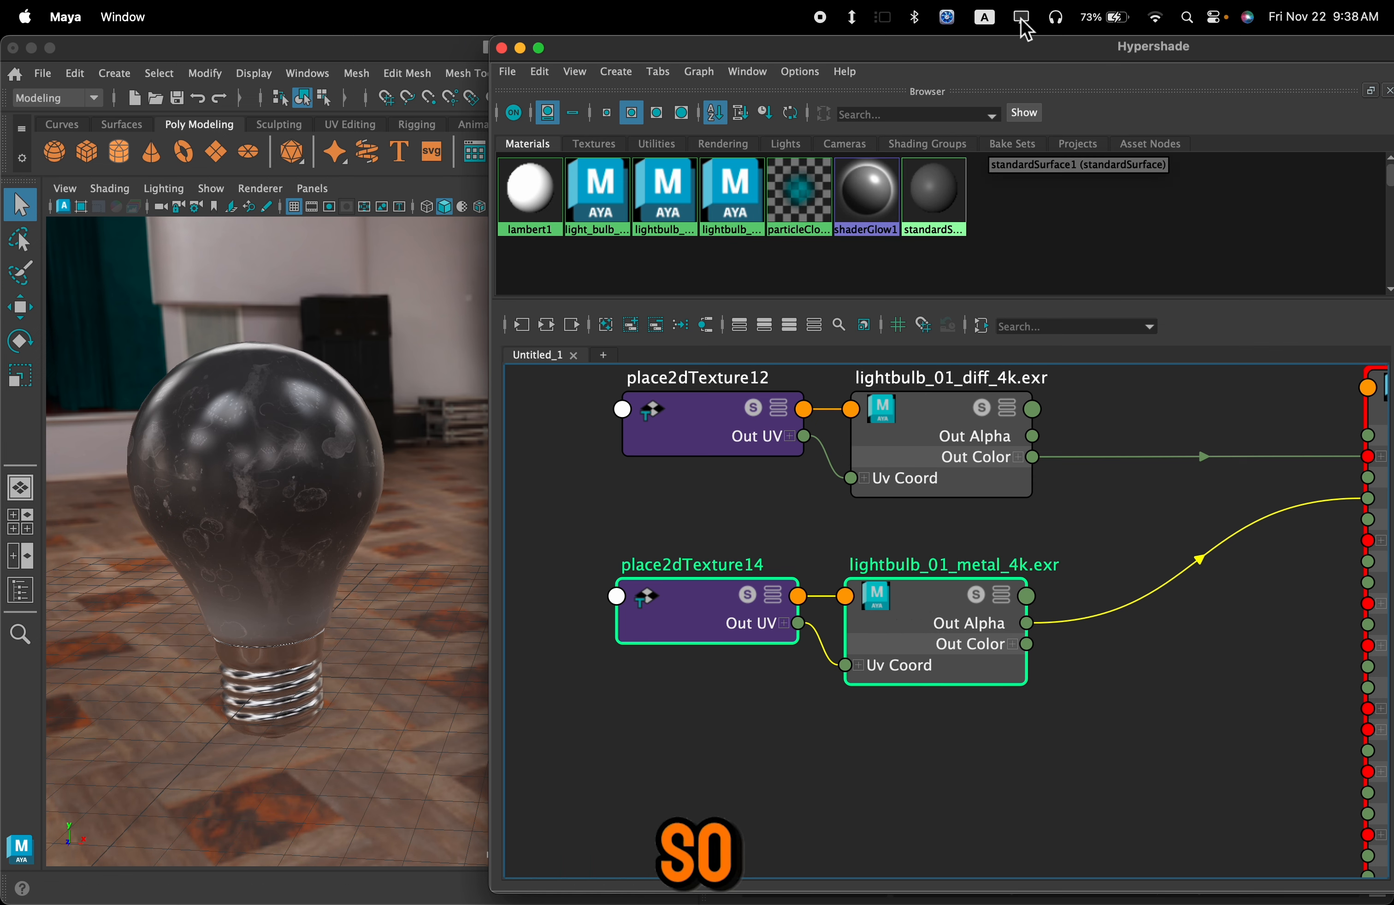
Step: Enable Alpha Is Luminance on the lightbulb_01_metal_4k texture and return the Hypershade window beside the viewport
left_click_drag(1064, 50, 603, 53)
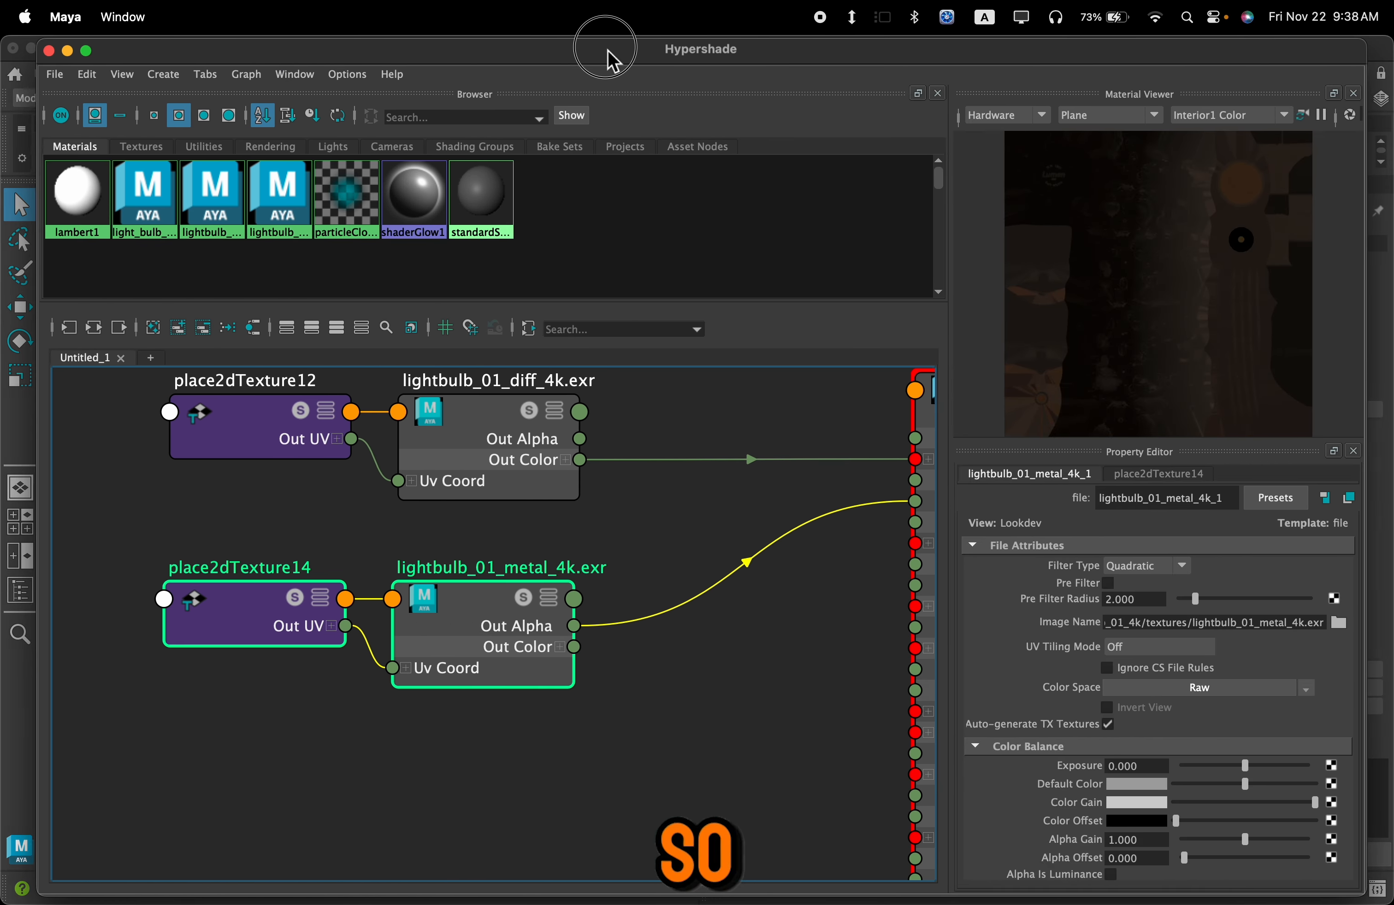
left_click(523, 676)
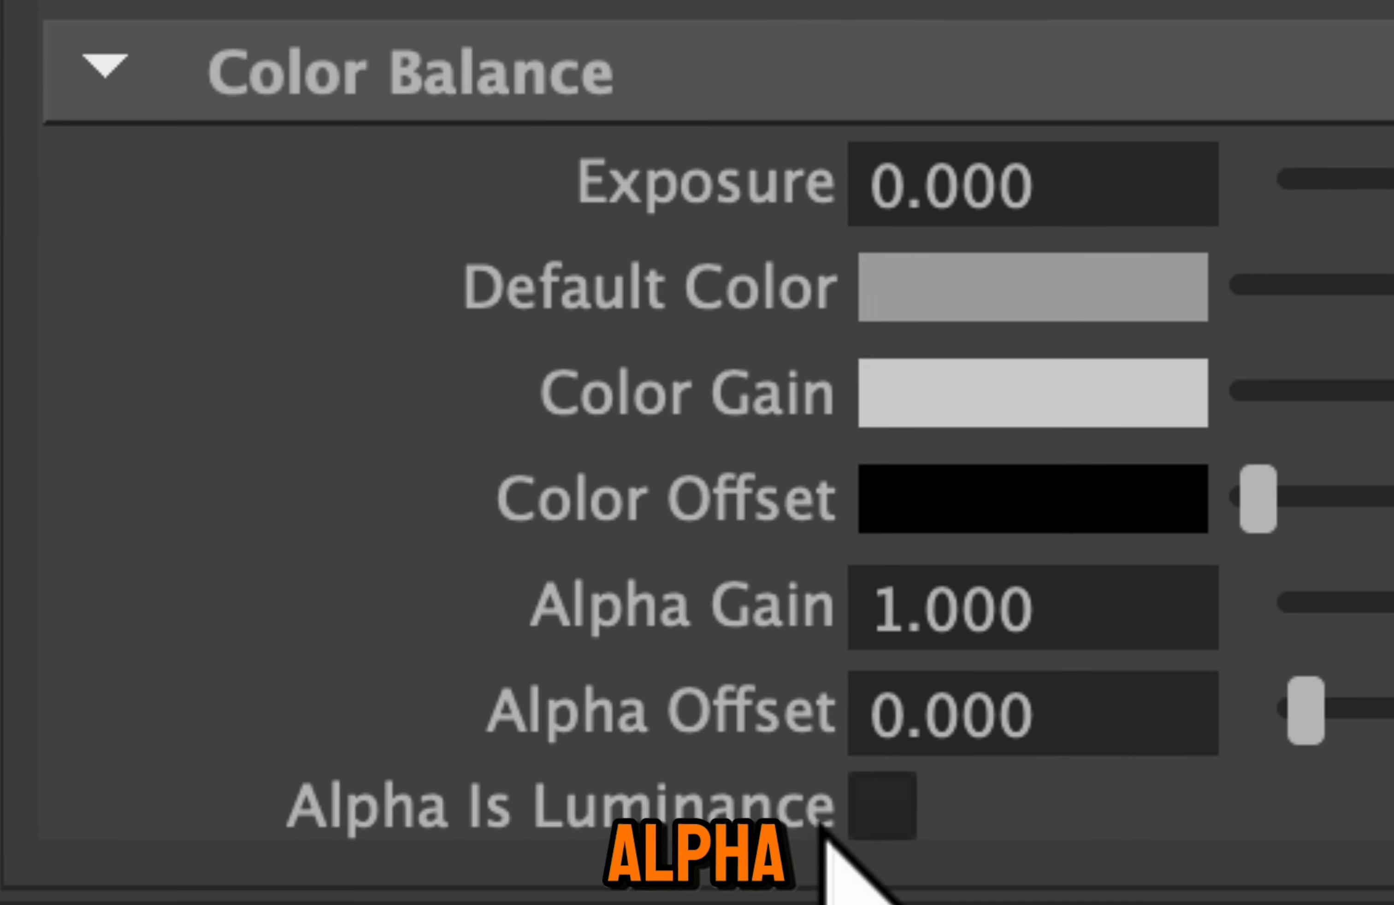
left_click(886, 810)
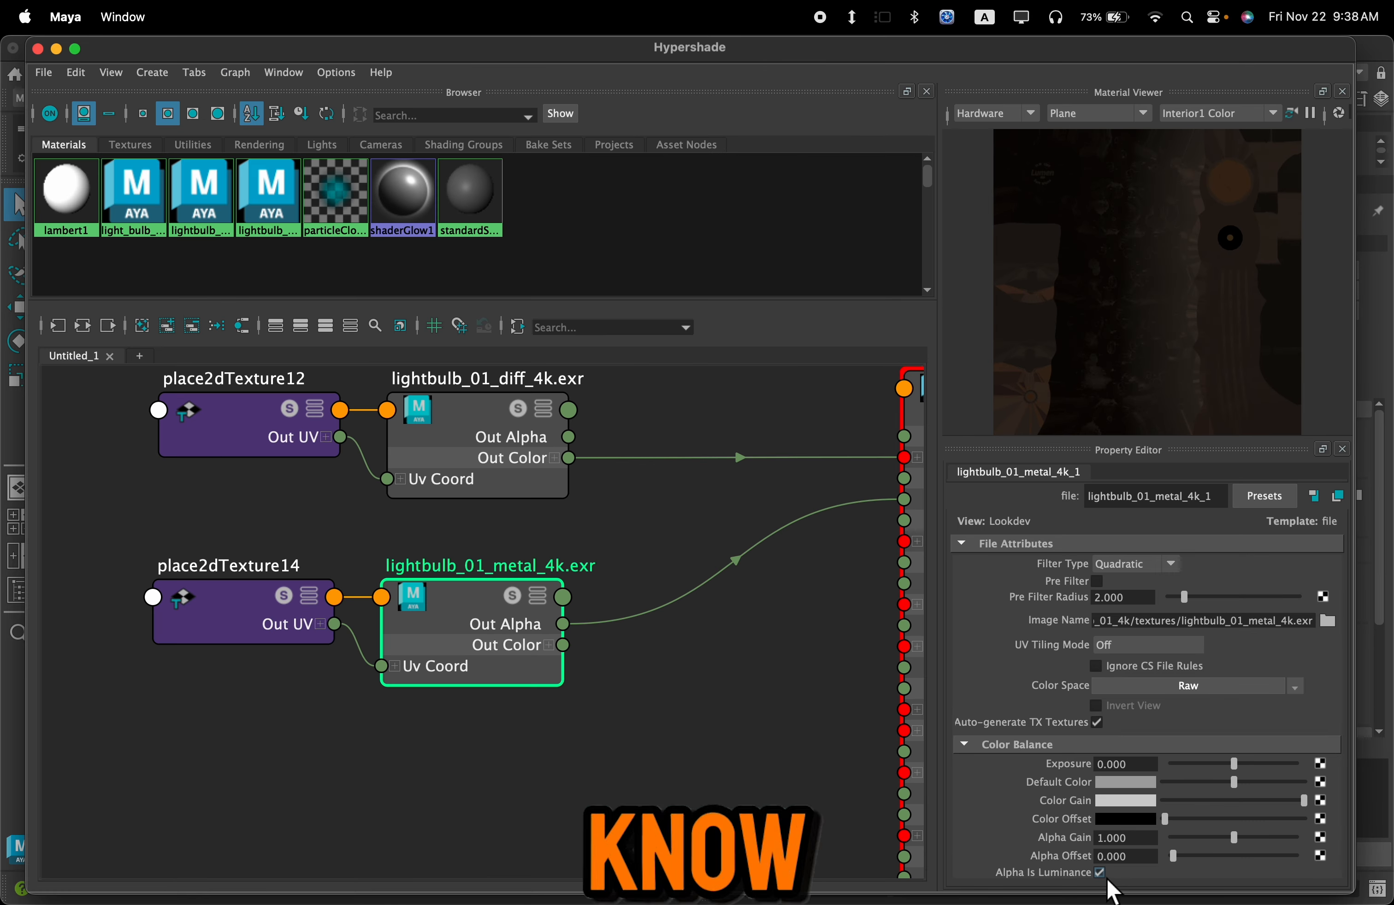
left_click_drag(377, 53, 843, 49)
Step: Delete the metal texture's connection to Metalness to compare the bulb's base without it, and undo the deletion
scroll(1049, 515, "down", 5)
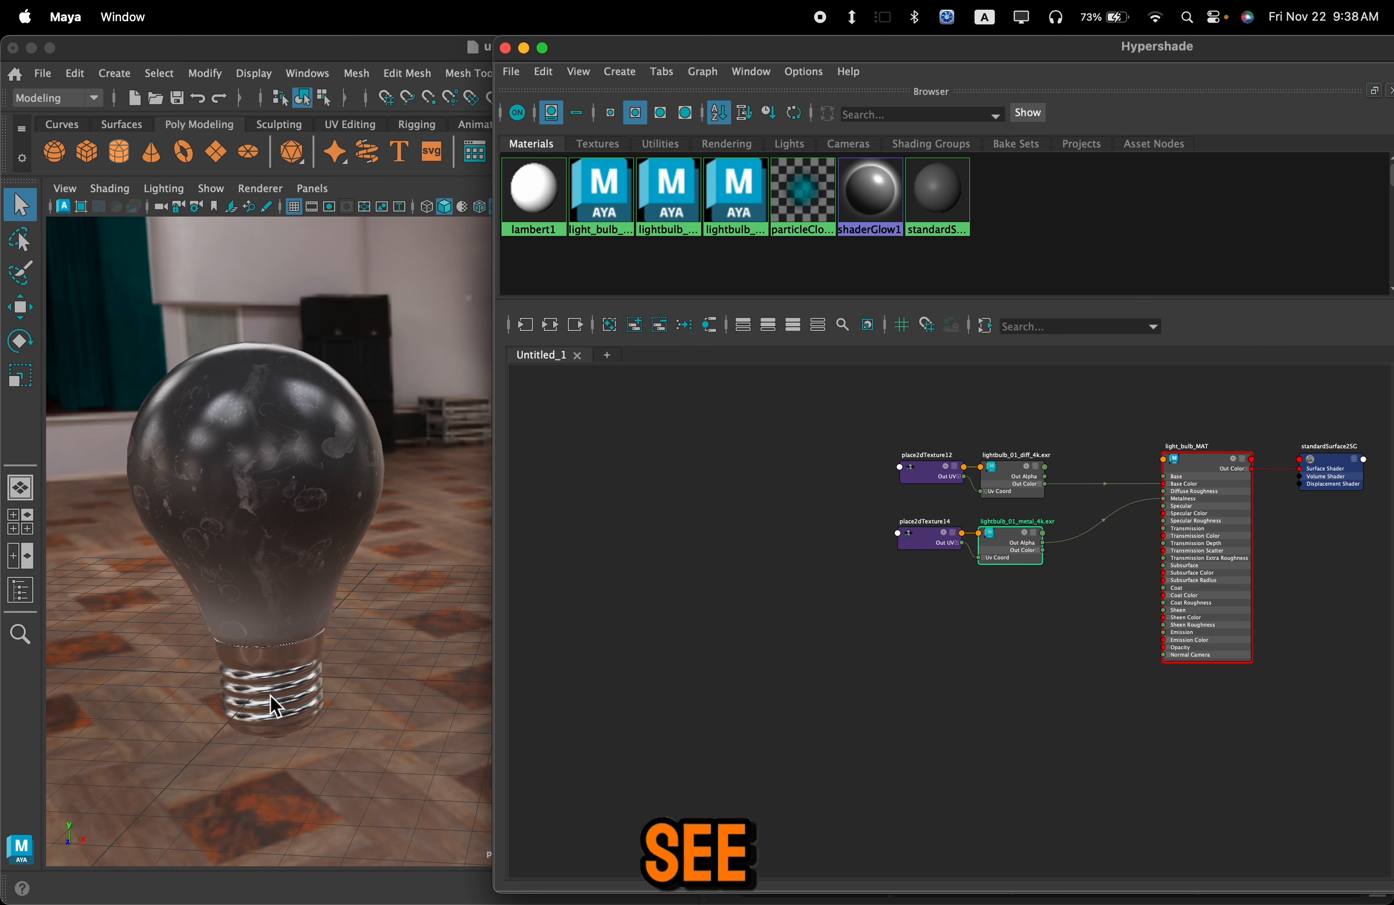
scroll(270, 696, "up", 3)
scroll(230, 703, "down", 2)
left_click_drag(244, 664, 324, 654, "alt")
scroll(1112, 604, "up", 2)
middle_click_drag(1105, 603, 986, 722, "alt")
scroll(980, 700, "up", 6)
scroll(994, 685, "down", 3)
left_click_drag(931, 573, 1026, 614)
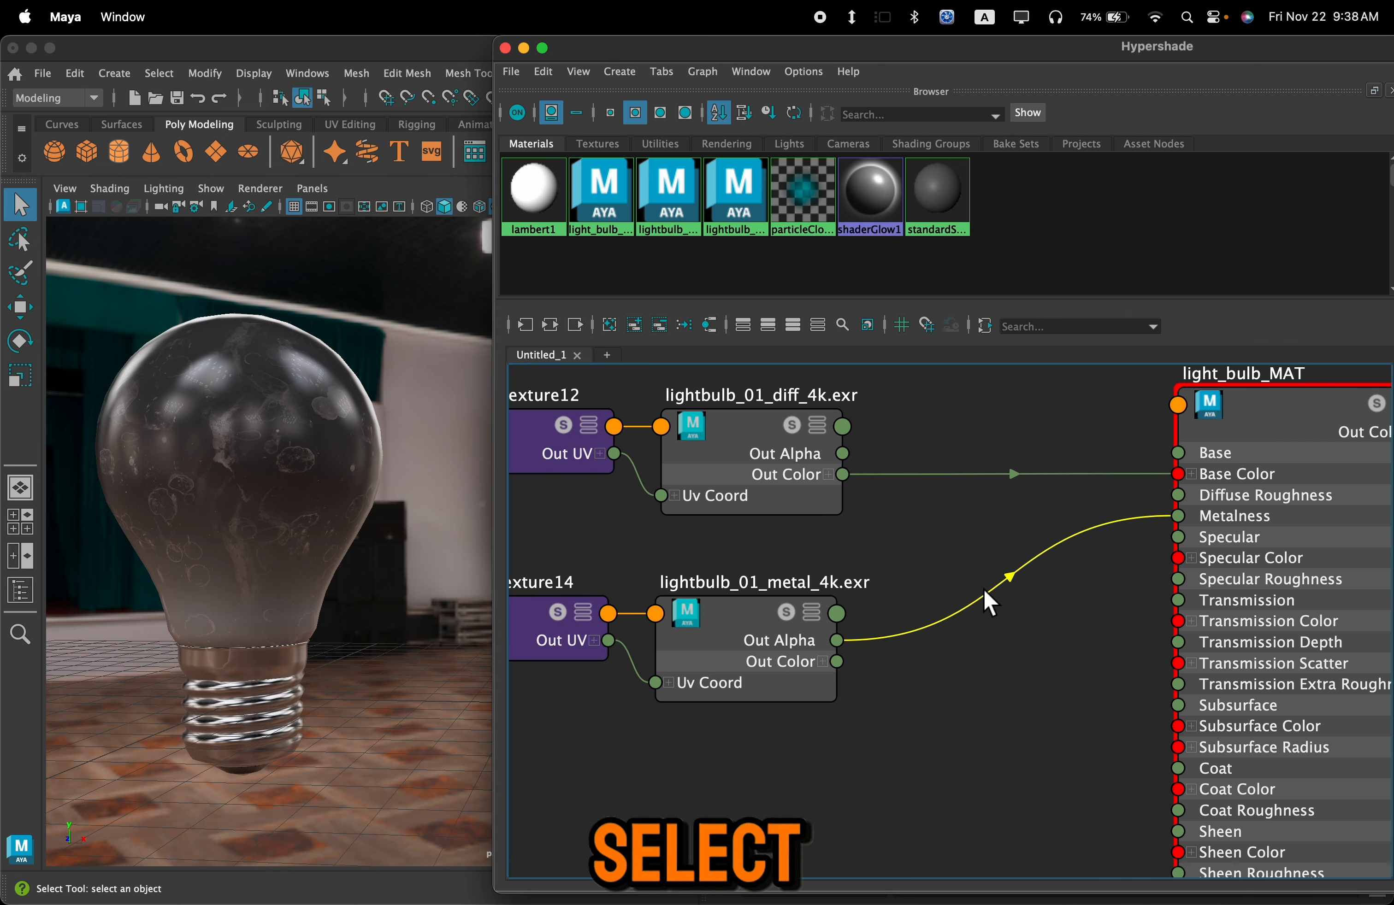
key("Delete")
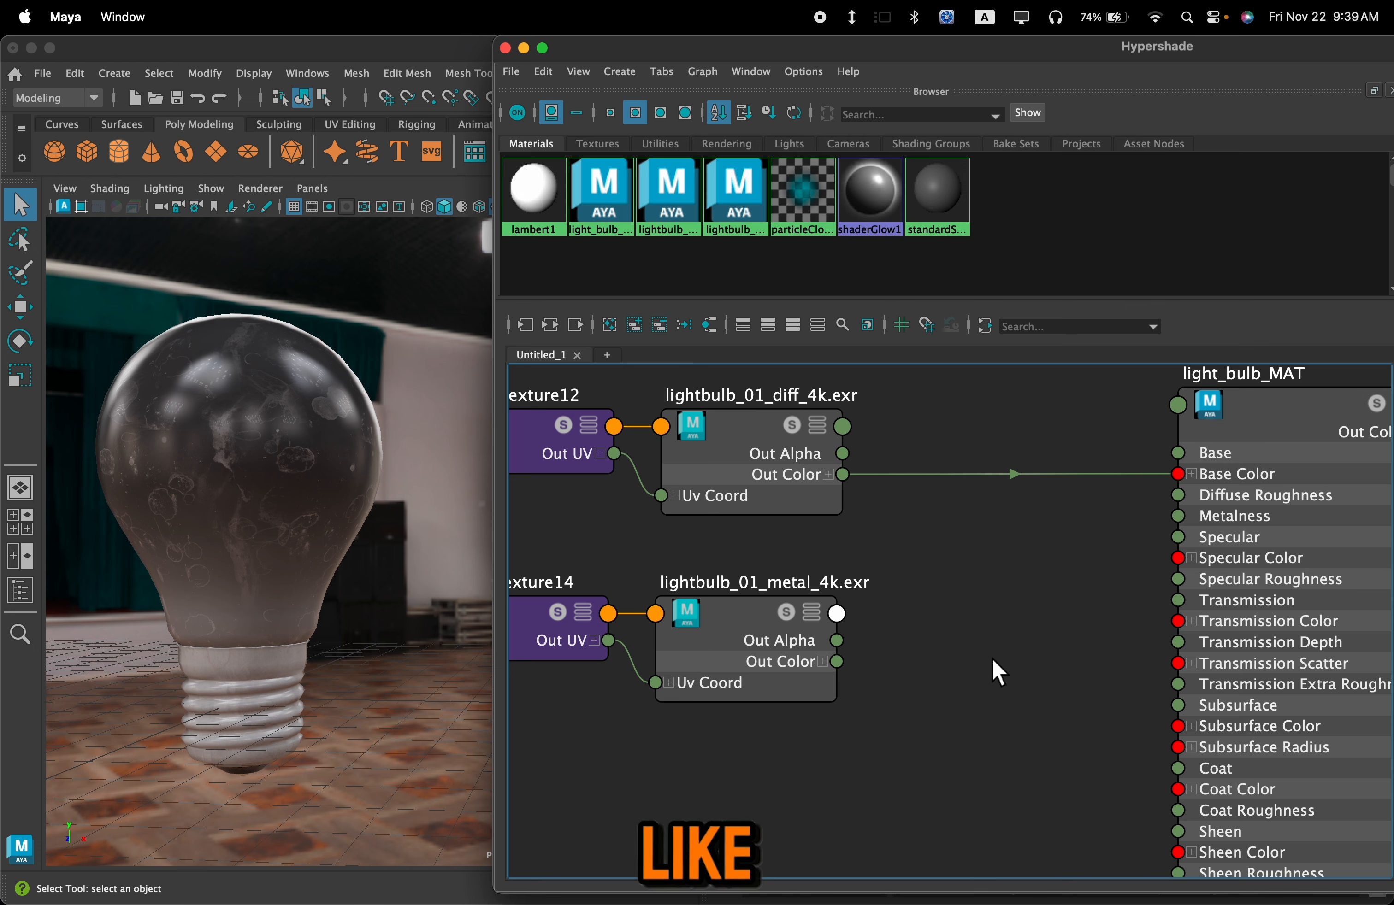
key("ctrl+z")
Step: Move the lightbulb_01_rough_4k texture and its place2dTexture node directly below the metal texture nodes
scroll(1011, 692, "down", 7)
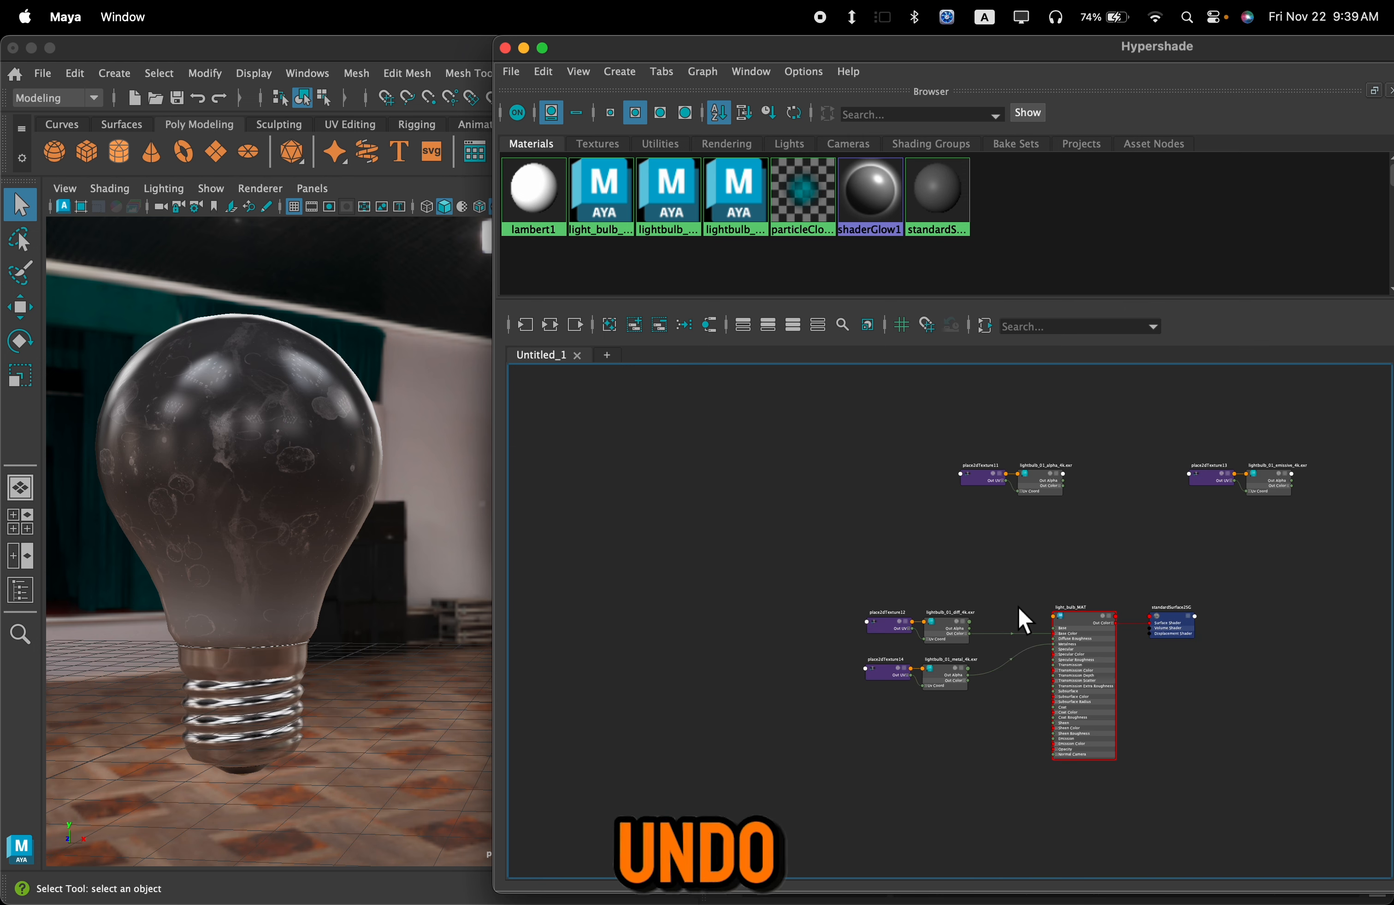
middle_click_drag(1034, 566, 918, 616, "alt")
scroll(1158, 610, "up", 5)
middle_click_drag(1095, 626, 852, 782, "alt")
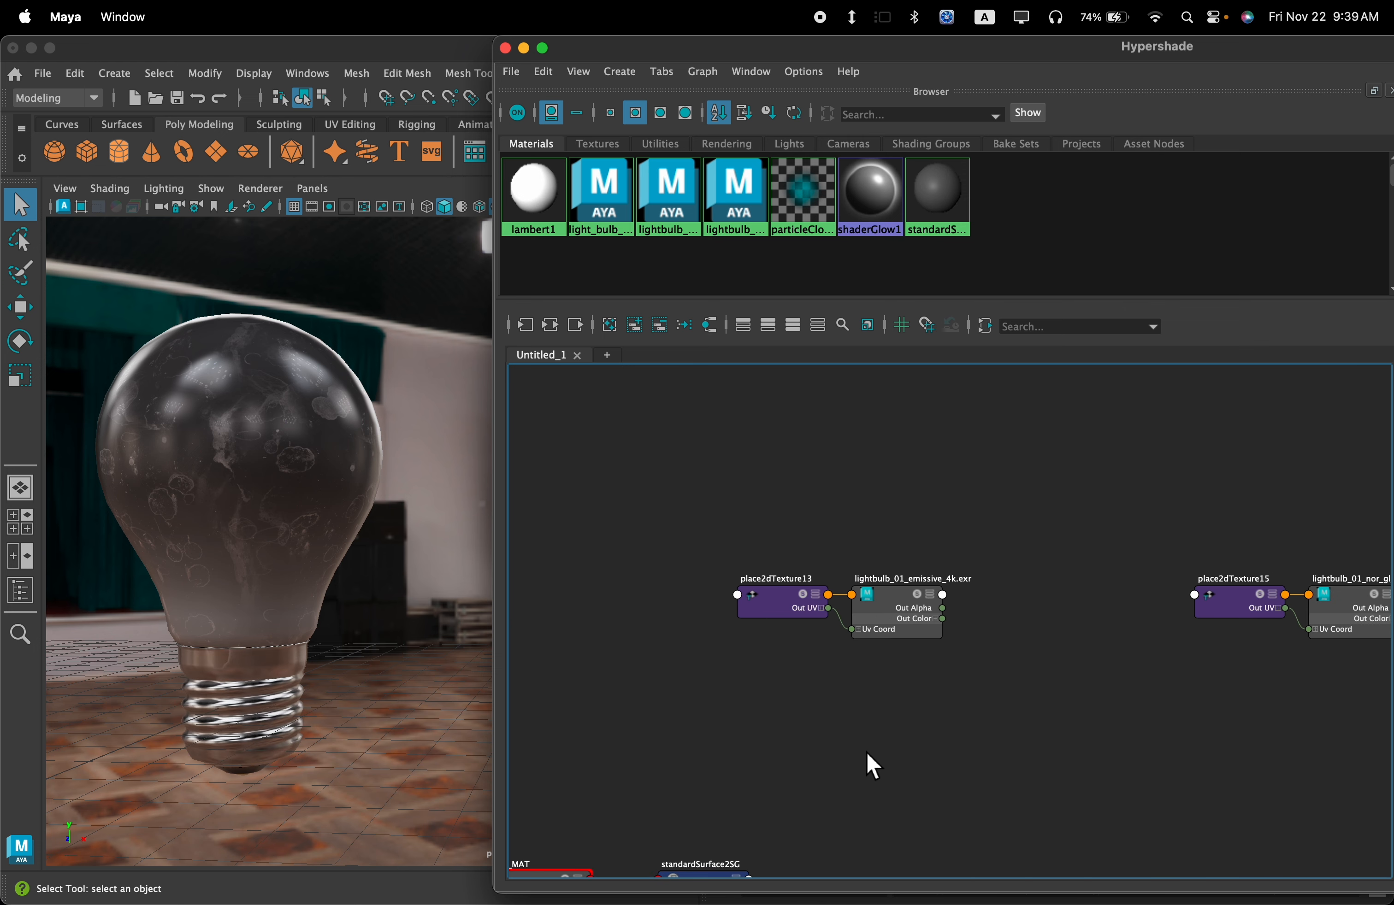
scroll(923, 651, "up", 3)
middle_click_drag(1114, 654, 722, 658, "alt")
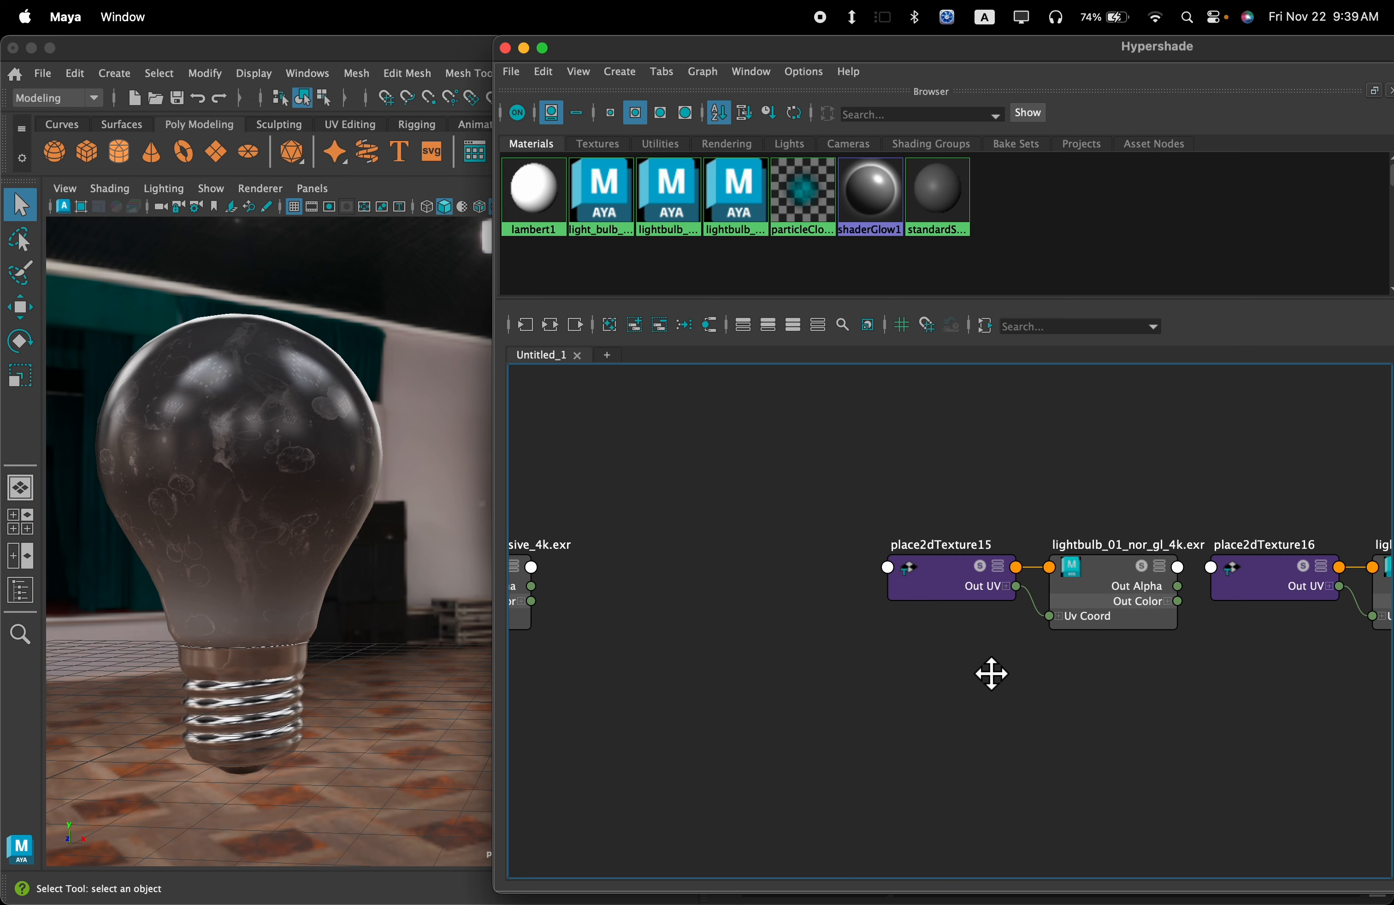
middle_click_drag(992, 674, 752, 666, "alt")
middle_click_drag(942, 675, 859, 682, "alt")
left_click_drag(1192, 485, 894, 679)
scroll(1048, 644, "down", 4)
middle_click_drag(1048, 644, 1273, 476, "alt")
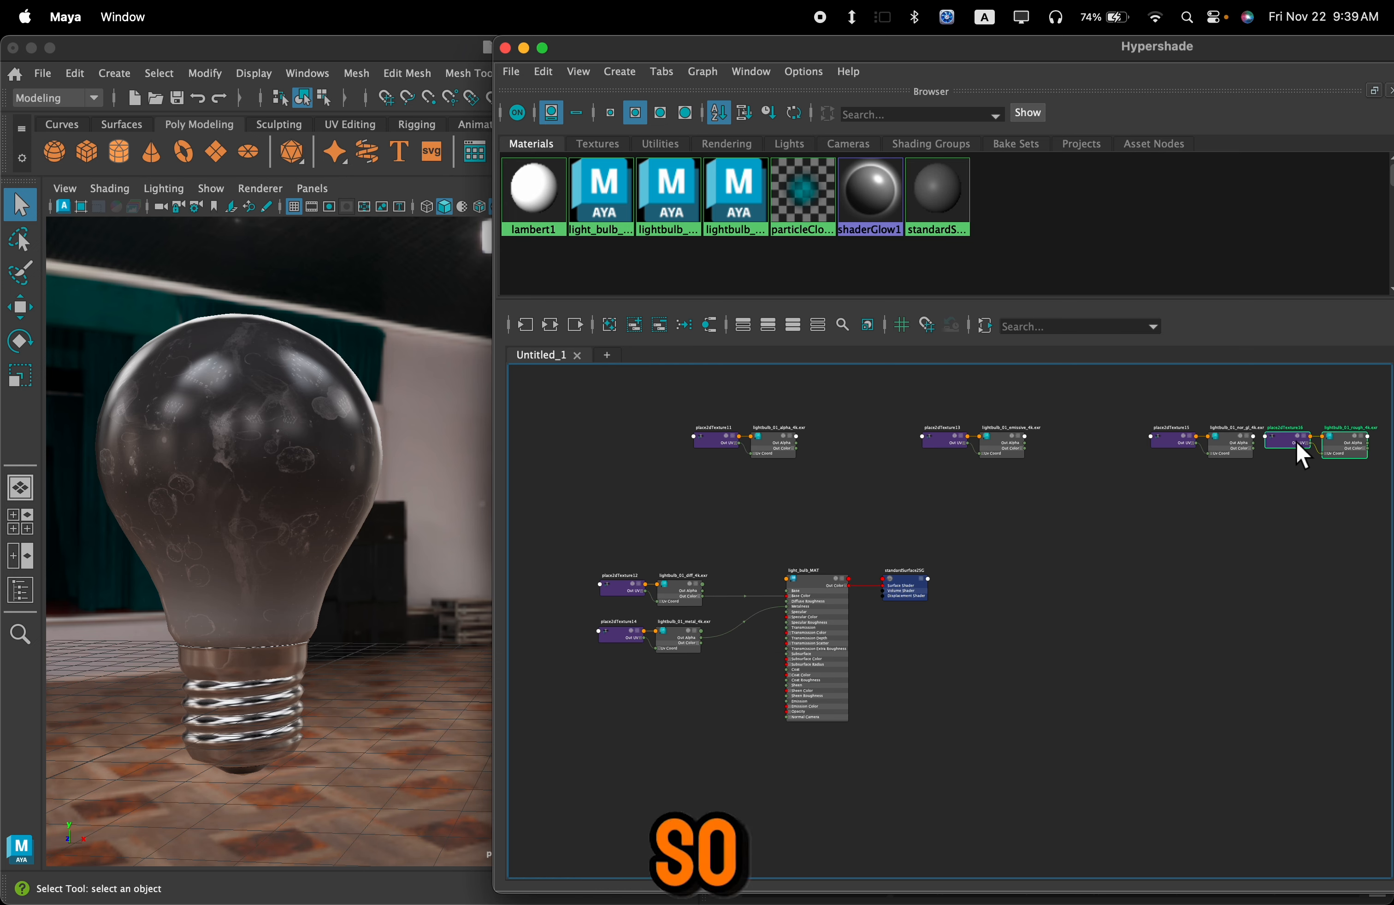
left_click_drag(1302, 454, 631, 693)
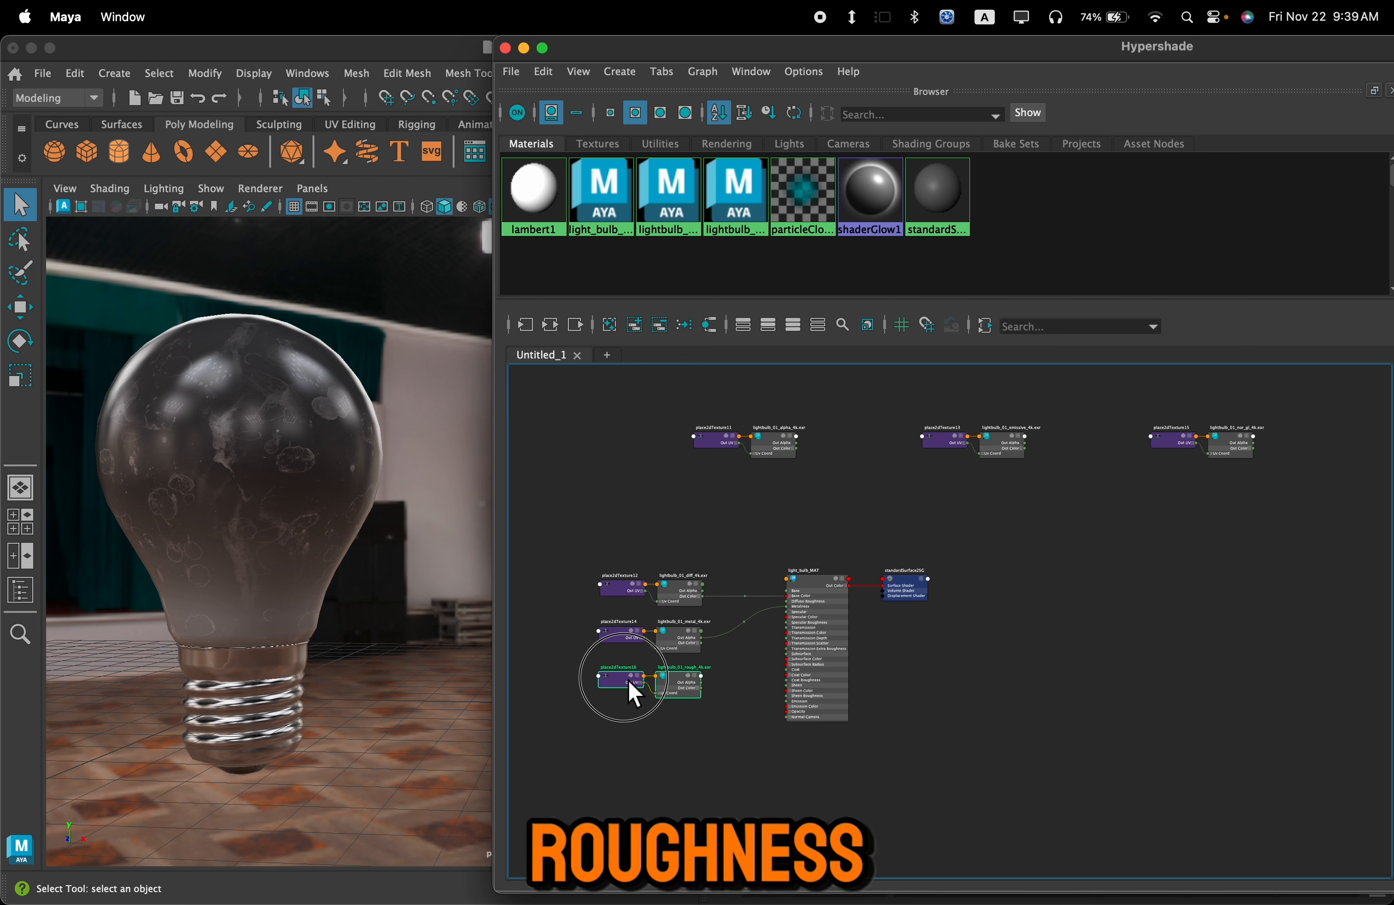
Step: Connect the lightbulb_01_rough_4k texture's Out Alpha to light_bulb_MAT's Specular Roughness
scroll(737, 719, "up", 5)
middle_click_drag(712, 678, 930, 718, "alt")
left_click(876, 722)
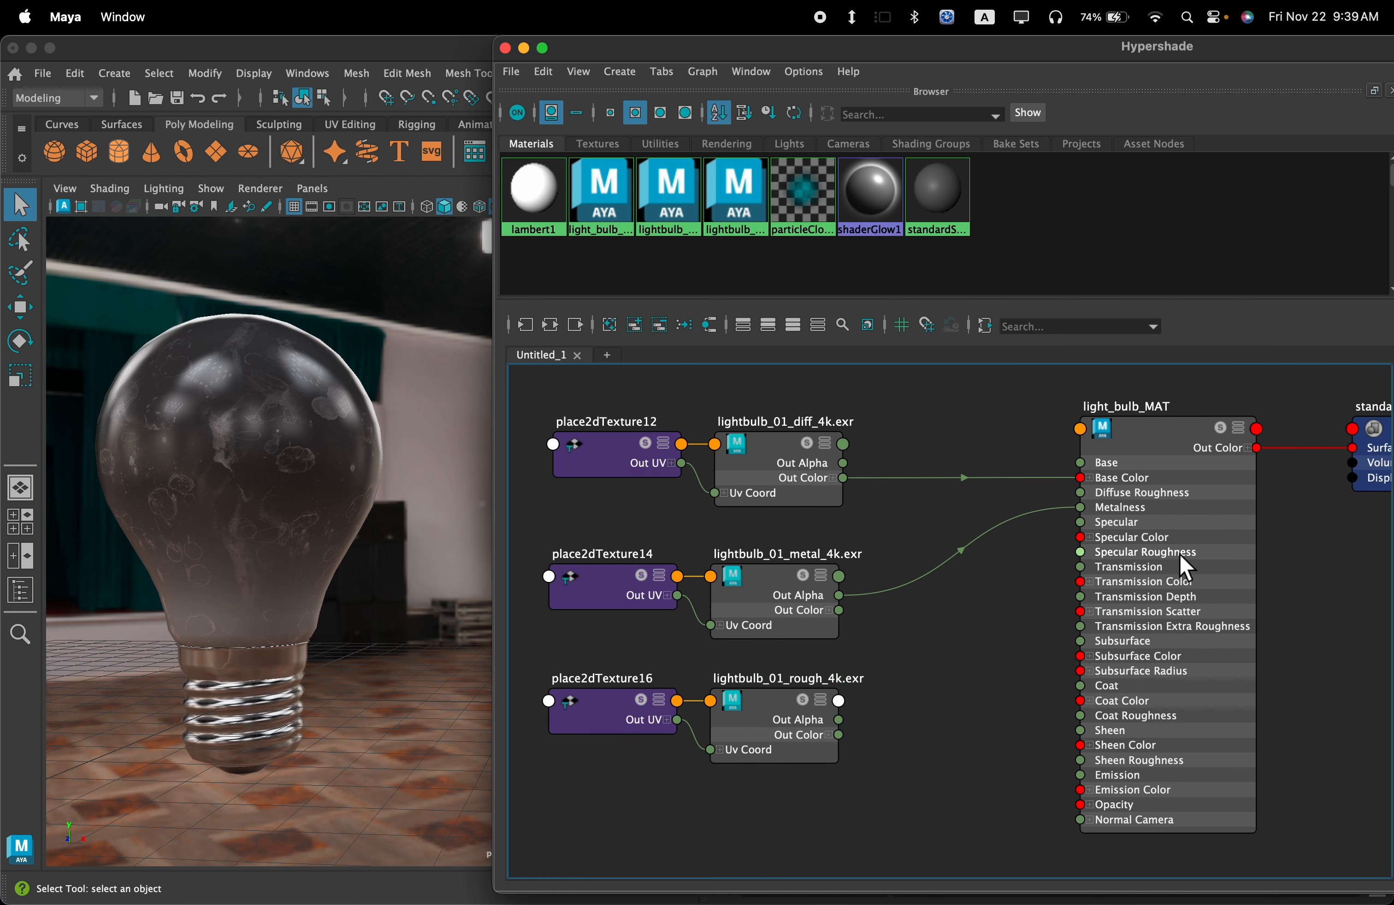
left_click_drag(841, 719, 1076, 552)
Step: Shift the diffuse, metal and rough textures with their place2dTexture nodes upward together in the graph
scroll(899, 758, "down", 2)
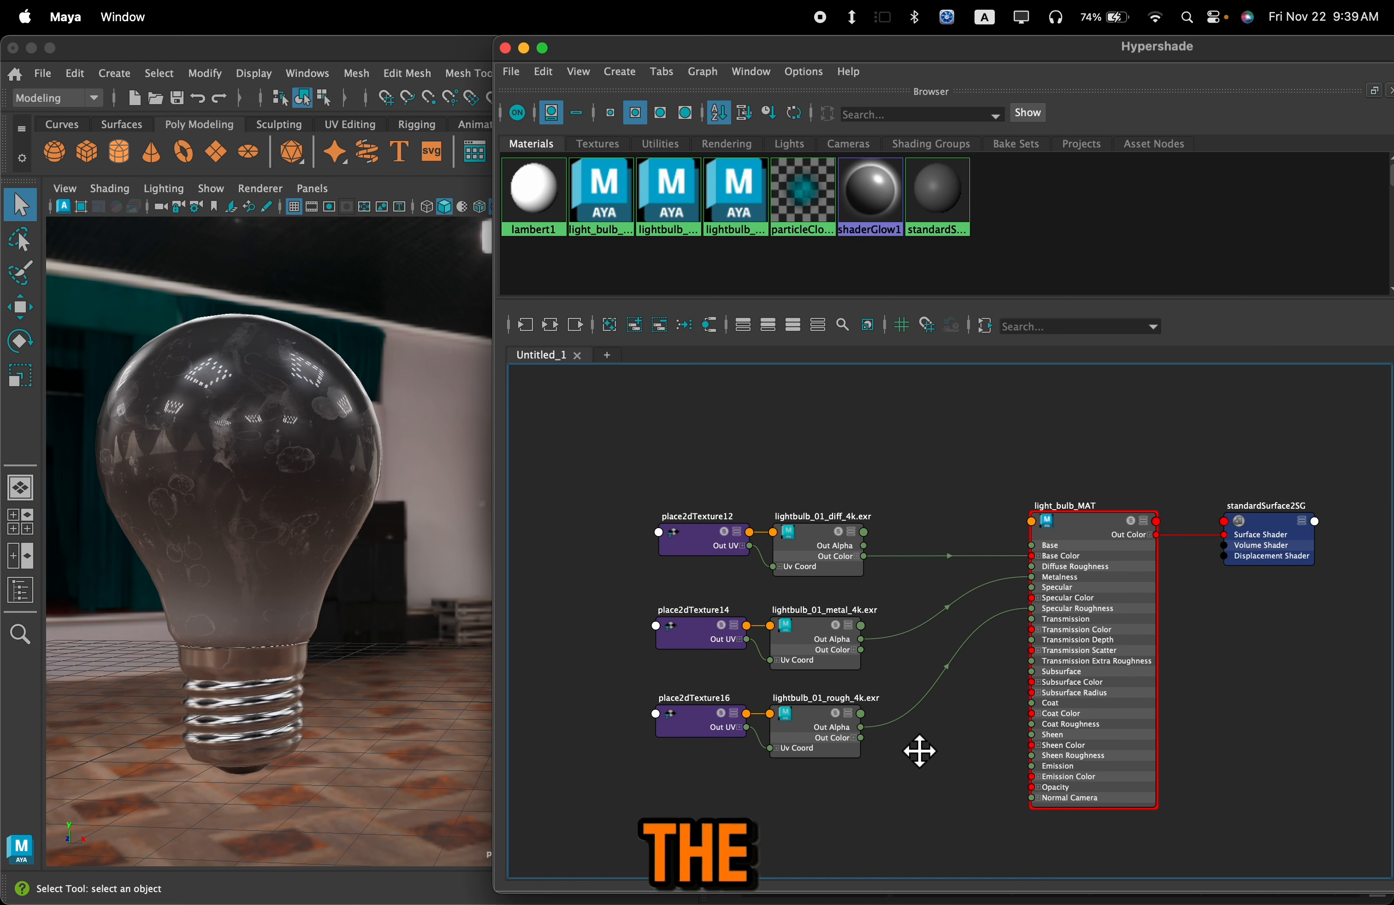
middle_click_drag(934, 759, 935, 760, "alt")
left_click_drag(907, 457, 728, 732)
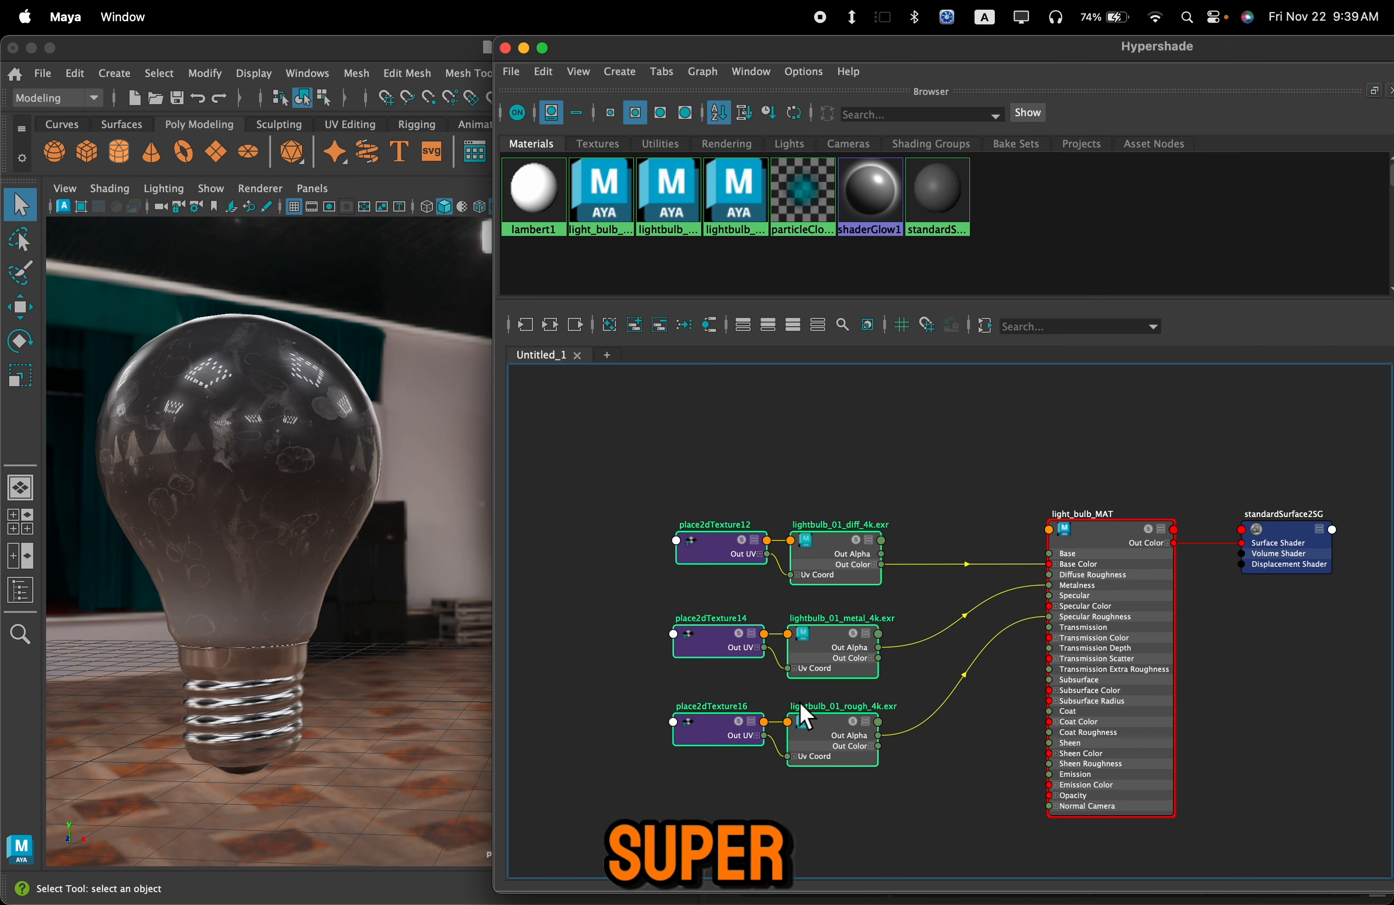
left_click_drag(821, 735, 834, 618)
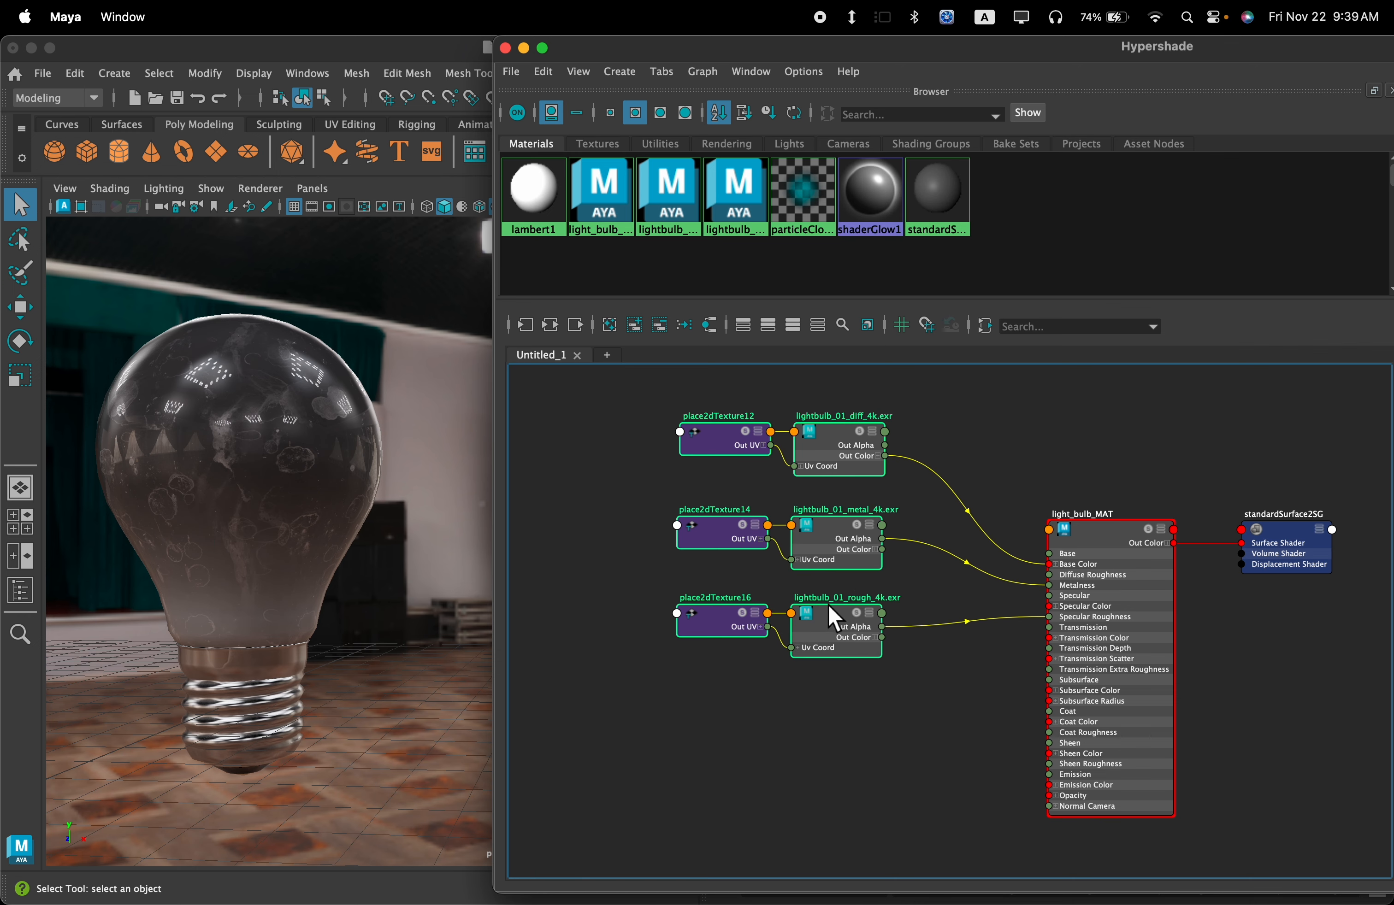
Step: Enable Alpha Is Luminance on the lightbulb_01_rough_4k texture and return the Hypershade window beside the viewport
left_click_drag(1082, 53, 646, 65)
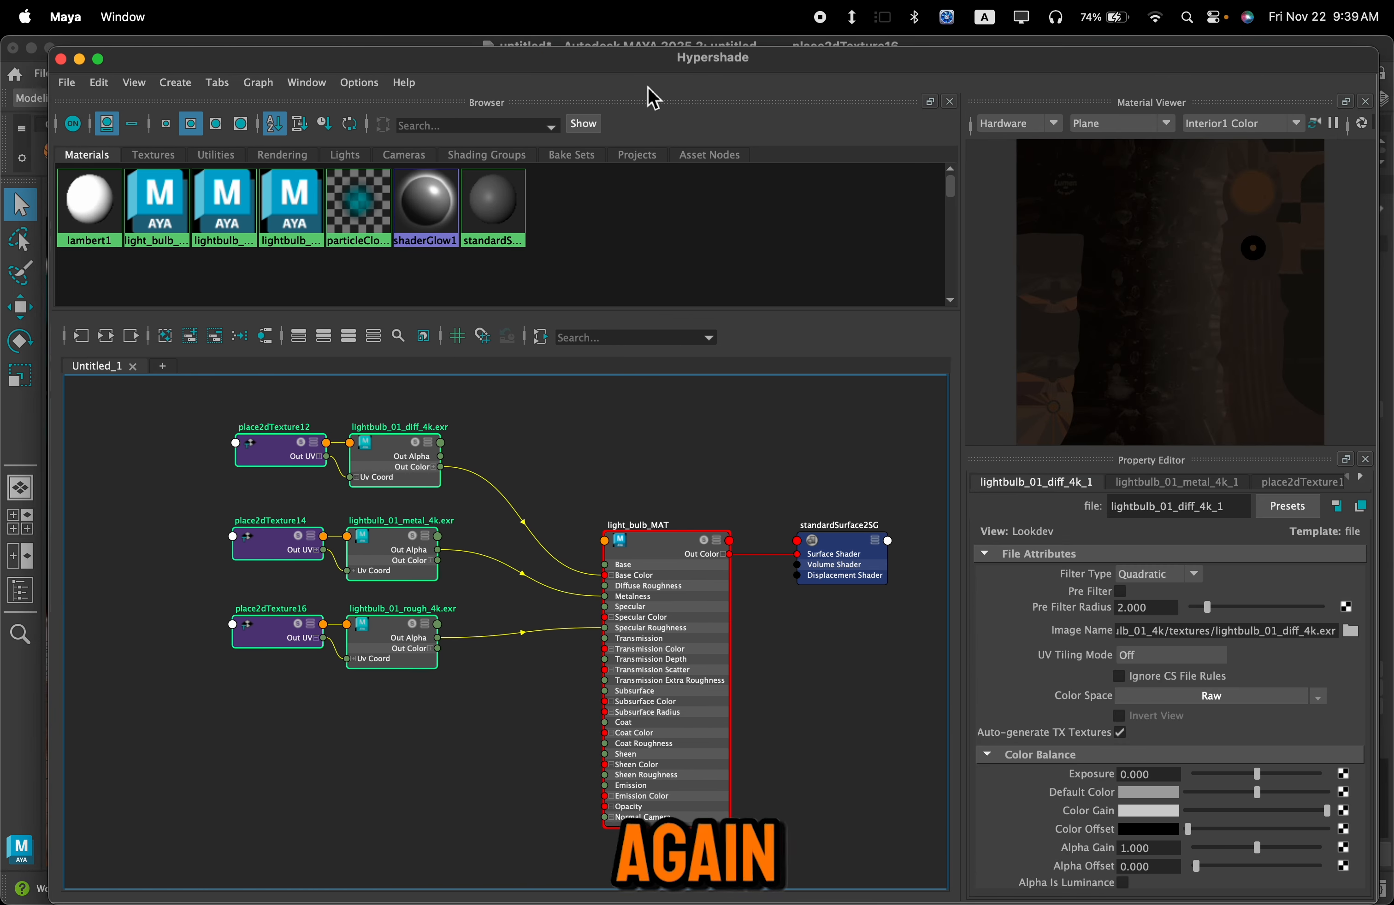
left_click(394, 646)
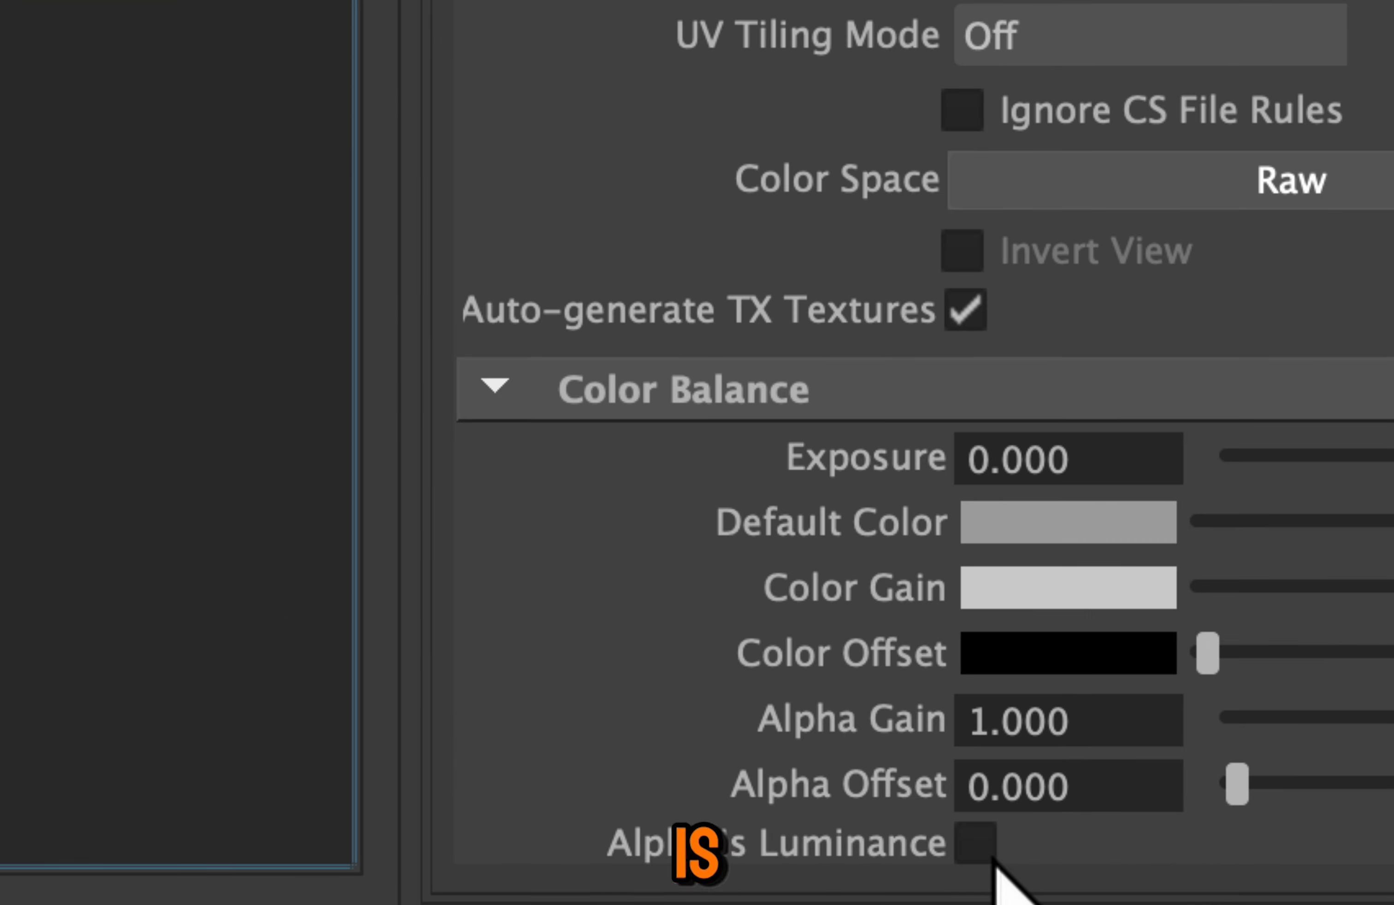
left_click(974, 844)
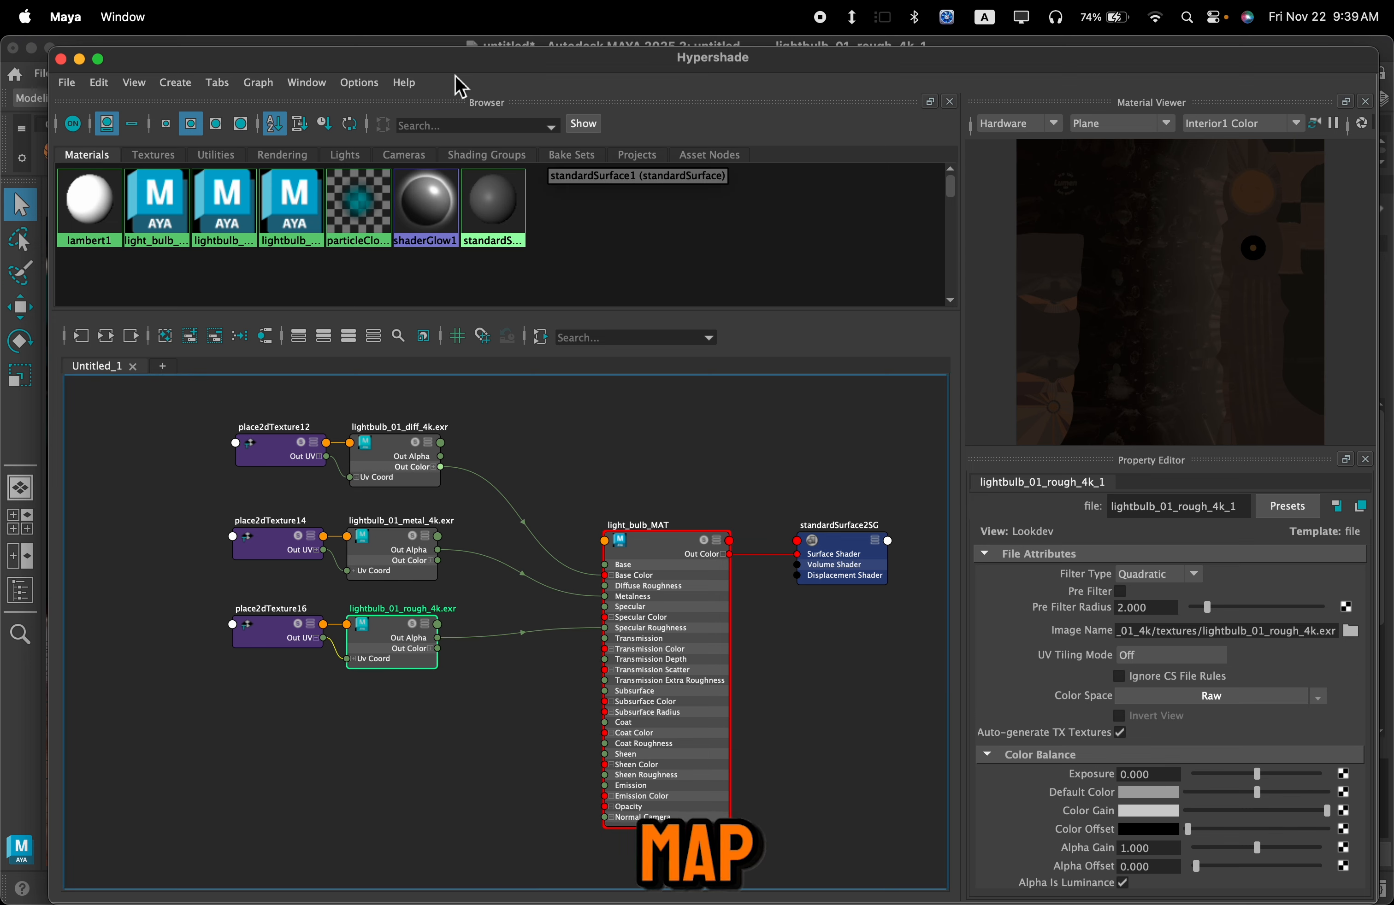
left_click_drag(475, 69, 902, 59)
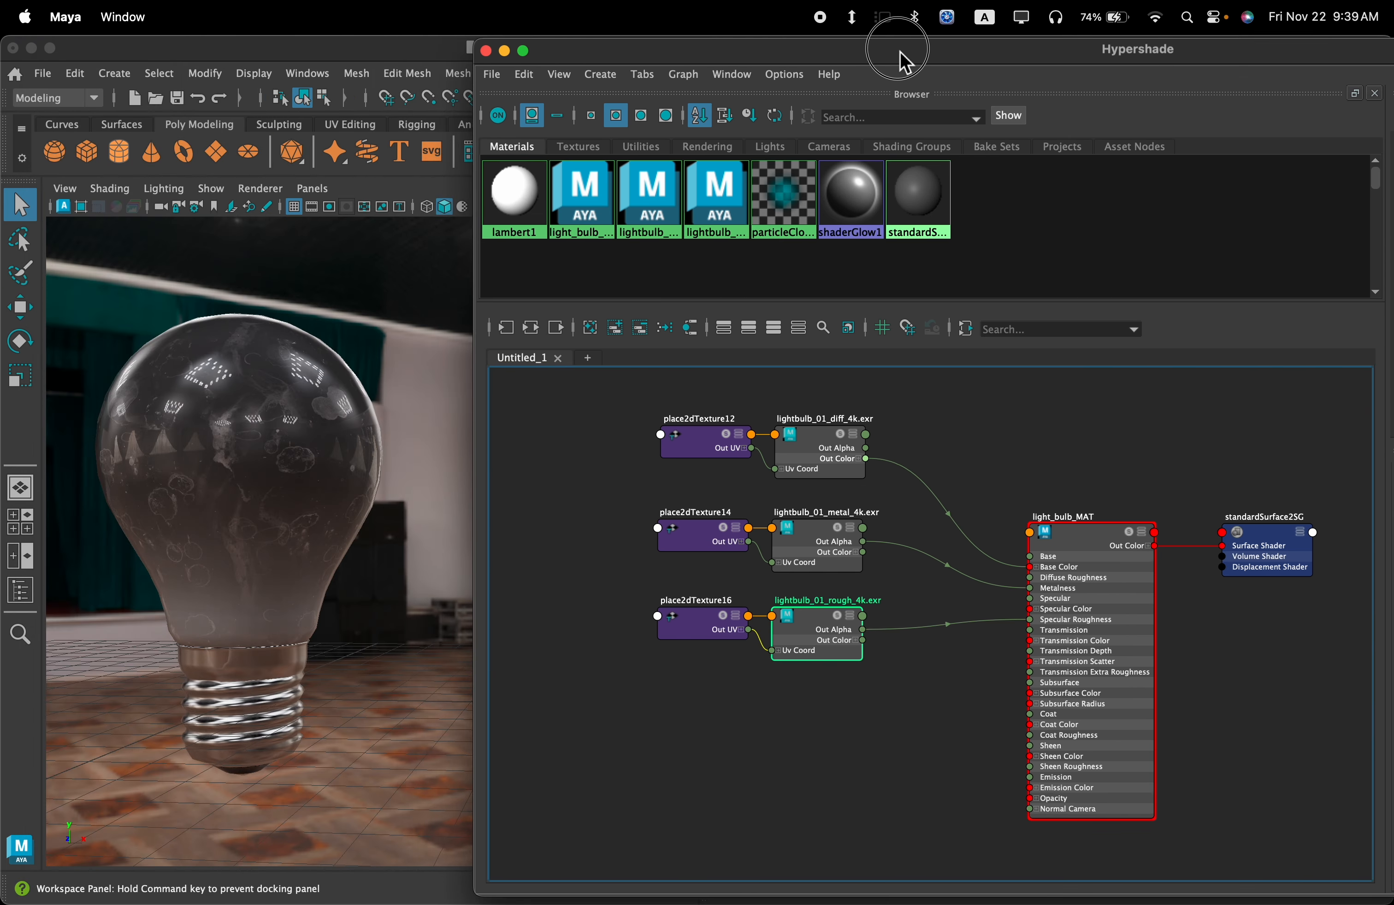
Step: Move the lightbulb_01_alpha_4k texture and its place2dTexture node directly below the rough texture nodes
scroll(999, 611, "down", 5)
middle_click_drag(1039, 529, 868, 585, "alt")
scroll(846, 592, "up", 5)
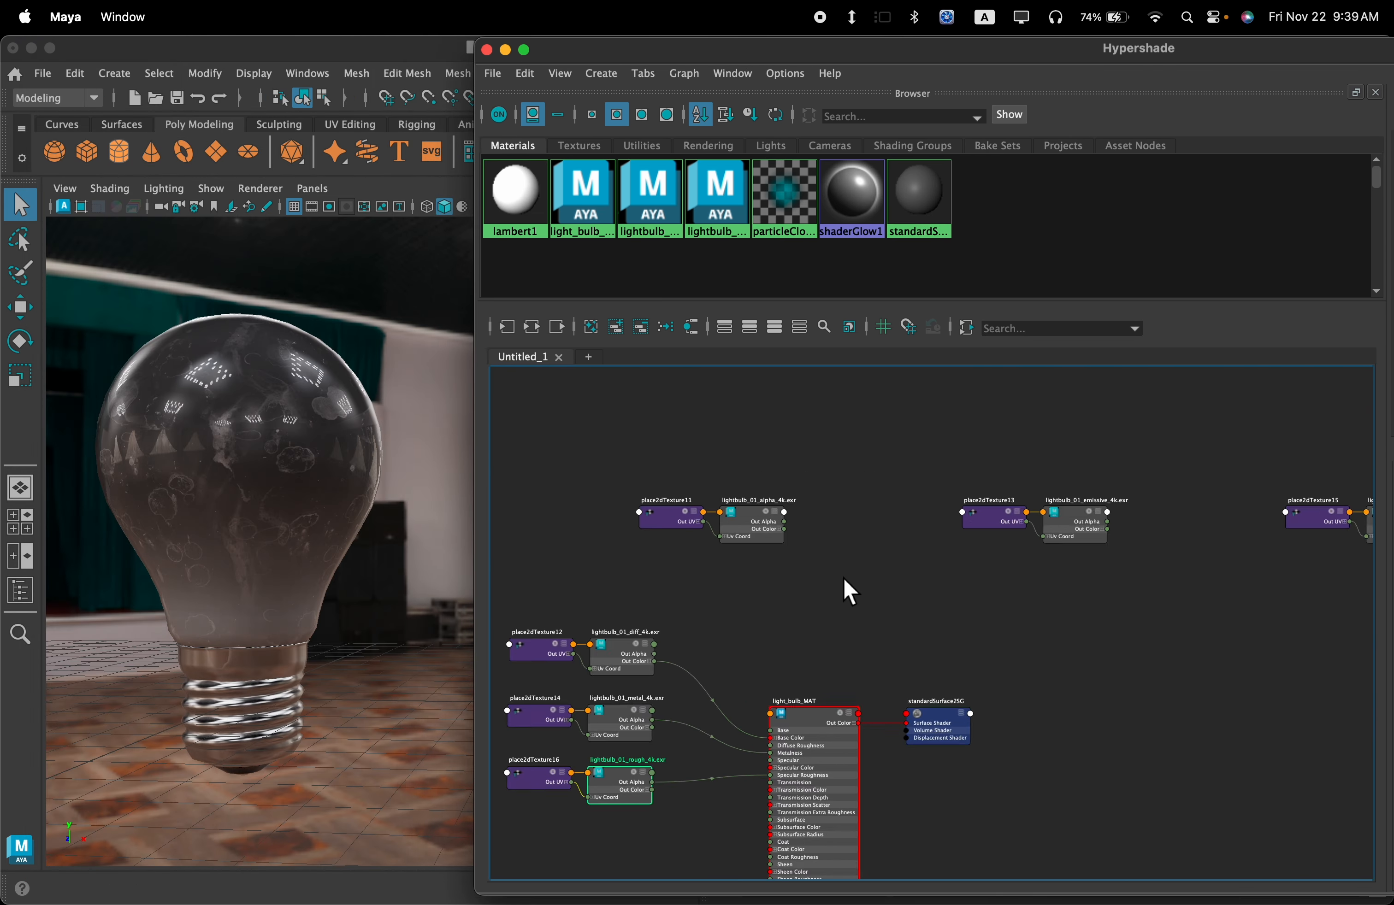
mouse_move(1050, 553)
middle_mouse_down("alt")
mouse_move(1042, 572)
mouse_move(1136, 567)
mouse_move(1197, 436)
mouse_move(1201, 361)
mouse_move(1237, 584)
middle_mouse_up("alt")
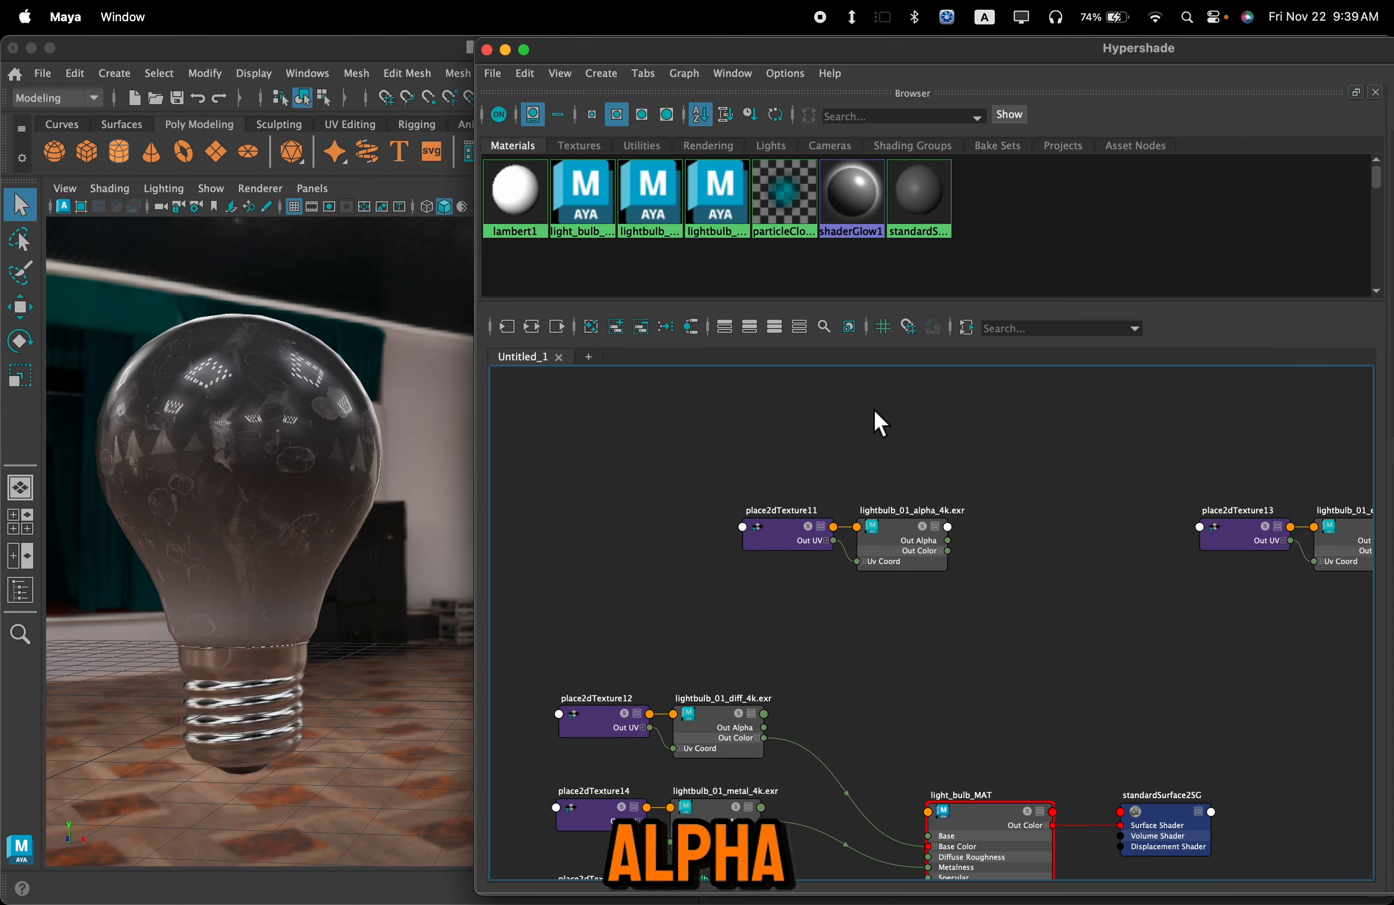
left_click_drag(955, 453, 784, 591)
middle_click_drag(992, 634, 1033, 507, "alt")
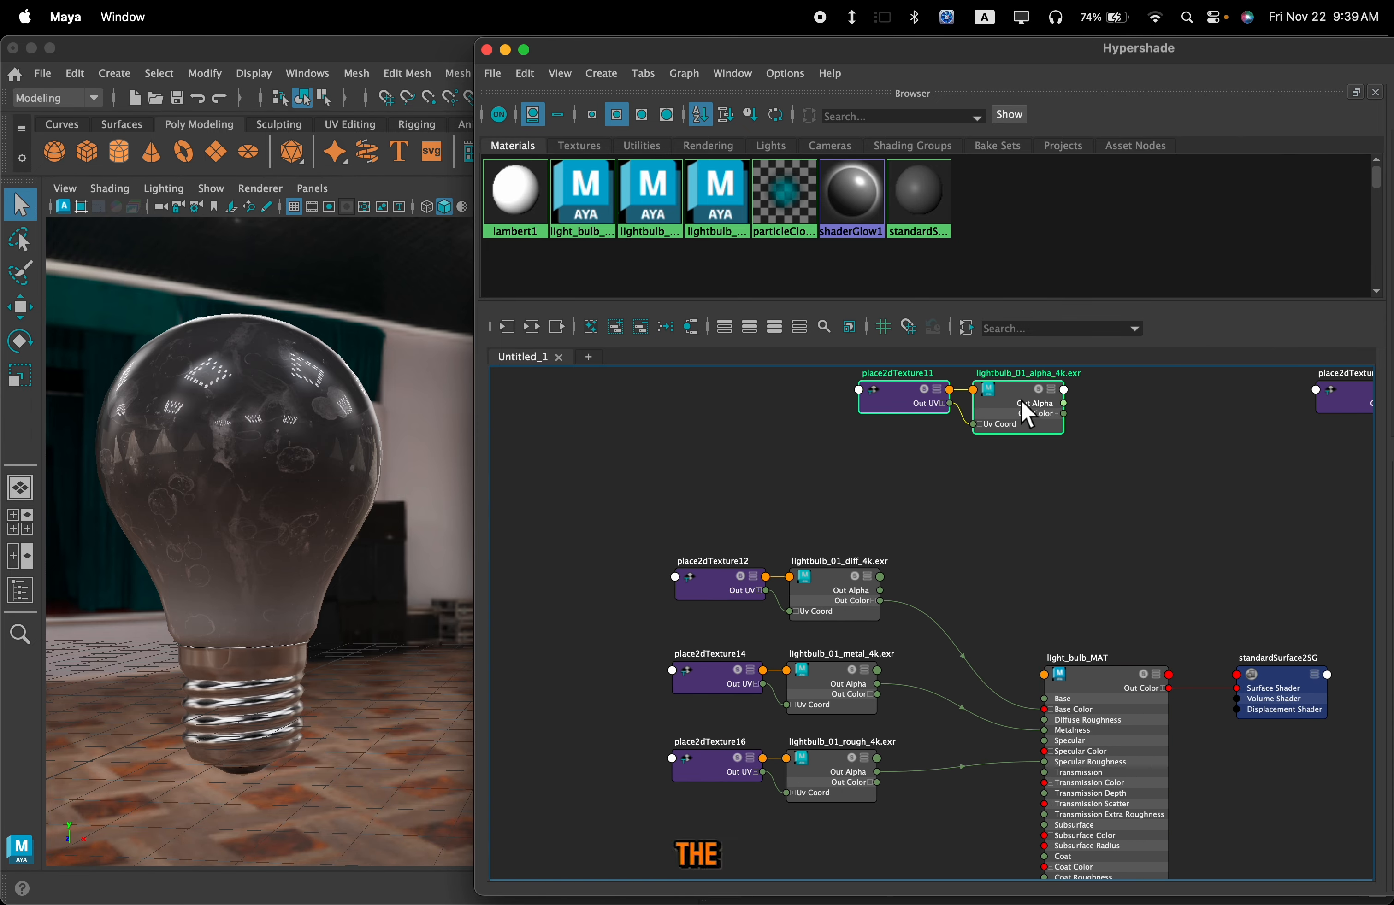
left_click_drag(916, 416, 660, 505)
middle_click_drag(852, 489, 908, 377, "alt")
middle_click_drag(572, 575, 599, 602, "alt")
left_click_drag(763, 421, 907, 788)
middle_click_drag(1030, 788, 989, 741, "alt")
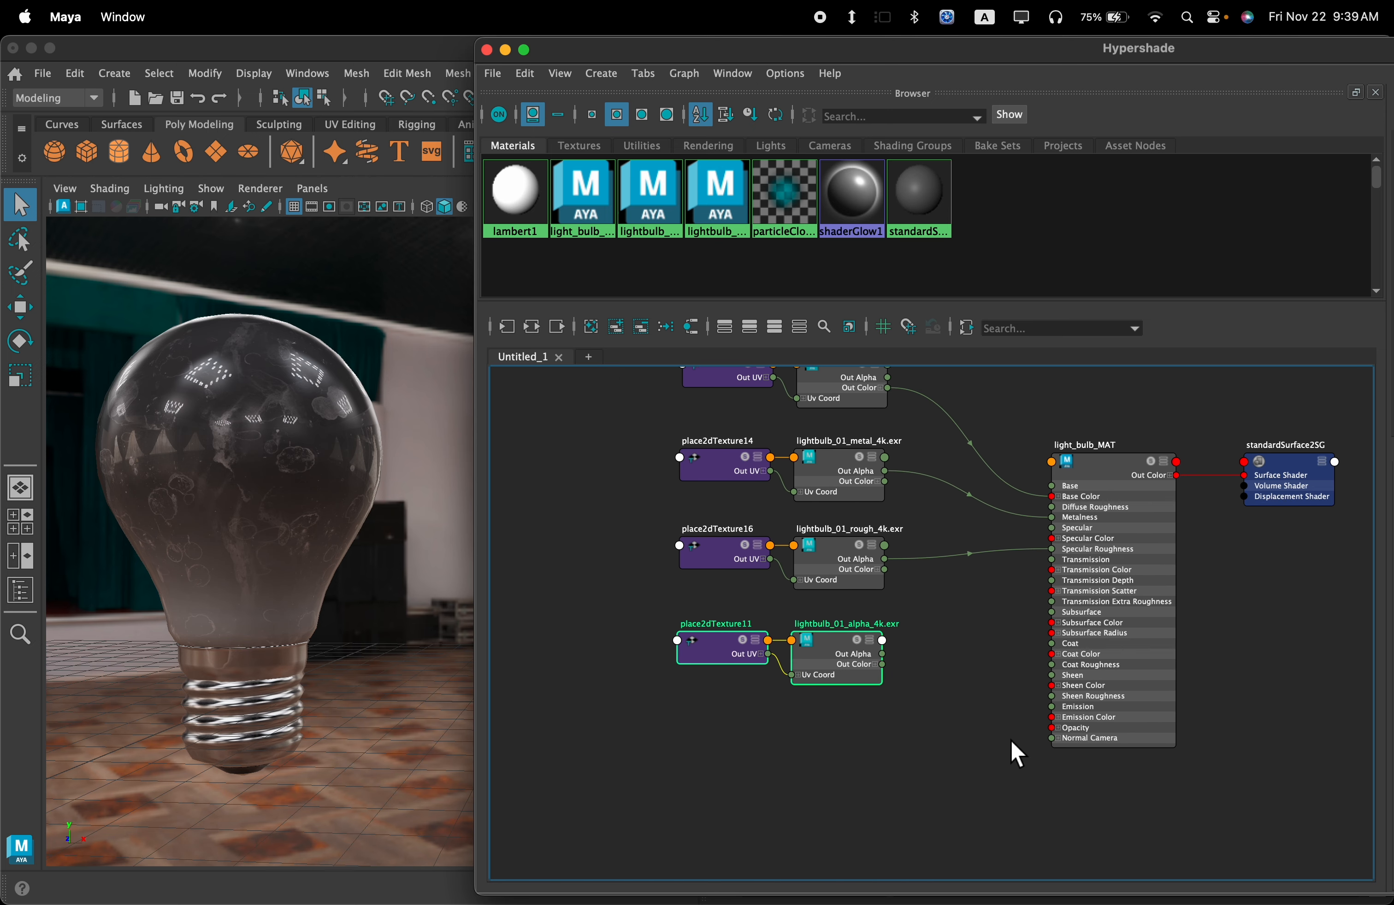
Step: Connect the lightbulb_01_alpha_4k texture's Out Color to light_bulb_MAT's Opacity and inspect the glass in the viewport
scroll(905, 708, "up", 2)
middle_click_drag(991, 615, 1006, 704, "alt")
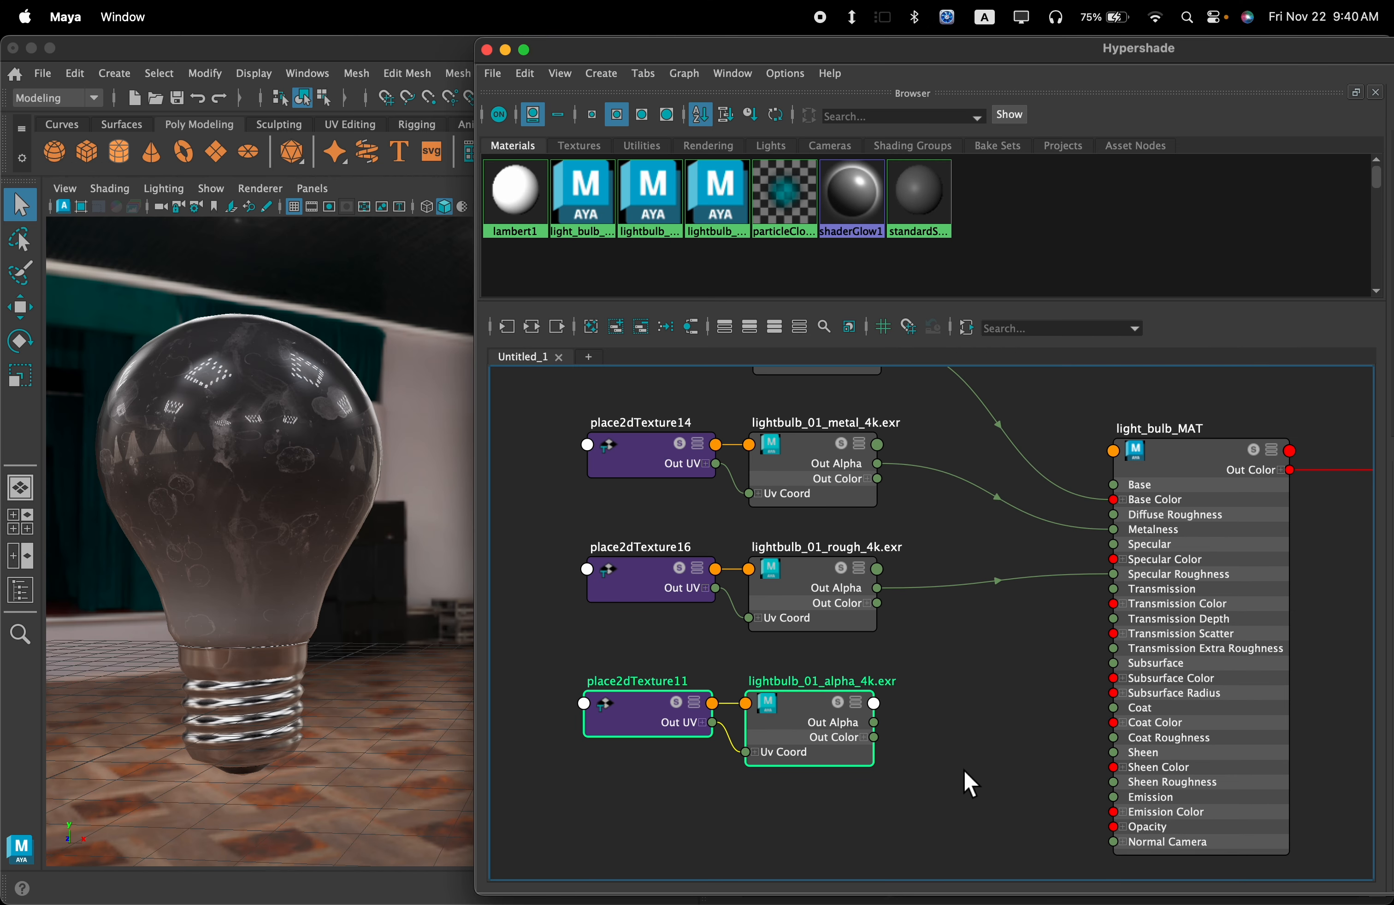
left_click(851, 715)
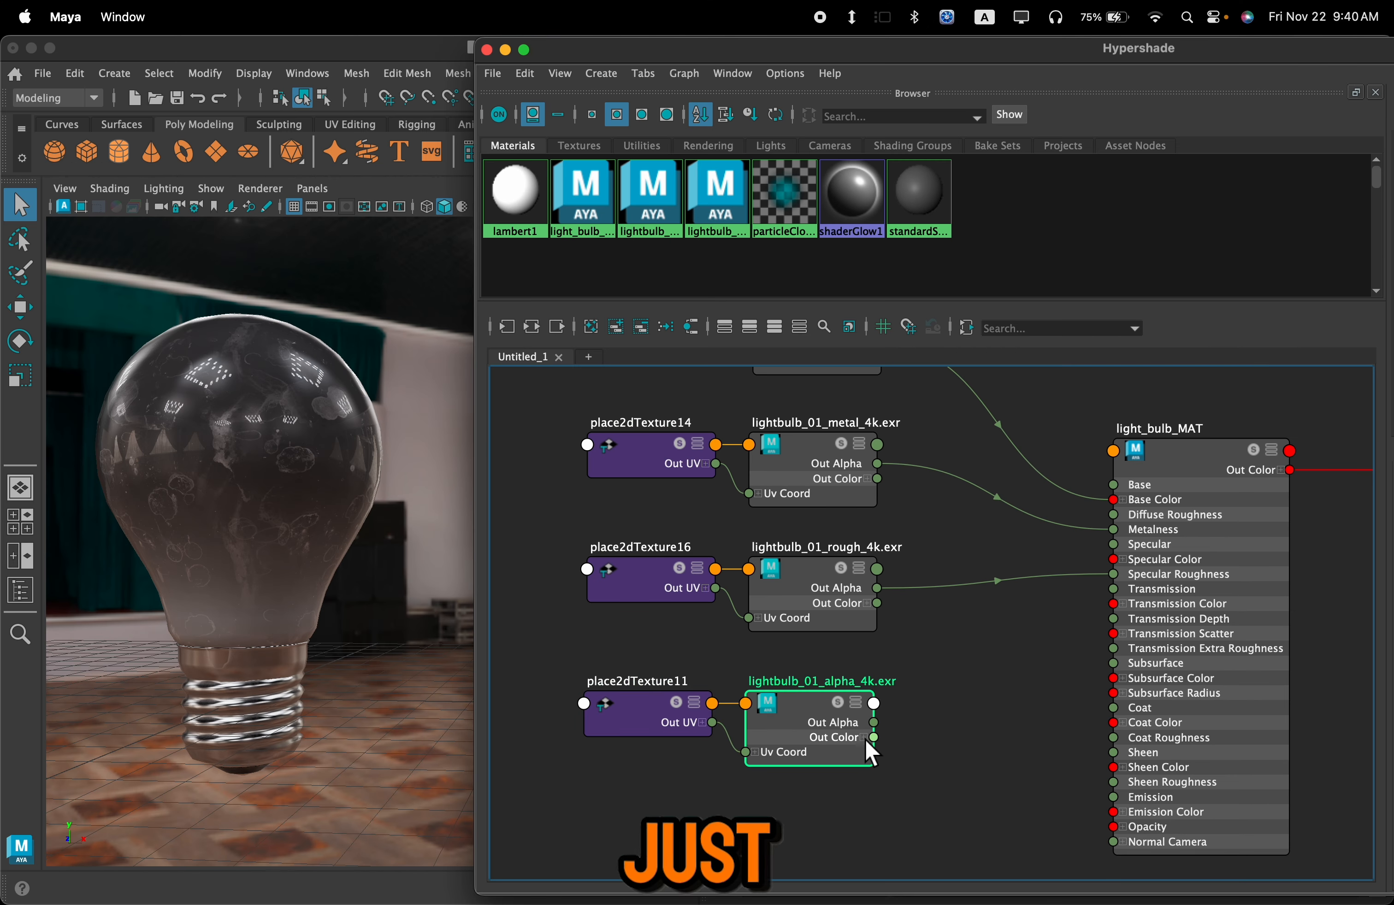
left_click_drag(899, 755, 1114, 826)
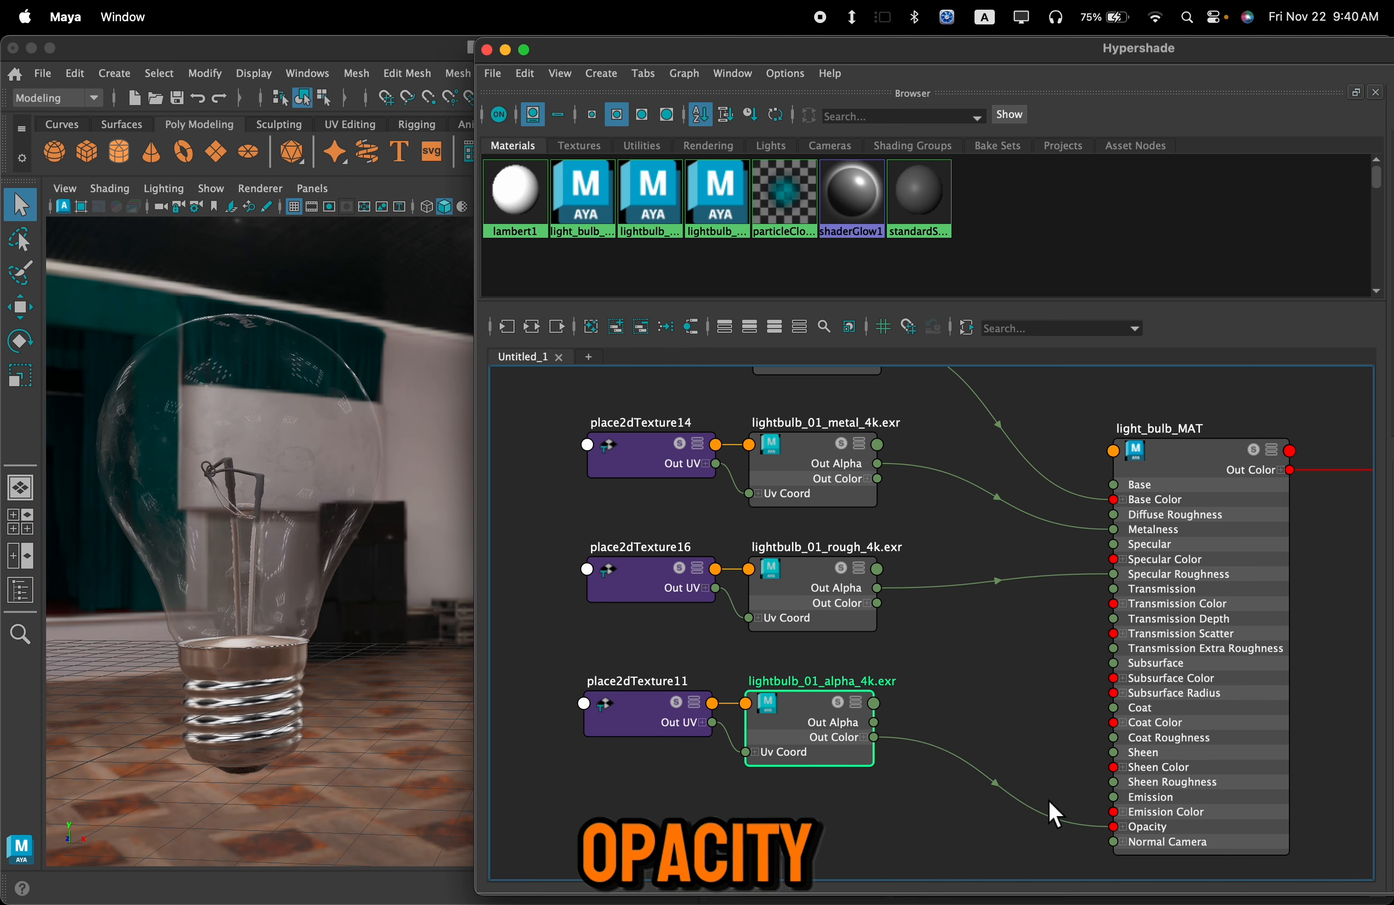
left_click_drag(344, 512, 274, 430, "alt")
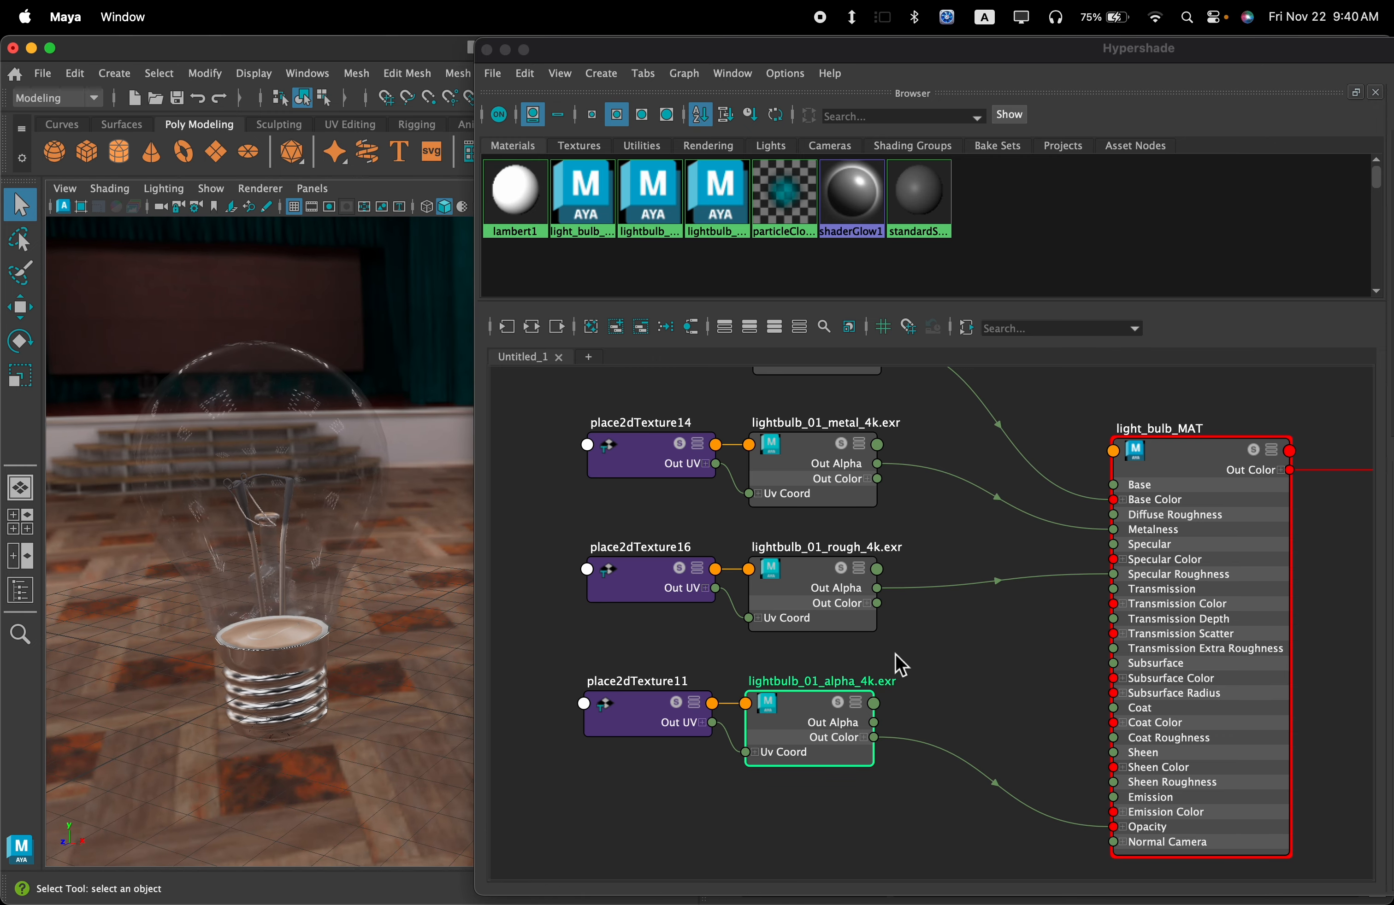
Step: Enable Alpha Is Luminance on the lightbulb_01_alpha_4k texture and return the Hypershade window beside the viewport
left_click(850, 775)
double_click(1112, 57)
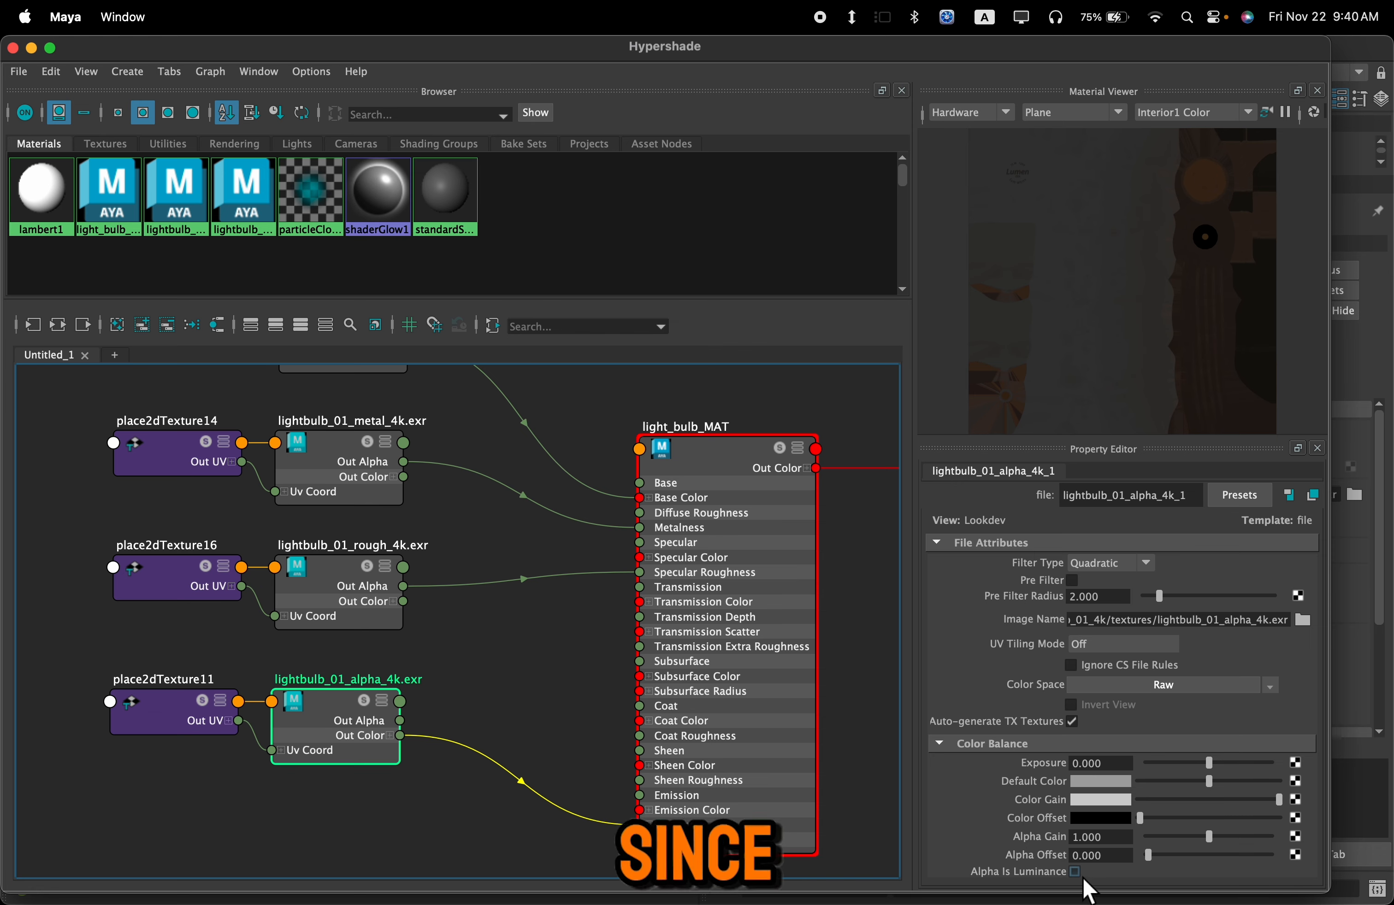
left_click(1075, 872)
left_click_drag(390, 54, 877, 23)
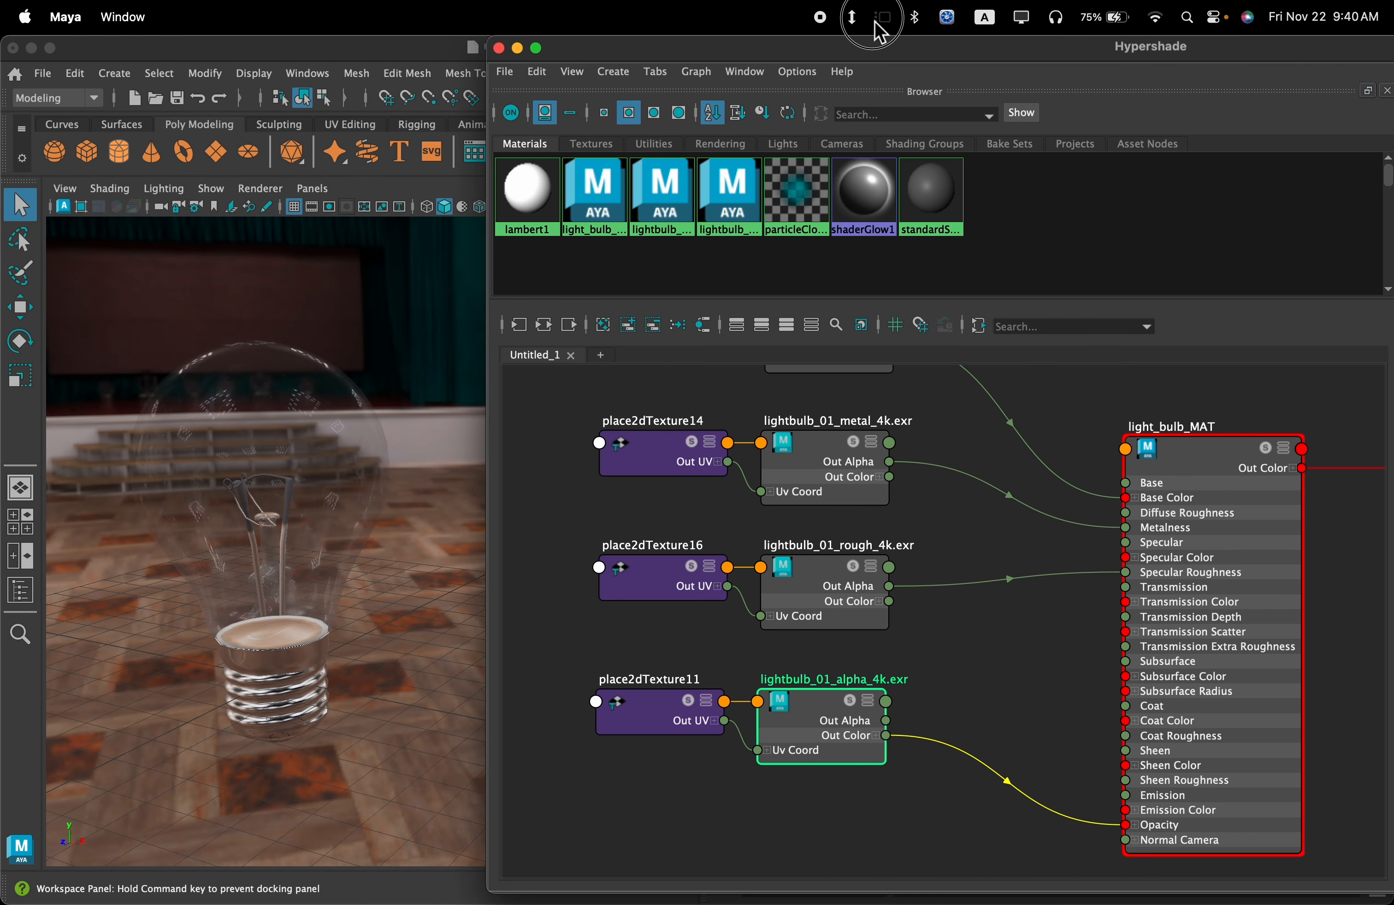
Step: Move the lightbulb_01_emissive_4k texture and its place2dTexture node directly below the alpha texture nodes
scroll(956, 440, "down", 3)
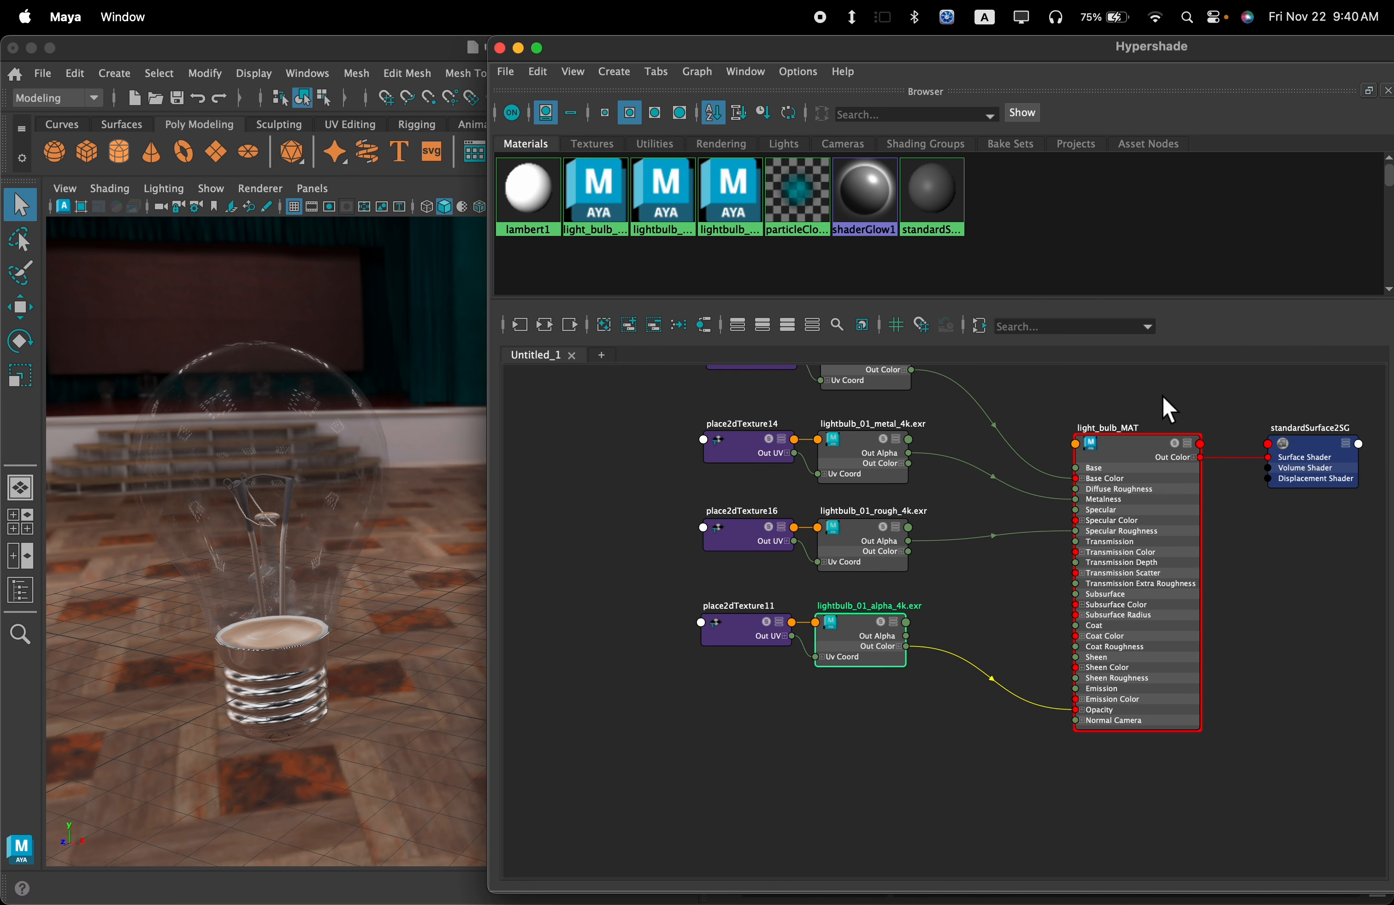
middle_click_drag(1150, 416, 893, 675, "alt")
middle_click_drag(1023, 504, 724, 623, "alt")
middle_click_drag(1131, 470, 1192, 436, "alt")
left_click_drag(1090, 461, 900, 576)
middle_click_drag(950, 594, 1180, 474, "alt")
scroll(1166, 487, "down", 3)
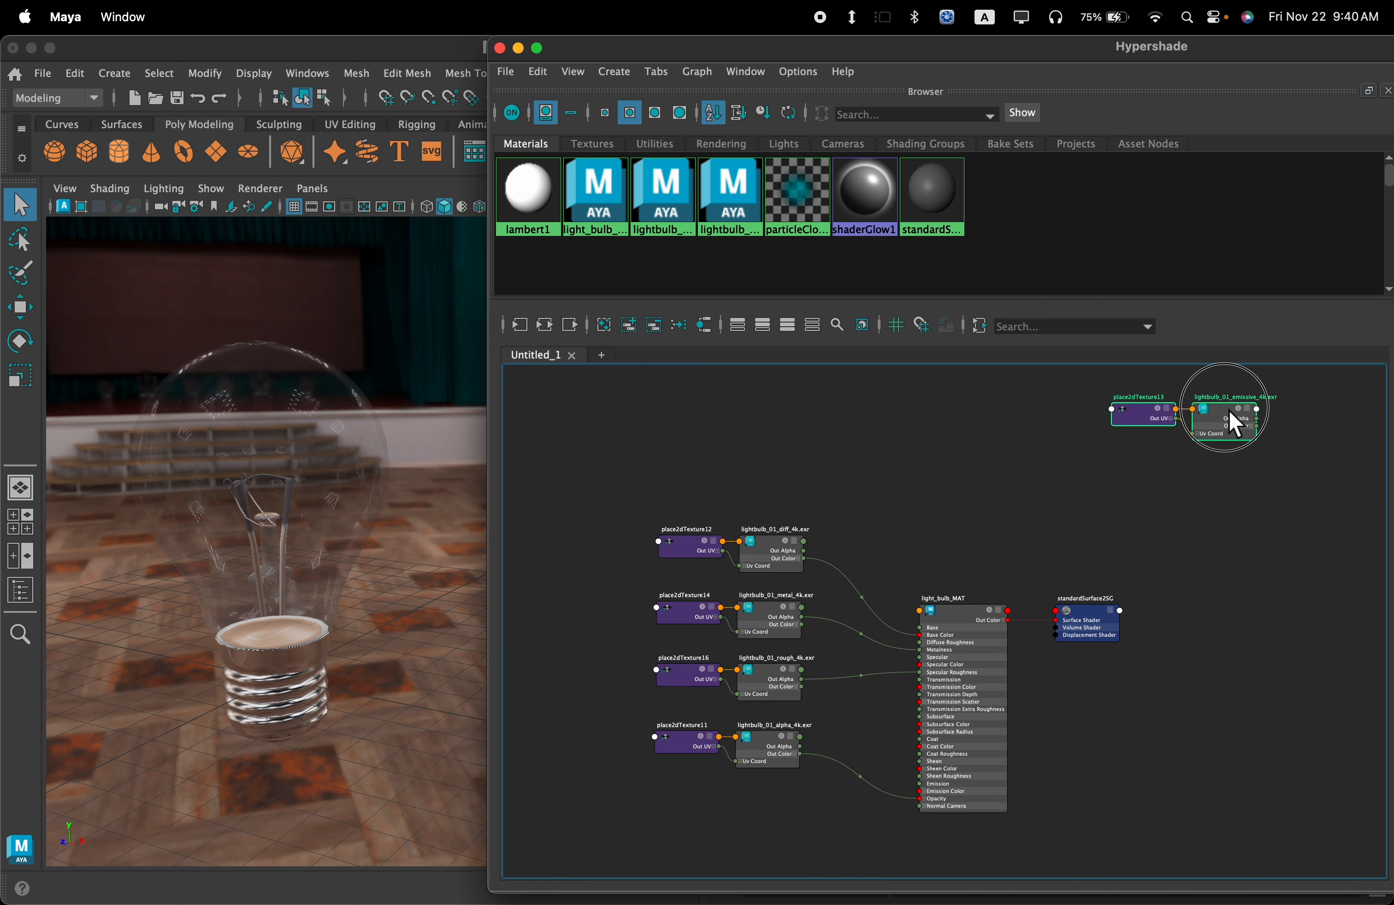
left_click_drag(1229, 414, 789, 786)
middle_click_drag(826, 785, 880, 649, "alt")
scroll(910, 623, "up", 3)
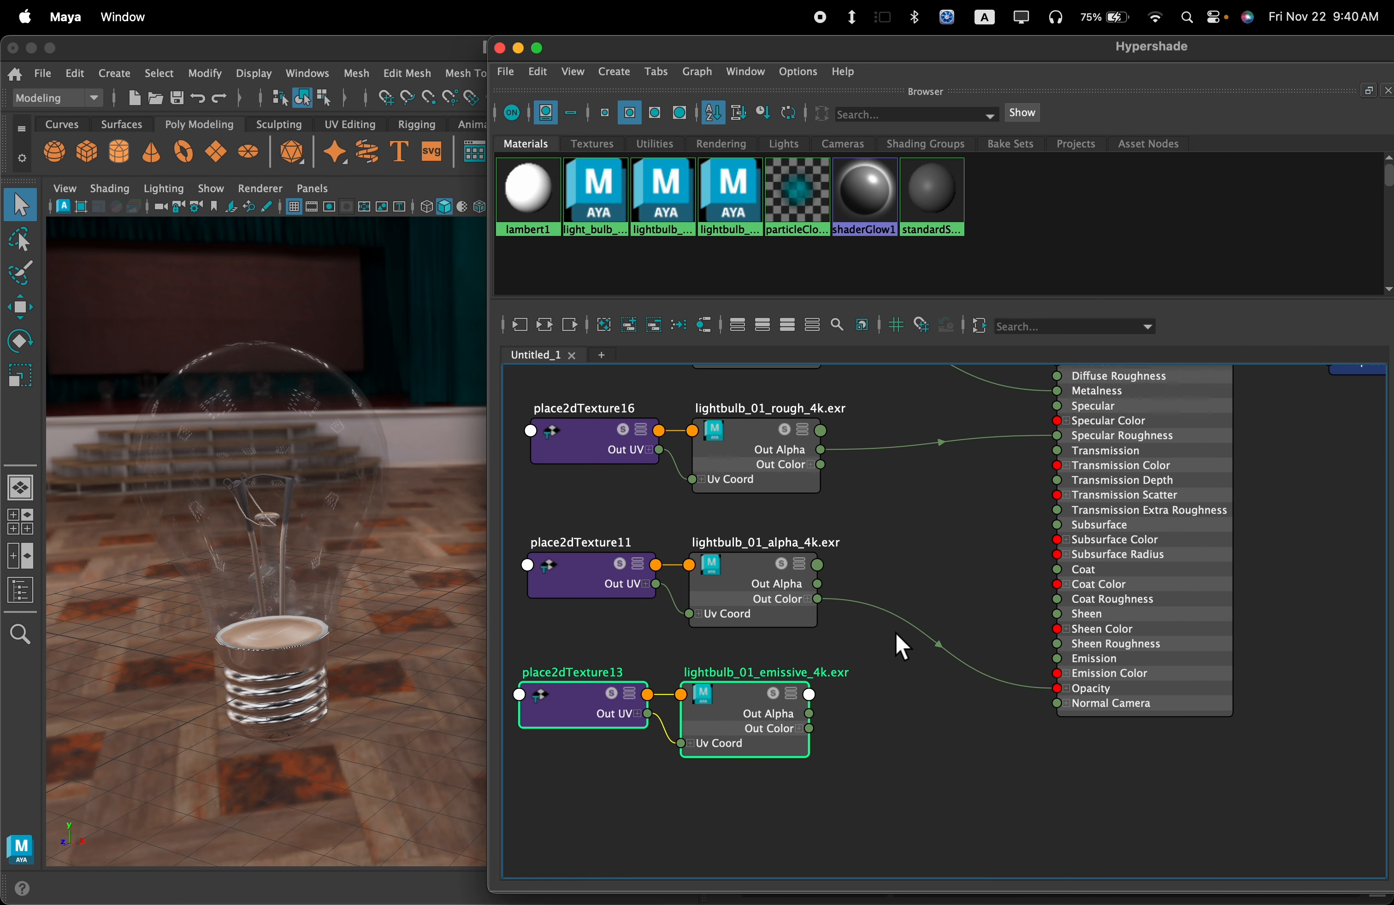
Step: Select light_bulb_MAT and rearrange the Hypershade window and its panels so the material's properties appear alongside the bulb in the viewport
middle_click_drag(947, 544, 900, 607, "alt")
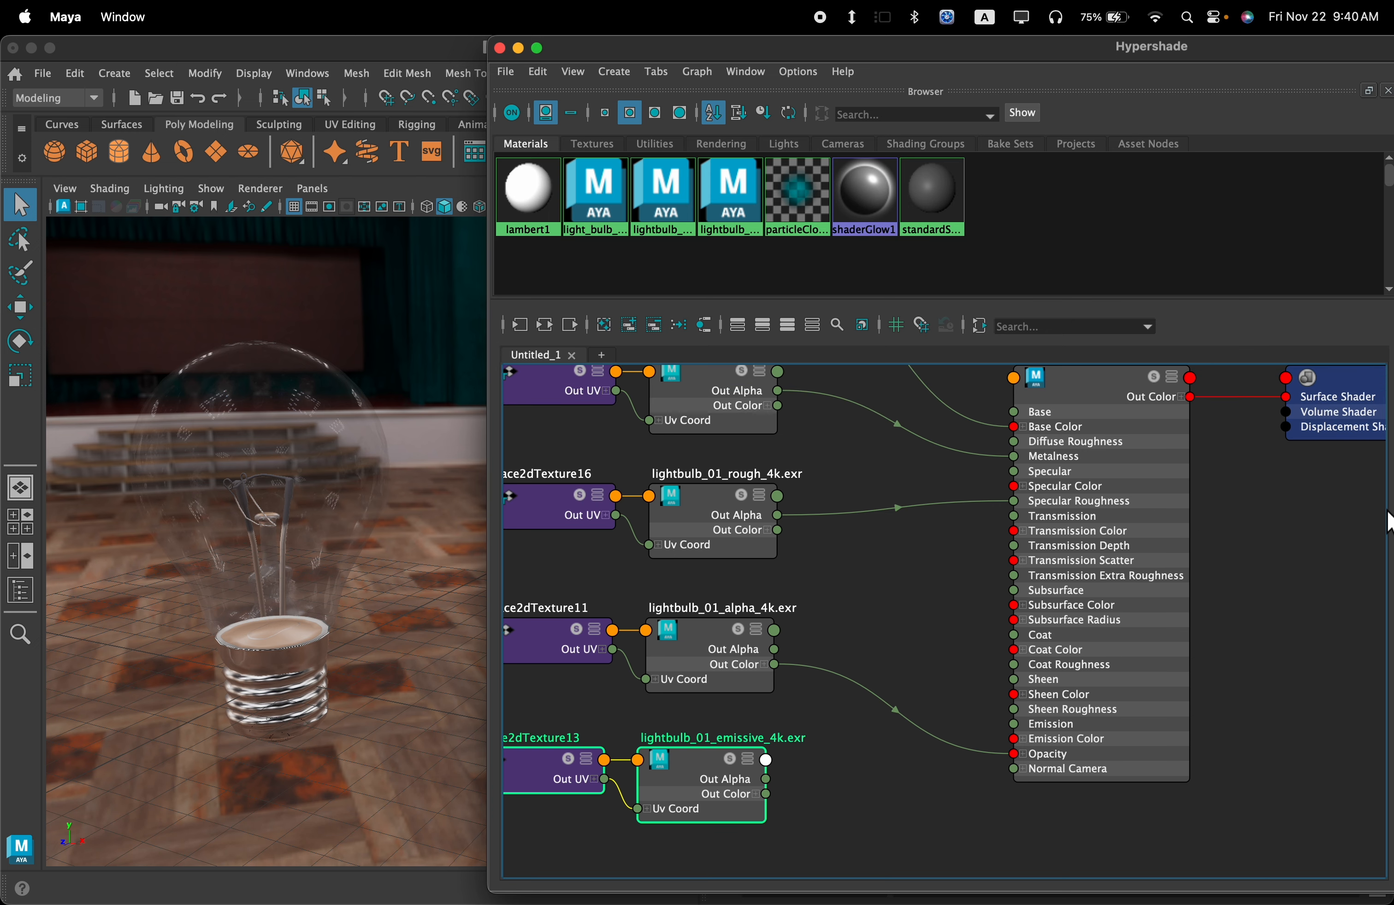
middle_click_drag(1207, 593, 1192, 709, "alt")
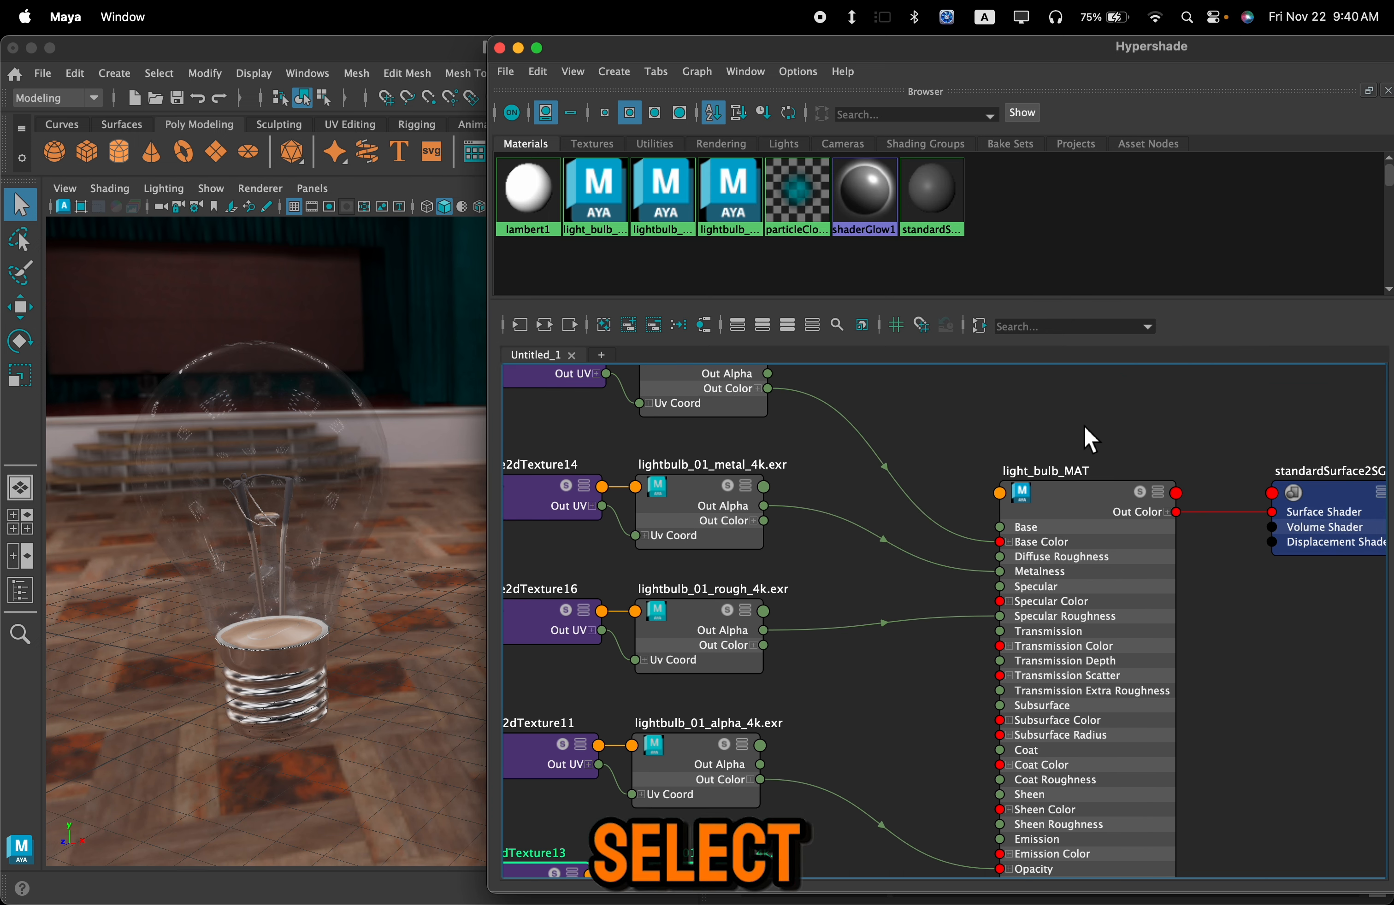
left_click(1097, 489)
left_click_drag(1231, 62, 1040, 77)
left_click_drag(1203, 323, 1140, 323)
left_click_drag(292, 408, 430, 408)
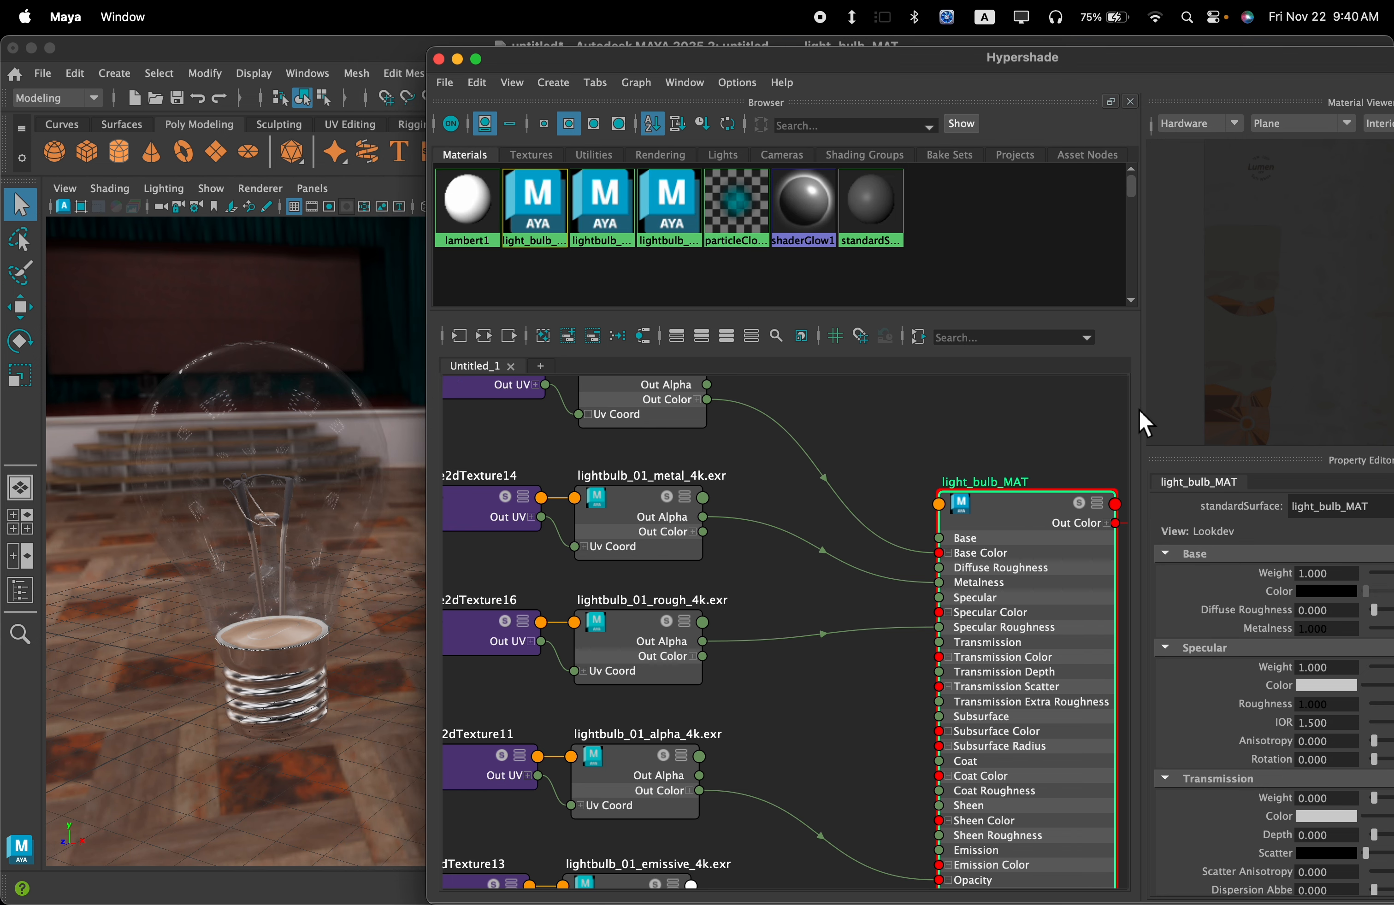
left_click_drag(1152, 57, 960, 39)
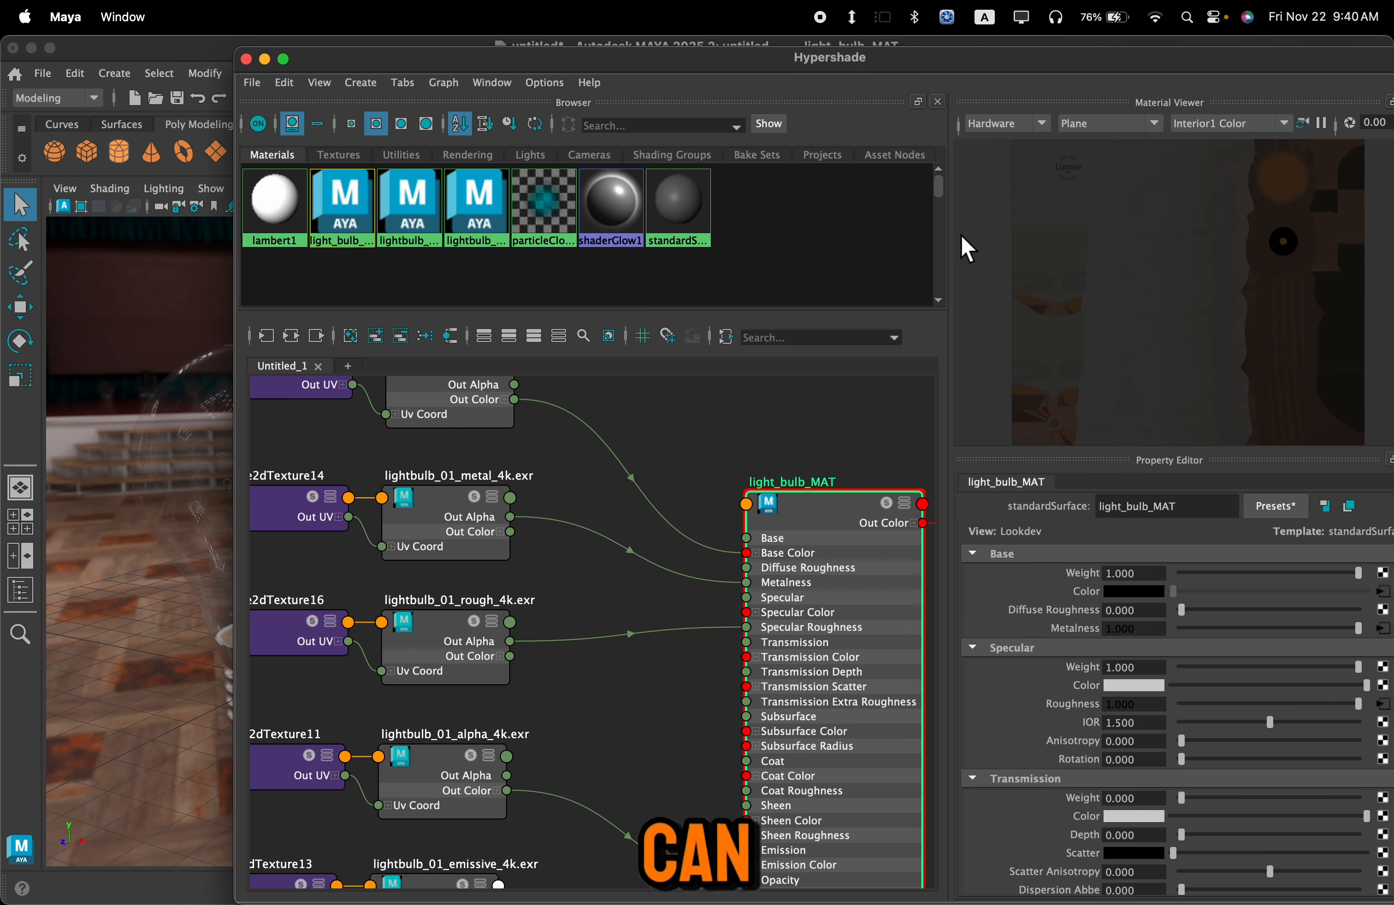
left_click_drag(955, 236, 1087, 235)
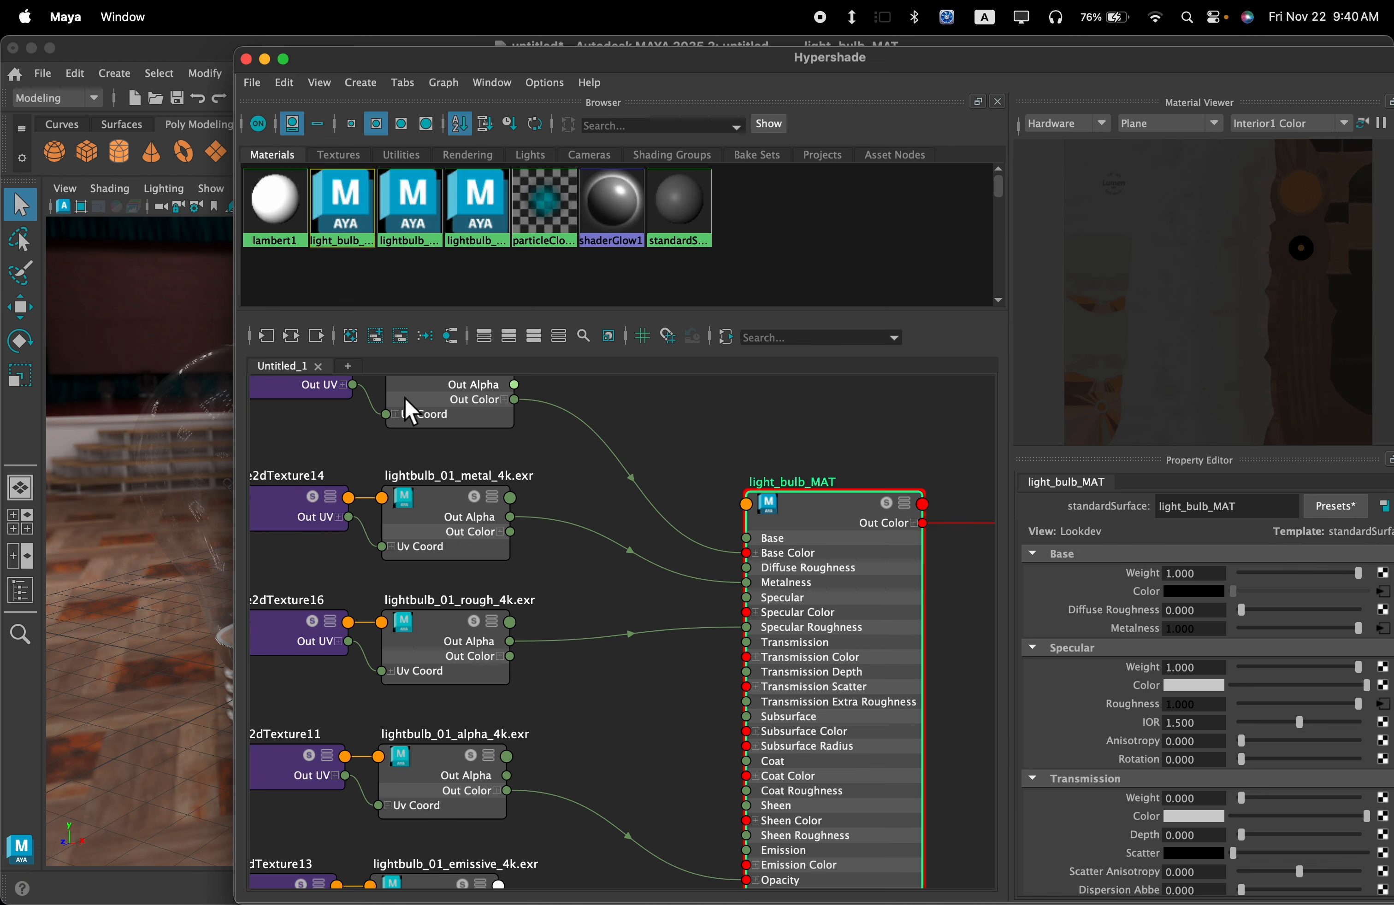
left_click_drag(253, 428, 415, 429)
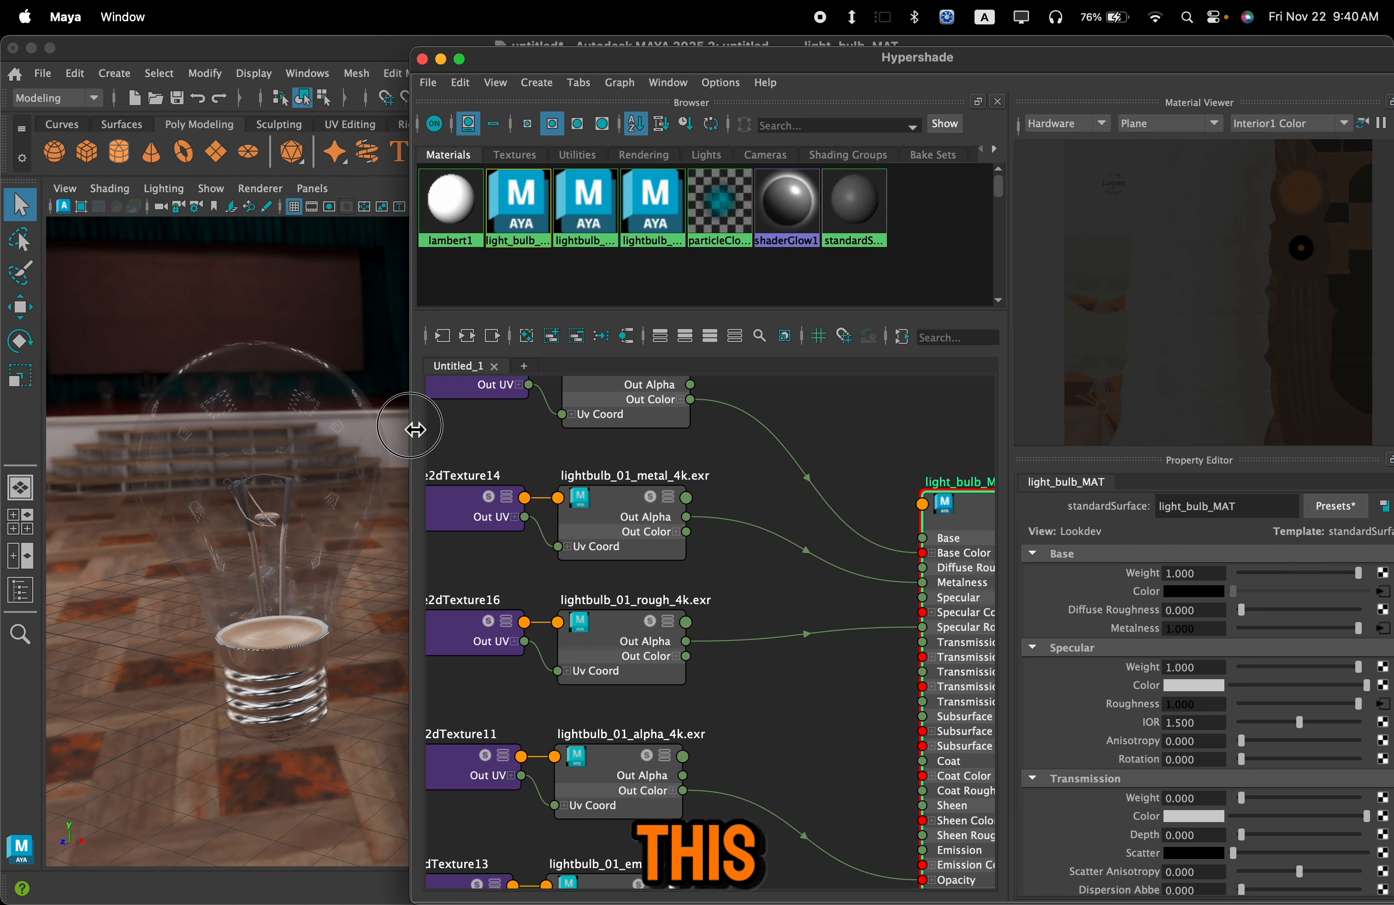
left_click_drag(675, 57, 676, 46)
key("a")
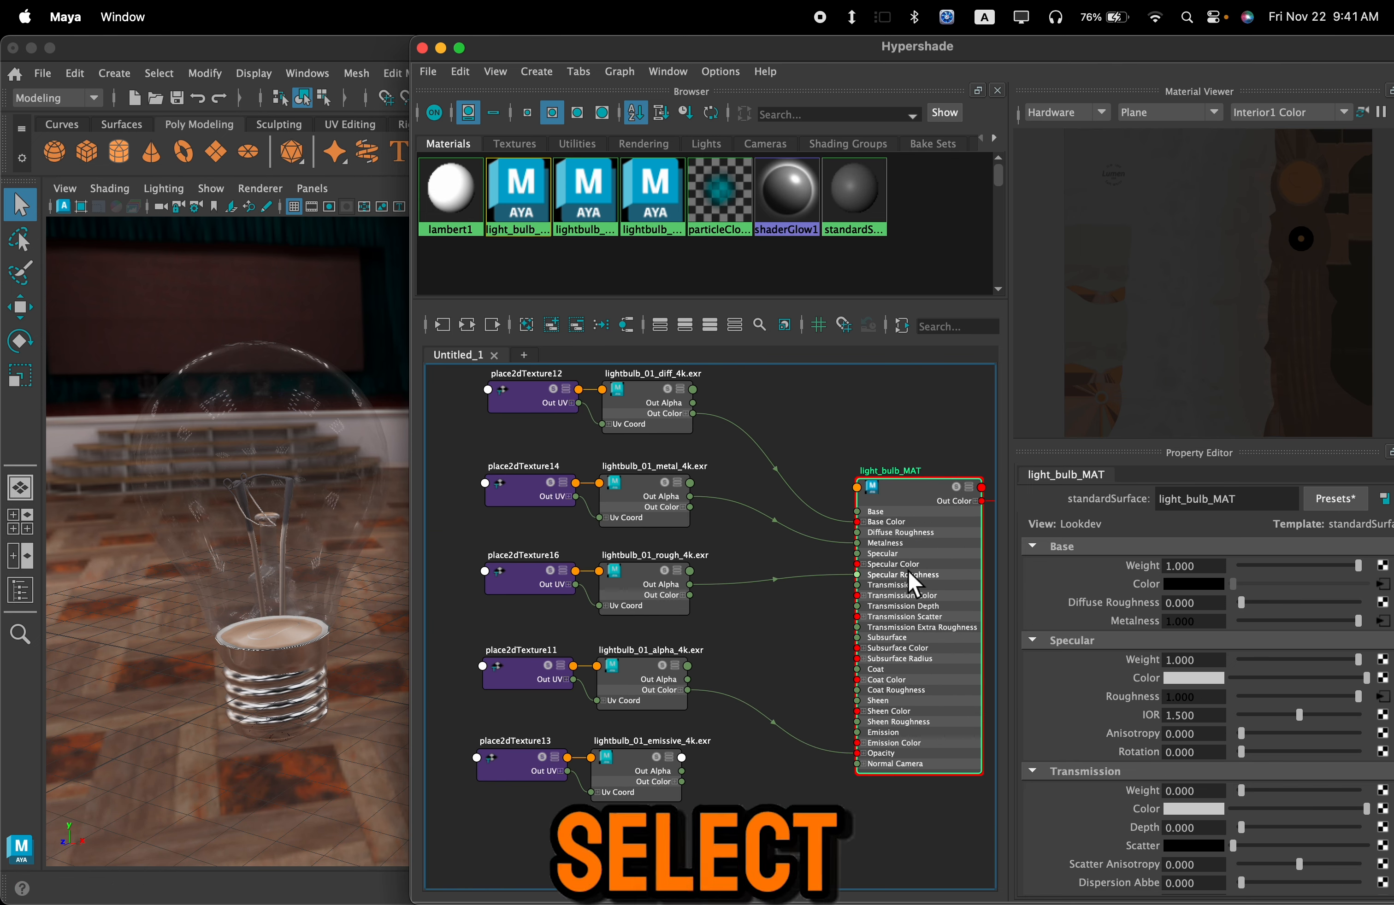
Step: Raise light_bulb_MAT's Emission Weight to 1
scroll(1071, 653, "down", 5)
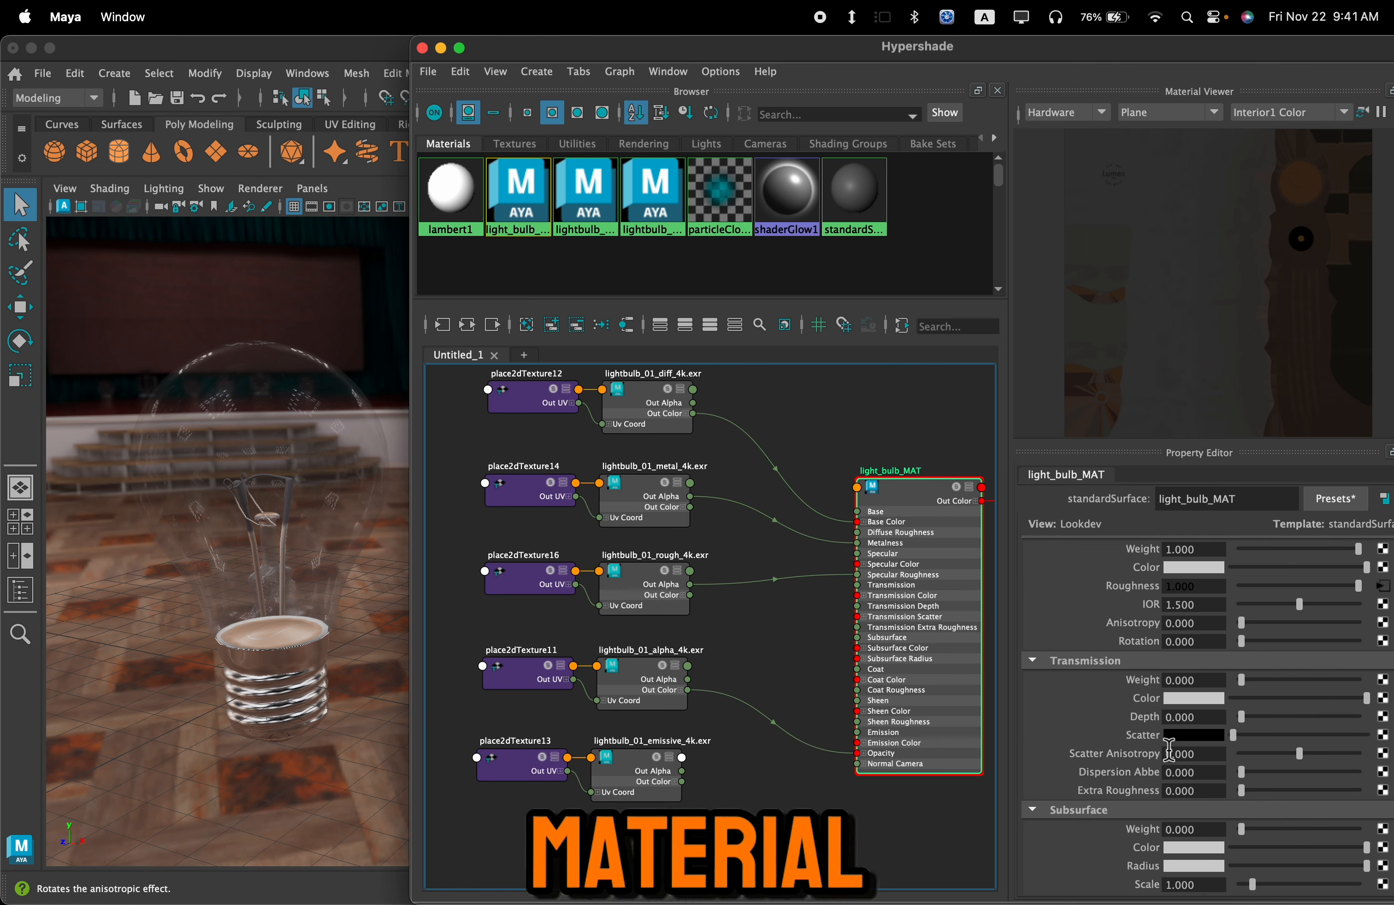
scroll(1161, 831, "down", 5)
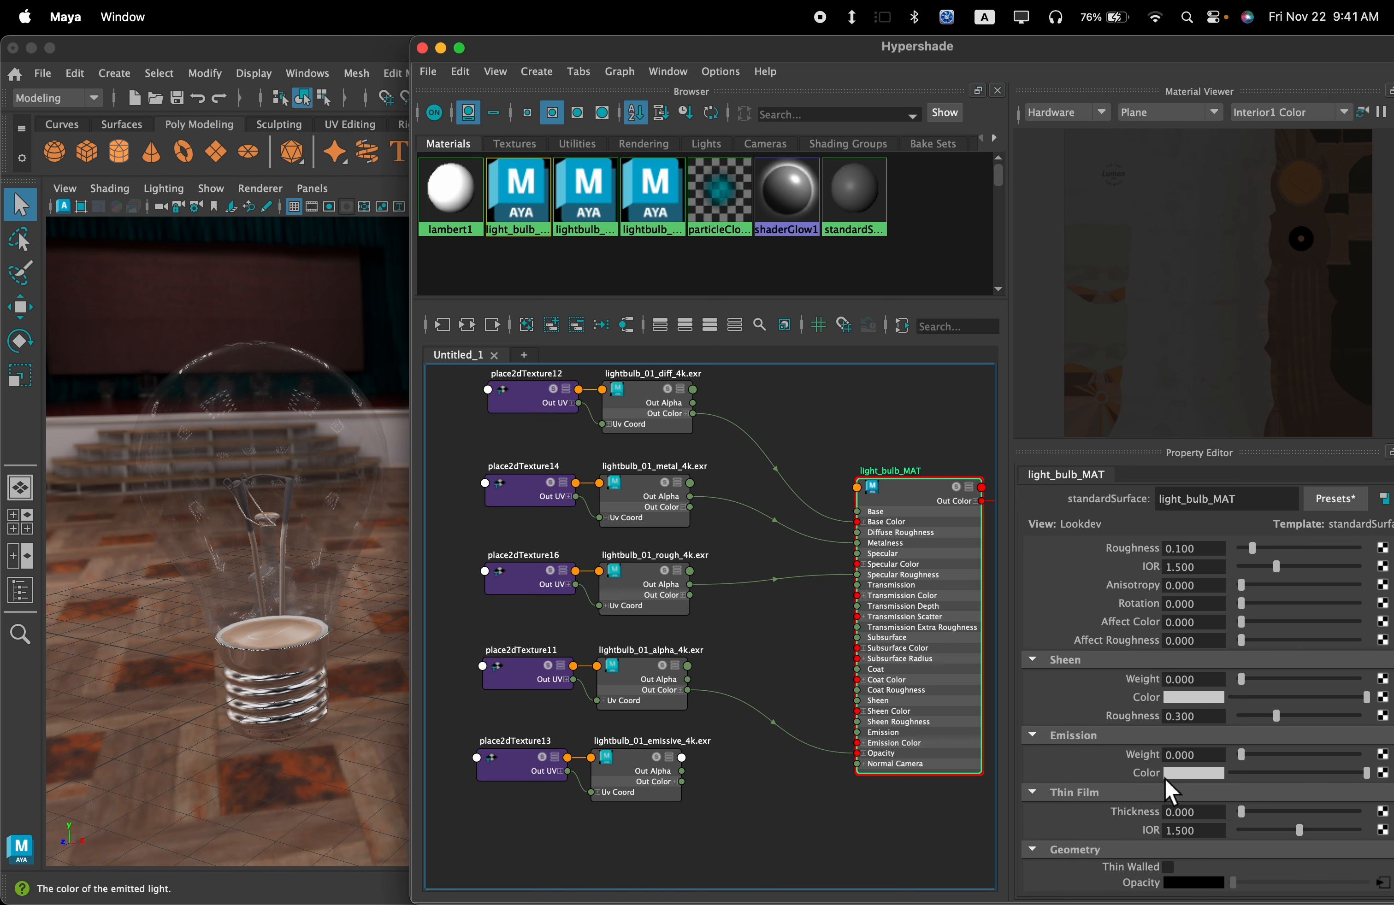
mouse_move(1242, 755)
left_mouse_down()
mouse_move(1338, 763)
mouse_move(1297, 777)
mouse_move(1345, 762)
mouse_move(1157, 770)
mouse_move(1390, 763)
mouse_move(1254, 796)
mouse_move(1269, 781)
mouse_move(1237, 776)
left_mouse_up()
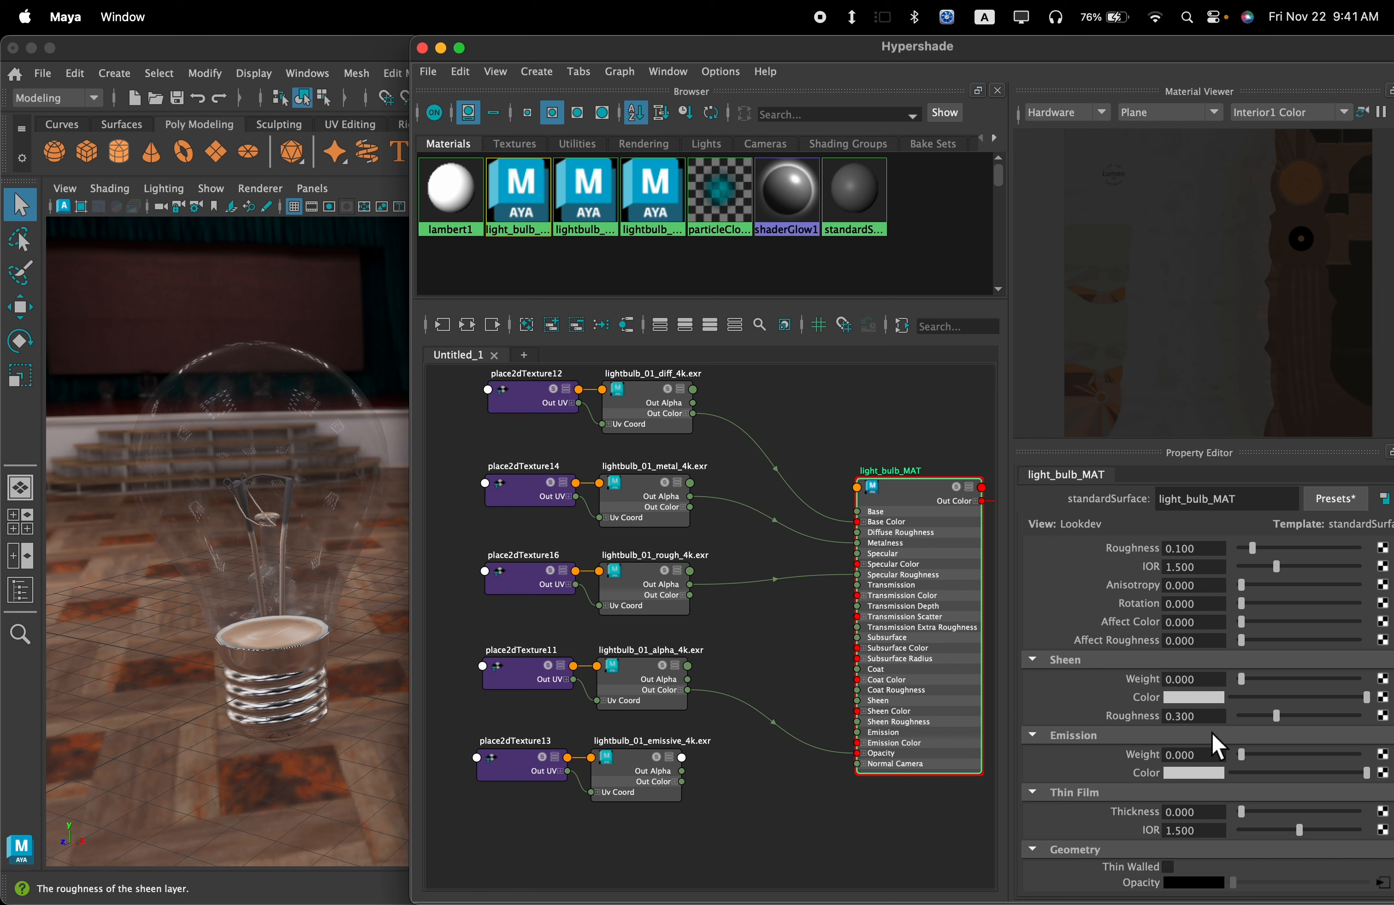
left_click_drag(1253, 763, 1359, 759)
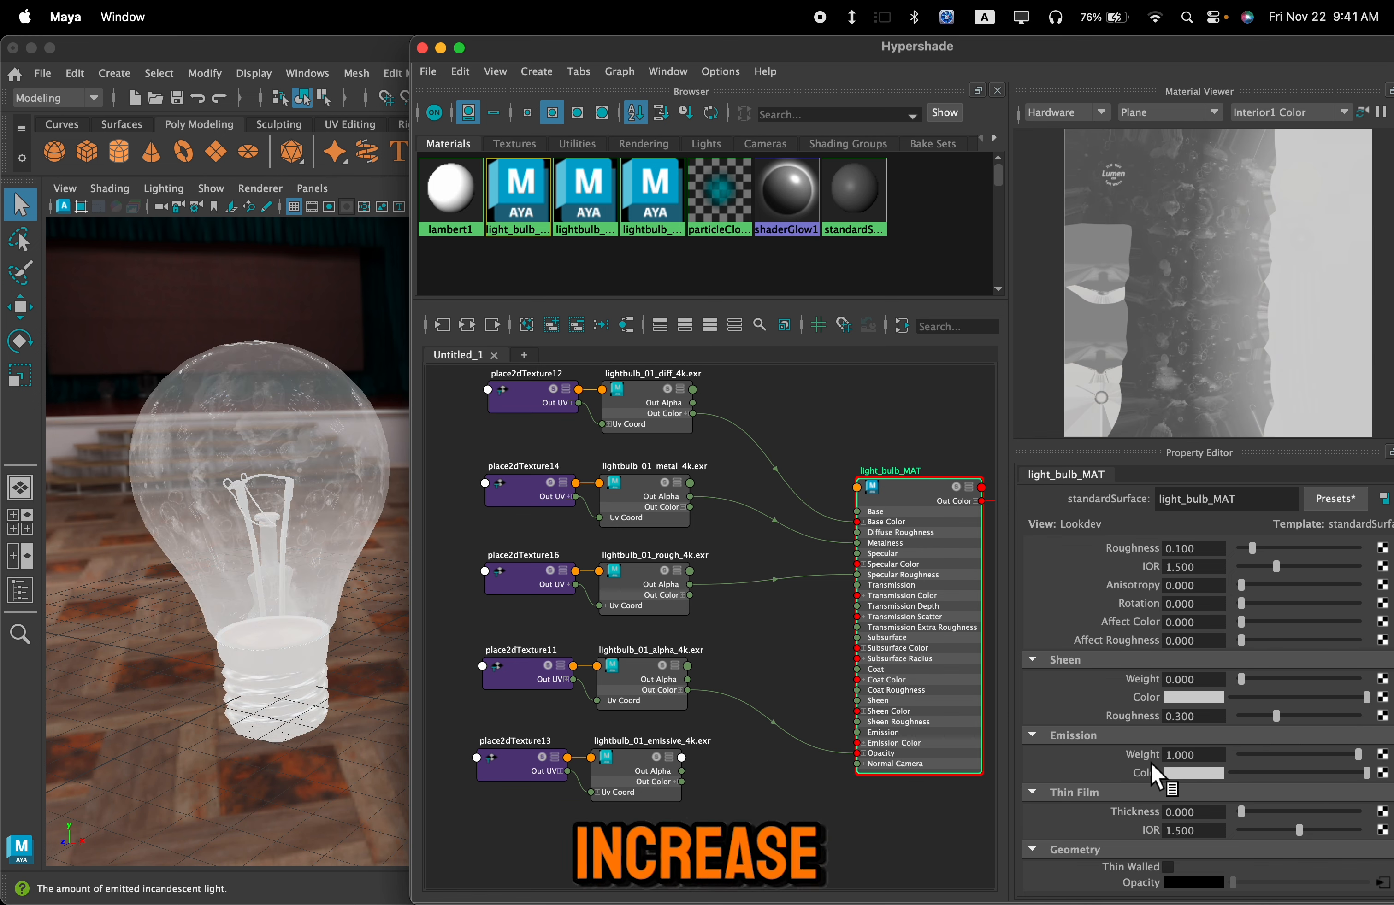
Step: Connect the lightbulb_01_emissive_4k texture's Out Color to light_bulb_MAT's Emission Color
scroll(735, 790, "up", 2)
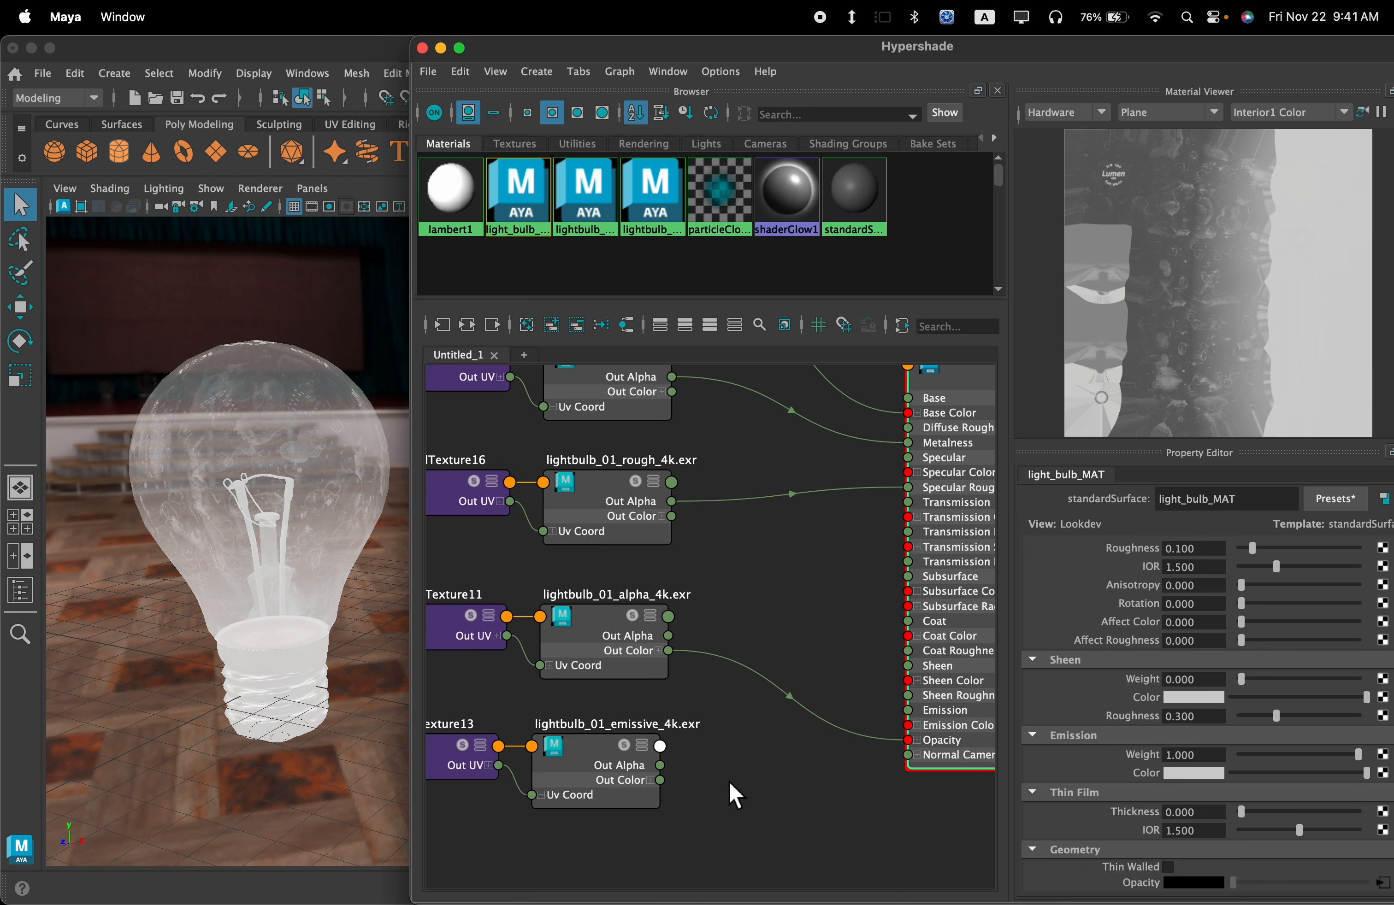
middle_click_drag(730, 783, 801, 730, "alt")
left_click(783, 786)
left_click(693, 731)
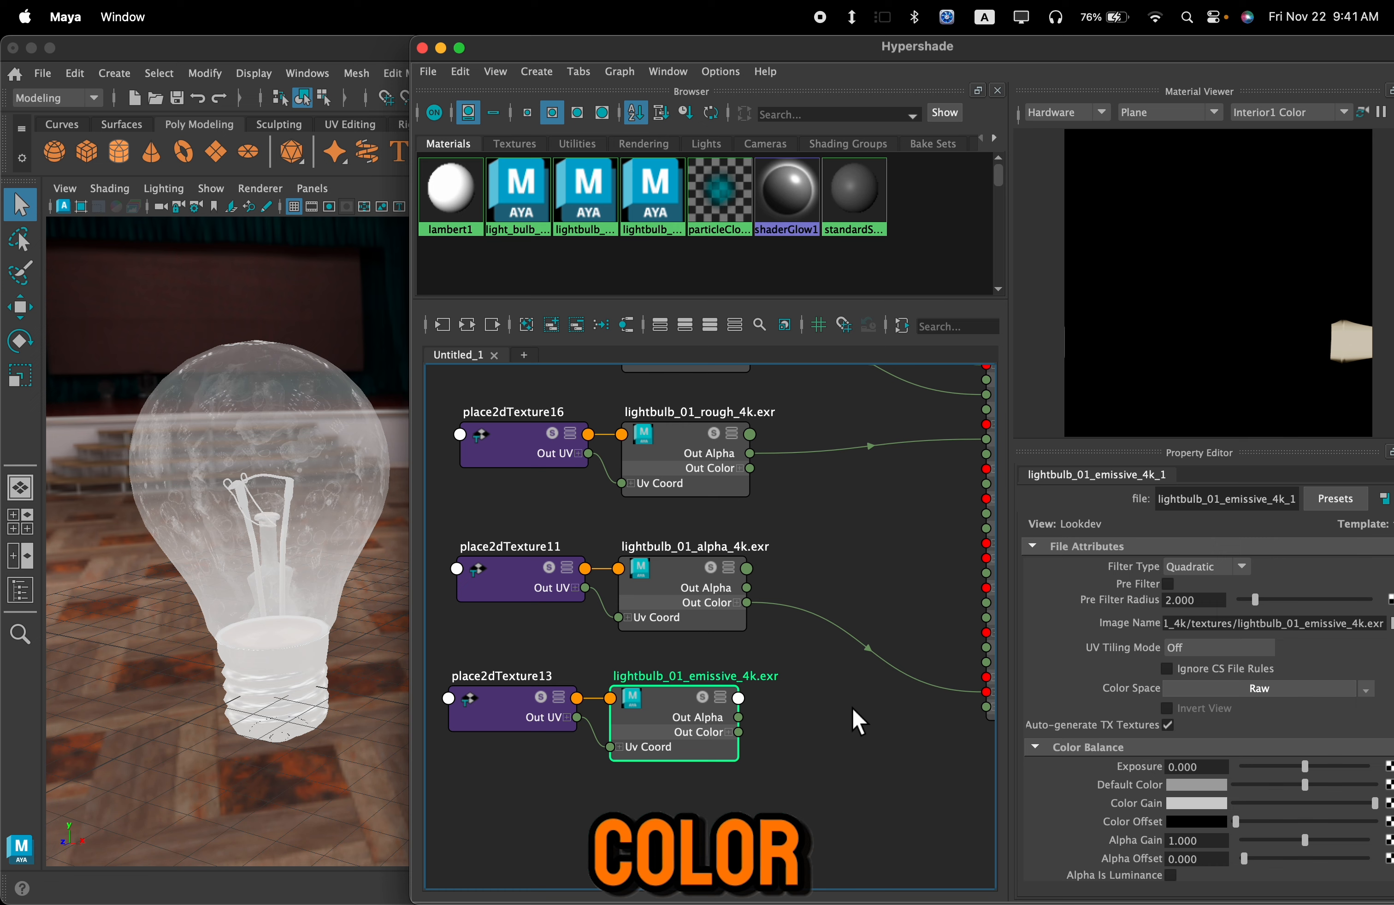
middle_click_drag(855, 720, 724, 728, "alt")
left_click(722, 727)
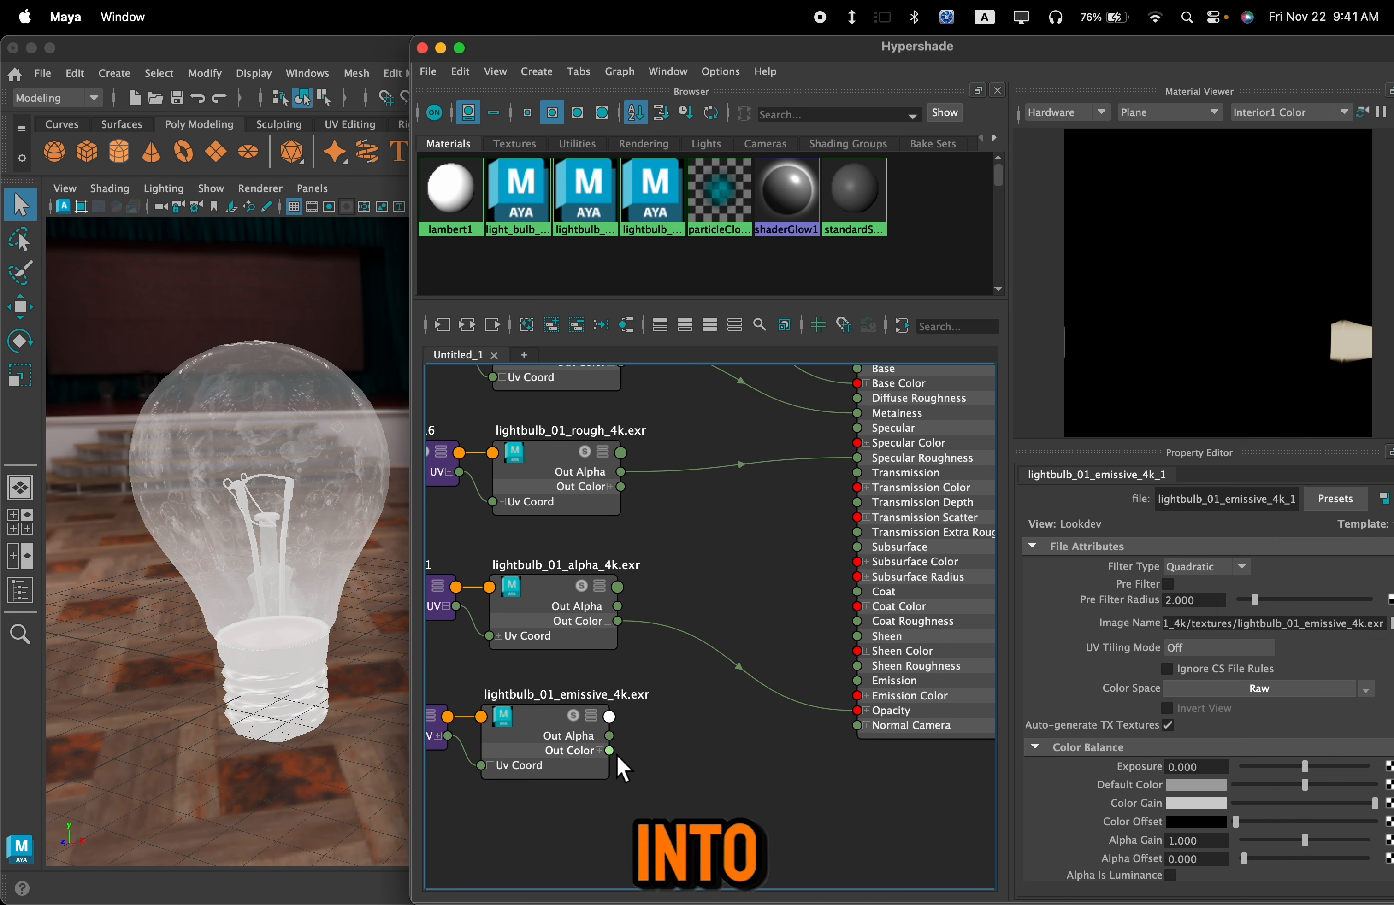
left_click_drag(609, 751, 863, 700)
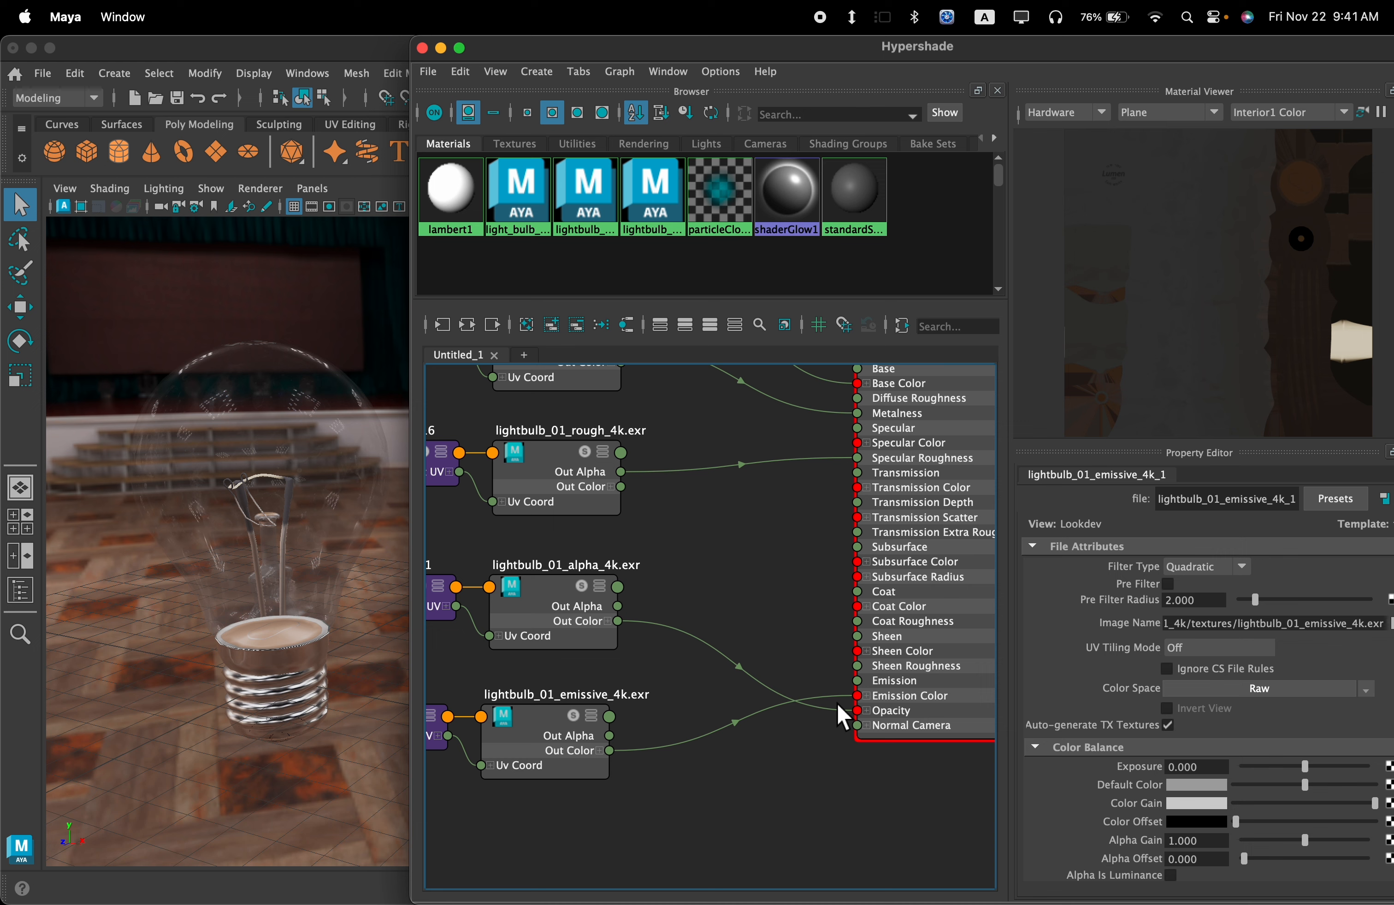
Step: Set light_bulb_MAT's Emission Weight to 5 and fine-tune it down to about 4.32
left_click(891, 624)
scroll(1130, 768, "down", 10)
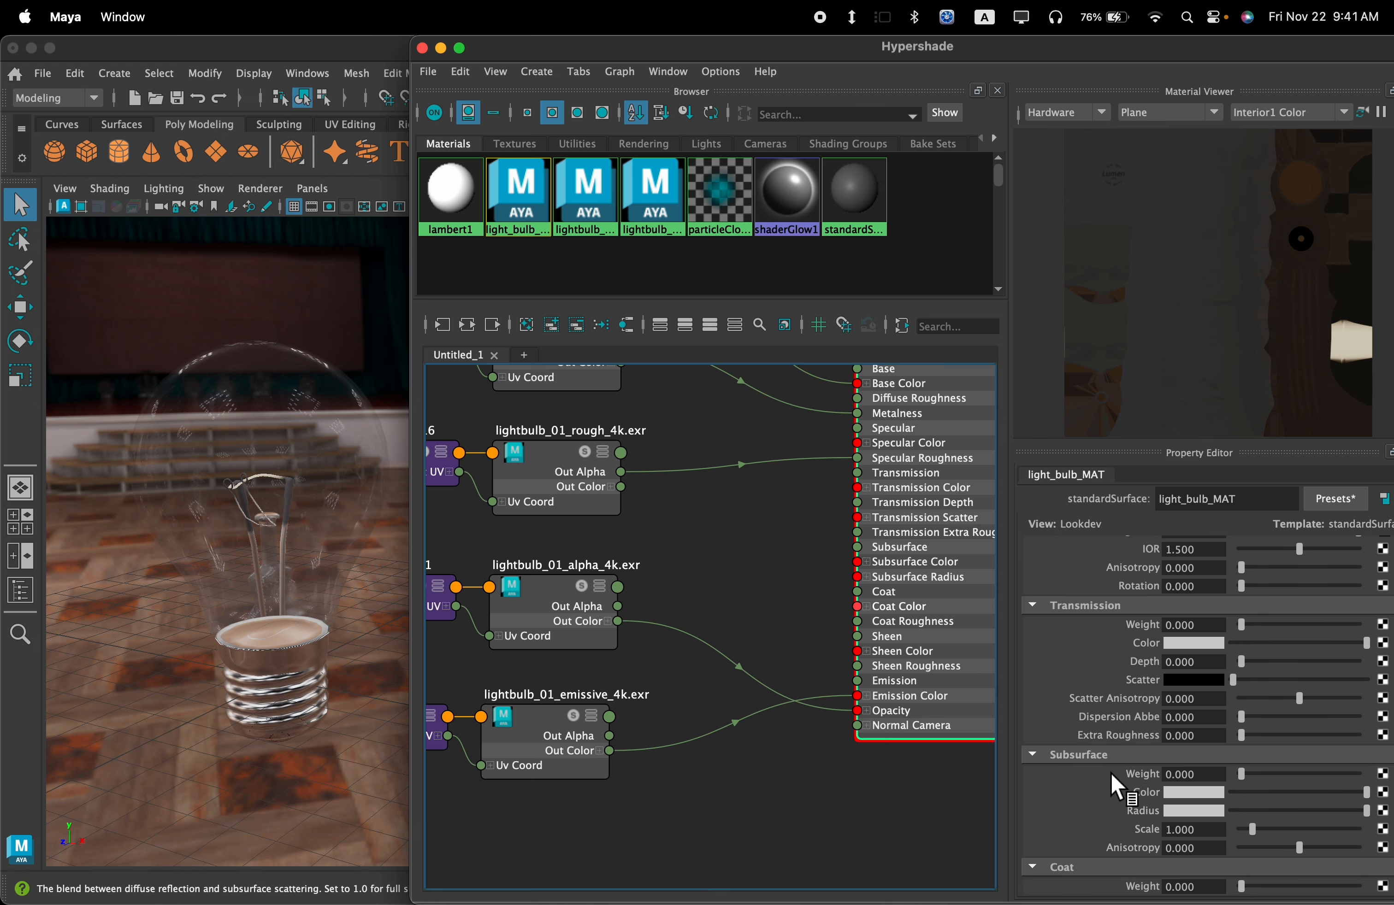
scroll(1105, 781, "down", 4)
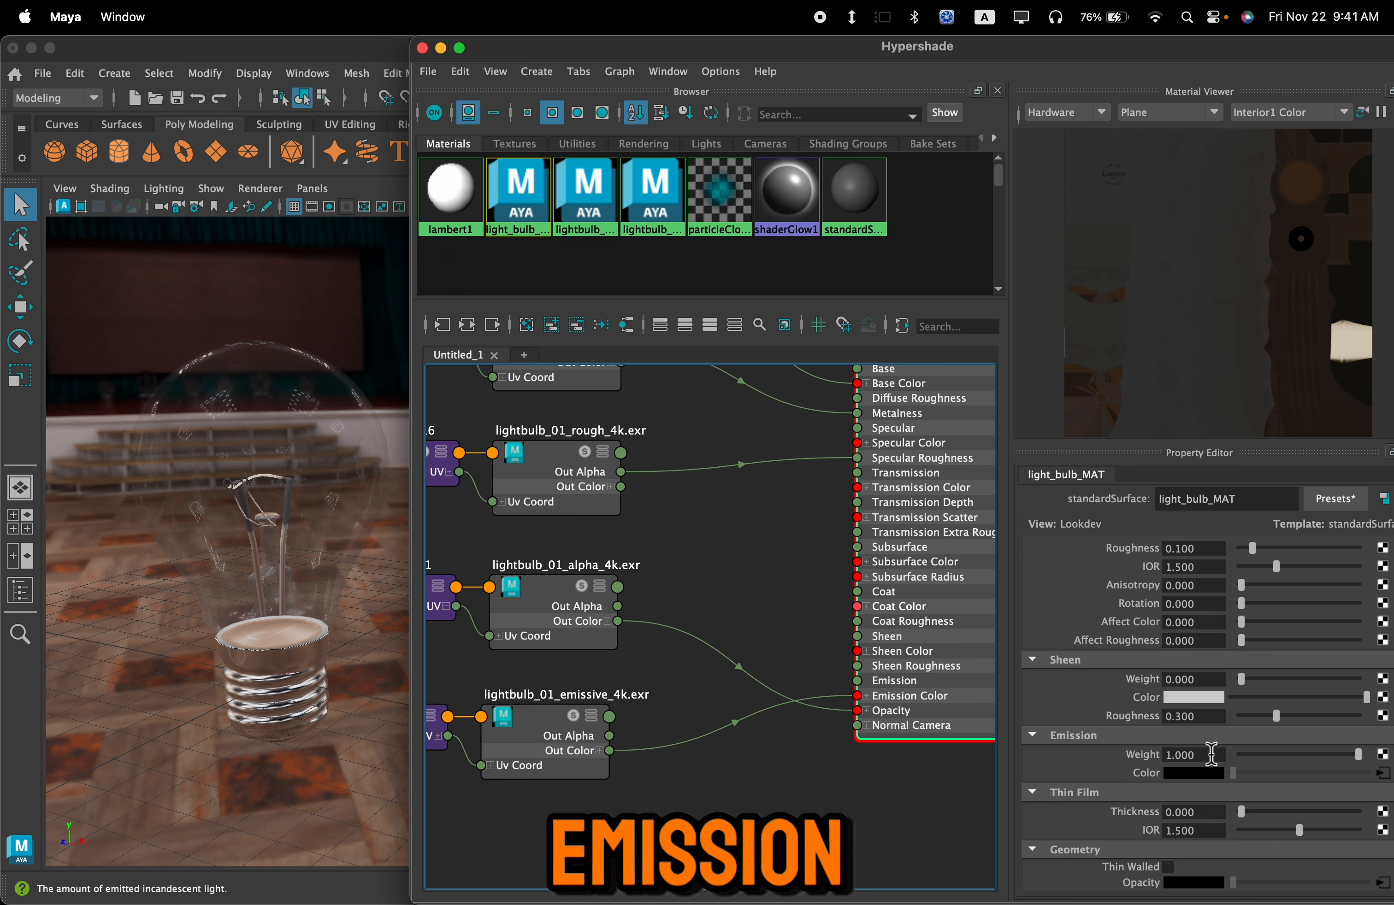
left_click_drag(1225, 760, 1136, 756)
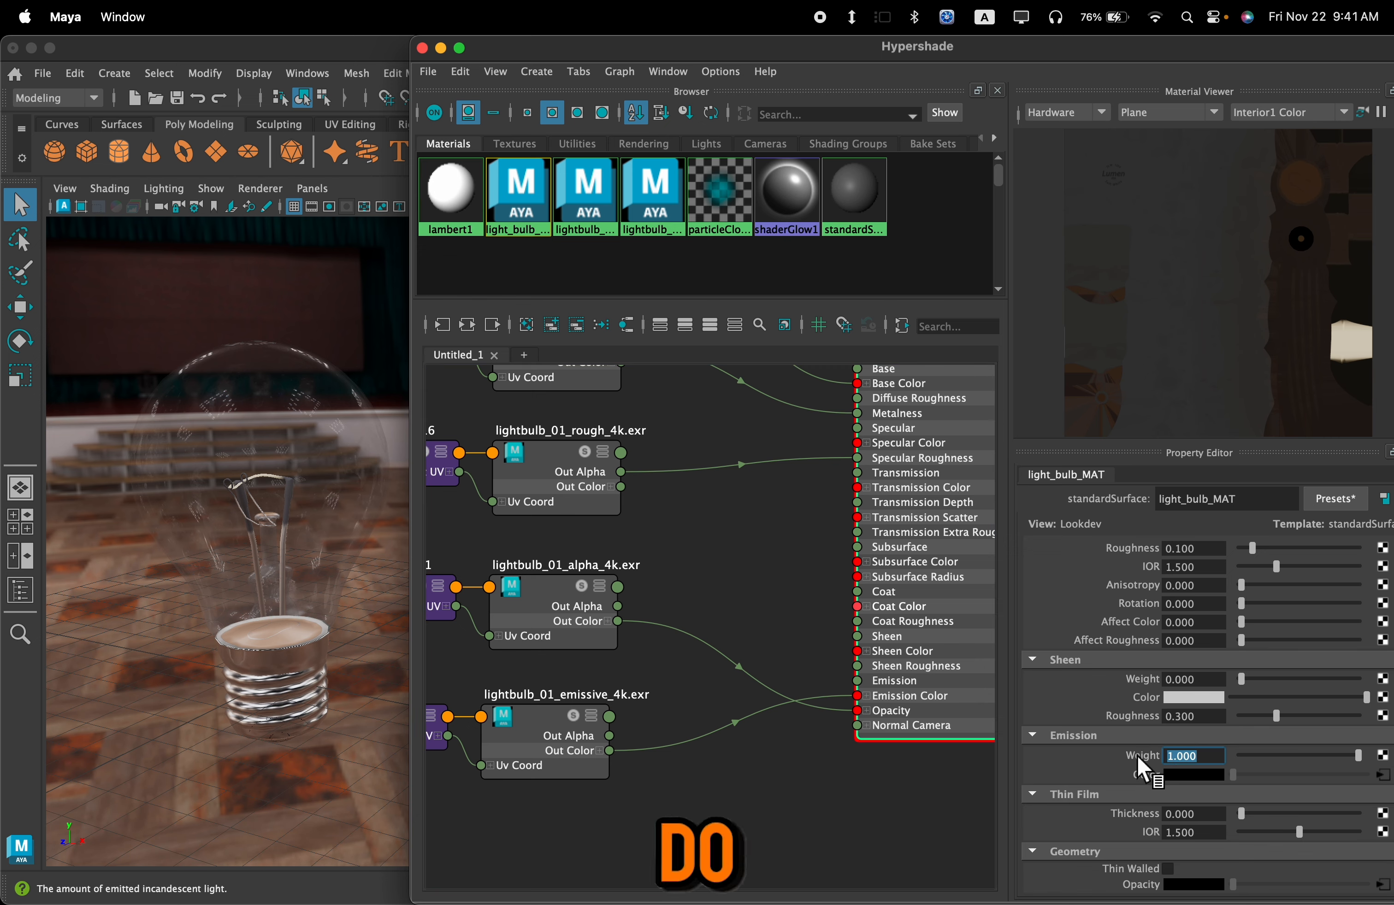
type("5")
key("Return")
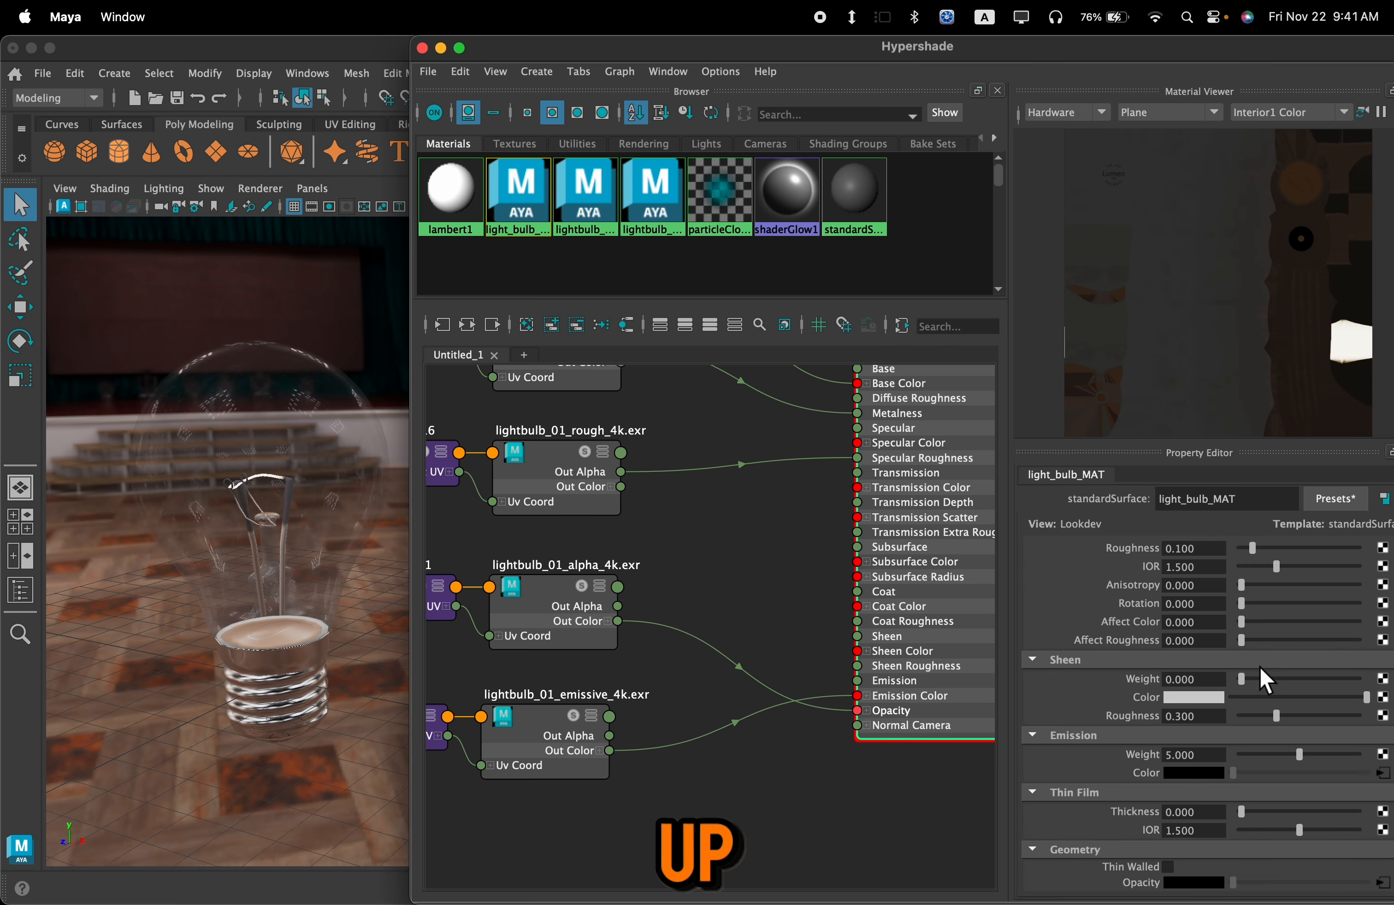
mouse_move(1299, 755)
left_mouse_down()
mouse_move(1207, 762)
mouse_move(1350, 759)
mouse_move(1221, 763)
mouse_move(1338, 763)
mouse_move(1223, 762)
mouse_move(1324, 761)
mouse_move(1252, 764)
mouse_move(1300, 766)
left_mouse_up()
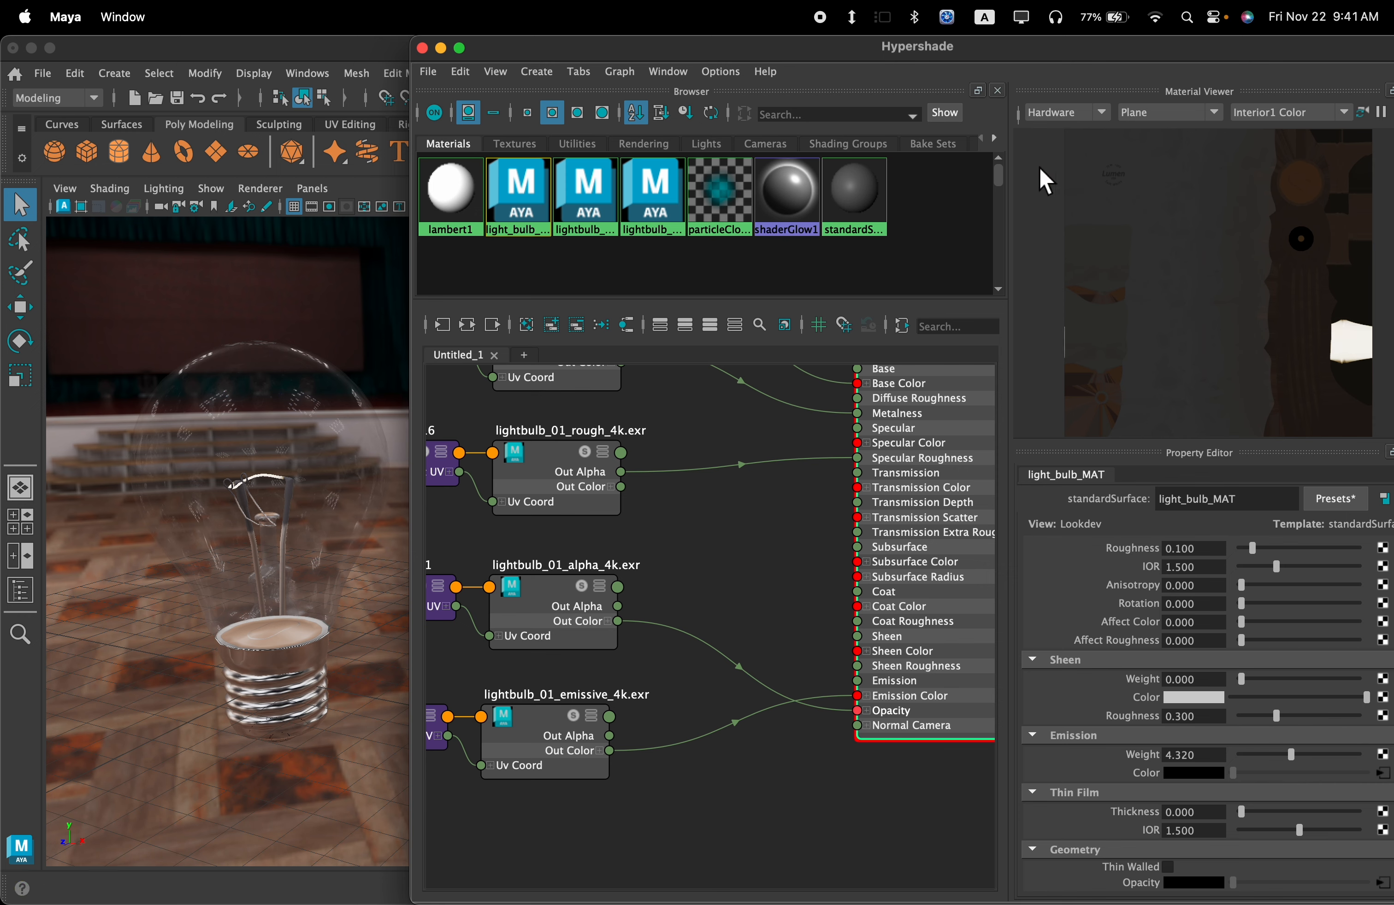
Step: Move the alpha texture nodes below the emissive ones and shift both pairs up under the rough texture nodes so the connections no longer cross
scroll(703, 715, "down", 3)
middle_click_drag(699, 832, 728, 801, "alt")
scroll(726, 783, "up", 3)
scroll(737, 491, "down", 3)
middle_click_drag(743, 495, 776, 498, "alt")
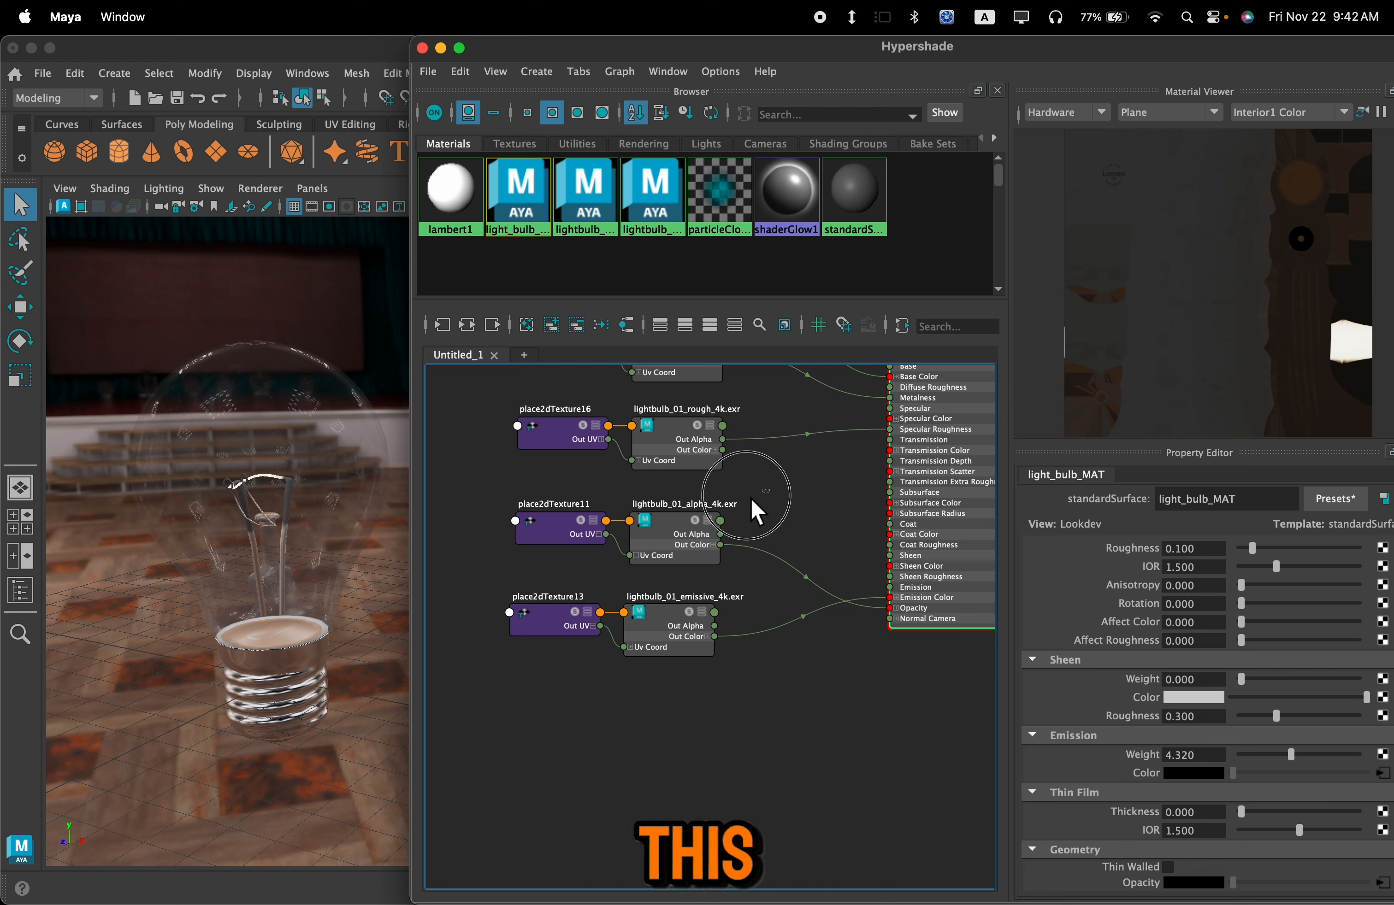
left_click_drag(751, 499, 462, 545)
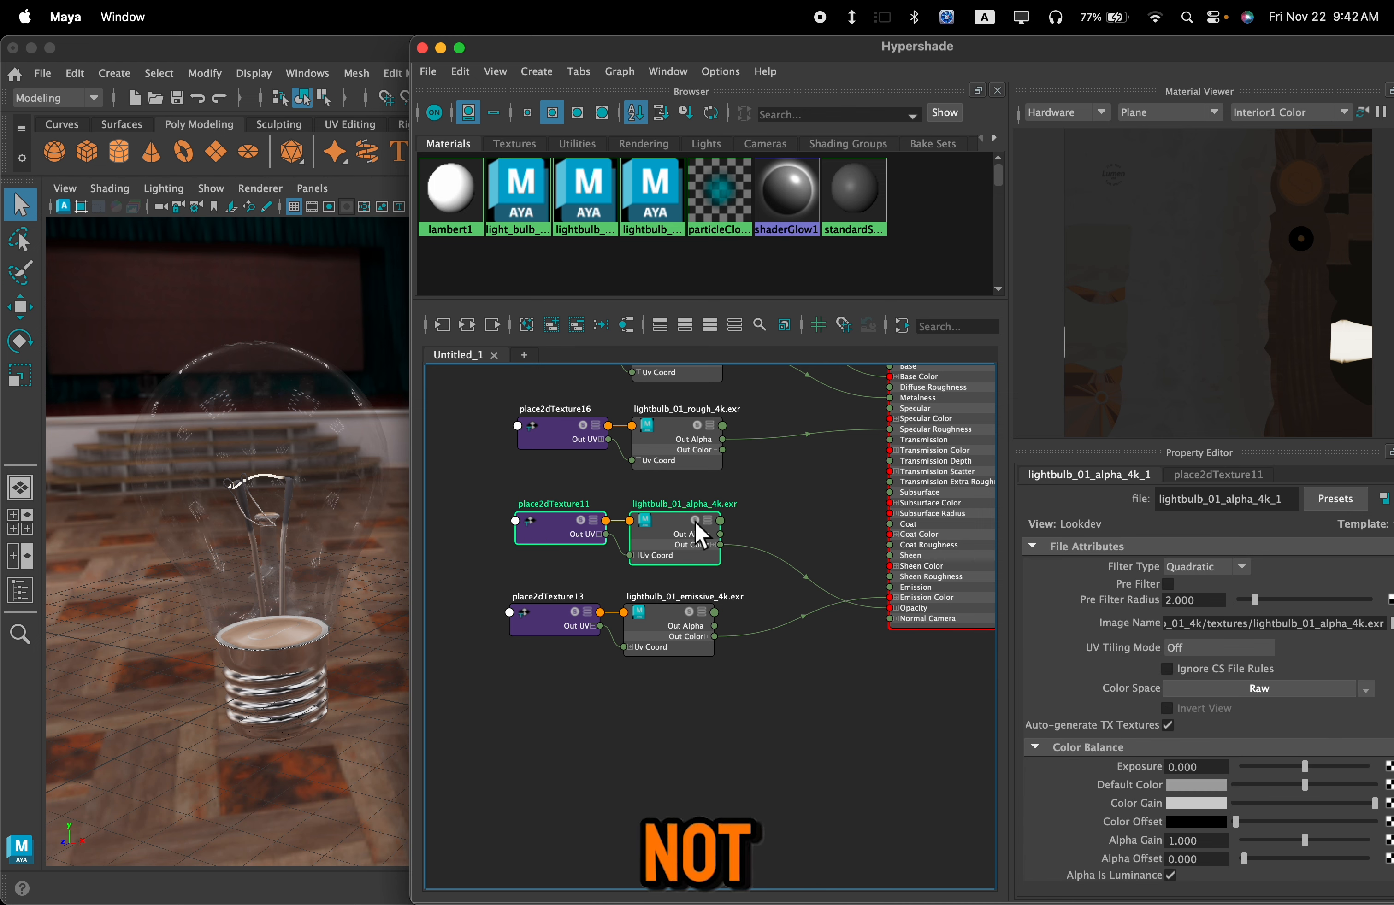
left_click_drag(683, 520, 673, 695)
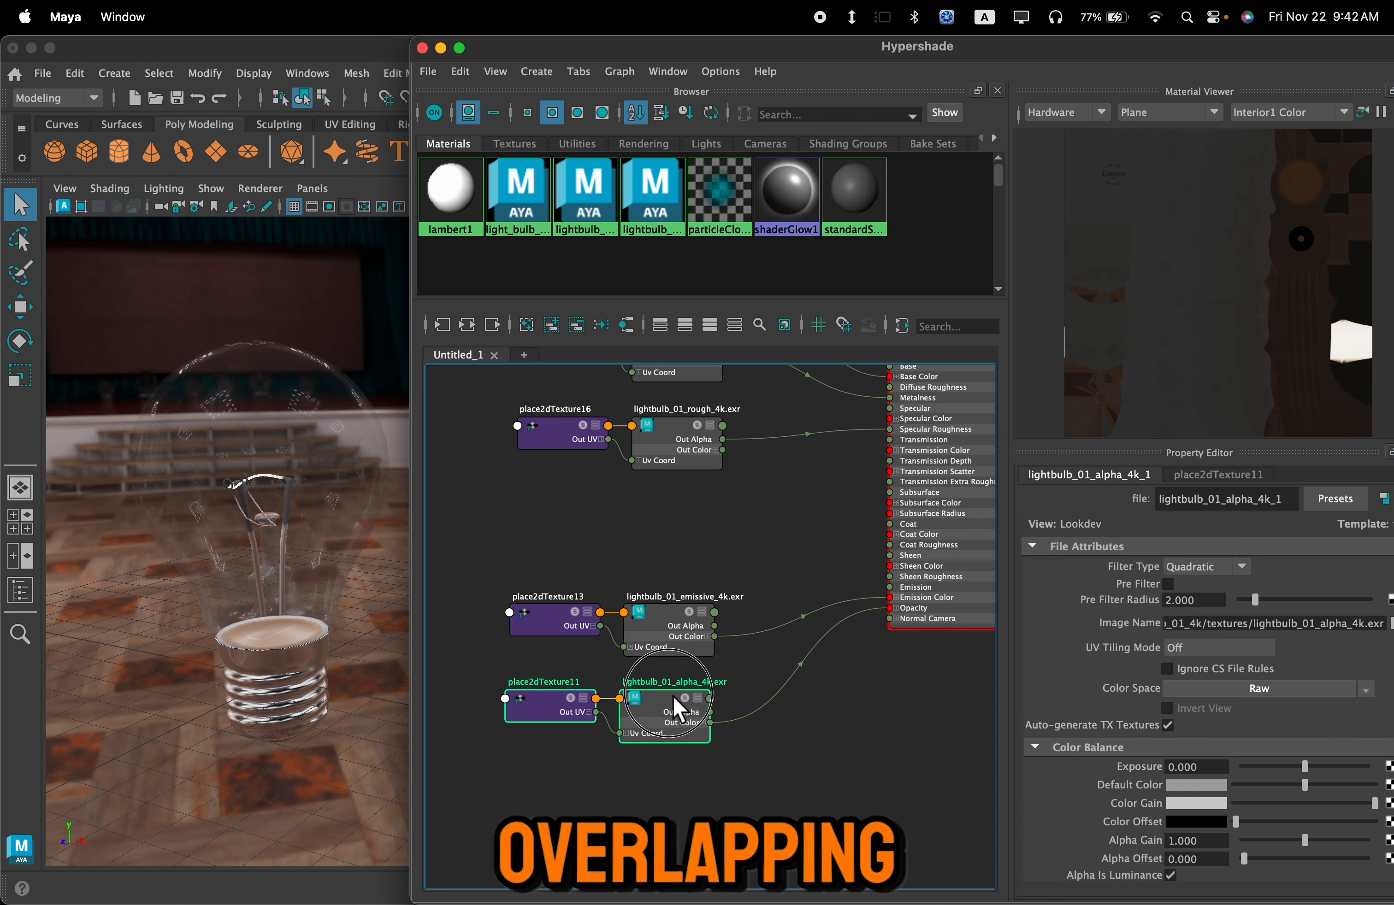
left_click_drag(768, 529, 507, 803)
left_click_drag(664, 702, 676, 607)
Step: Review the light bulb's complete shading network, from the five texture maps to the shading group
scroll(699, 654, "down", 5)
scroll(846, 558, "up", 2)
mouse_move(821, 470)
middle_mouse_down("alt")
mouse_move(812, 617)
mouse_move(843, 501)
middle_mouse_up("alt")
scroll(748, 588, "up", 2)
scroll(720, 502, "down", 2)
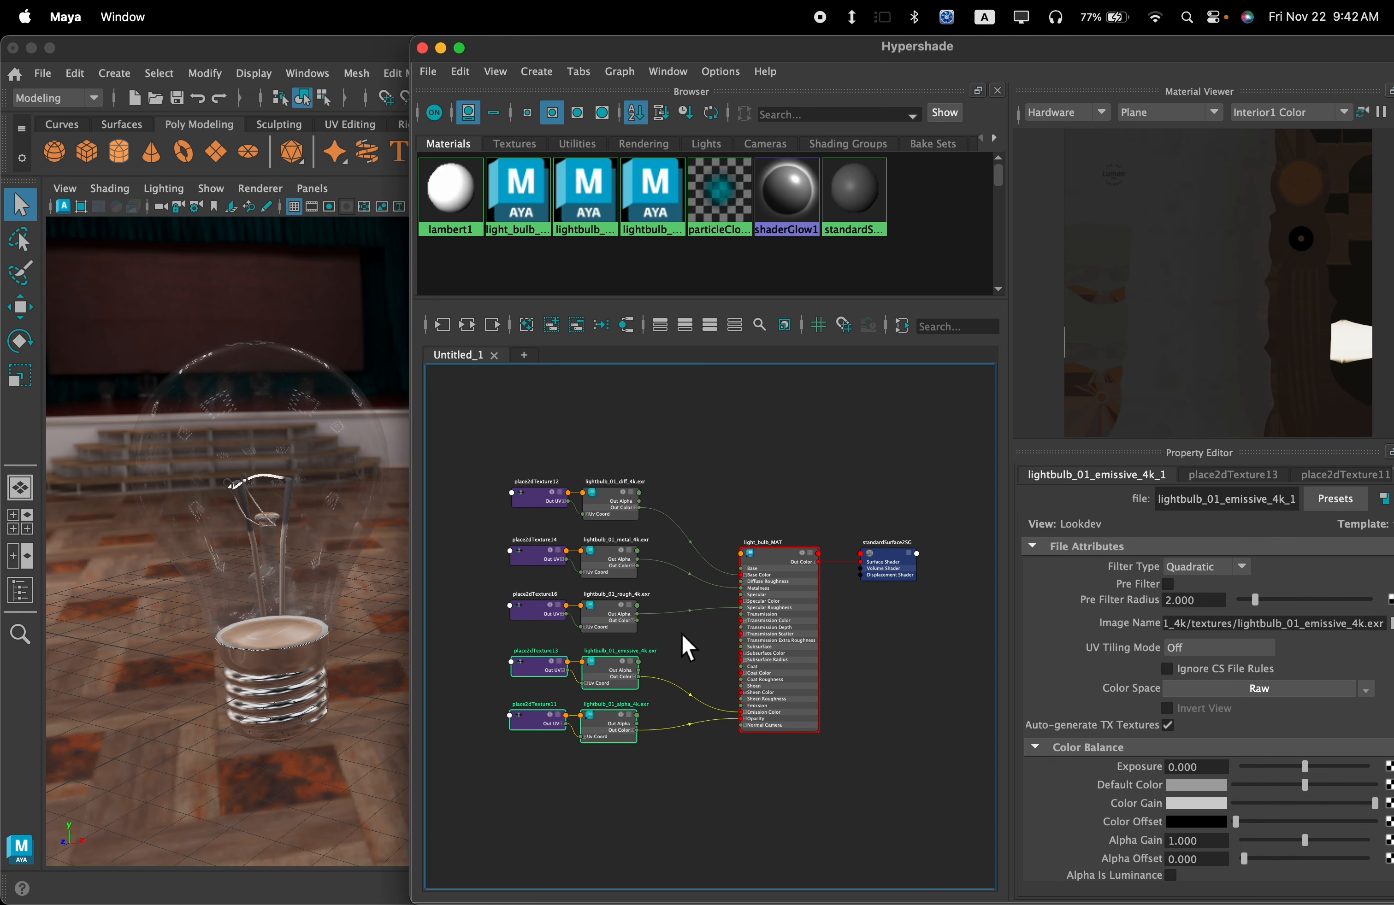
scroll(681, 634, "up", 2)
middle_click_drag(684, 635, 692, 643, "alt")
scroll(691, 641, "down", 2)
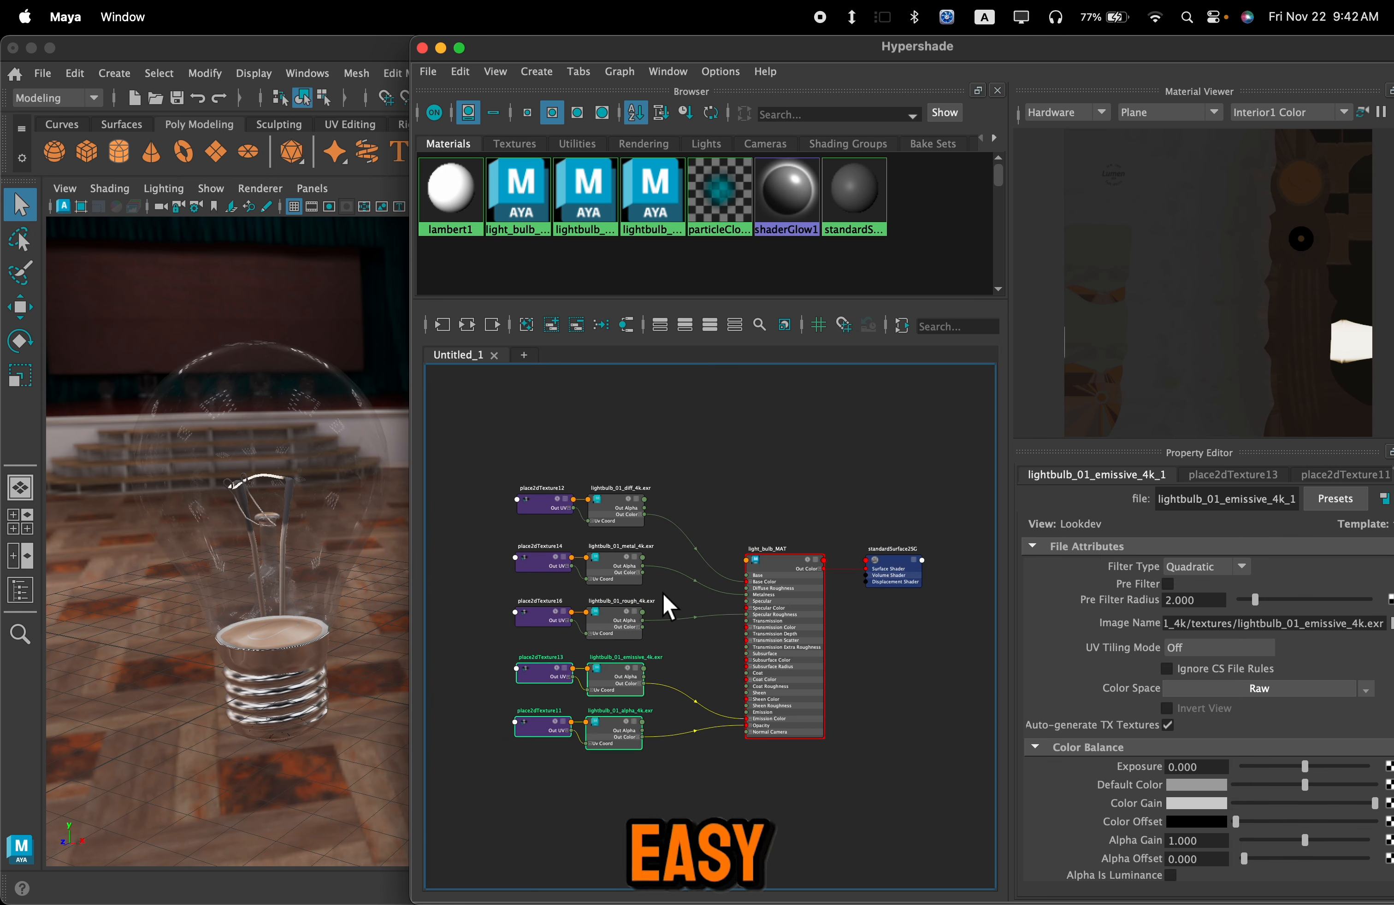
Step: Close the Hypershade and center the light bulb inside the perspective camera's resolution gate with the gate mask on
left_click(317, 78)
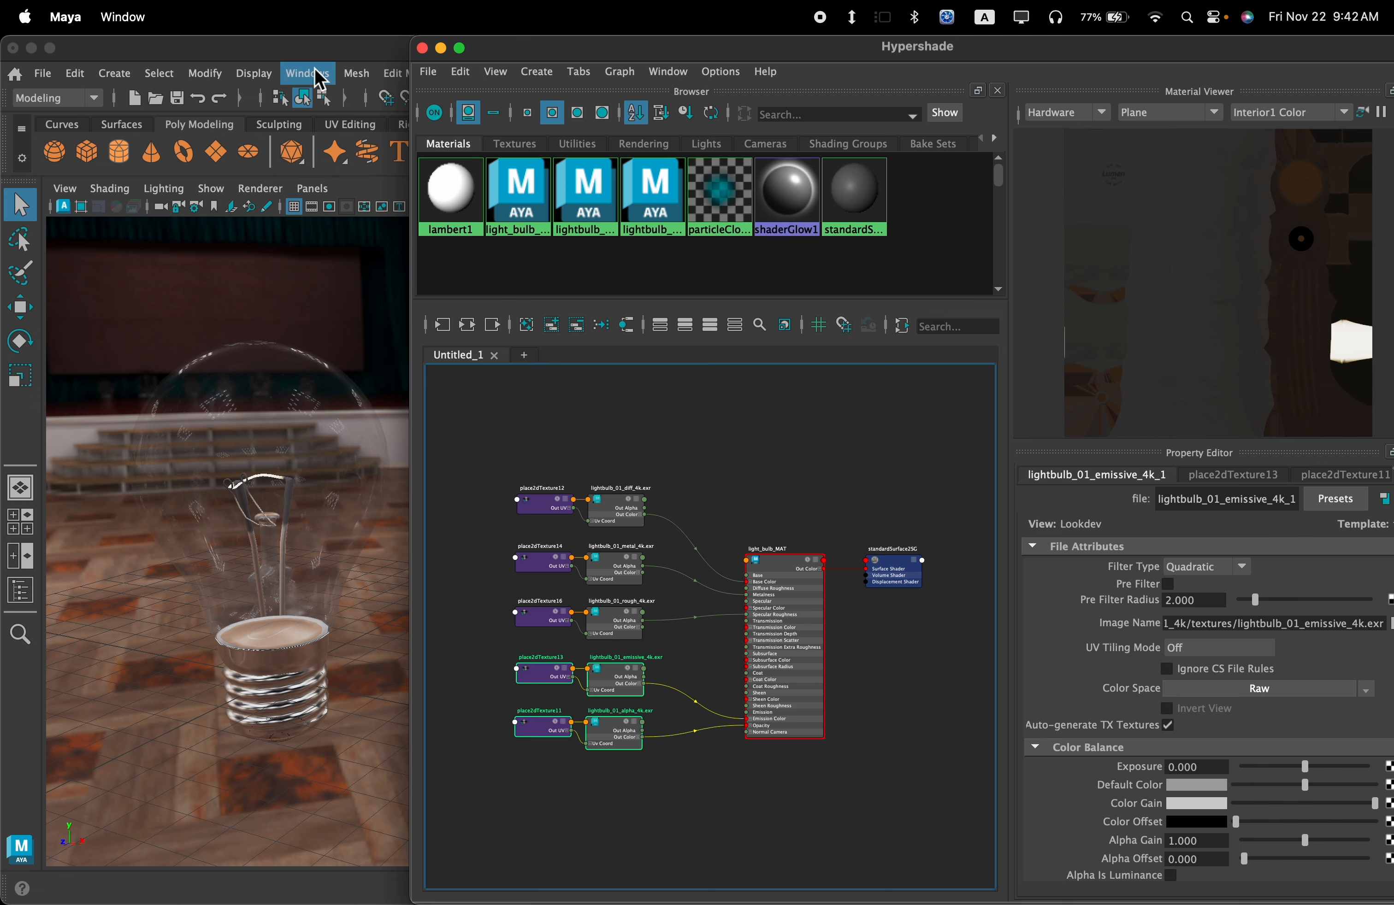
left_click(422, 47)
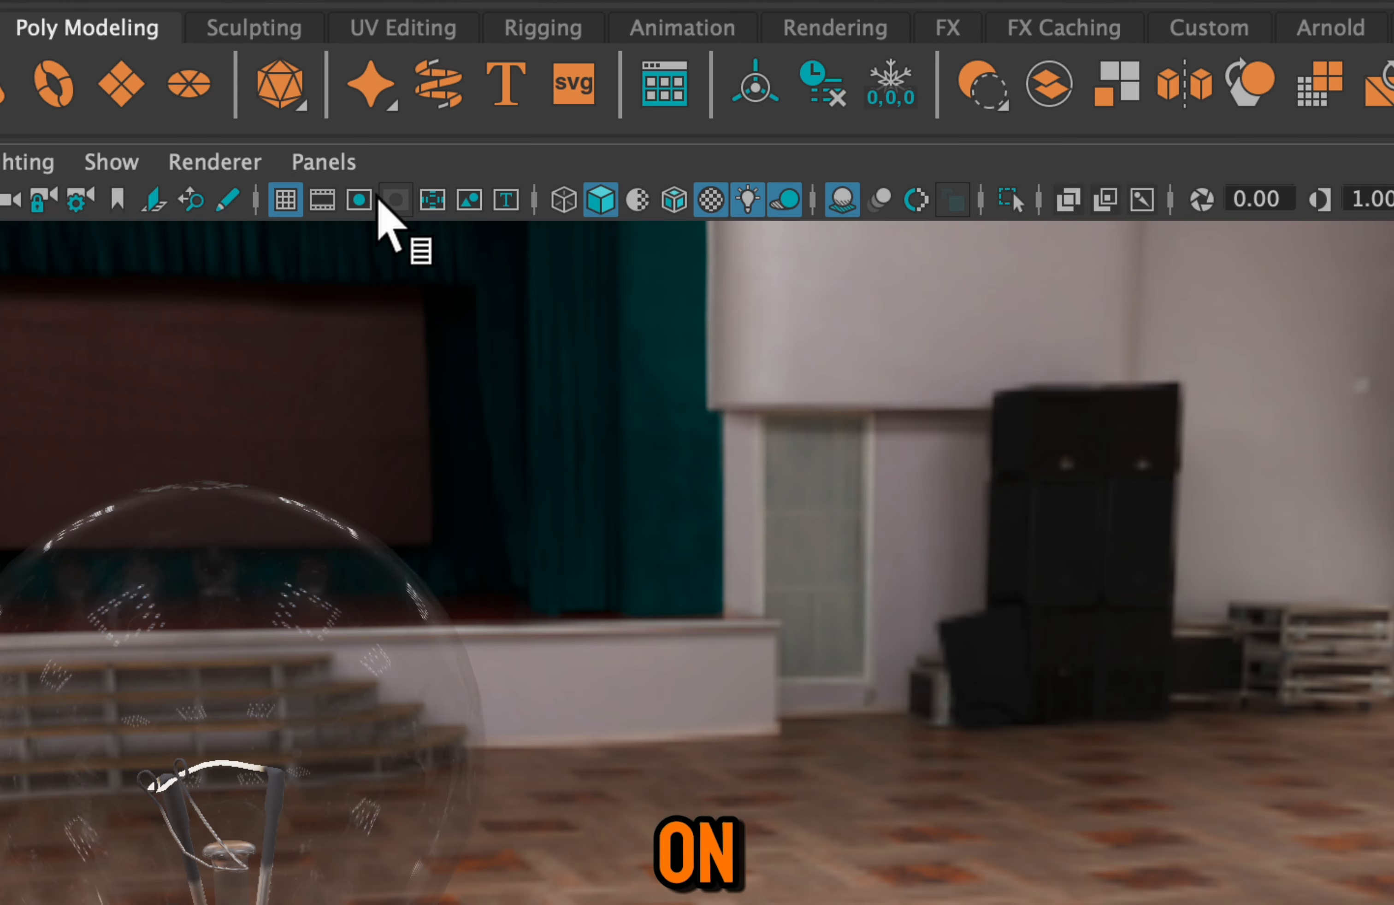
left_click(329, 206)
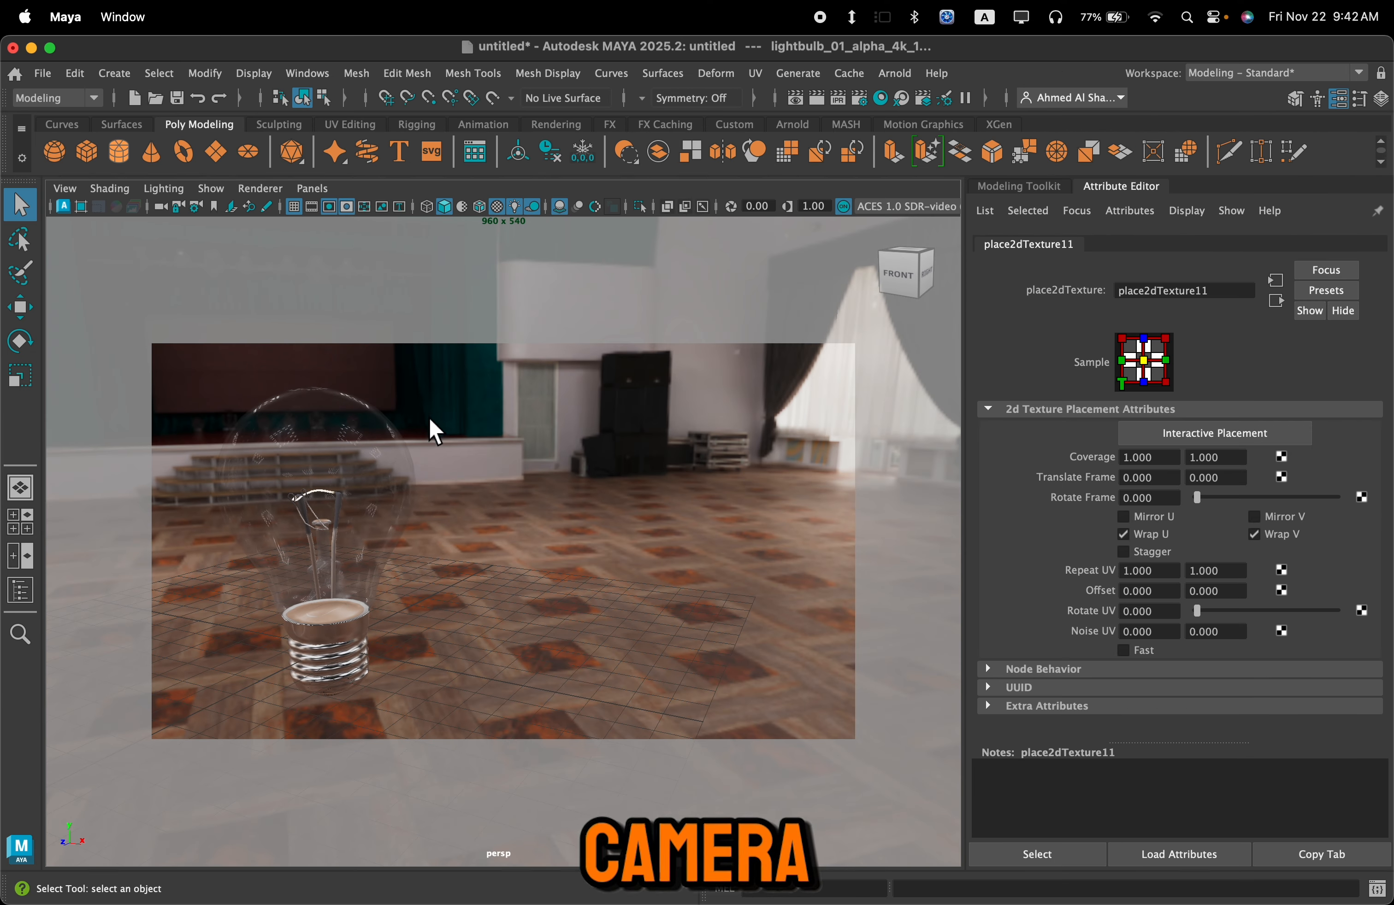
middle_click_drag(421, 444, 645, 411, "alt")
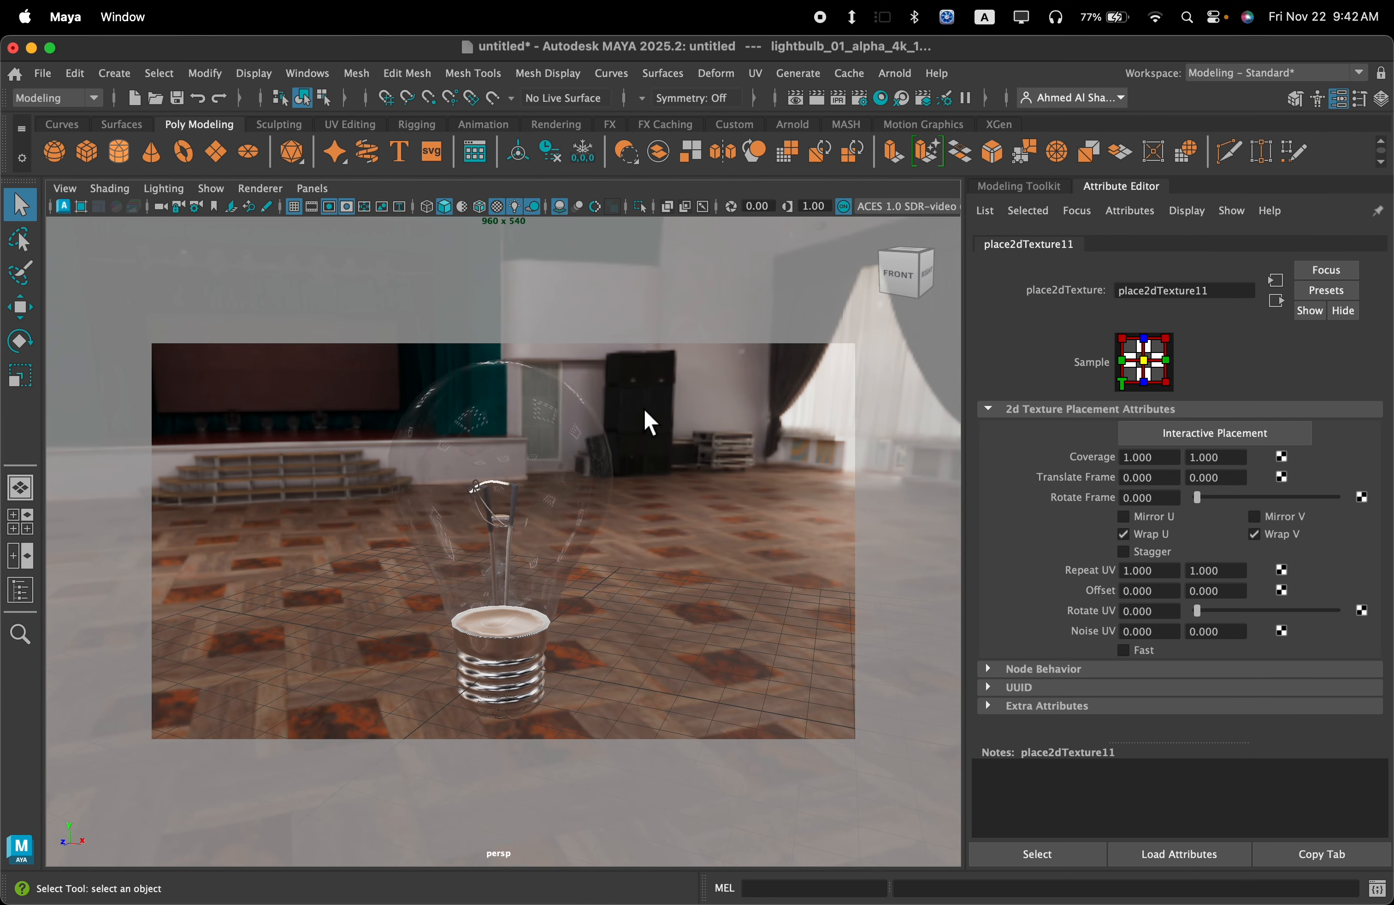
Step: Render the perspective camera in the Arnold RenderView and inspect the glass bulb and its glowing filament
left_click(909, 80)
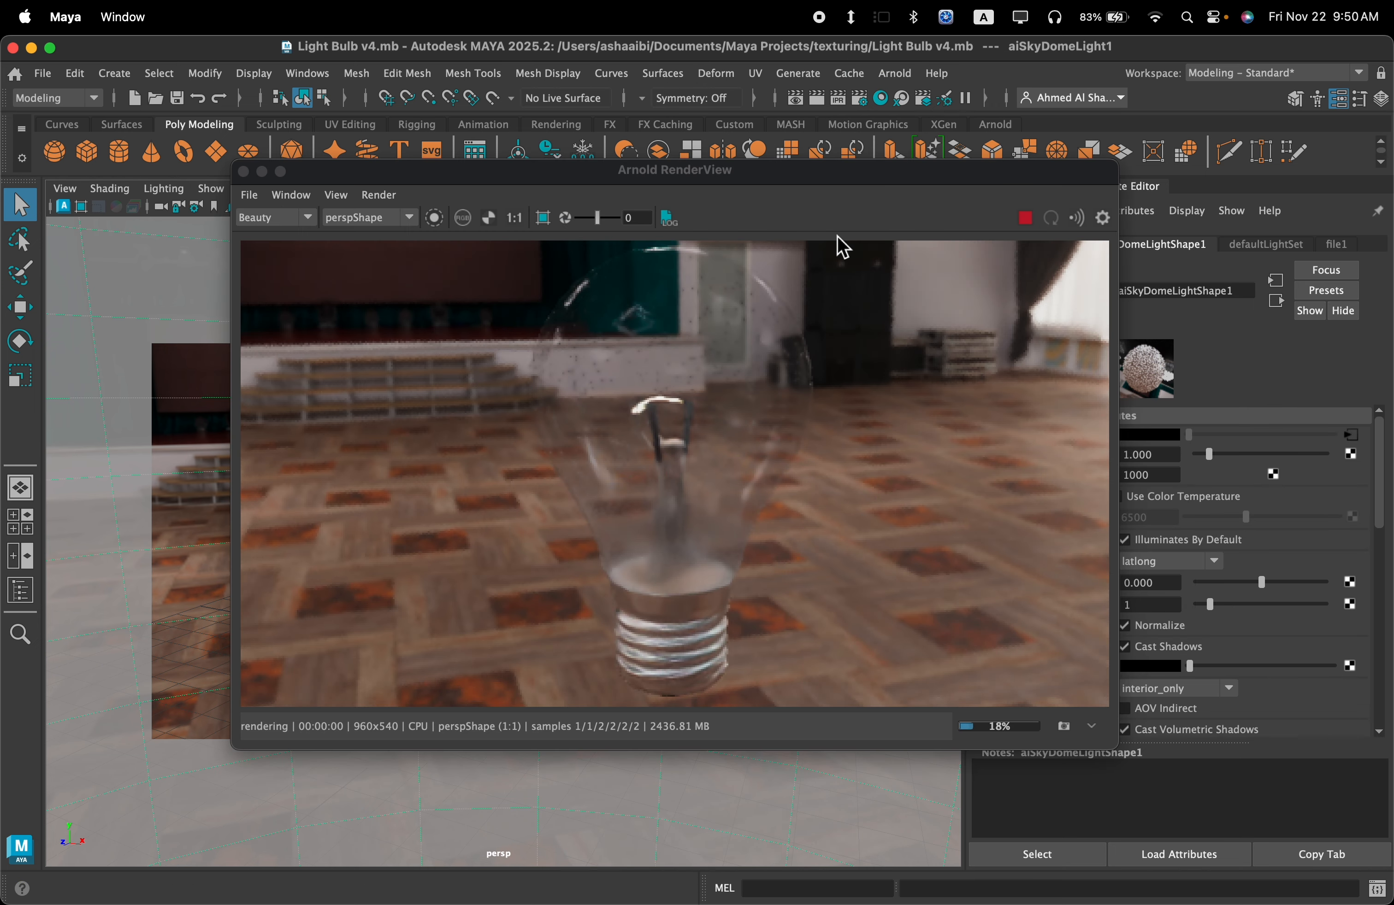
scroll(695, 356, "down", 3)
middle_click_drag(701, 333, 656, 397, "alt")
scroll(674, 436, "up", 3)
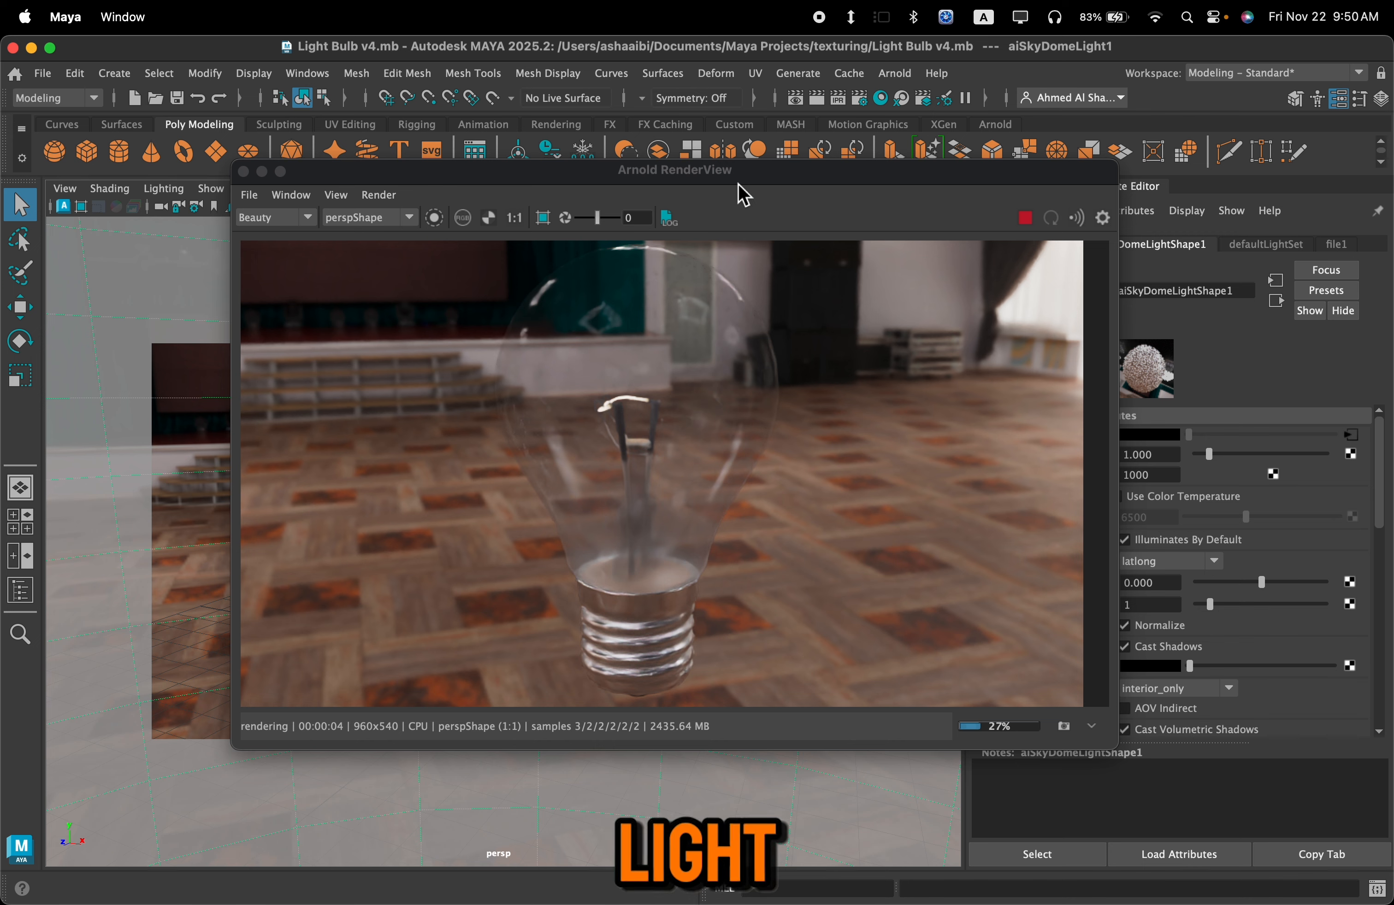
Step: Set aiSkyDomeLightShape1's Camera visibility to 0, with the RenderView moved off its attributes, and inspect the updated bulb render
left_click_drag(754, 184, 541, 286)
left_click(755, 251)
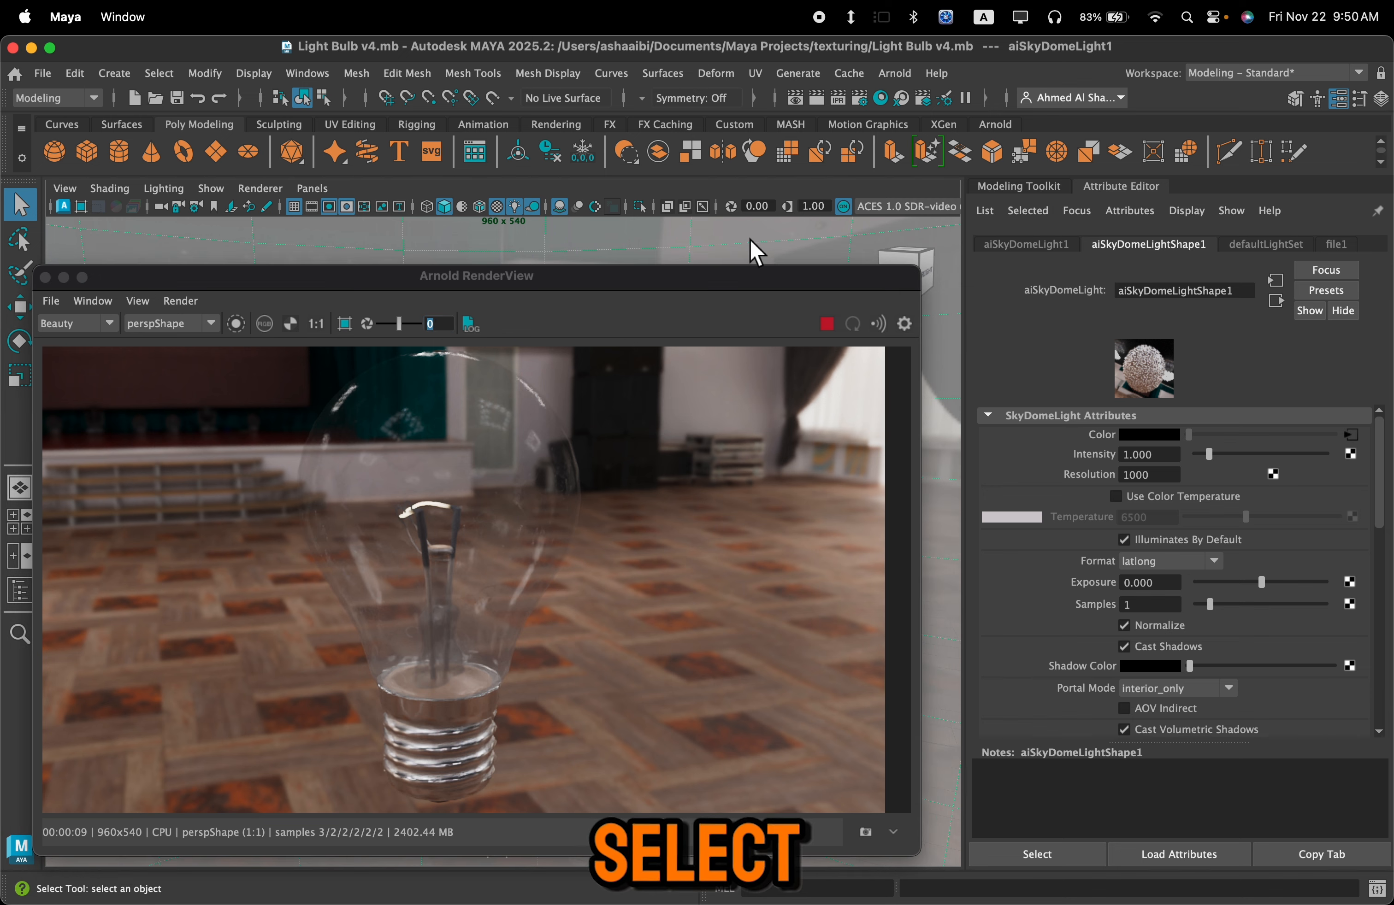
scroll(1085, 499, "down", 8)
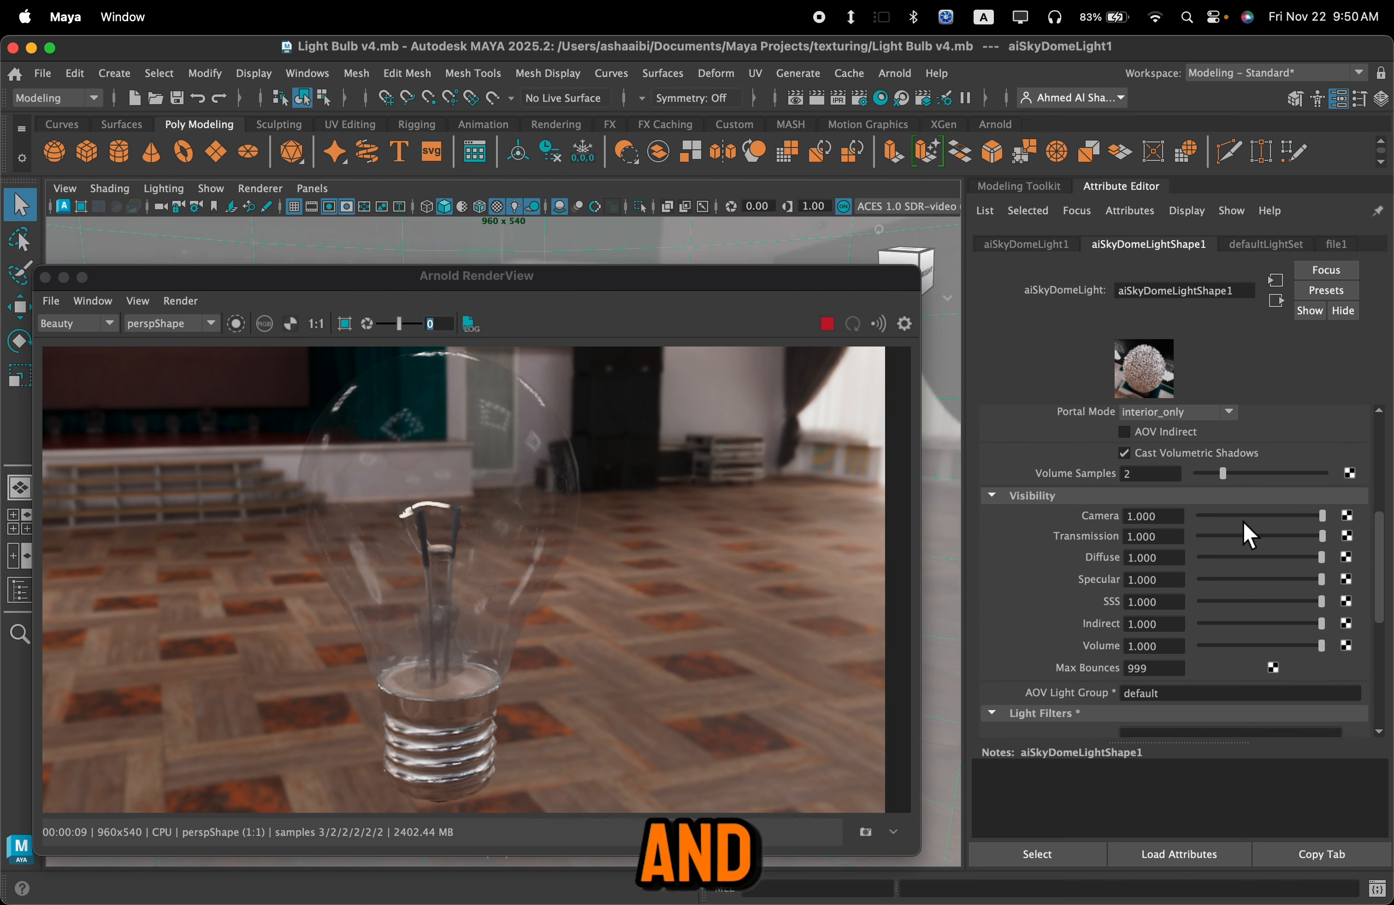
left_click_drag(1227, 532, 1199, 519)
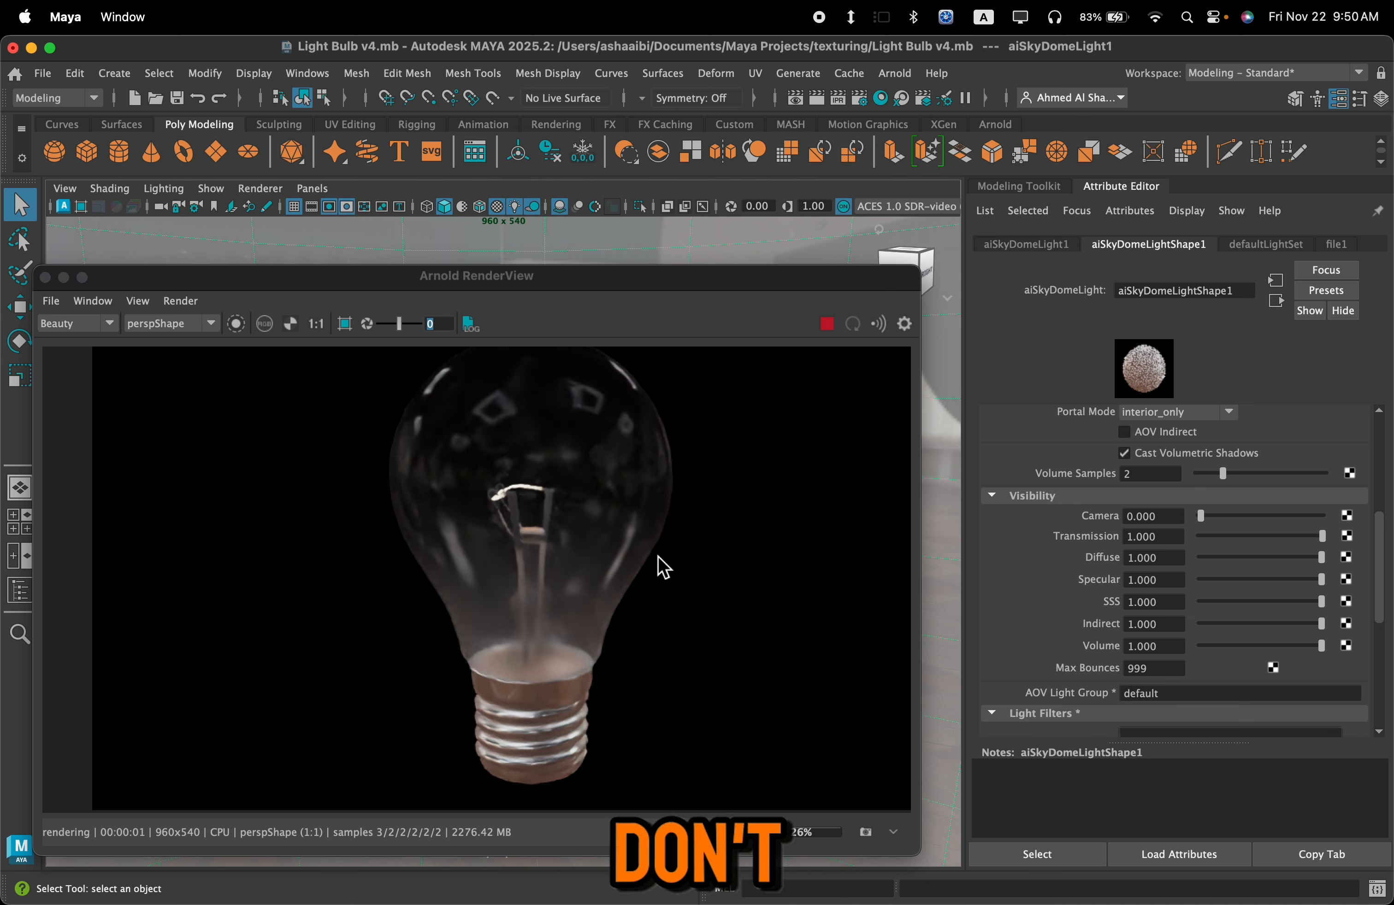
scroll(653, 532, "down", 2)
middle_click_drag(602, 478, 587, 497)
scroll(581, 509, "up", 2)
scroll(601, 607, "down", 2)
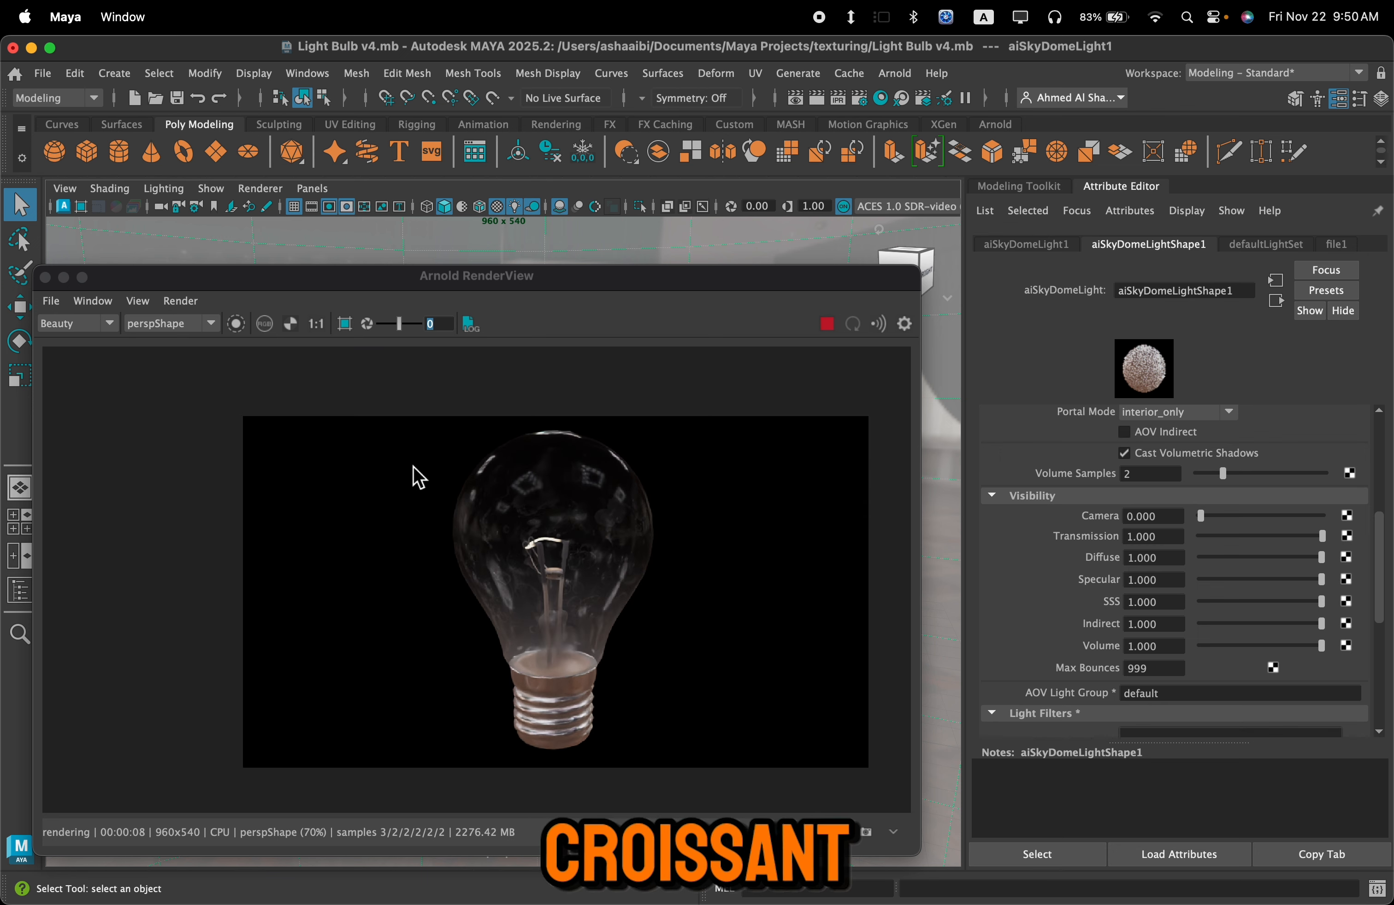
Step: Store a snapshot of the light bulb render and close the Arnold RenderView
left_click(872, 830)
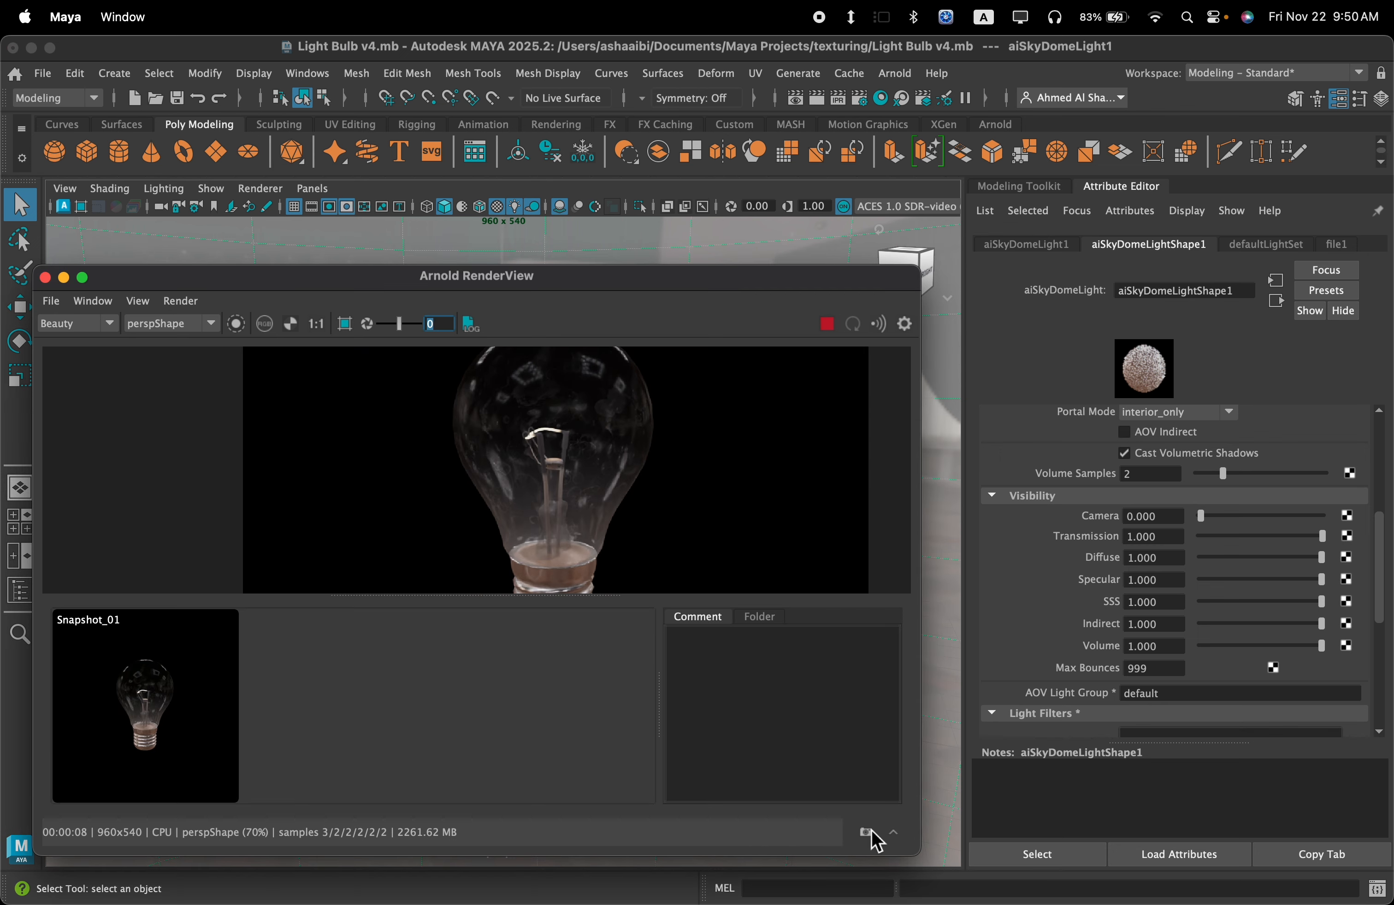
left_click(45, 277)
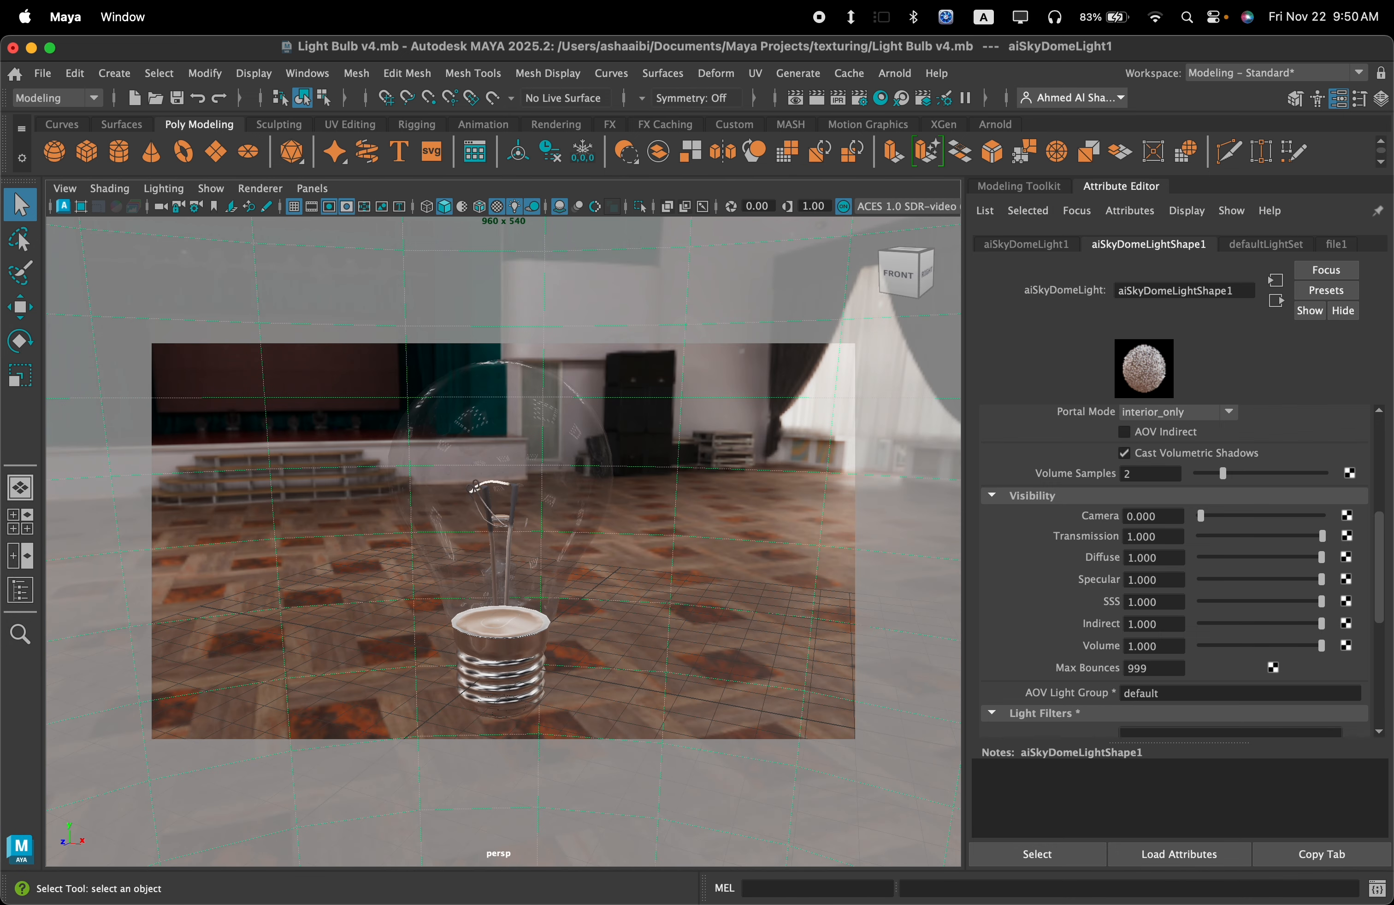
Step: Switch the viewport to a newly created perspective camera
left_click(316, 194)
mouse_move(458, 207)
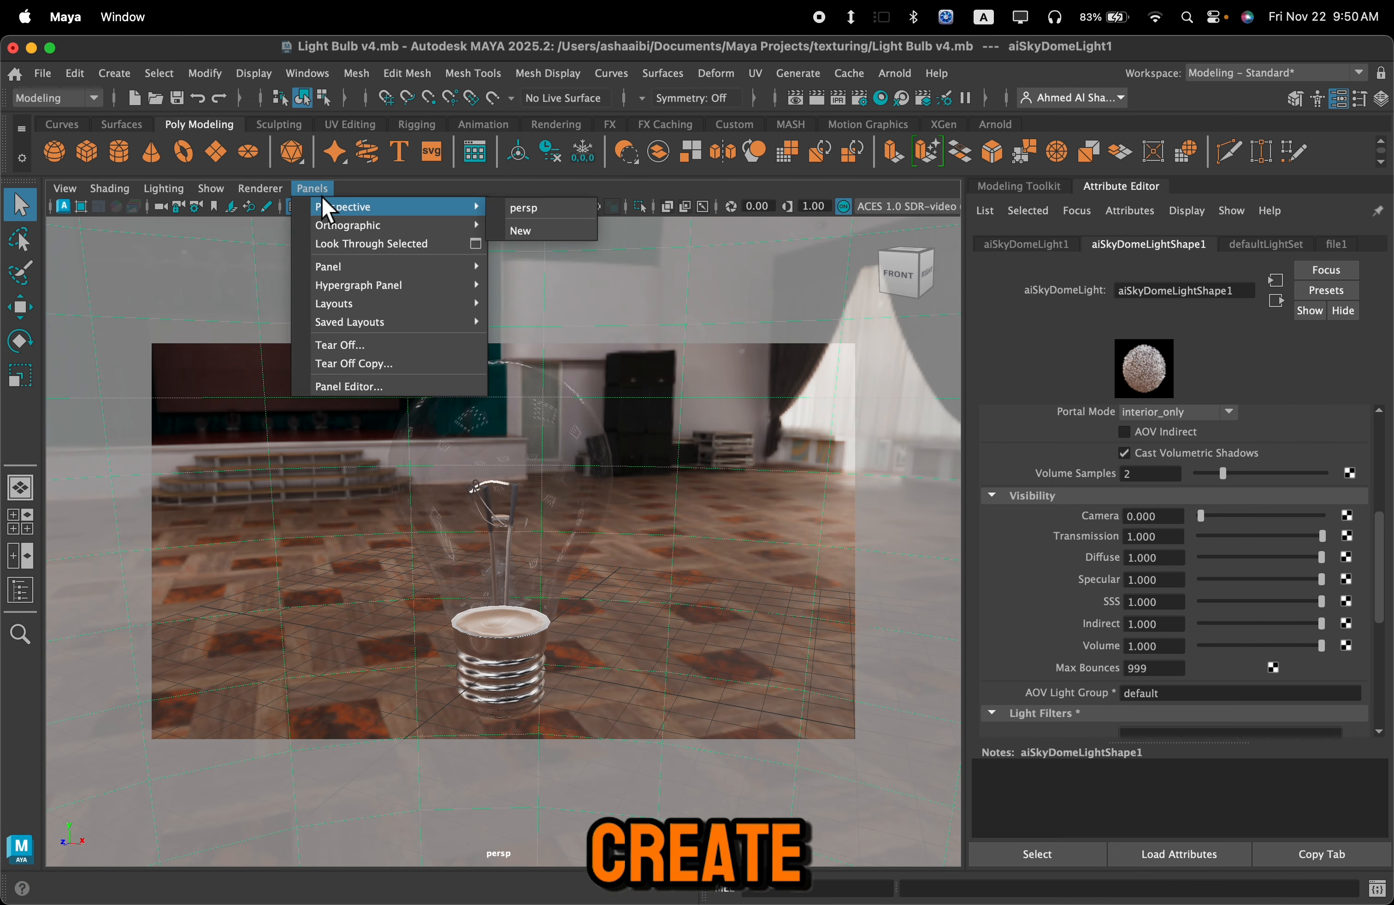
left_click(532, 231)
Step: Switch to Finder and bring croissant_4k.fbx from the croissant_4k folder into the Maya scene
key("super+Tab")
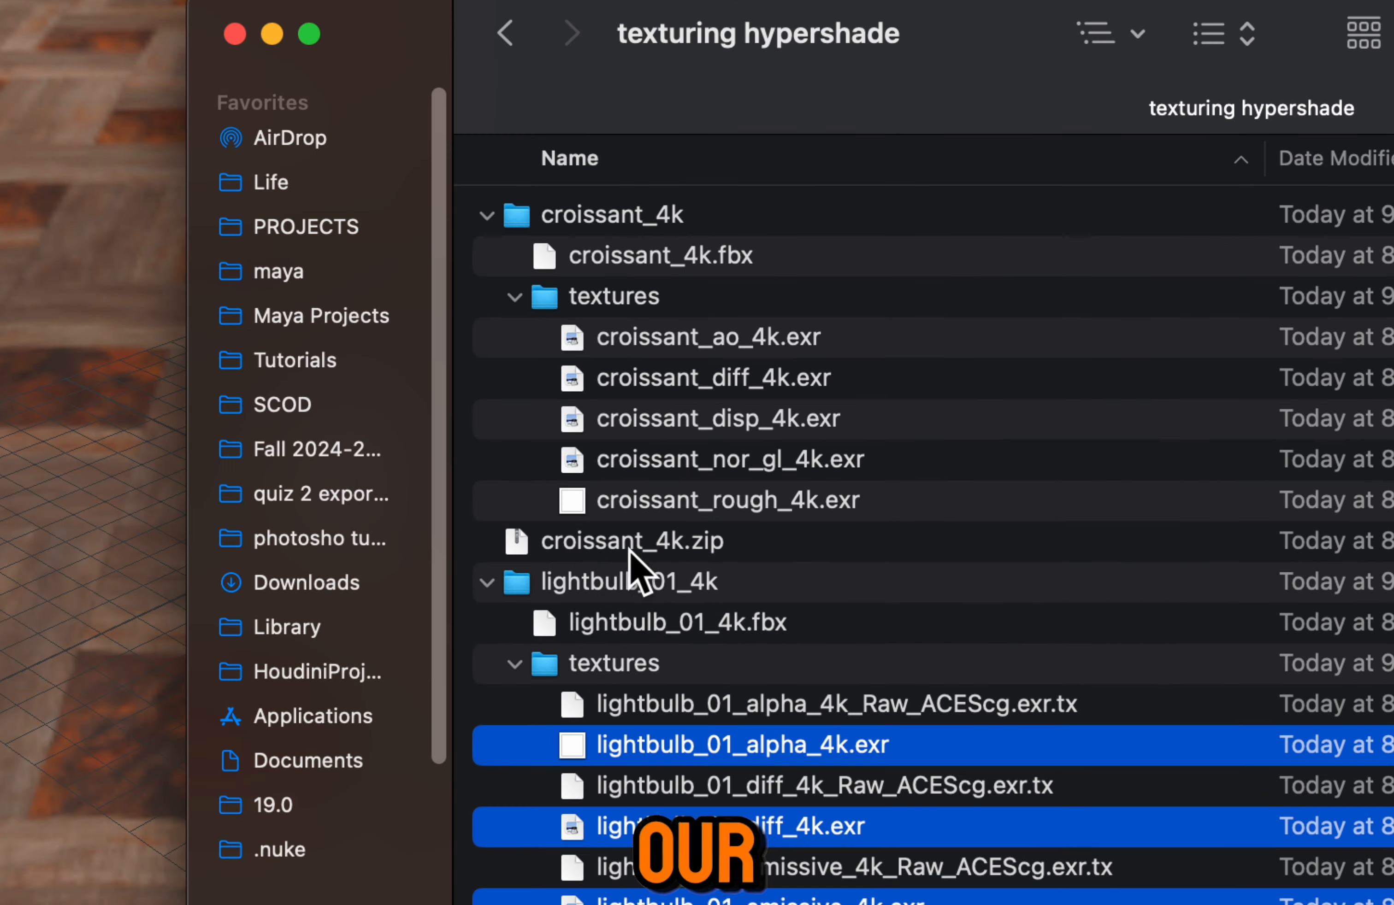
left_click(685, 623)
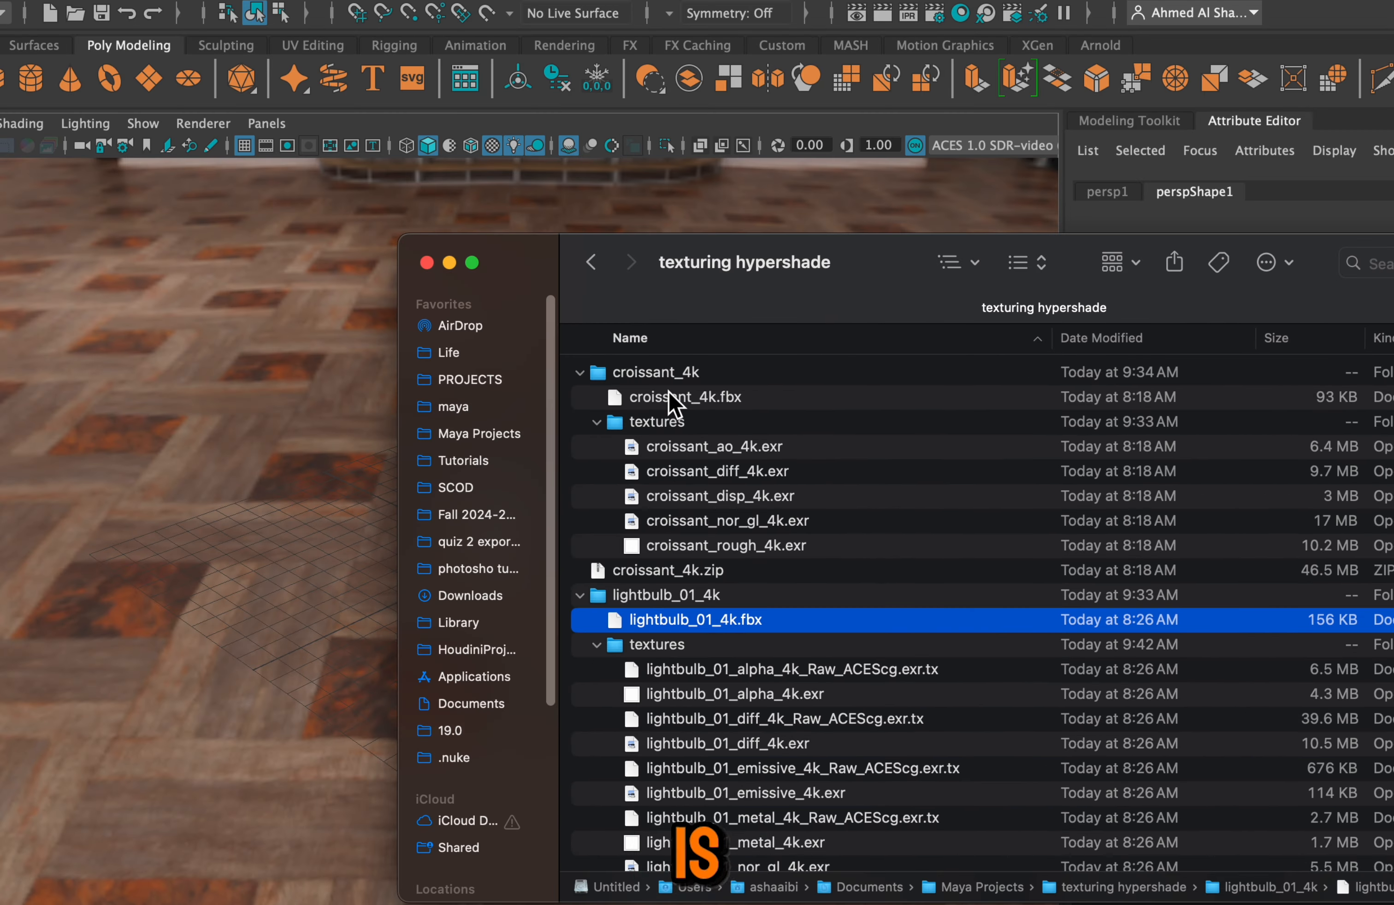
left_click(669, 395)
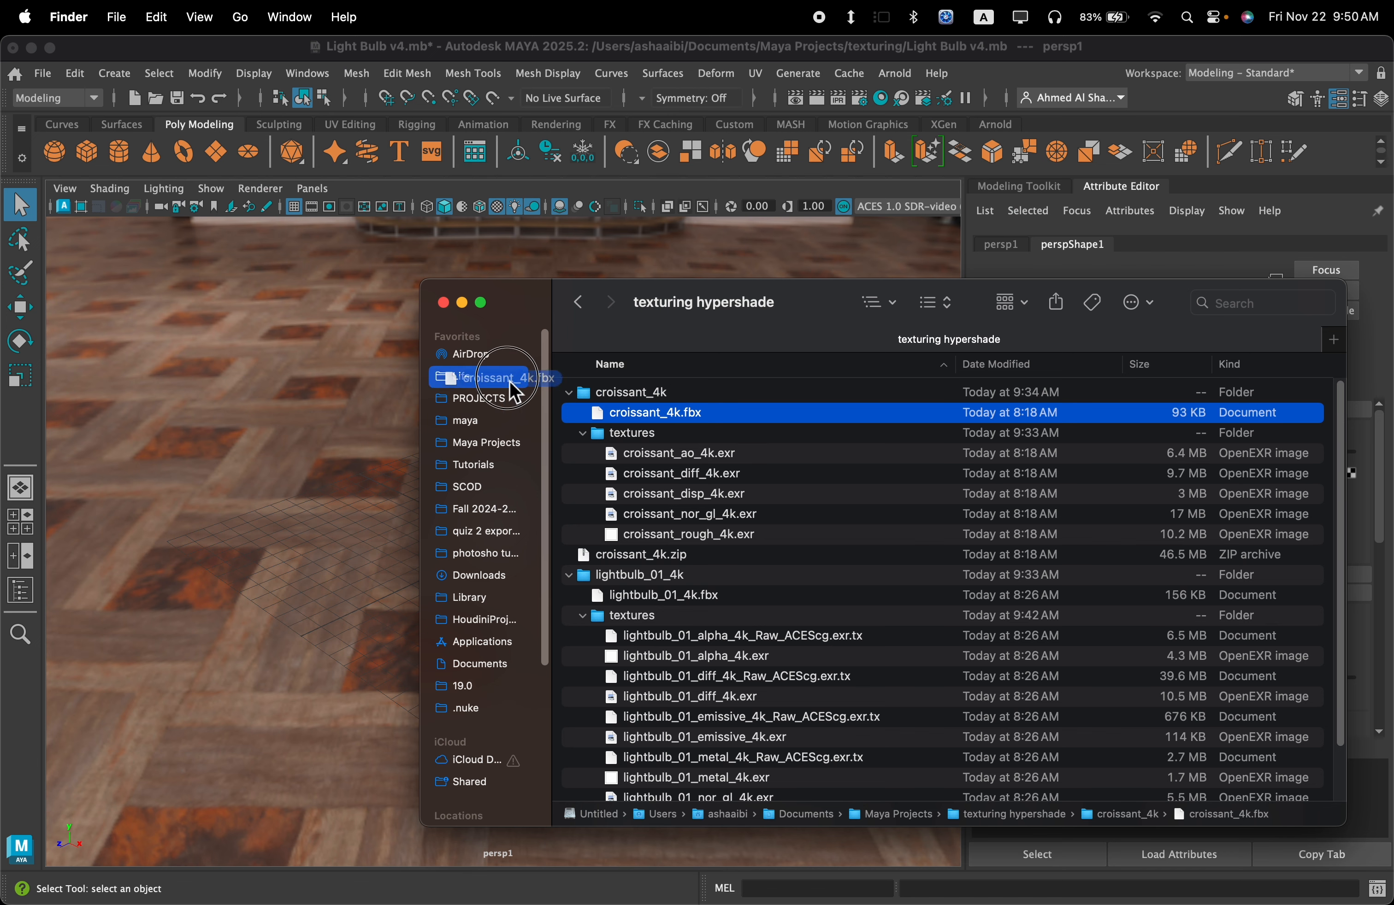
left_click_drag(511, 382, 380, 429)
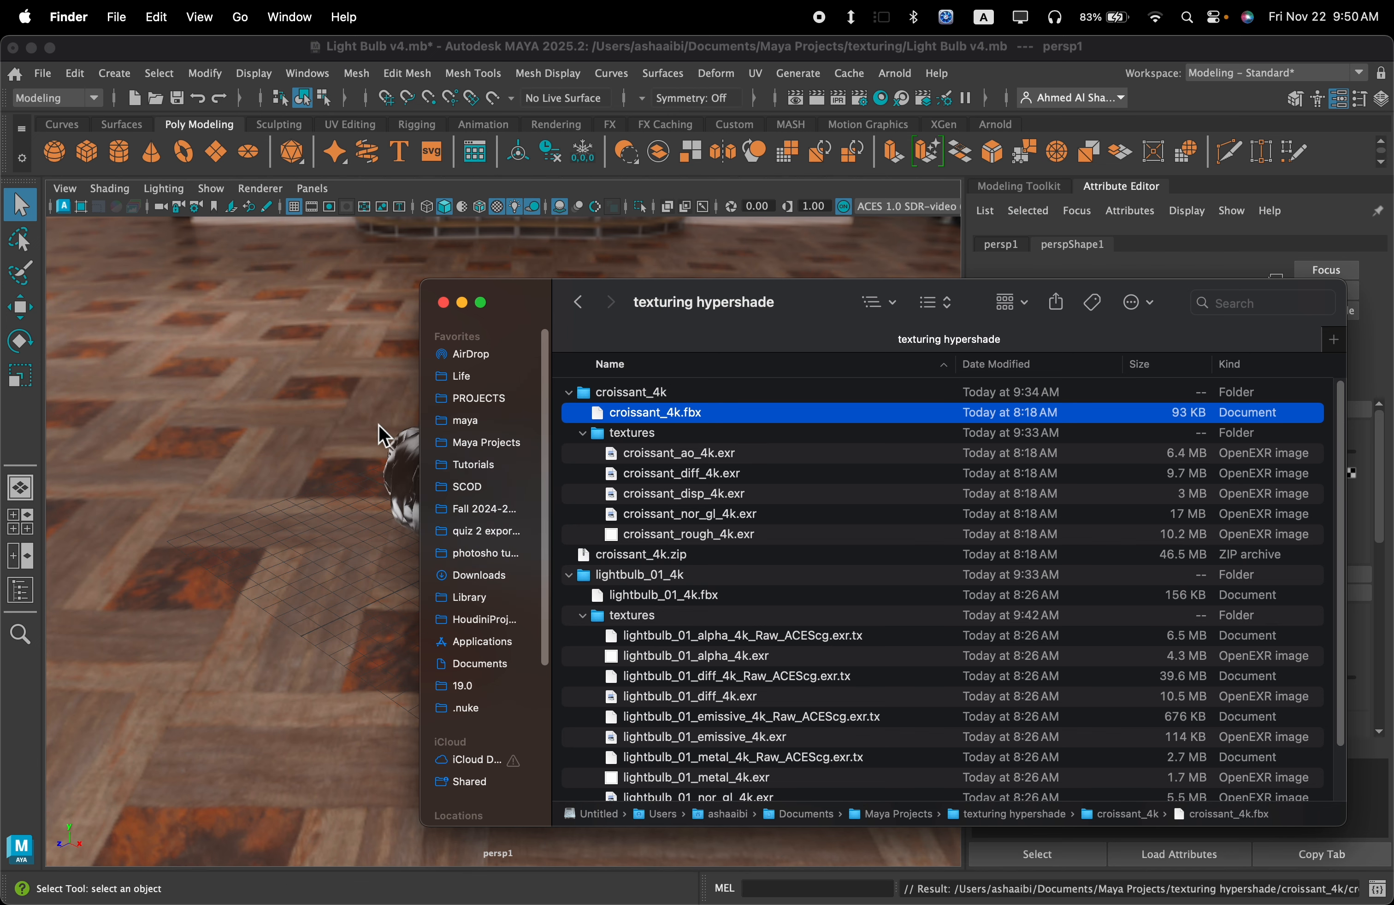
left_click(669, 45)
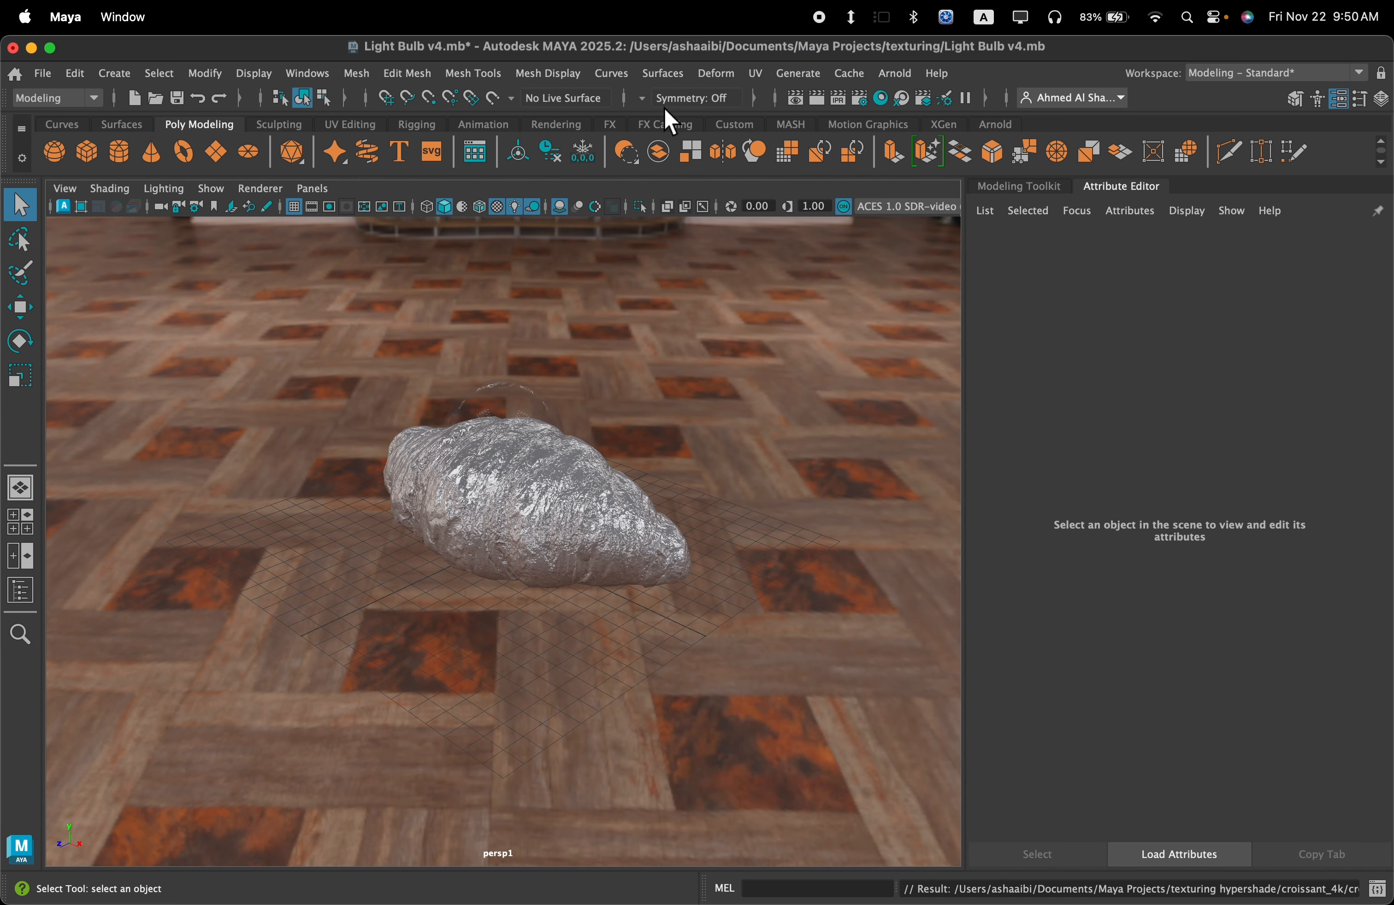
Step: Move the croissant along the X axis well away from the light bulb and frame it in the viewport
key("w")
left_click(529, 506)
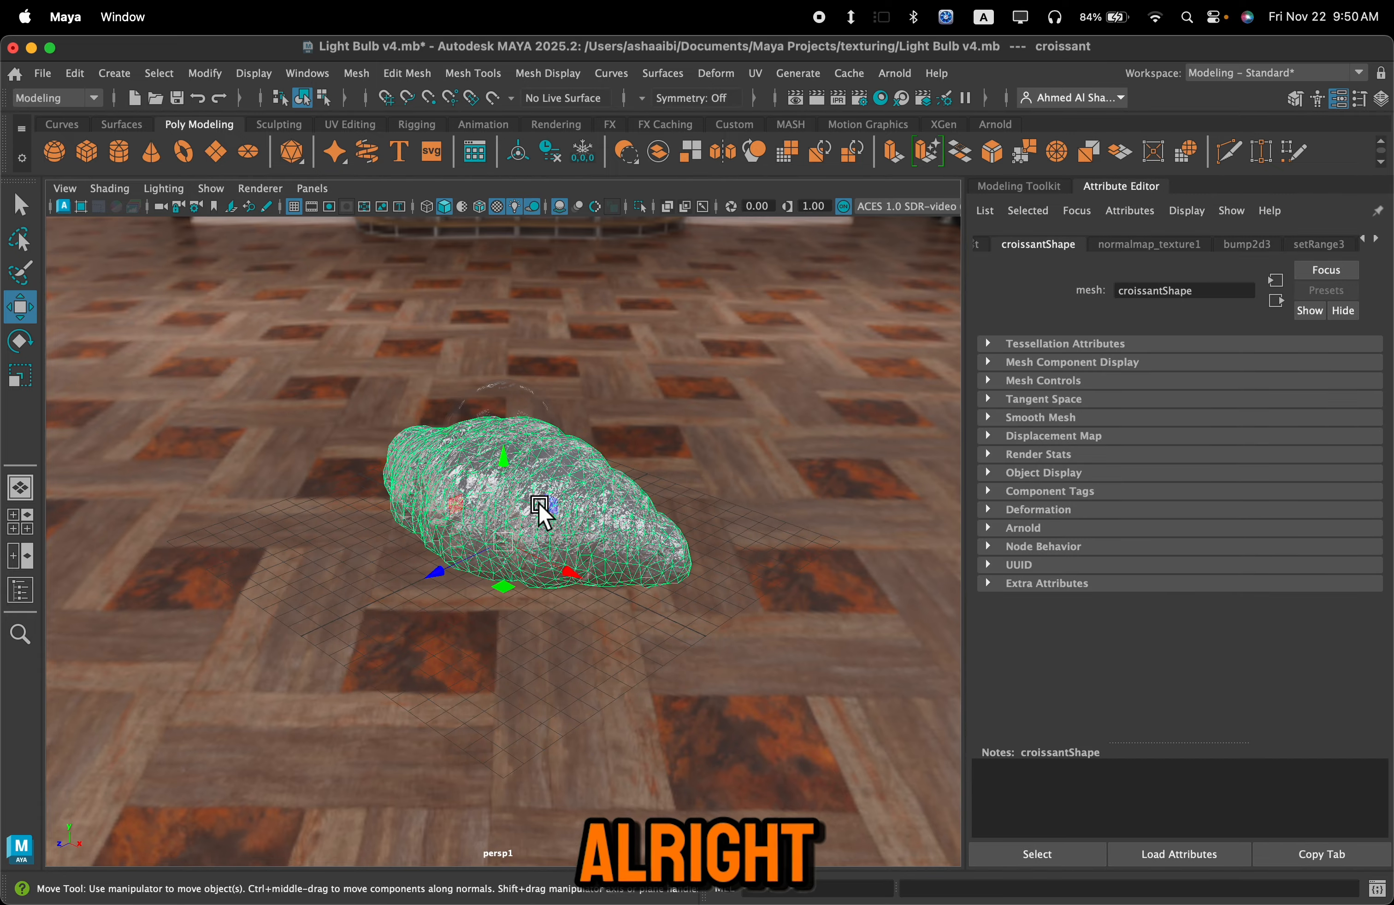
left_click_drag(569, 574, 905, 653)
scroll(681, 537, "down", 3)
middle_click_drag(663, 508, 517, 400, "alt")
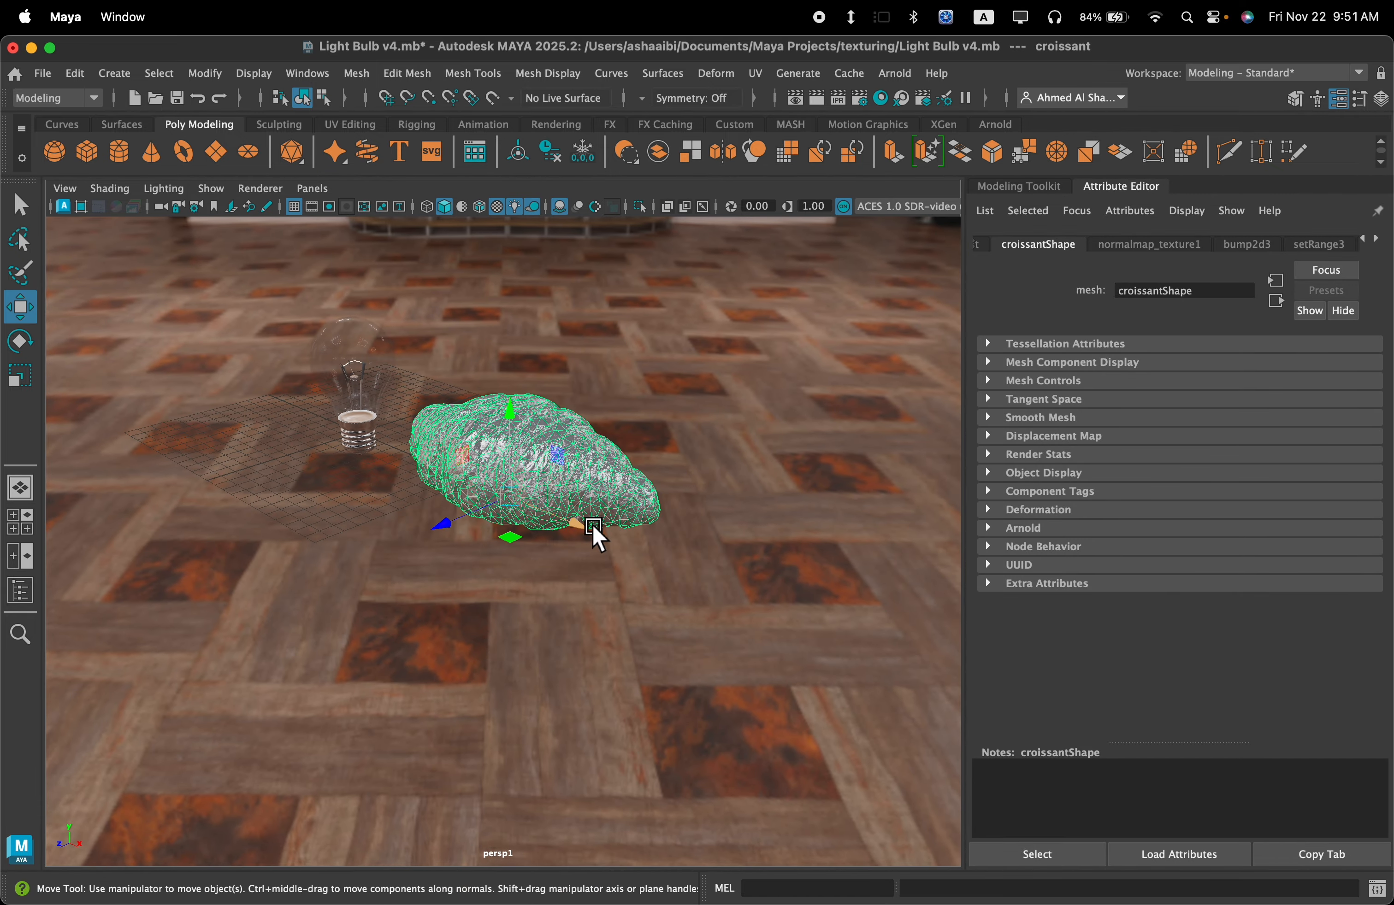
left_click_drag(592, 526, 937, 591)
middle_click_drag(808, 511, 628, 439, "alt")
left_click_drag(529, 482, 668, 489, "alt")
middle_click_drag(685, 443, 483, 555, "alt")
right_click_drag(483, 555, 678, 508, "alt")
middle_click_drag(698, 469, 681, 555, "alt")
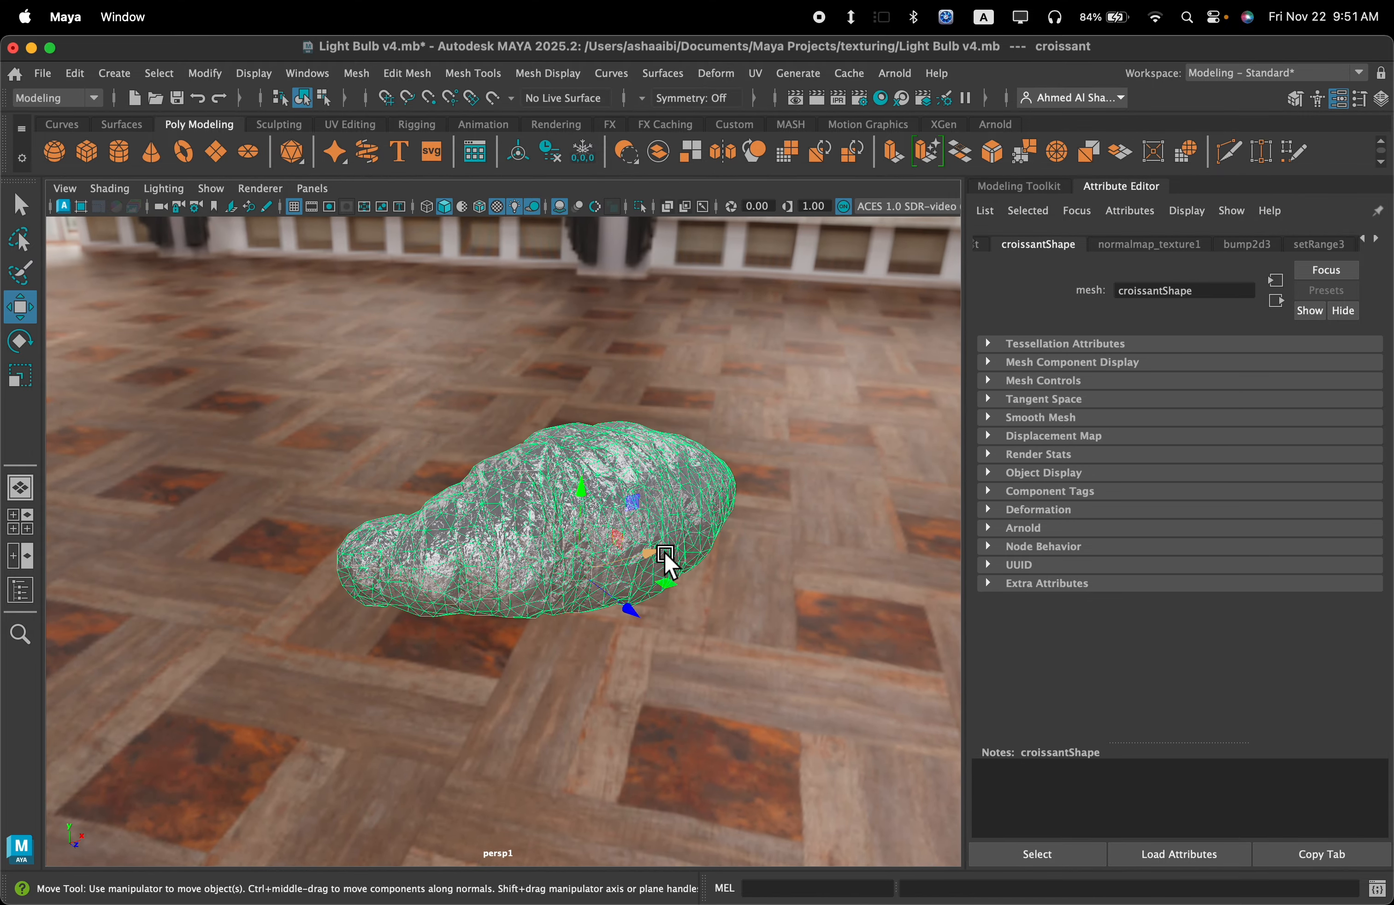
left_click_drag(664, 555, 713, 524)
middle_click_drag(713, 524, 695, 538, "alt")
scroll(693, 536, "up", 5)
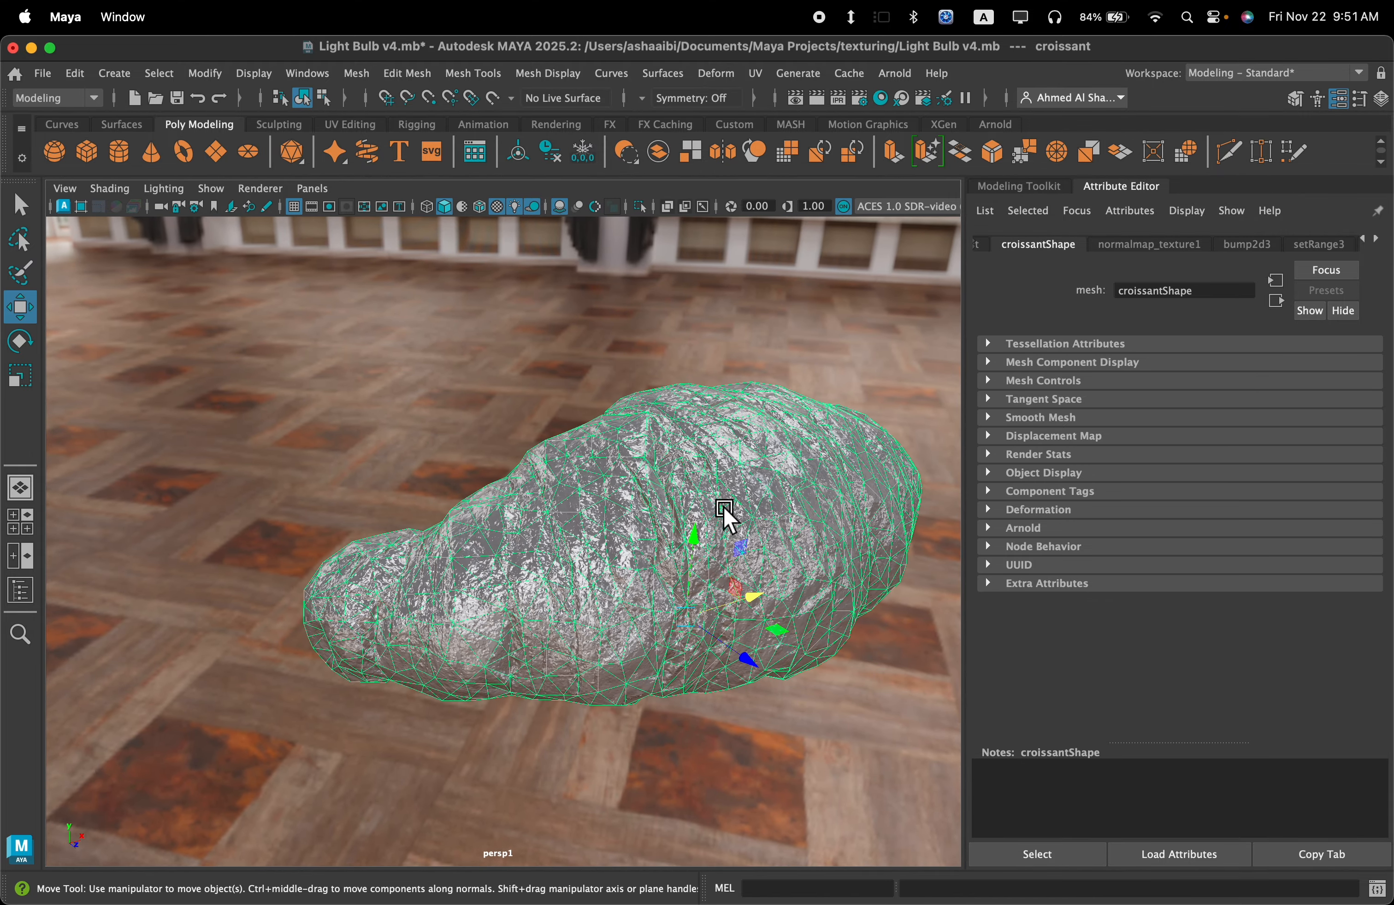
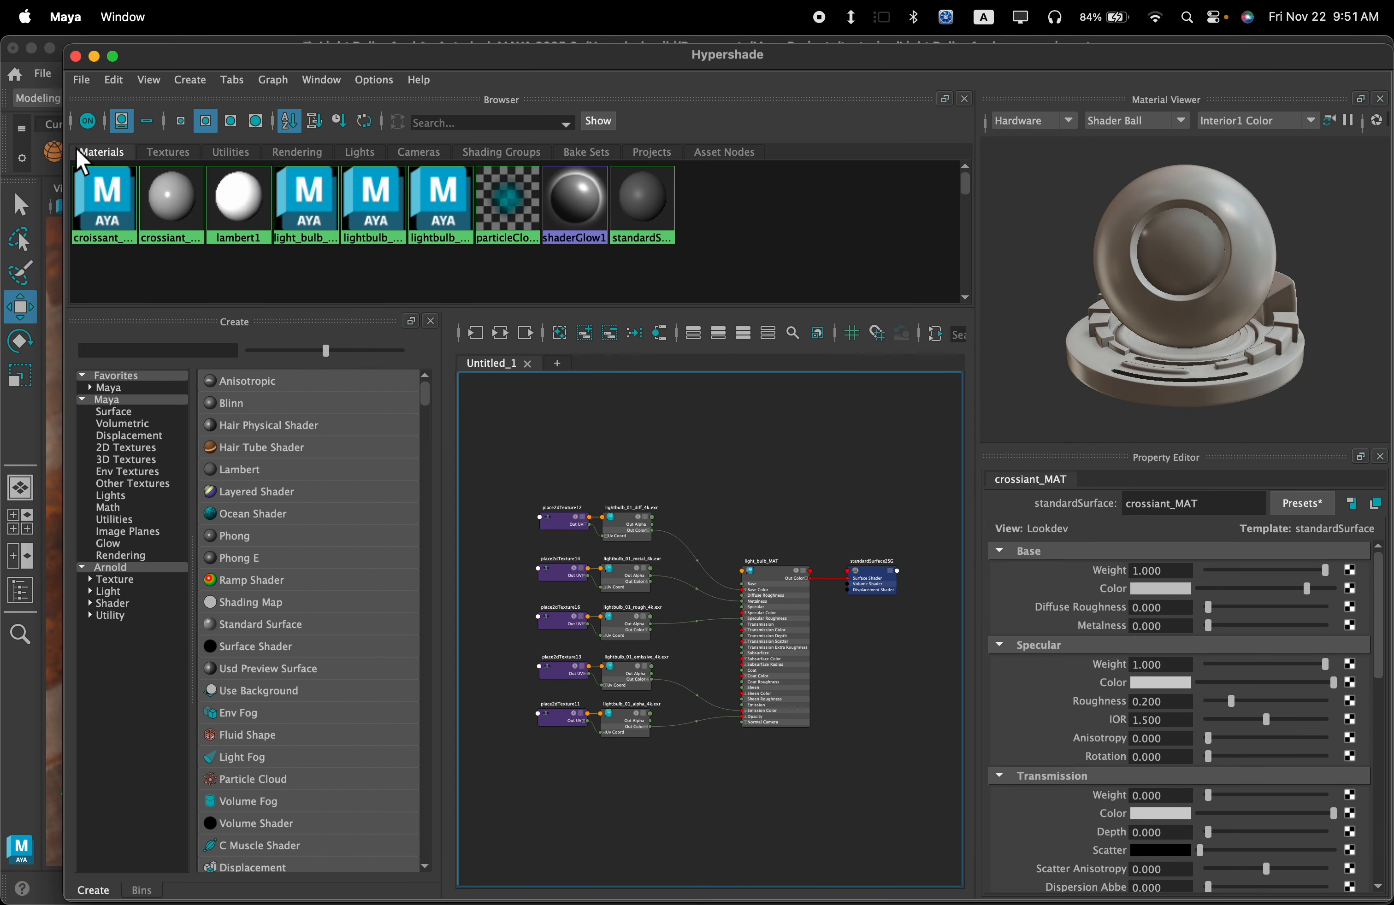
Step: Close the Hypershade's Create pane and narrow the Hypershade window so the croissant stays visible beside it
left_click(430, 321)
left_click(430, 320)
left_click(66, 231)
left_click_drag(69, 235, 458, 248)
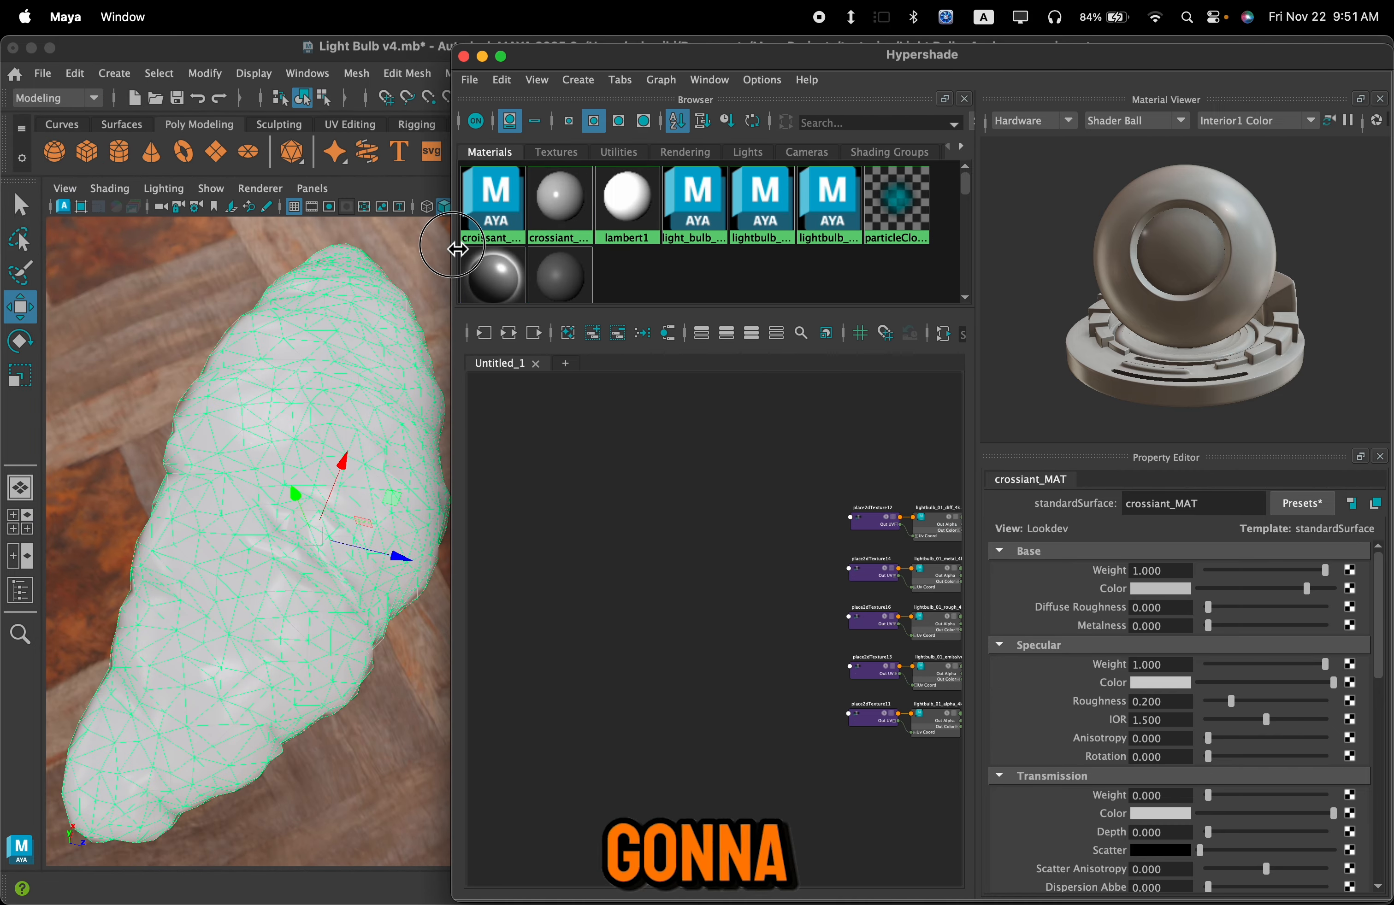
right_click_drag(246, 276, 252, 267, "alt")
mouse_move(280, 297)
middle_mouse_down("alt")
mouse_move(259, 284)
mouse_move(265, 296)
middle_mouse_up("alt")
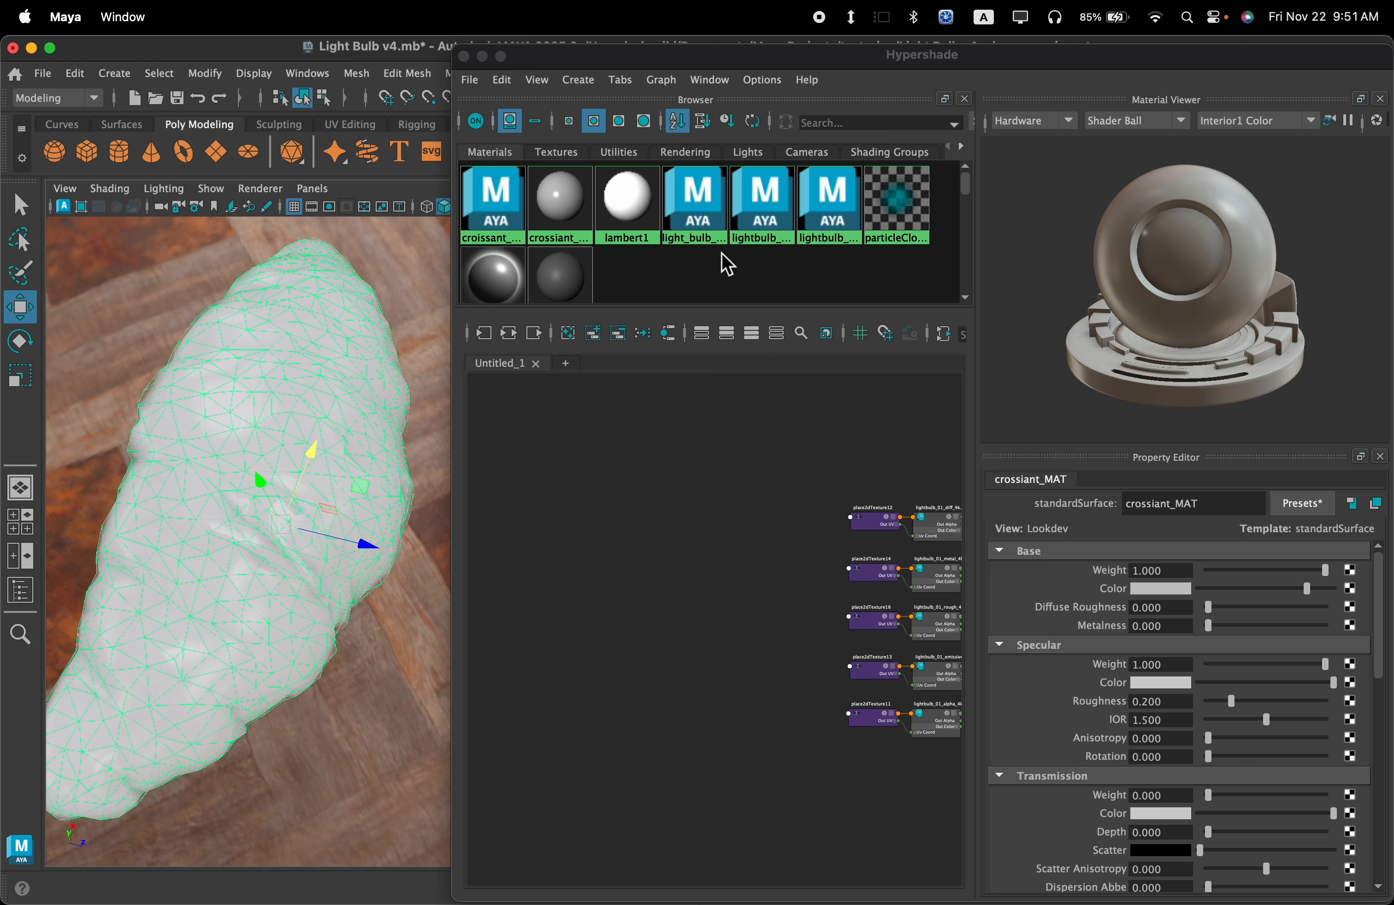
Step: Graph the input and output connections of crossiant_MAT in the Hypershade, leaving free space above the material
left_click(927, 397)
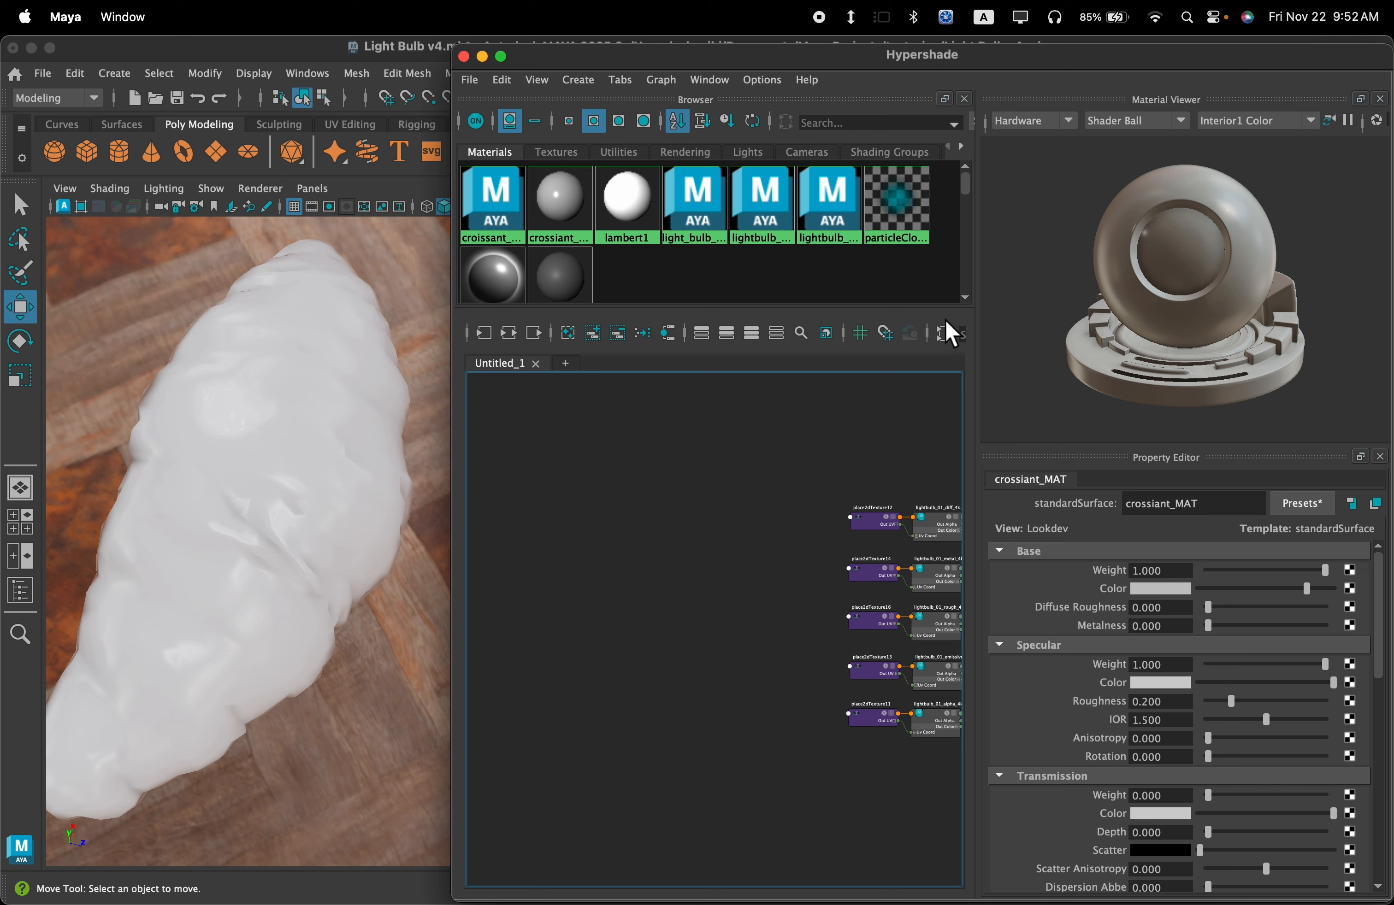
middle_click_drag(902, 418, 791, 420, "alt")
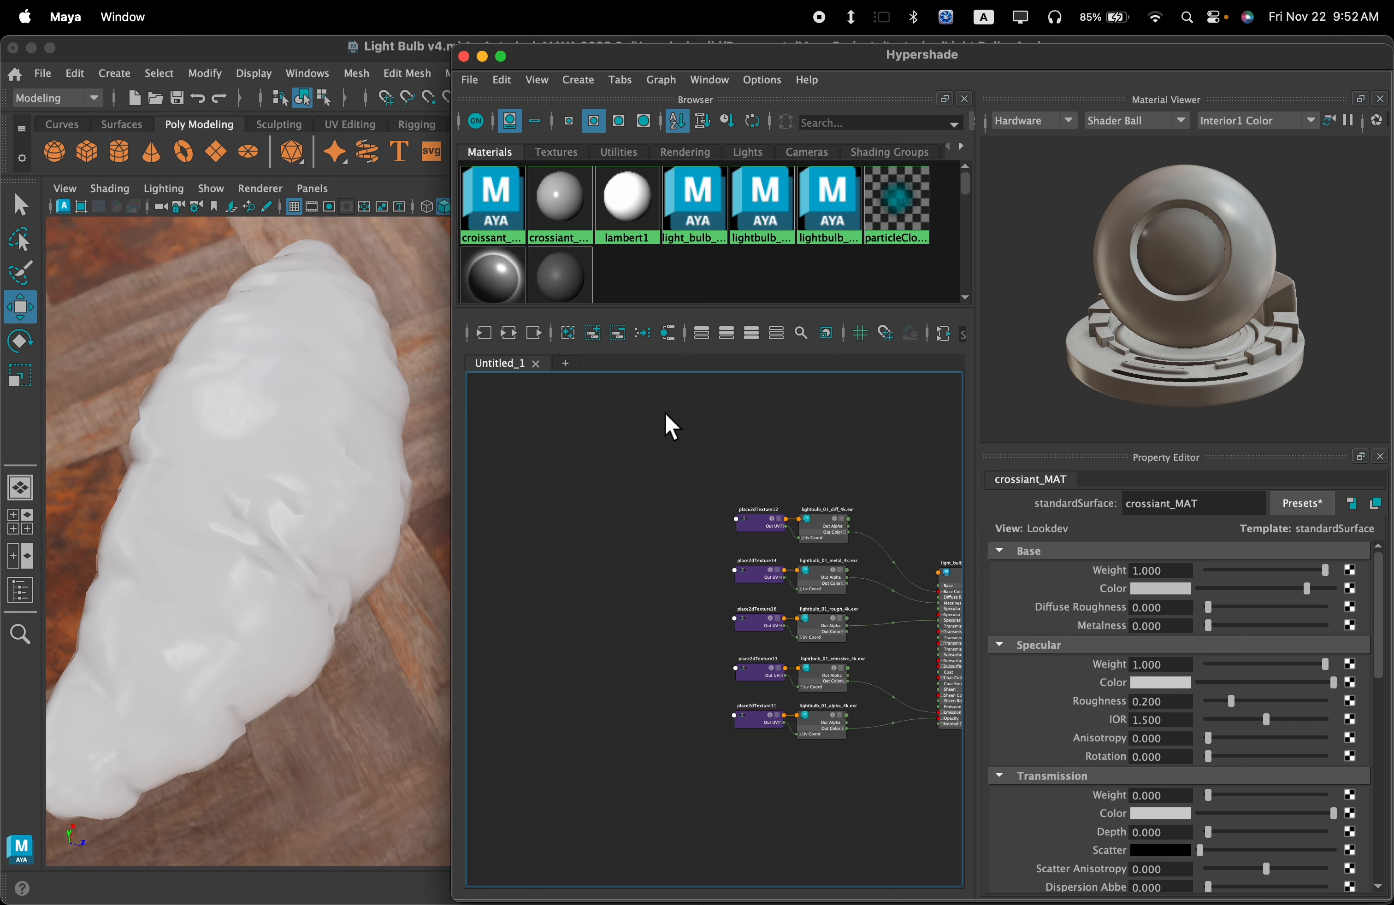
middle_click_drag(847, 412, 778, 418, "alt")
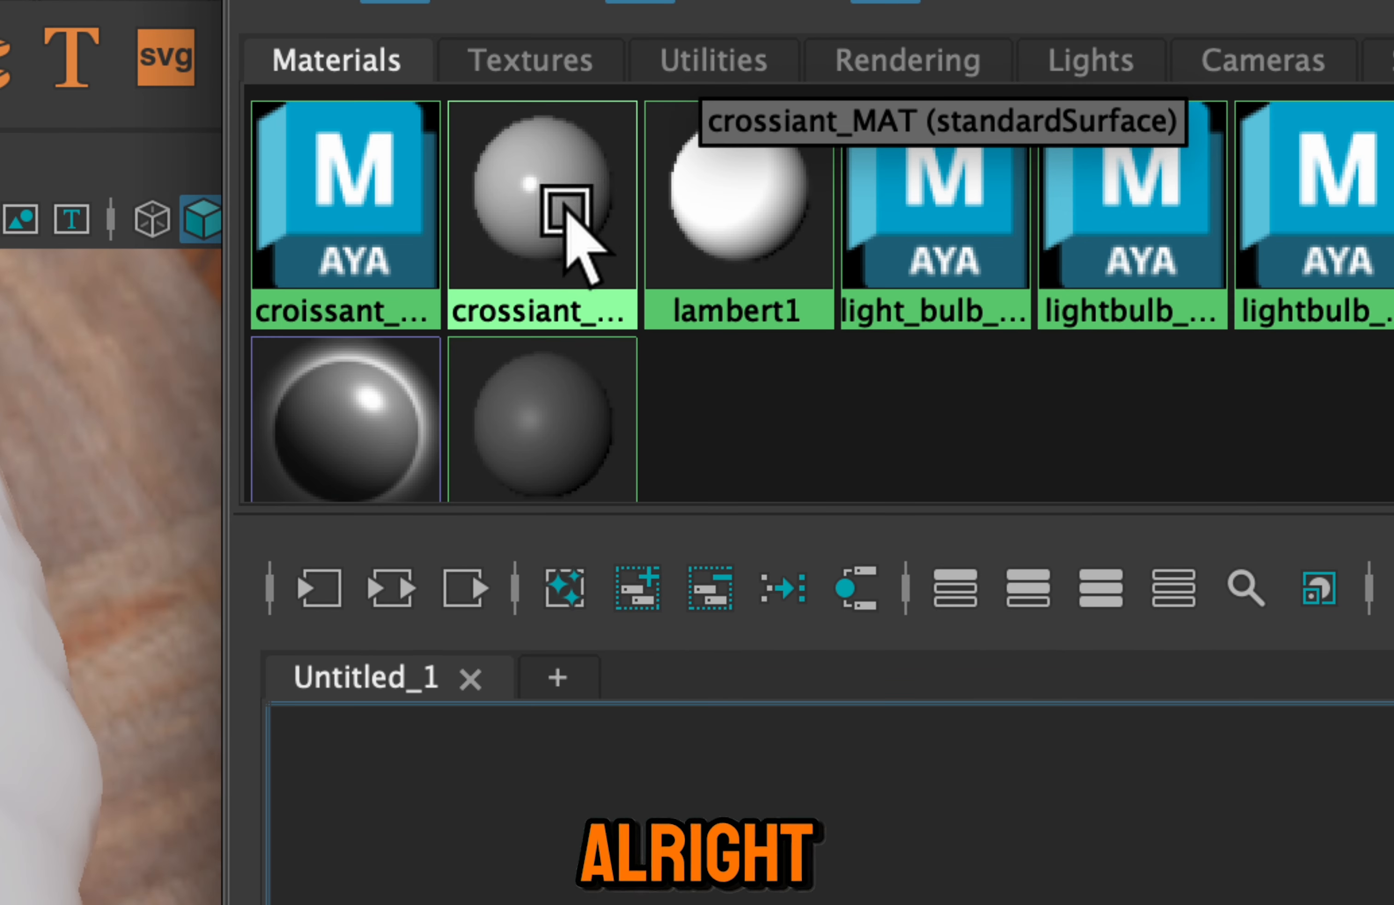
left_click(558, 194)
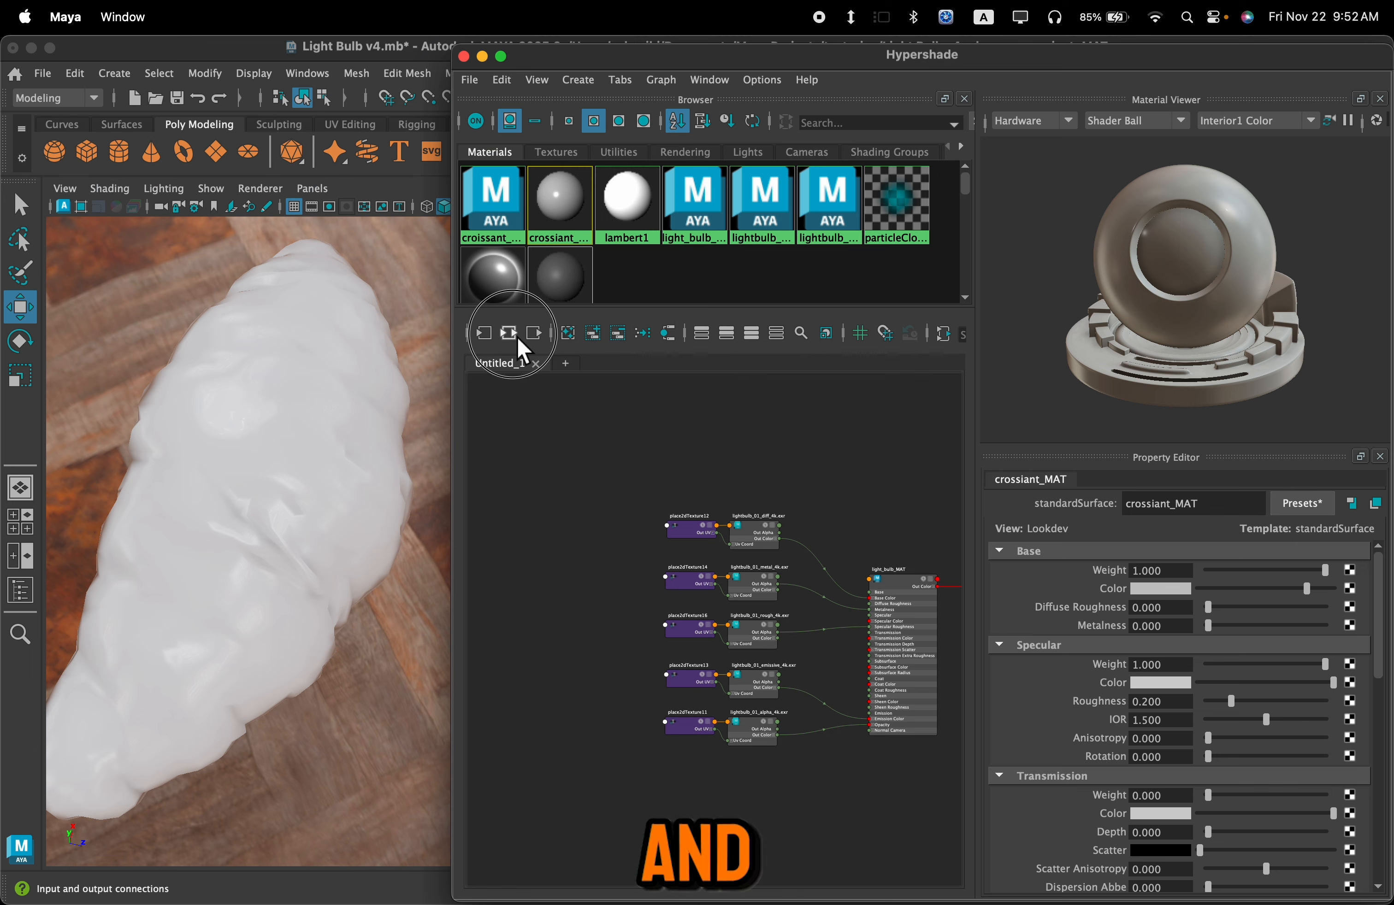
left_click(516, 337)
scroll(765, 499, "down", 3)
scroll(781, 533, "down", 3)
middle_click_drag(783, 542, 801, 622, "alt")
middle_click_drag(769, 465, 740, 582, "alt")
Step: Bring the five croissant EXR maps (ao, diff, disp, nor_gl and rough) from Finder into the Hypershade graph
key("super+Tab")
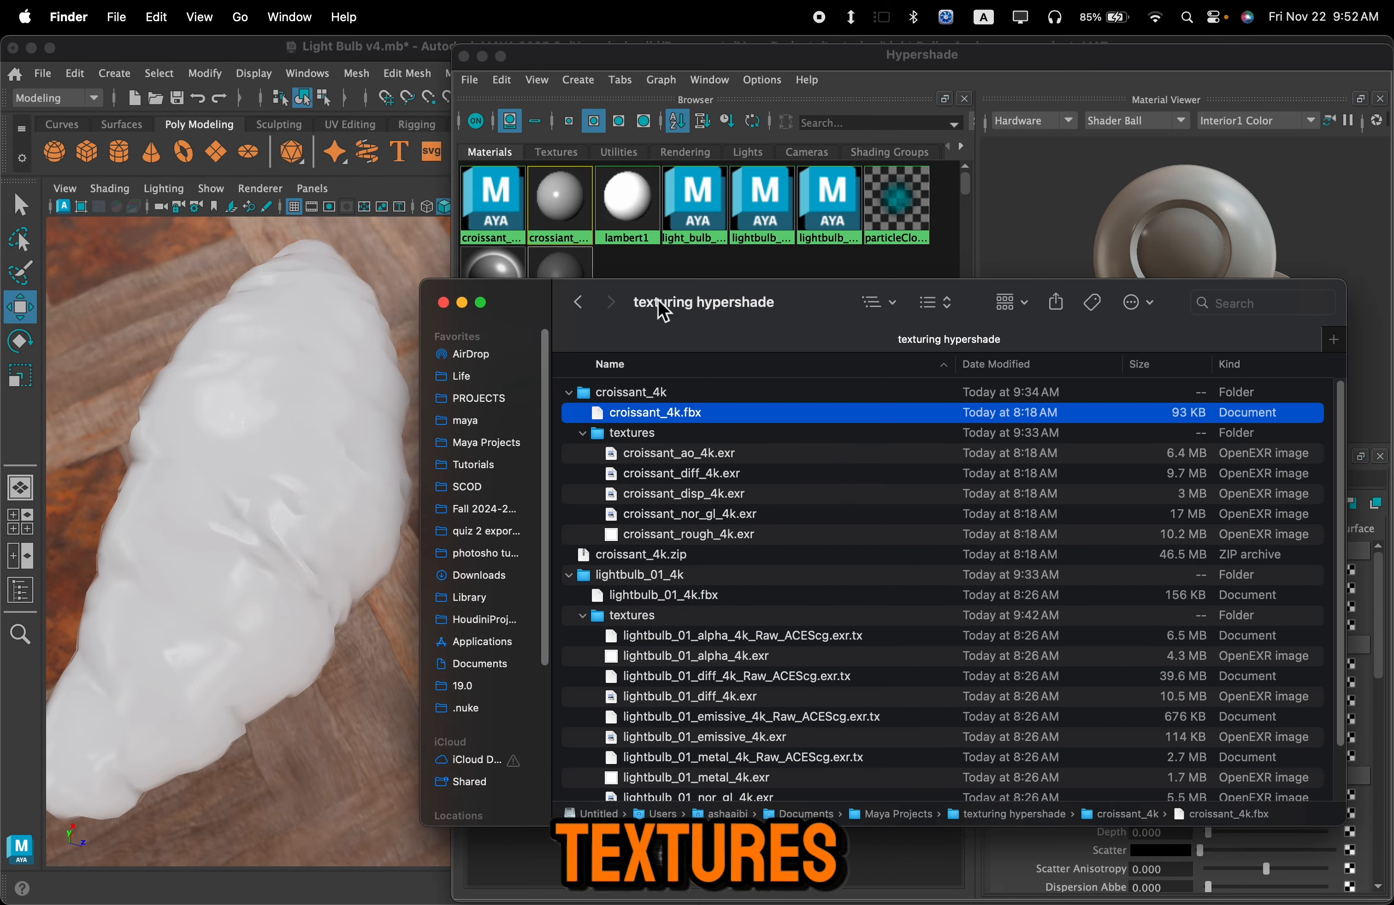
left_click_drag(701, 340, 438, 336)
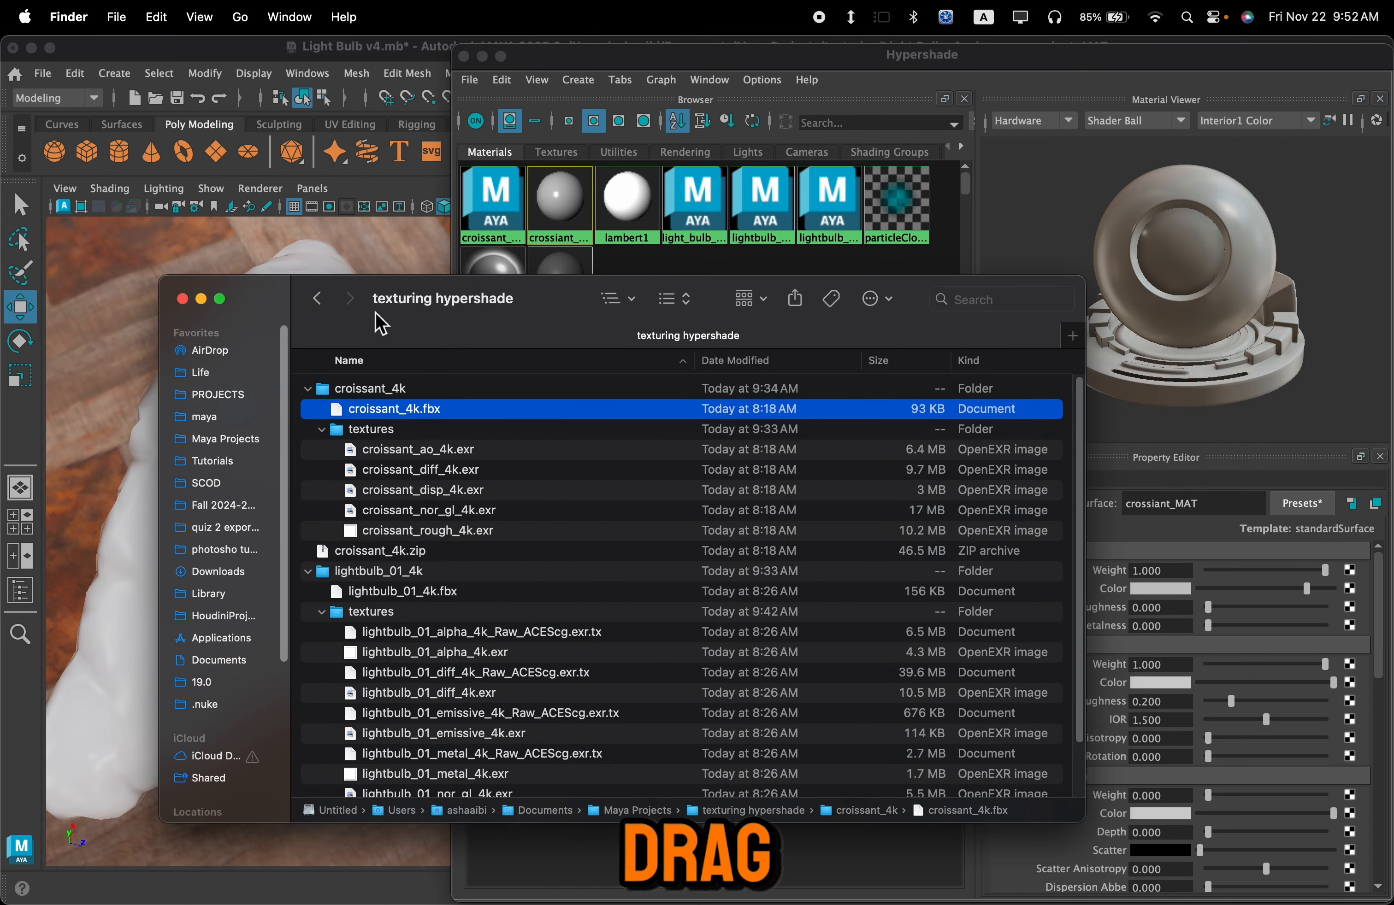
left_click_drag(1083, 285, 927, 465)
left_click_drag(347, 494, 166, 397)
left_click(127, 561)
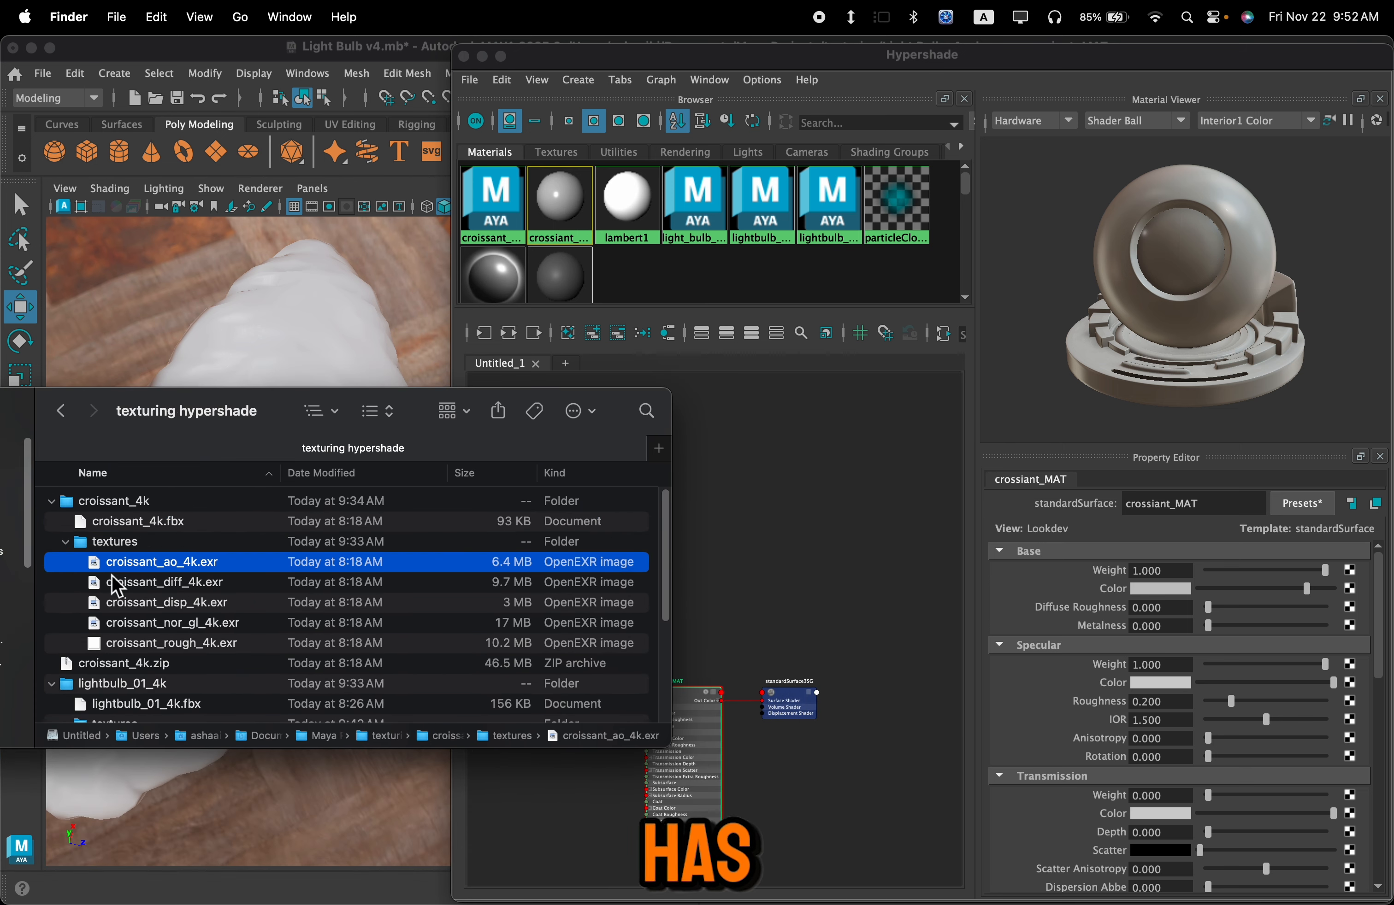
left_click(146, 644, "shift")
left_click_drag(124, 643, 741, 526)
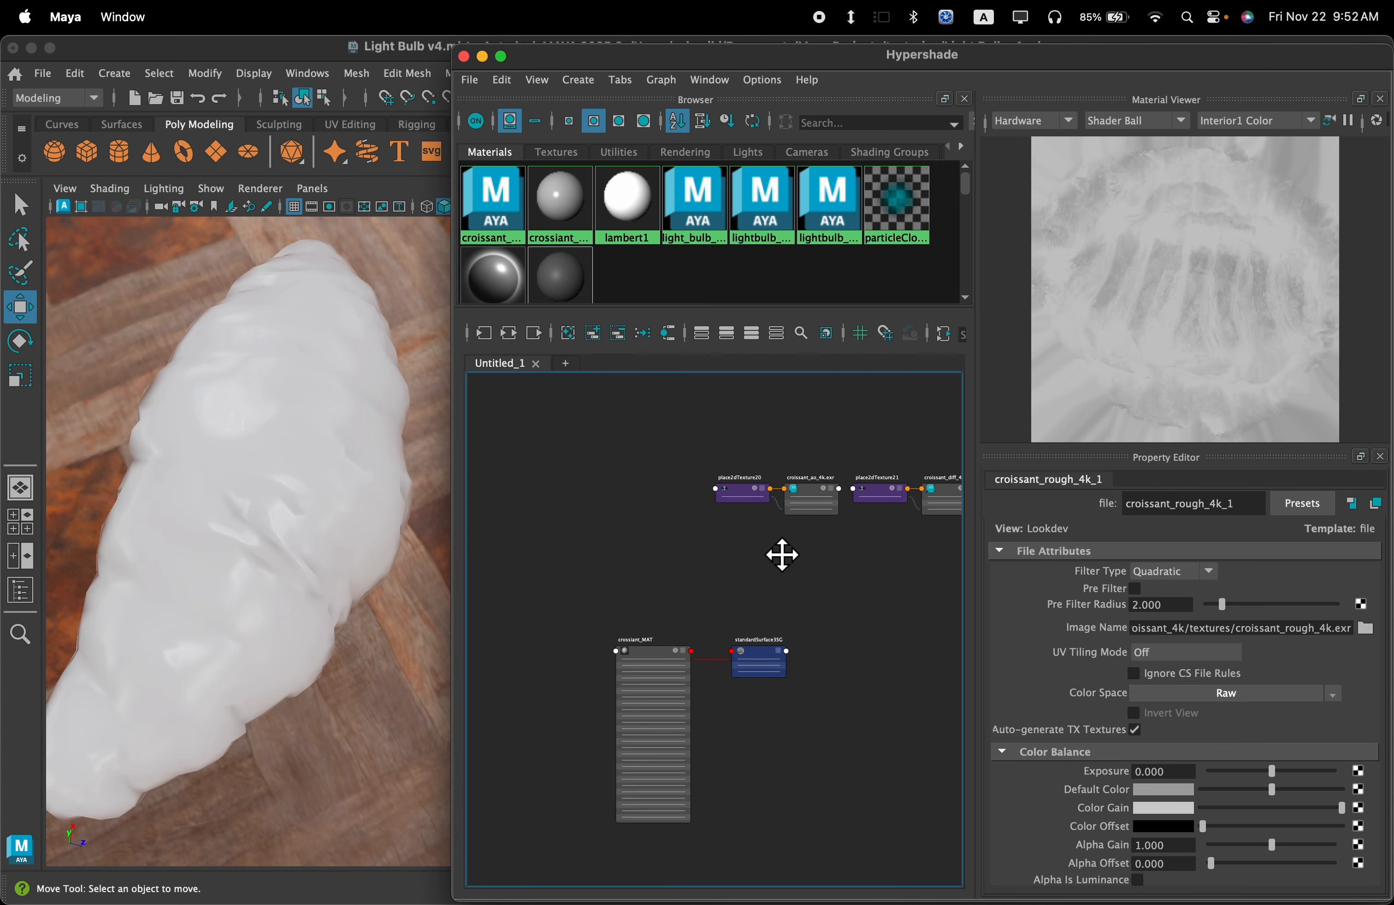
Step: Move the croissant_diff_4k.exr node and its place2dTexture node out of the texture row to just above crossiant_MAT
scroll(772, 563, "up", 5)
middle_click_drag(652, 494, 514, 476)
left_click_drag(812, 478, 676, 617)
scroll(712, 647, "down", 5)
middle_click_drag(712, 647, 863, 543, "alt")
left_click_drag(852, 510, 561, 577)
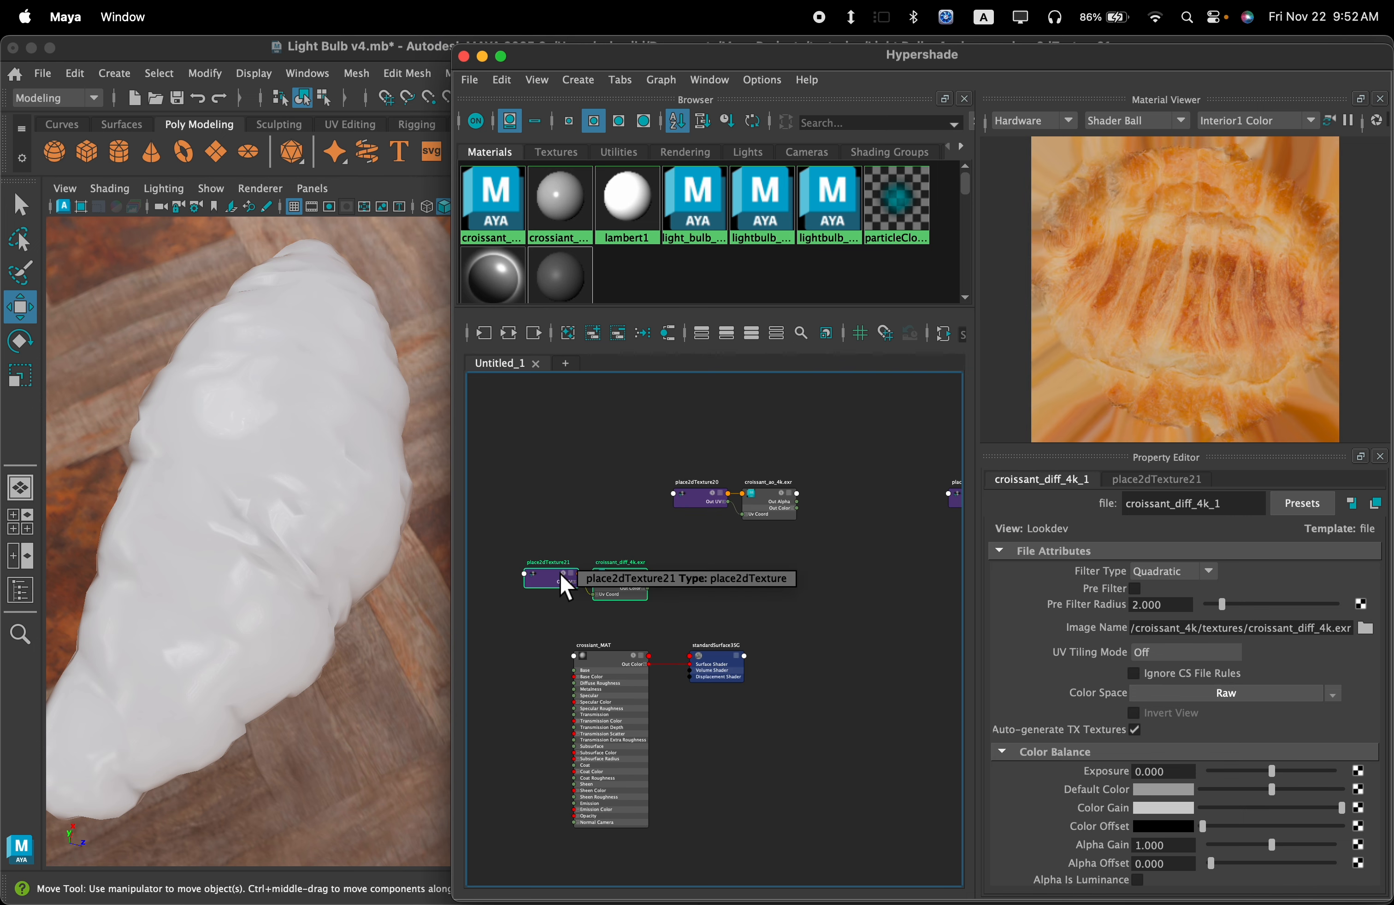
Step: Place the croissant_diff_4k.exr and place2dTexture21 nodes to the left of crossiant_MAT, level with the material's upper part
scroll(846, 572, "up", 3)
middle_click_drag(691, 578, 901, 527, "alt")
left_click_drag(826, 474, 645, 548)
scroll(787, 491, "down", 3)
middle_click_drag(774, 483, 622, 591, "alt")
scroll(646, 576, "up", 4)
scroll(651, 586, "down", 4)
middle_click_drag(622, 663, 834, 514, "alt")
scroll(703, 563, "up", 4)
middle_click_drag(702, 504, 759, 469, "alt")
left_click_drag(759, 442, 528, 564)
left_click_drag(620, 496, 614, 532)
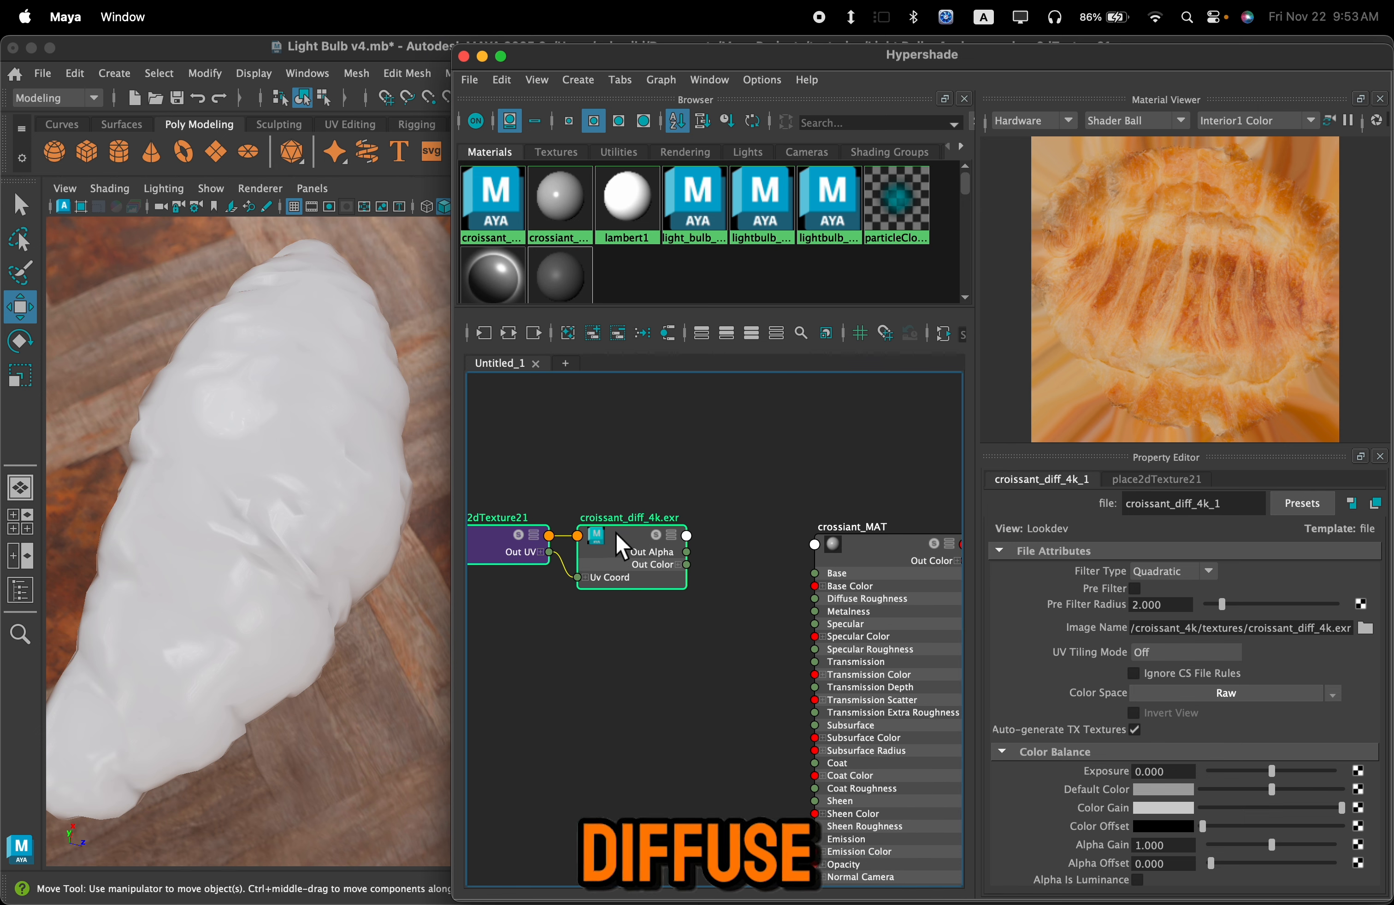
Step: Connect the Out Color of croissant_diff_4k.exr to the Base Color of crossiant_MAT
left_click(704, 571)
middle_click_drag(738, 599, 747, 562, "alt")
left_click_drag(766, 553, 822, 549)
middle_click_drag(755, 608, 859, 612, "alt")
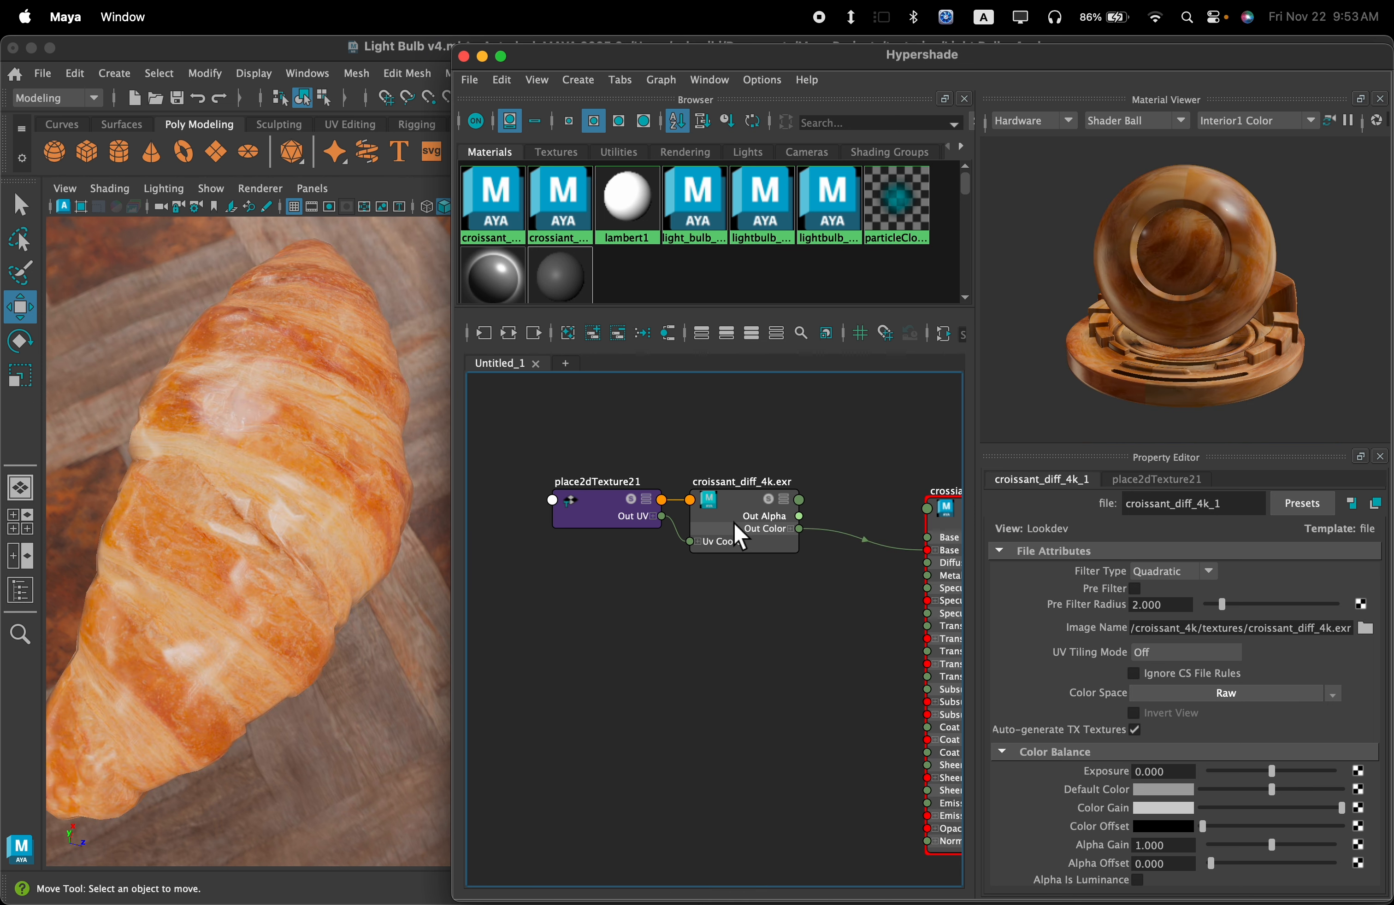
Step: Shift the croissant_diff_4k.exr and place2dTexture21 nodes together so they line up with the material's Base Color input
left_click(744, 532)
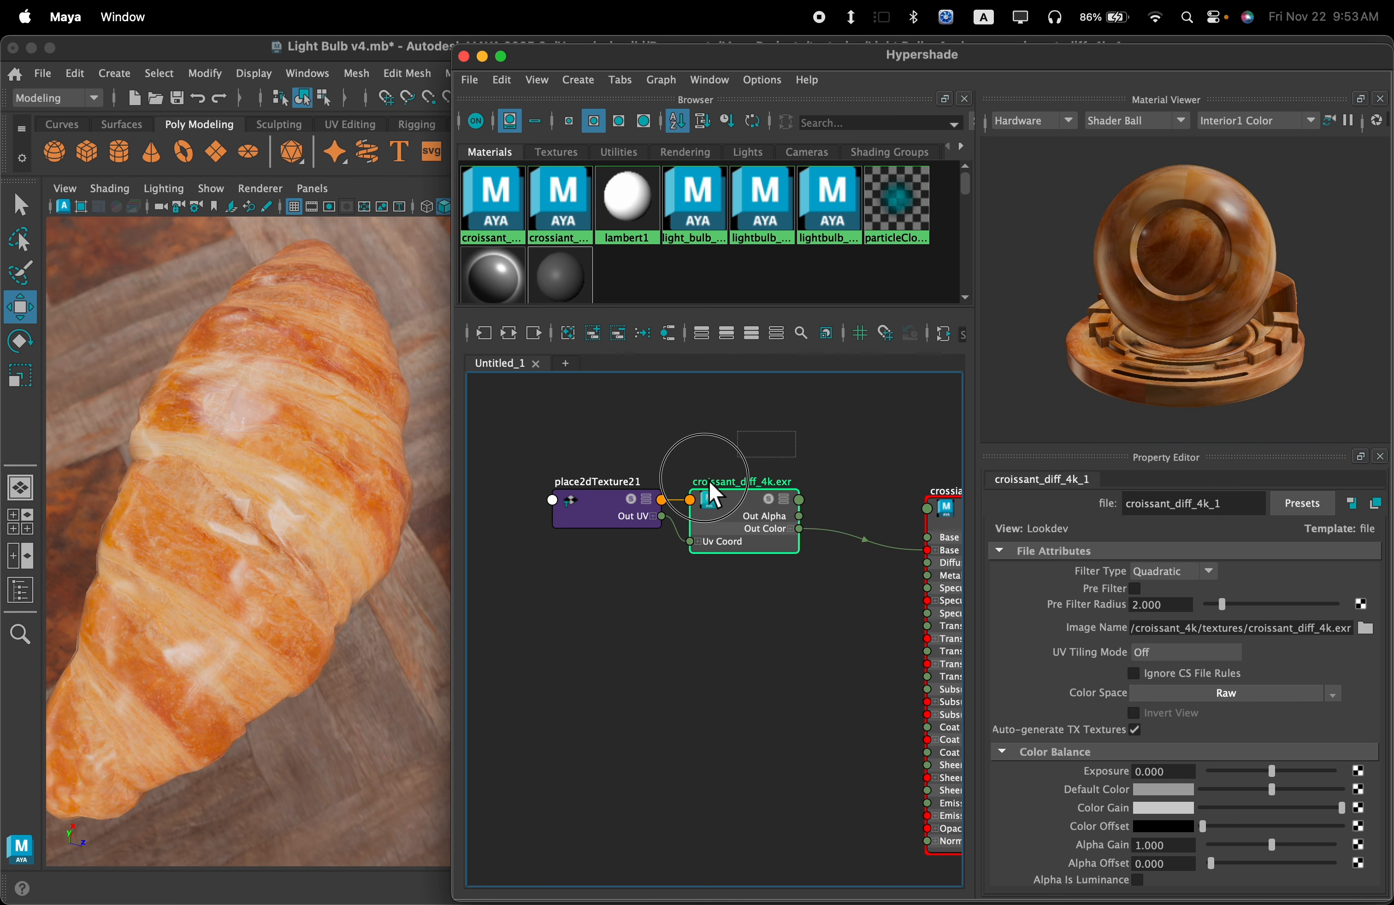
left_click_drag(742, 459, 635, 517)
left_click_drag(739, 501, 715, 523)
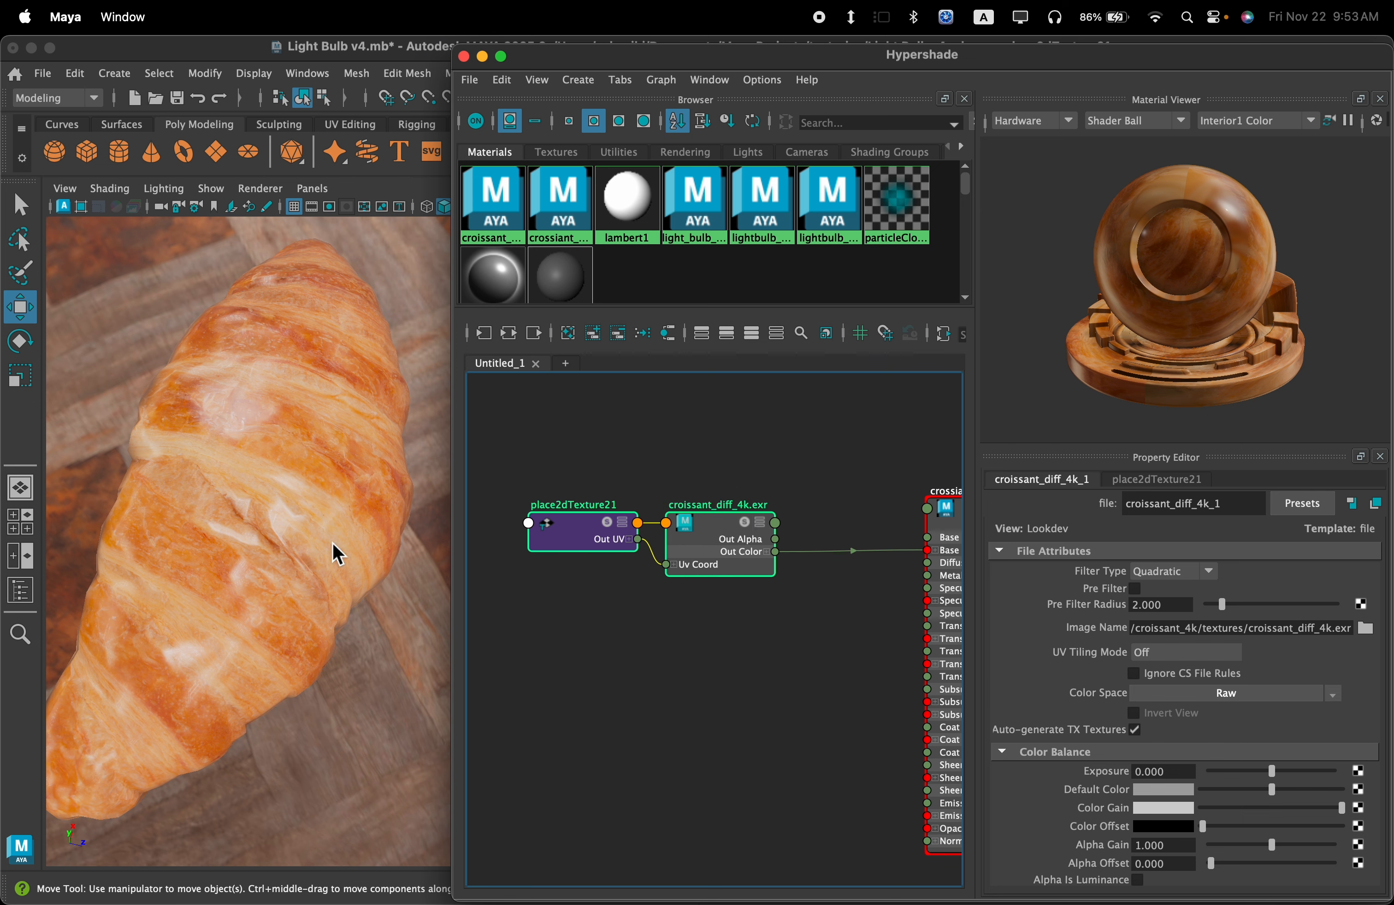
Step: Move the croissant_ao_4k.exr node and its place2dTexture20 node directly beneath the diffuse texture nodes
scroll(759, 501, "down", 4)
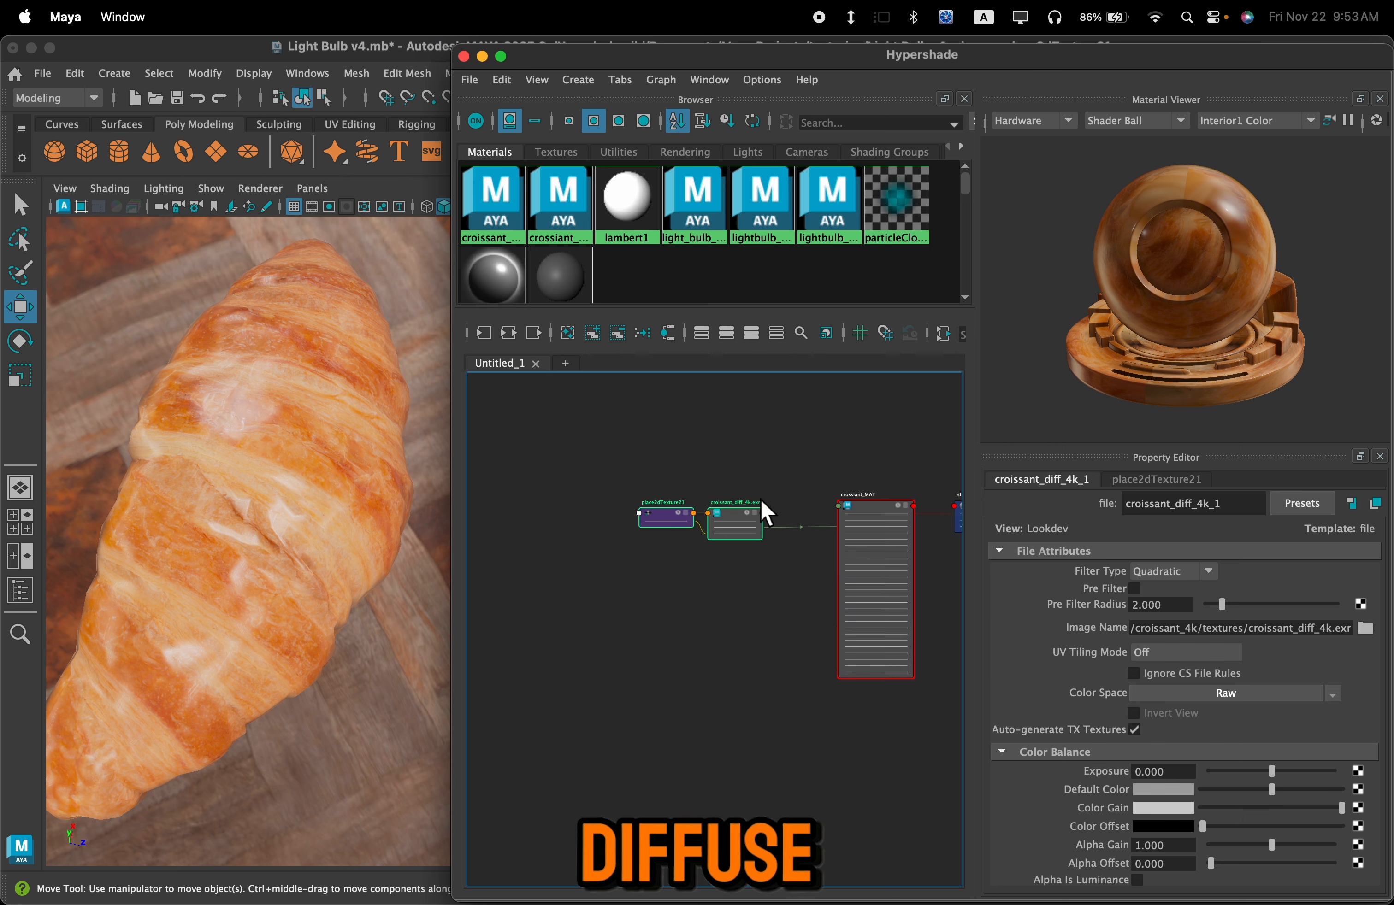
middle_click_drag(846, 451, 608, 474, "alt")
middle_click_drag(733, 473, 739, 596, "alt")
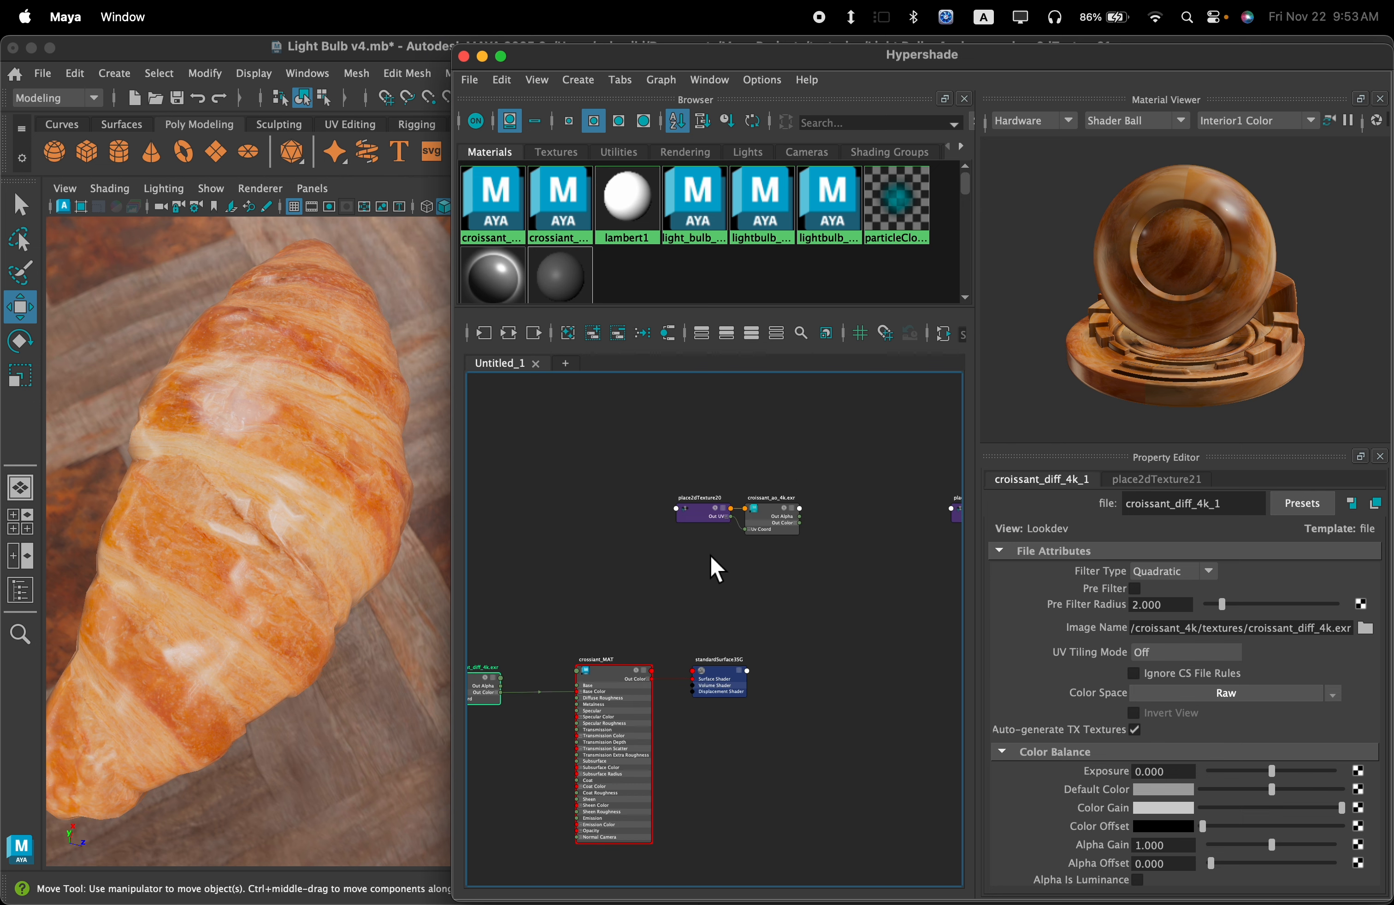
scroll(723, 536, "up", 3)
scroll(795, 478, "up", 4)
scroll(824, 445, "up", 3)
left_click_drag(887, 421, 565, 657)
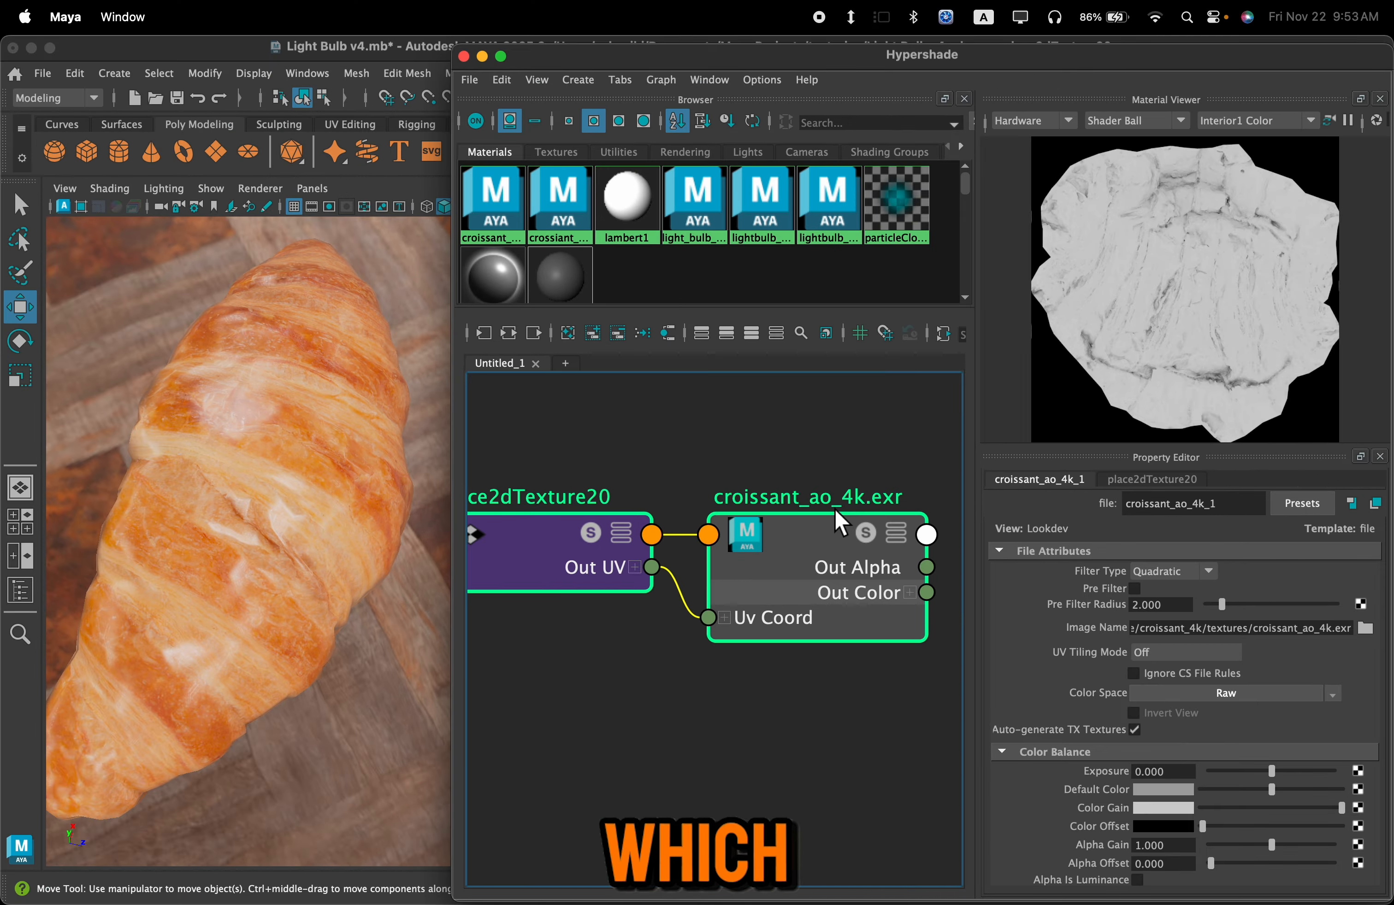
scroll(841, 523, "down", 5)
left_click_drag(796, 497, 554, 649)
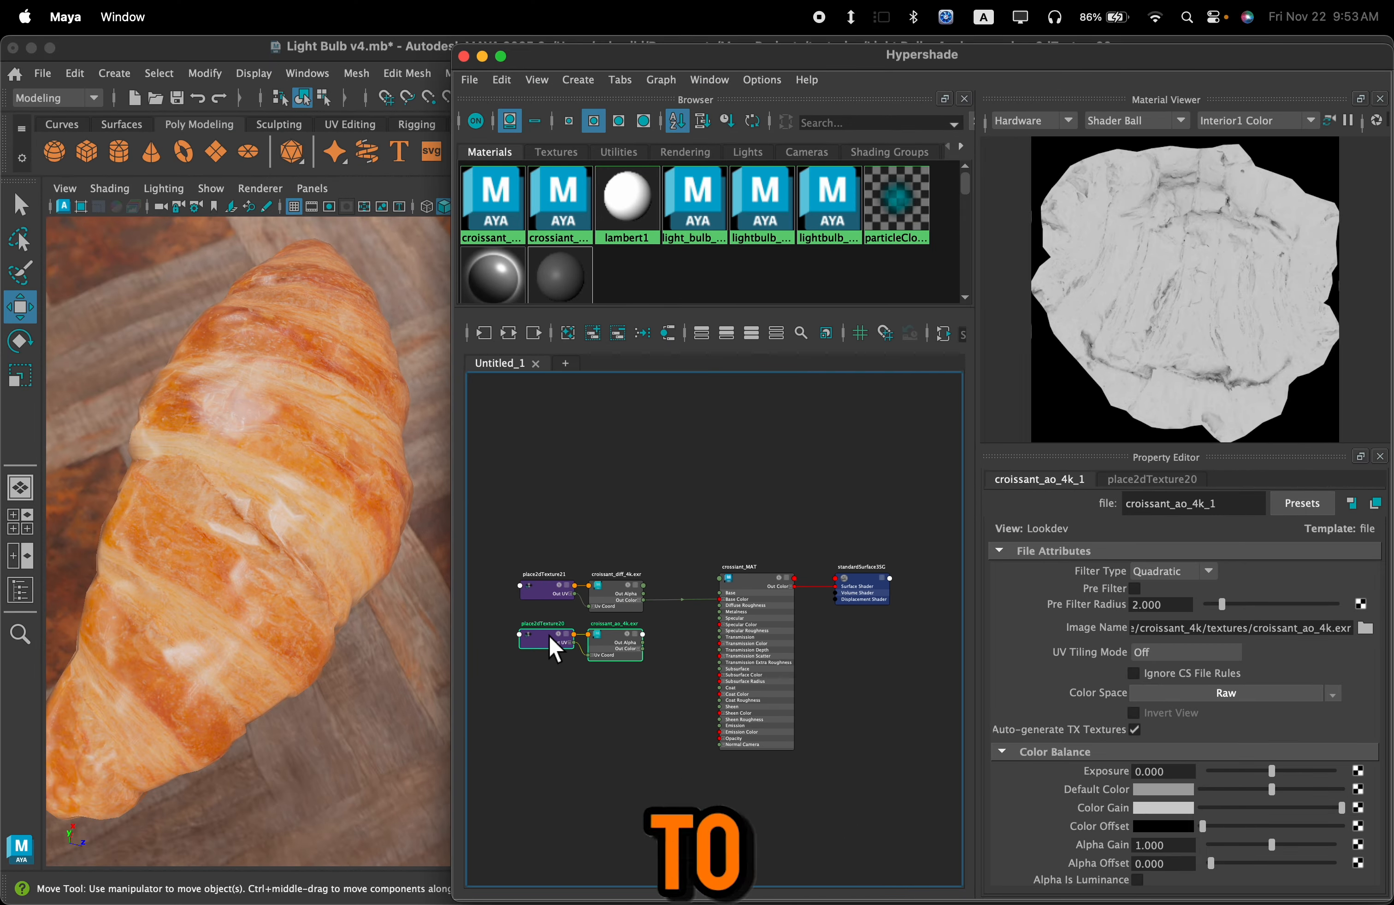
scroll(618, 647, "up", 4)
middle_click_drag(755, 675, 846, 649, "alt")
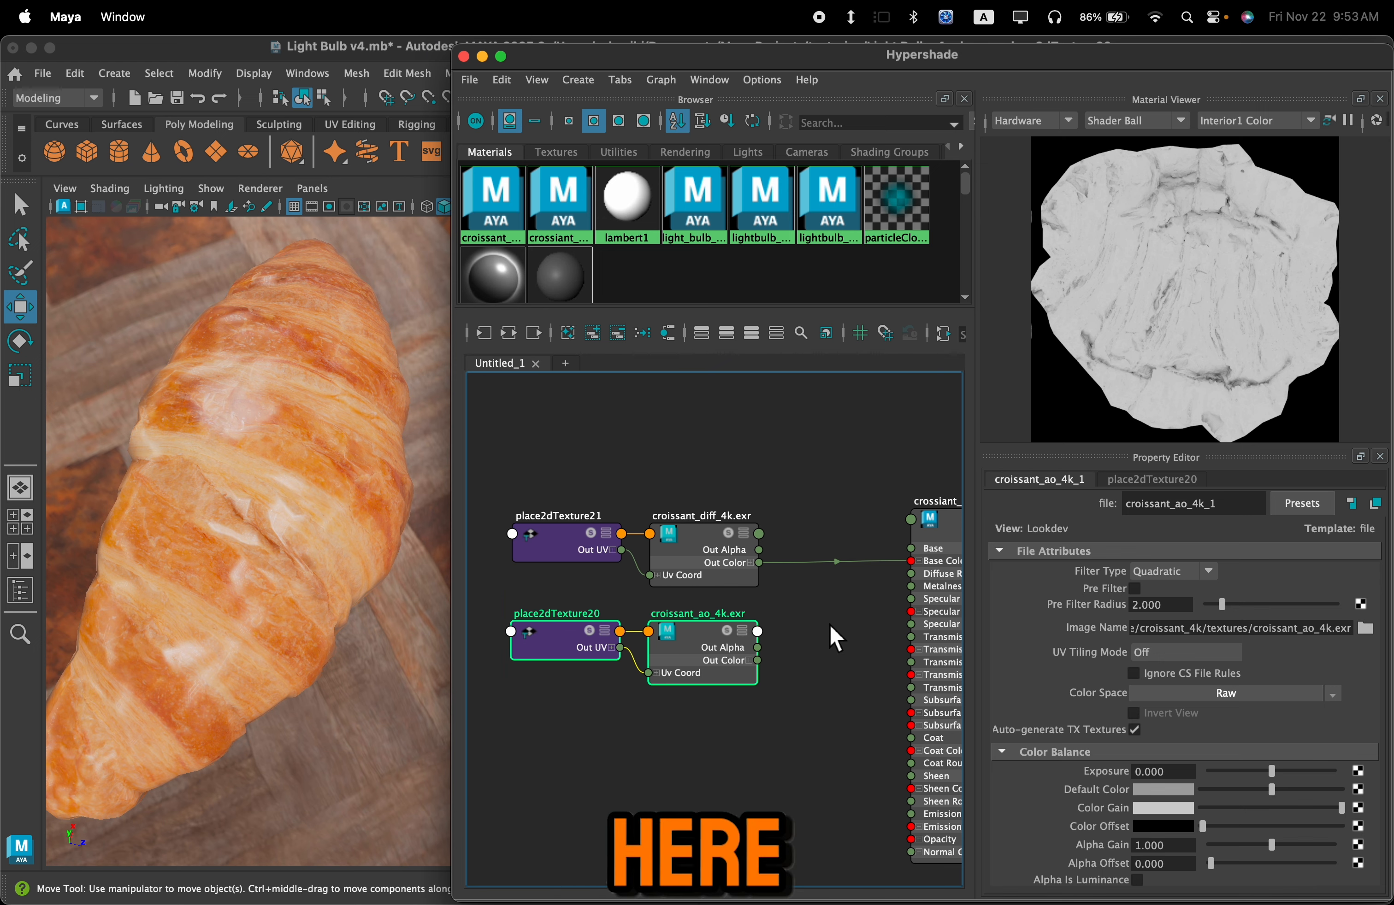
Step: Move the diffuse and ambient occlusion node pairs together farther left of crossiant_MAT to free space before the material
left_click_drag(599, 617, 602, 618)
left_click_drag(686, 631, 556, 560)
middle_click_drag(718, 553, 825, 553, "alt")
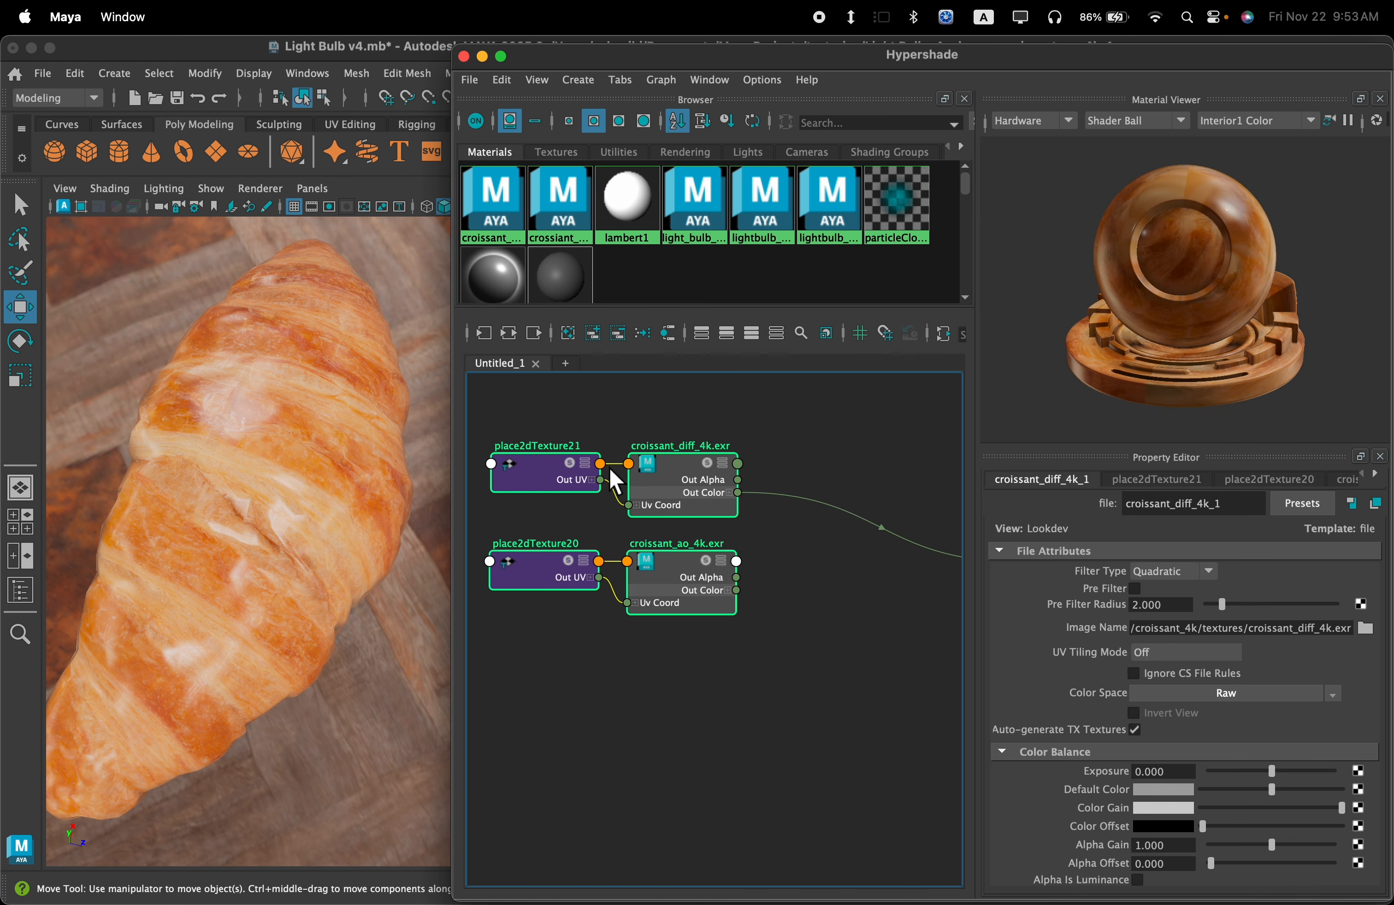
mouse_move(798, 551)
middle_mouse_down("alt")
mouse_move(647, 545)
mouse_move(787, 562)
middle_mouse_up("alt")
left_click(788, 562)
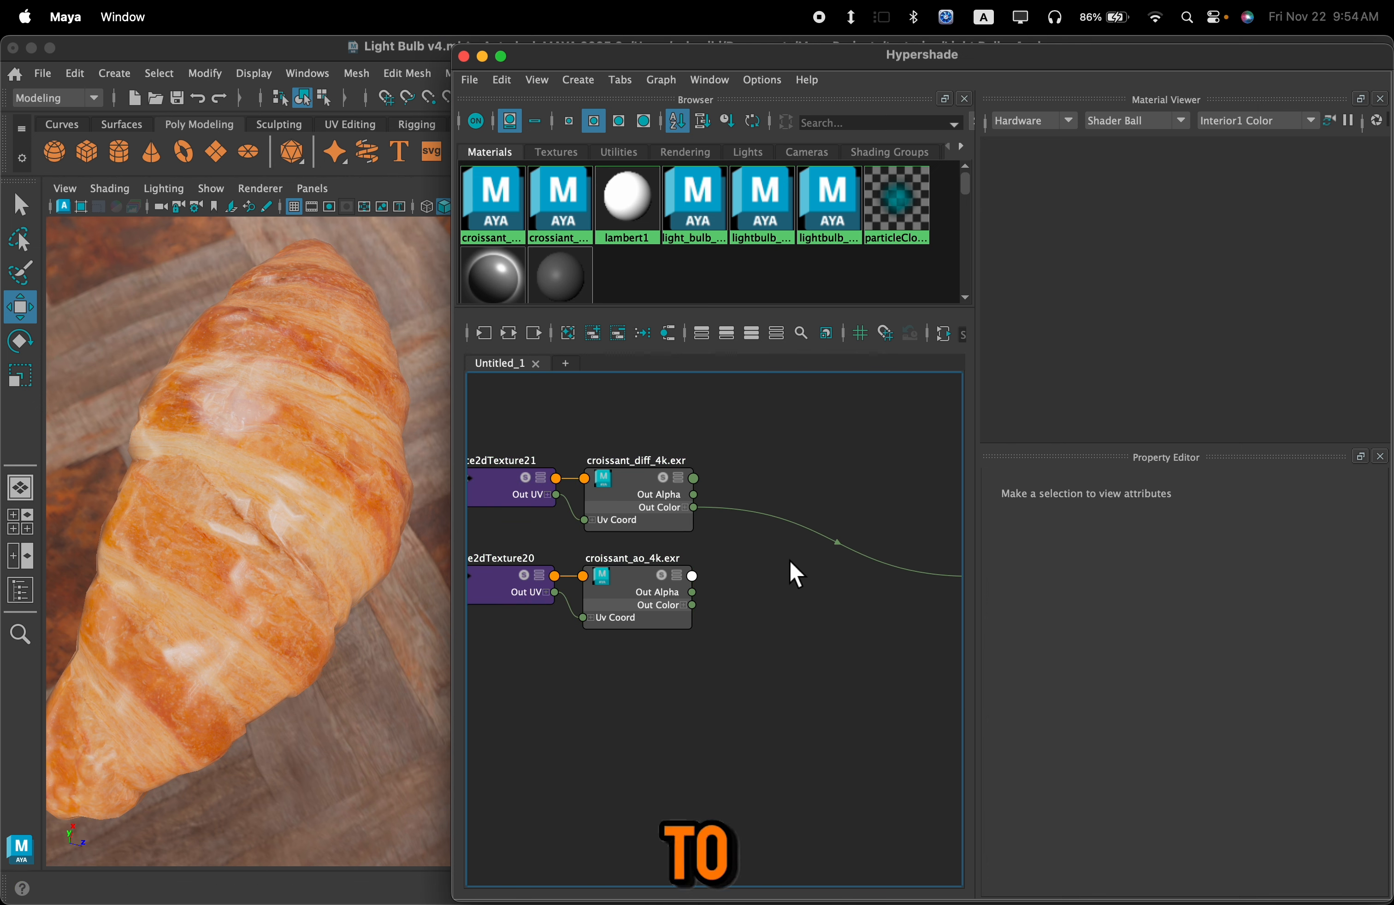
Step: Create a multiplyDivide node and place it between the croissant diffuse and ambient occlusion textures and crossiant_MAT
key("Tab")
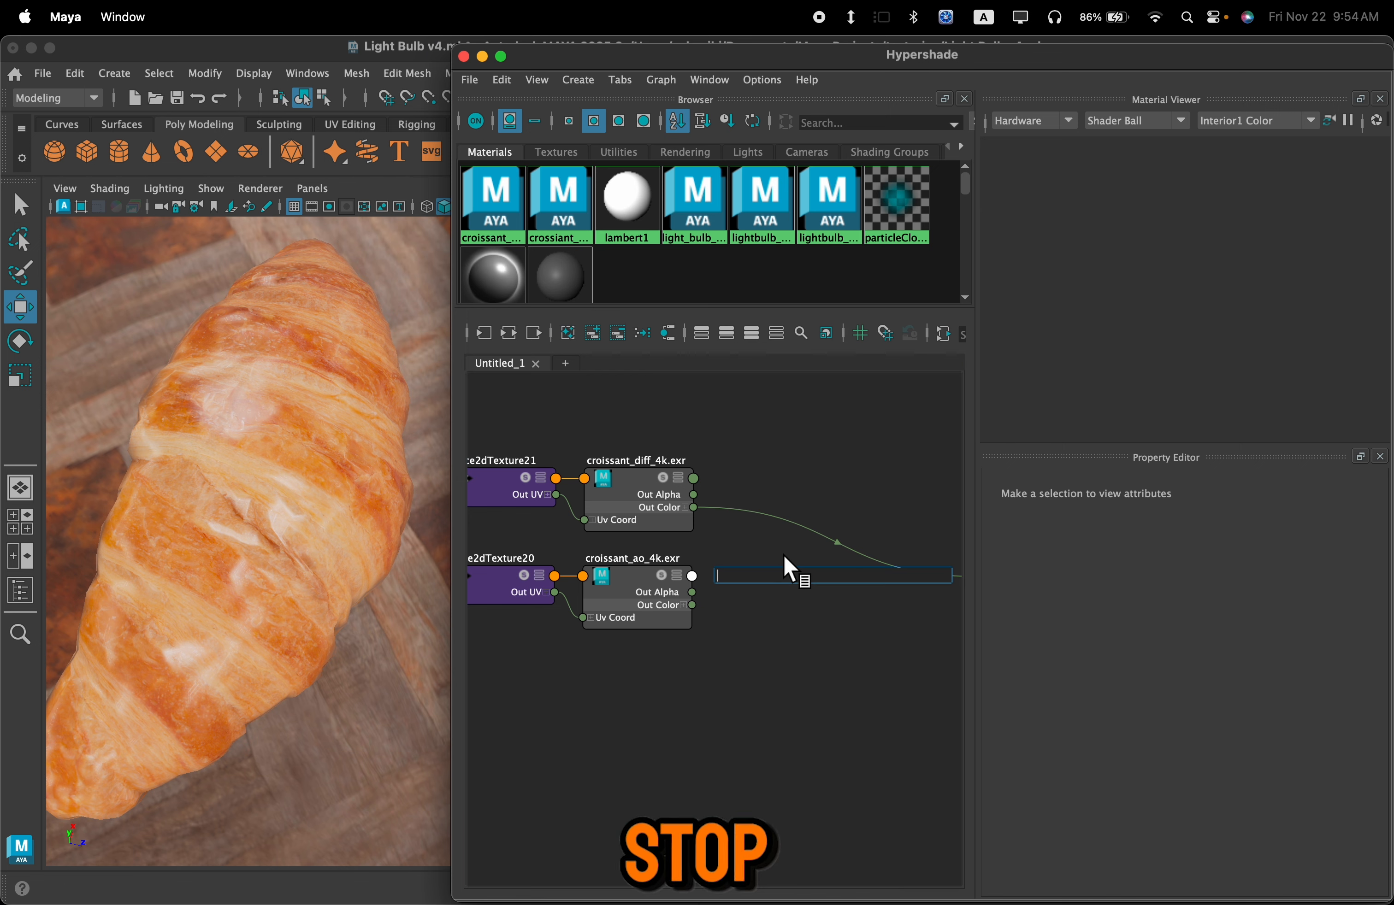
type("multipl")
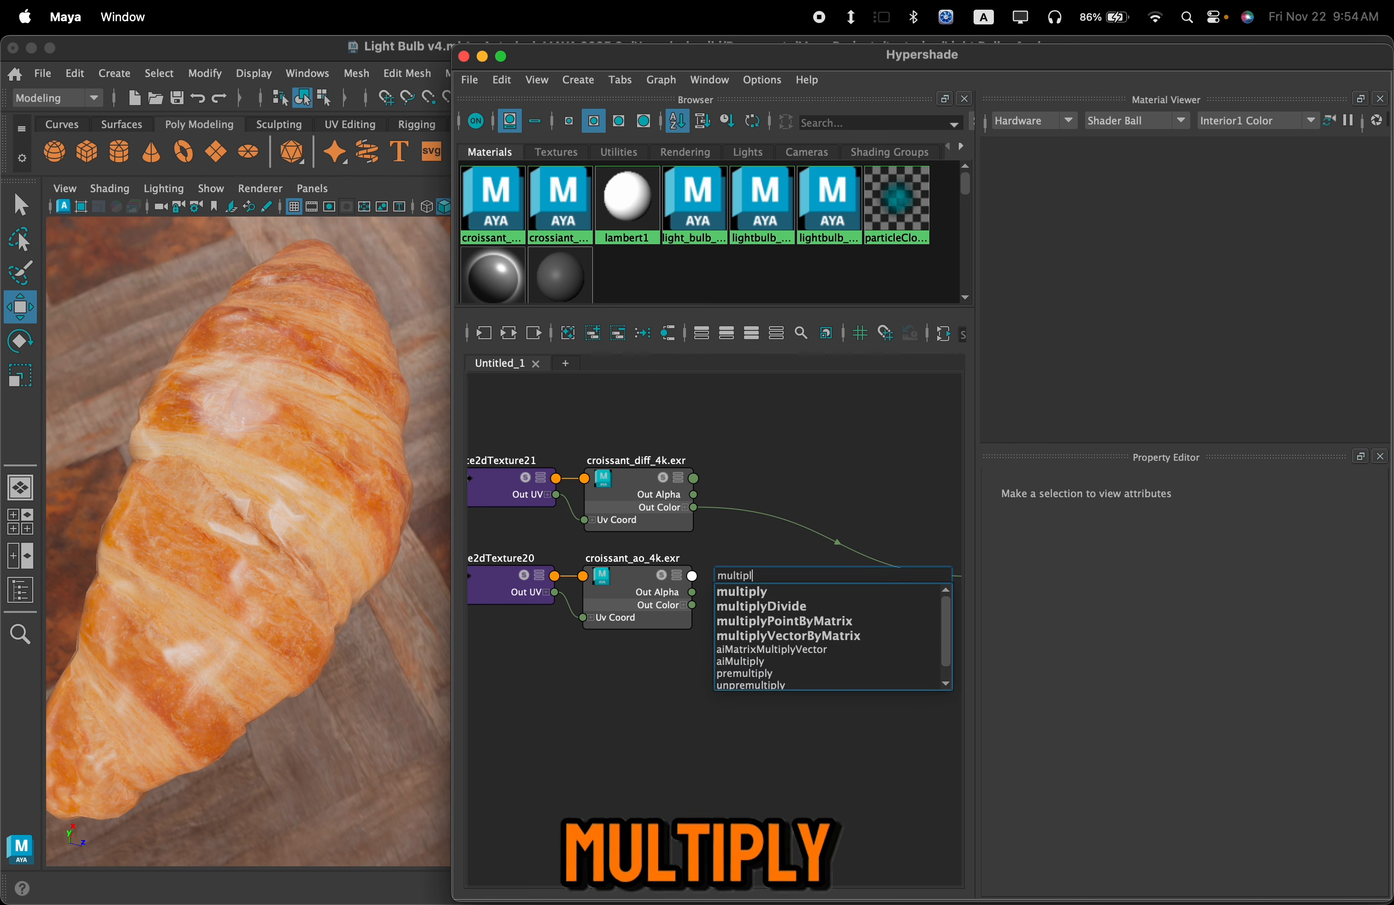
key("Down")
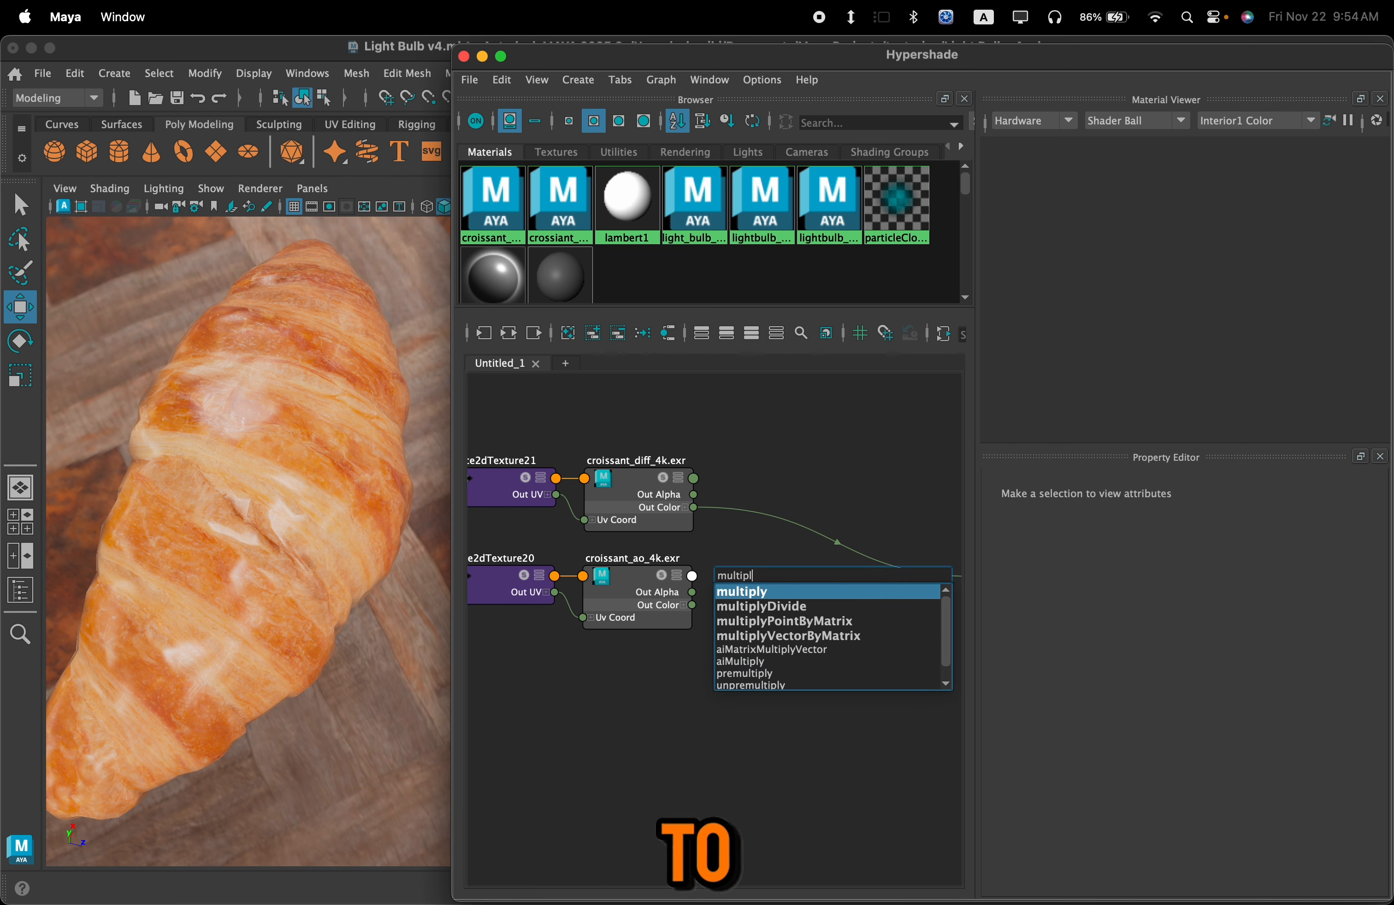
key("Down")
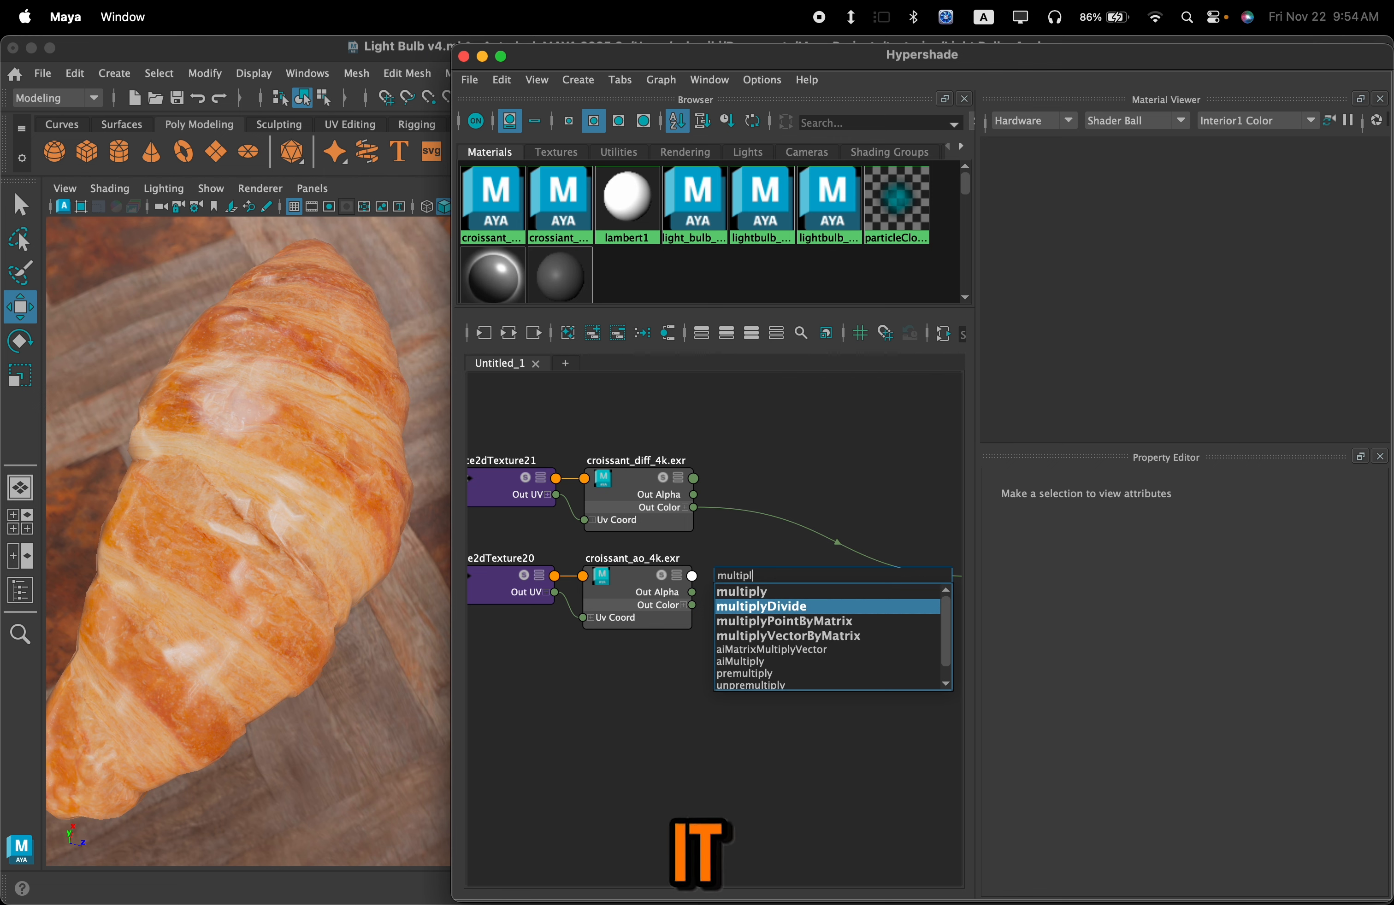
key("Return")
left_click_drag(783, 598, 812, 544)
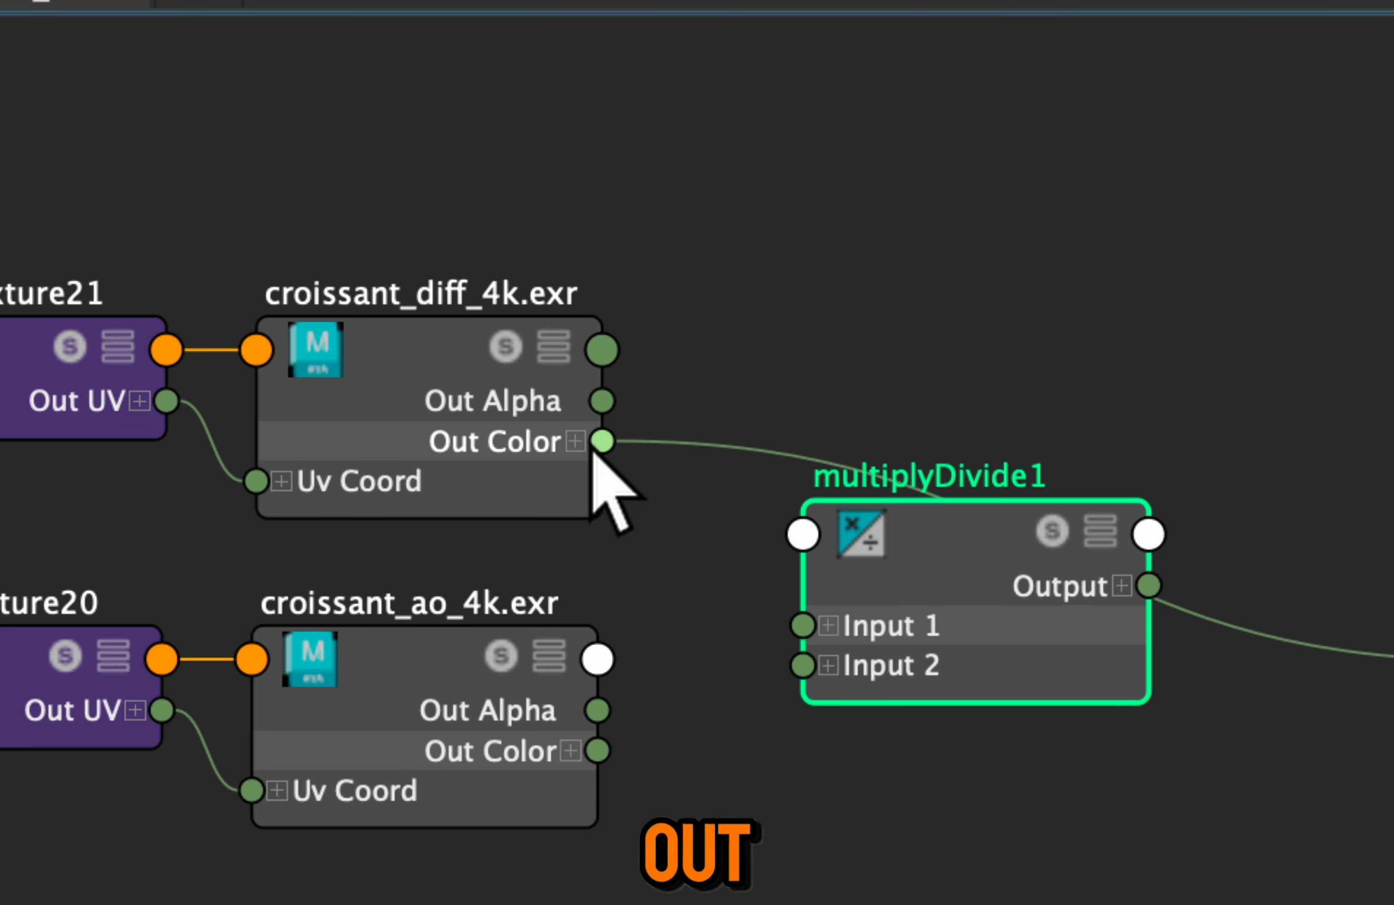
Step: Wire the diffuse and ambient occlusion Out Color into Input 1 and Input 2 of multiplyDivide1, and its Output into crossiant_MAT's Base Color
left_click_drag(694, 507, 802, 625)
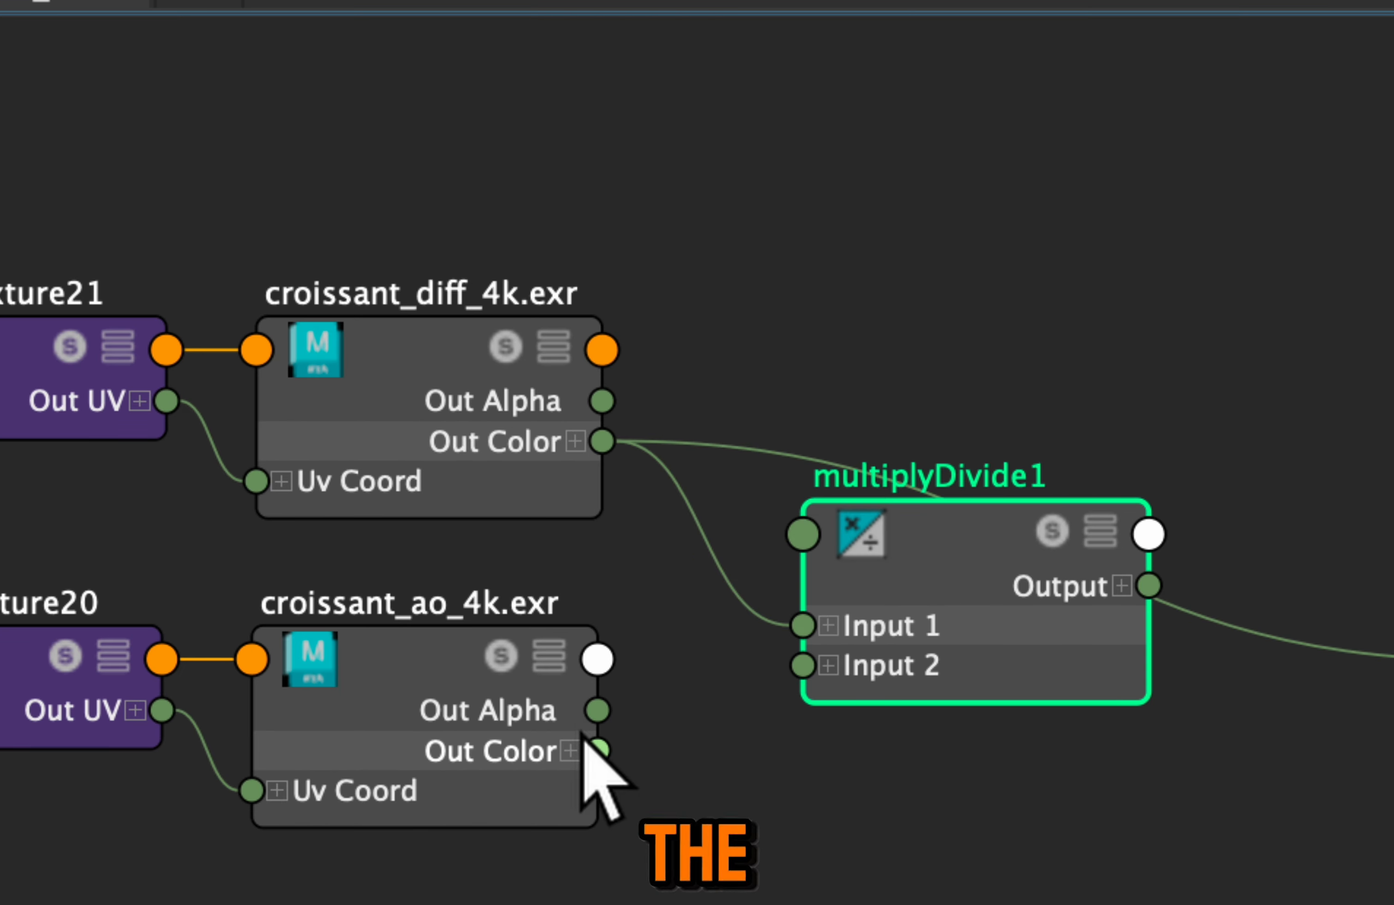
left_click_drag(596, 752, 806, 669)
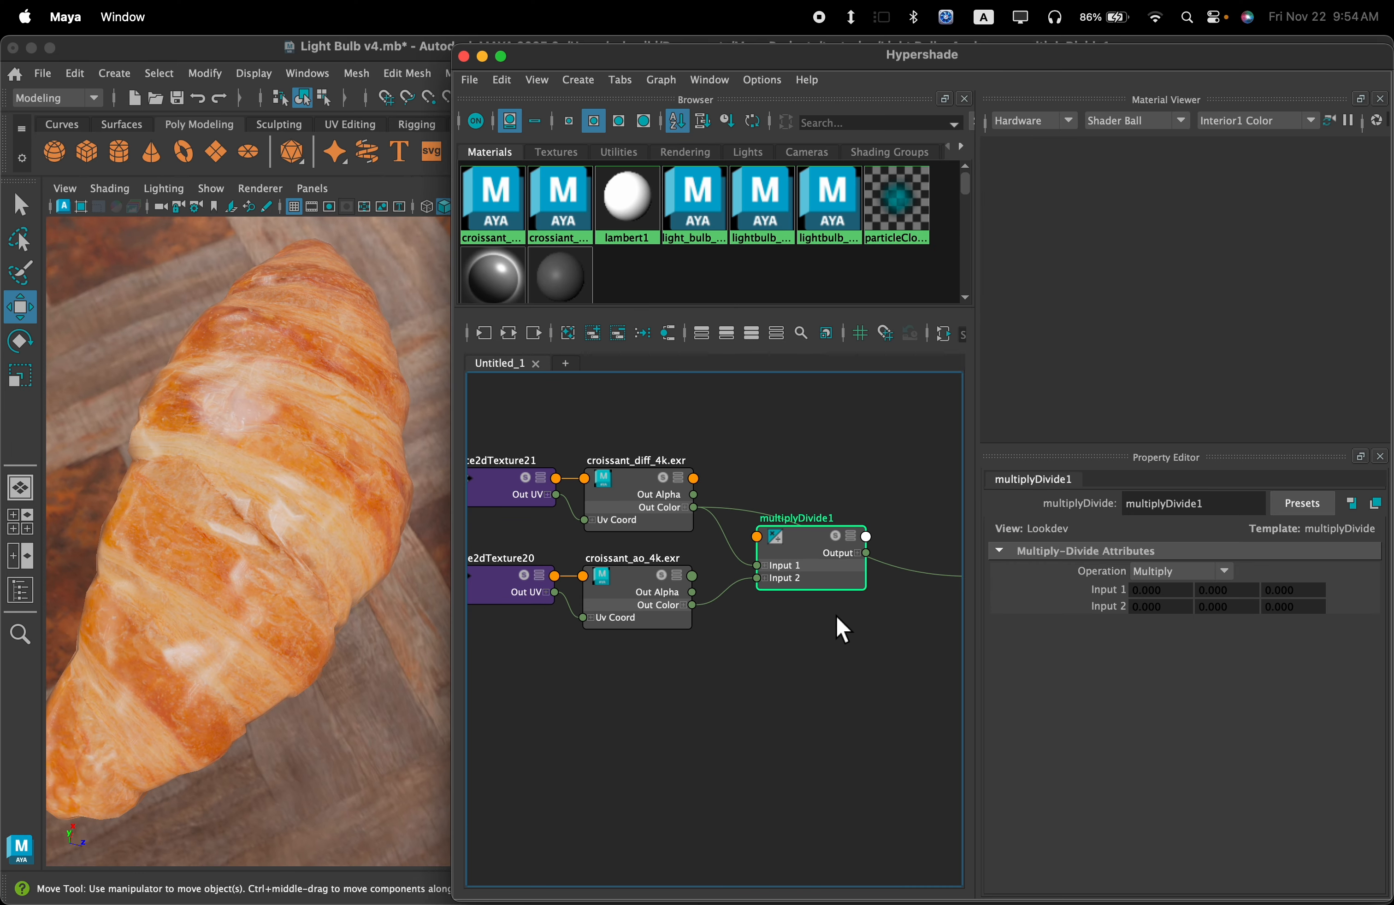
middle_click_drag(838, 617, 678, 559, "alt")
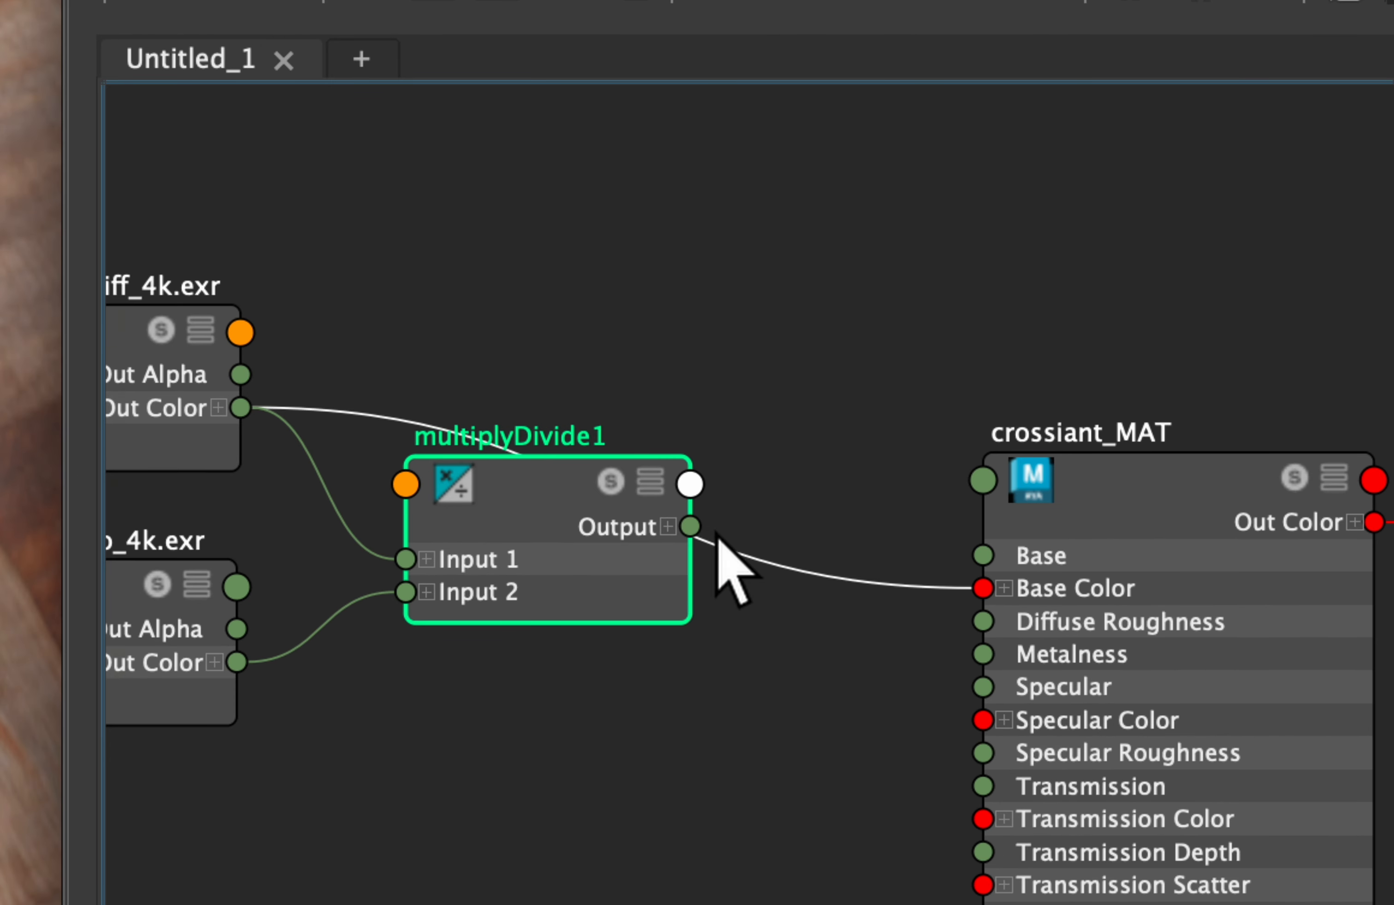
left_click_drag(690, 526, 977, 593)
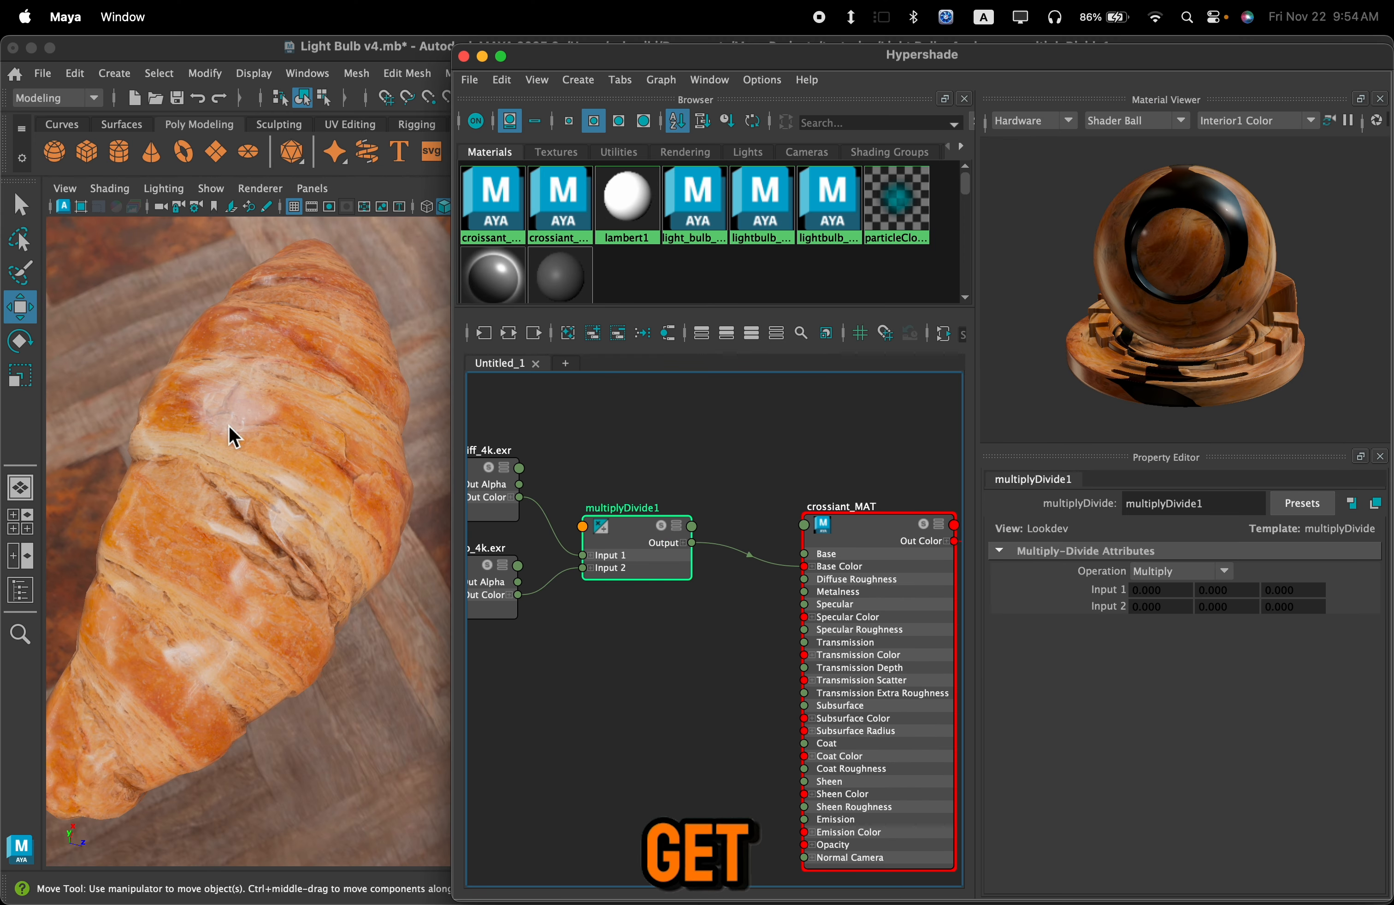
middle_click_drag(606, 638, 659, 631, "alt")
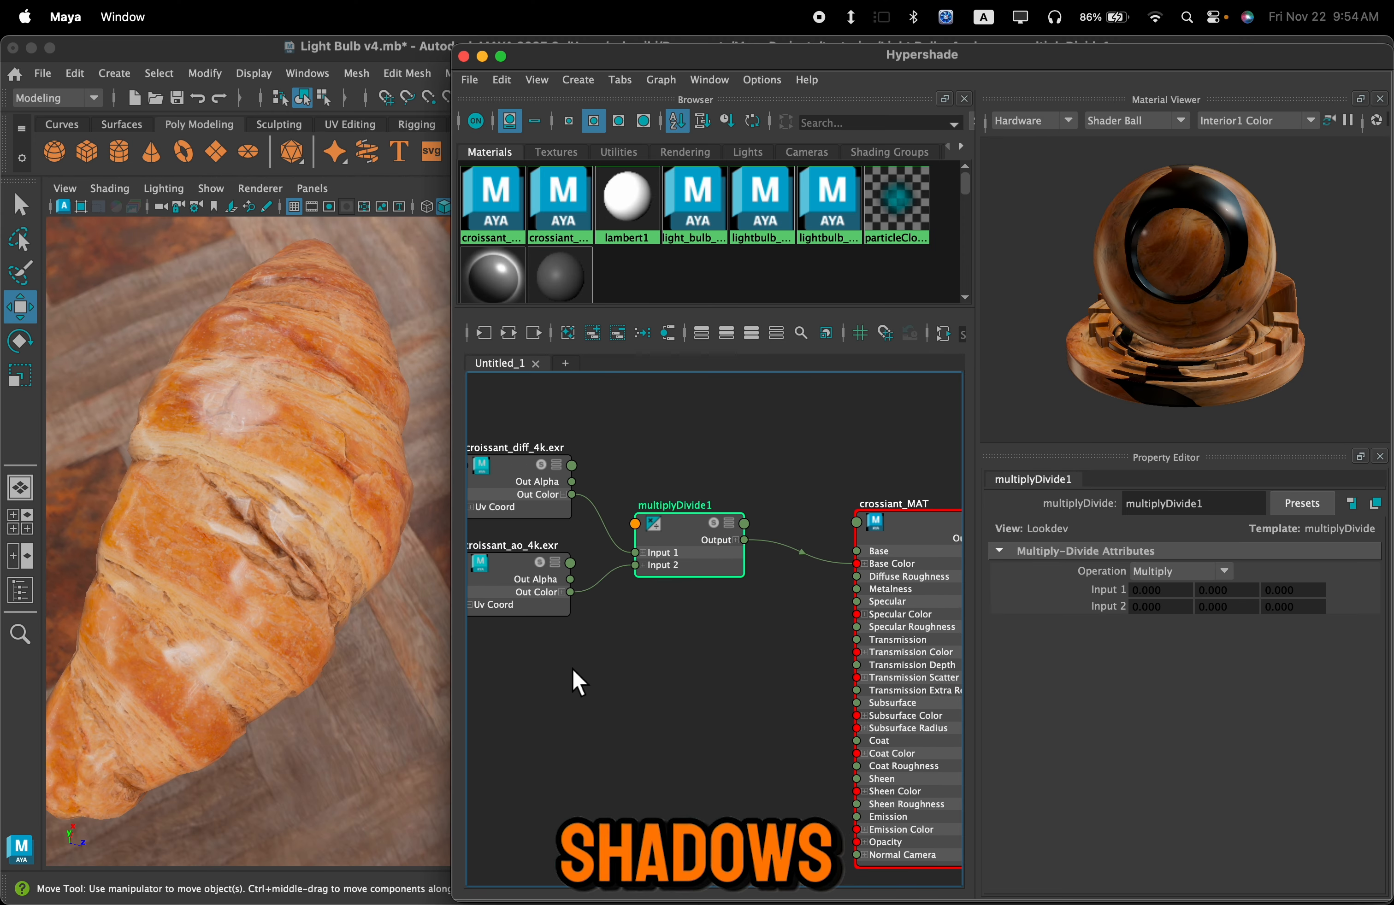
left_click_drag(793, 509, 771, 590)
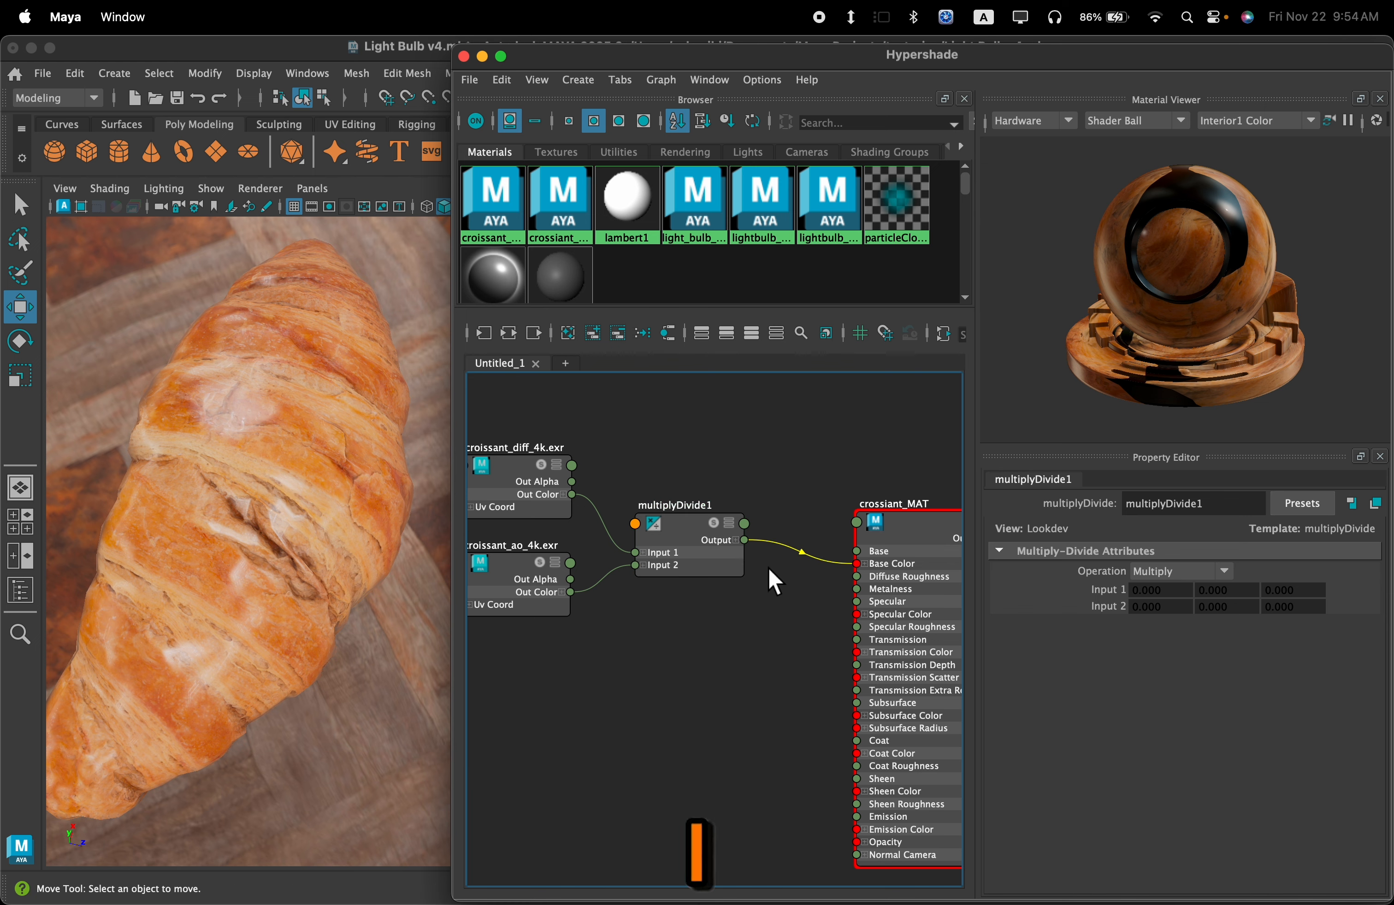
key("Delete")
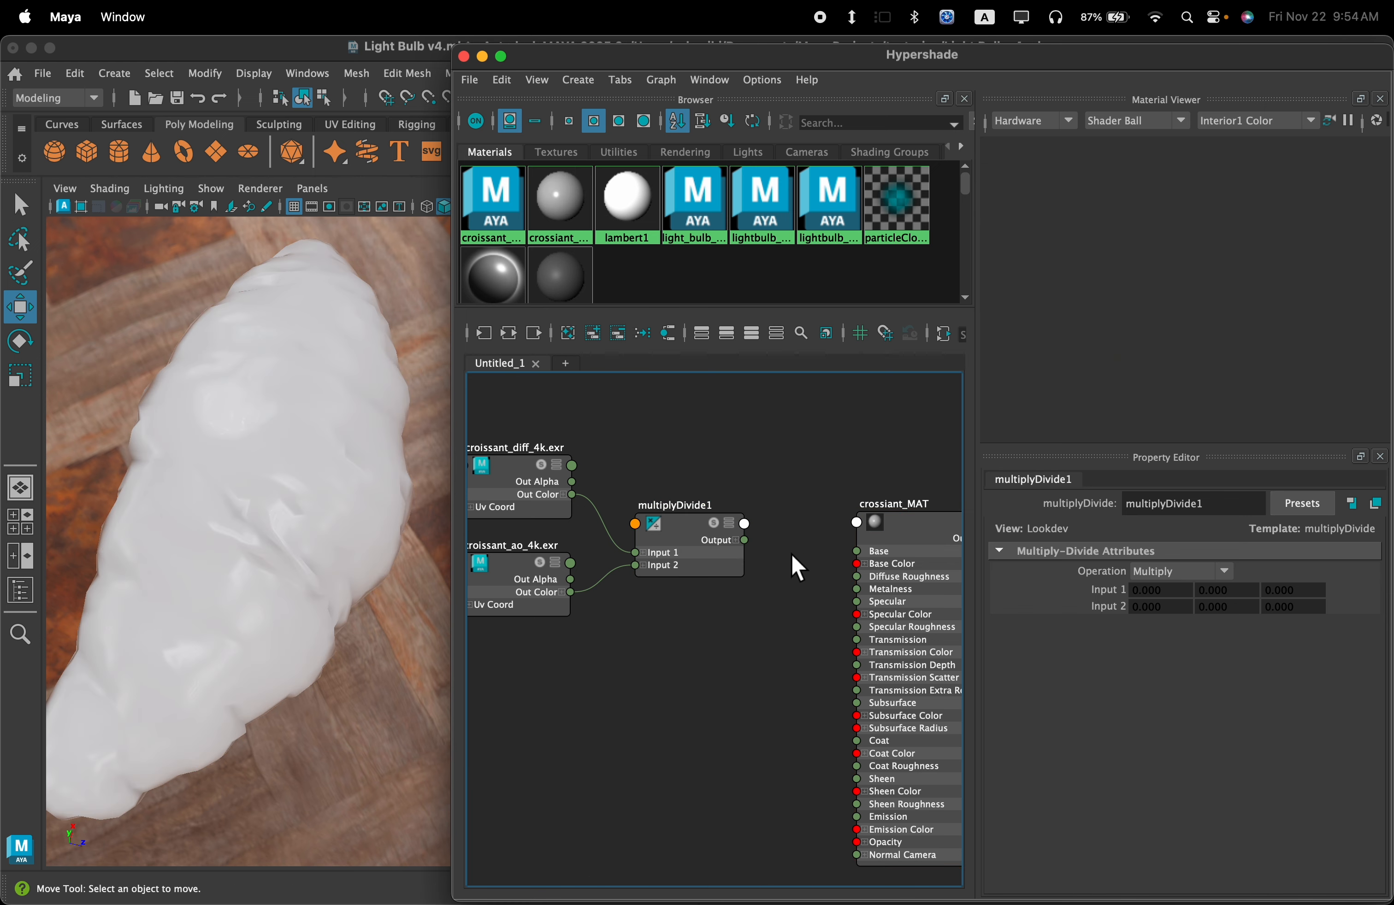
key("super+z")
Step: Remove the croissant_ao_4k.exr connection from multiplyDivide1's Input 2 to compare the croissant's shading, and undo the removal
middle_click_drag(710, 626, 823, 623, "alt")
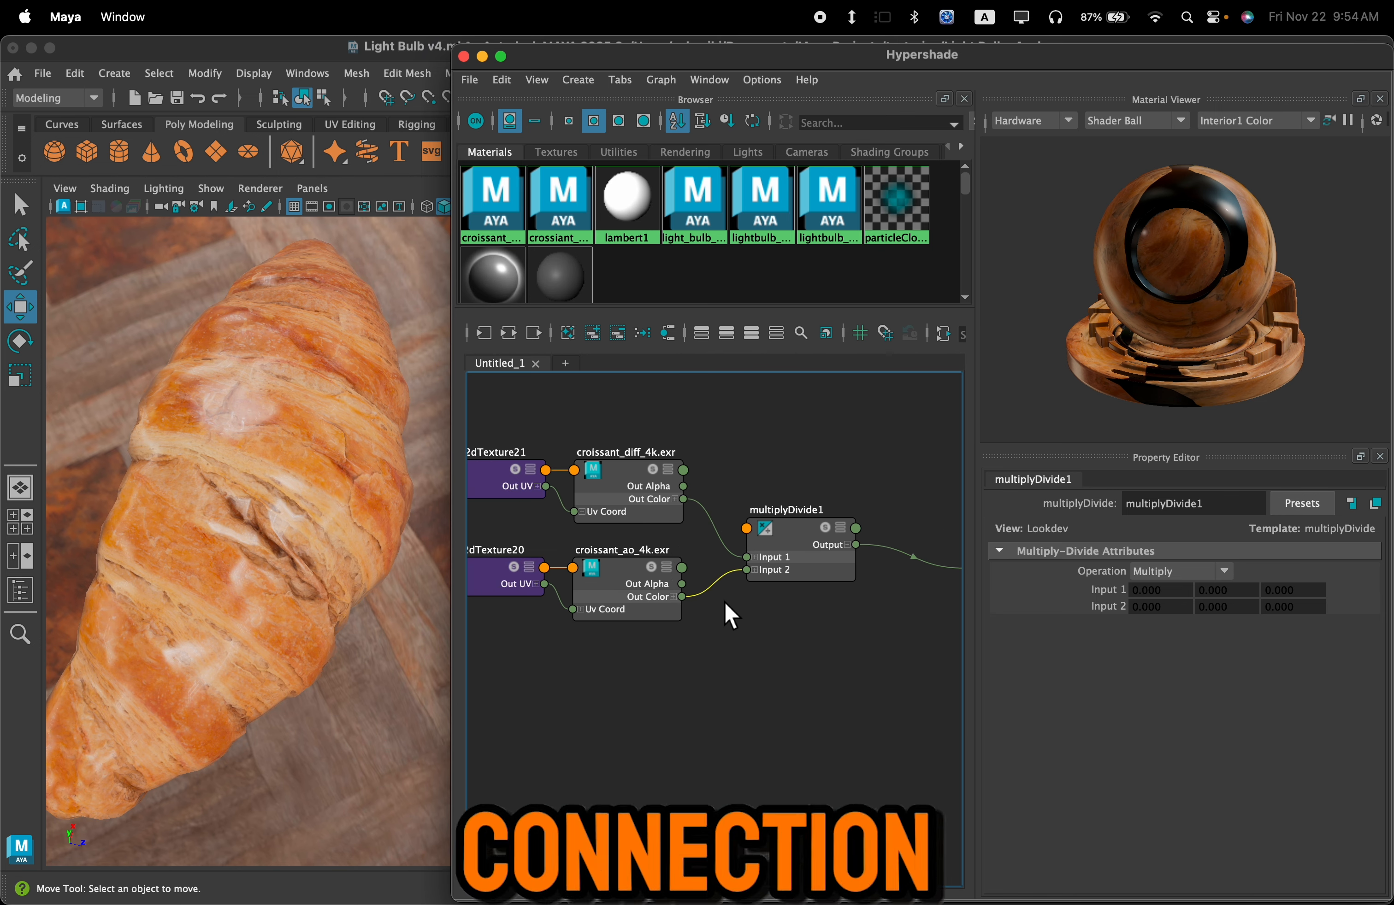
key("Delete")
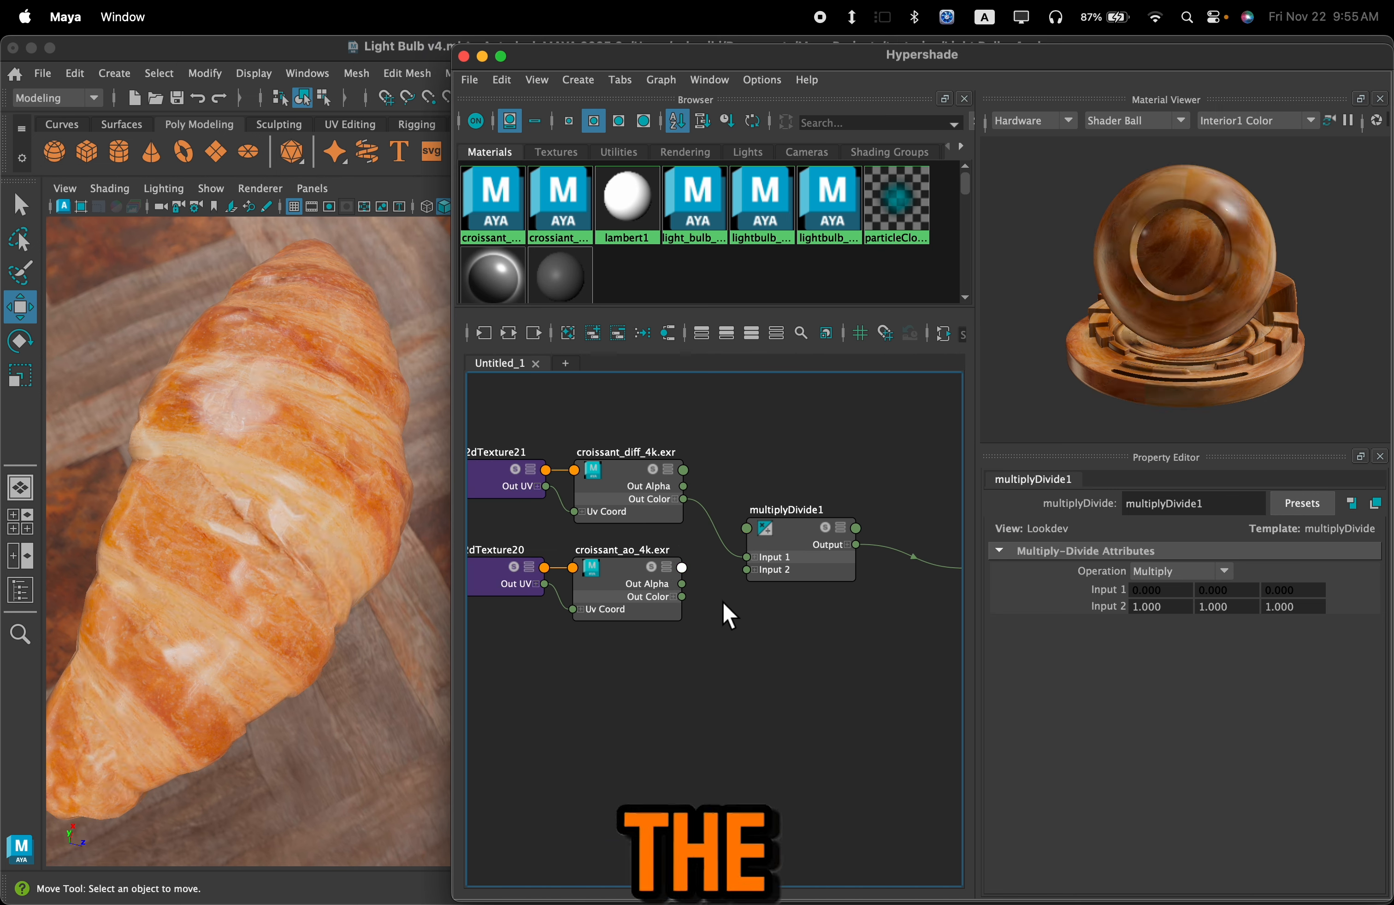
key("super+z")
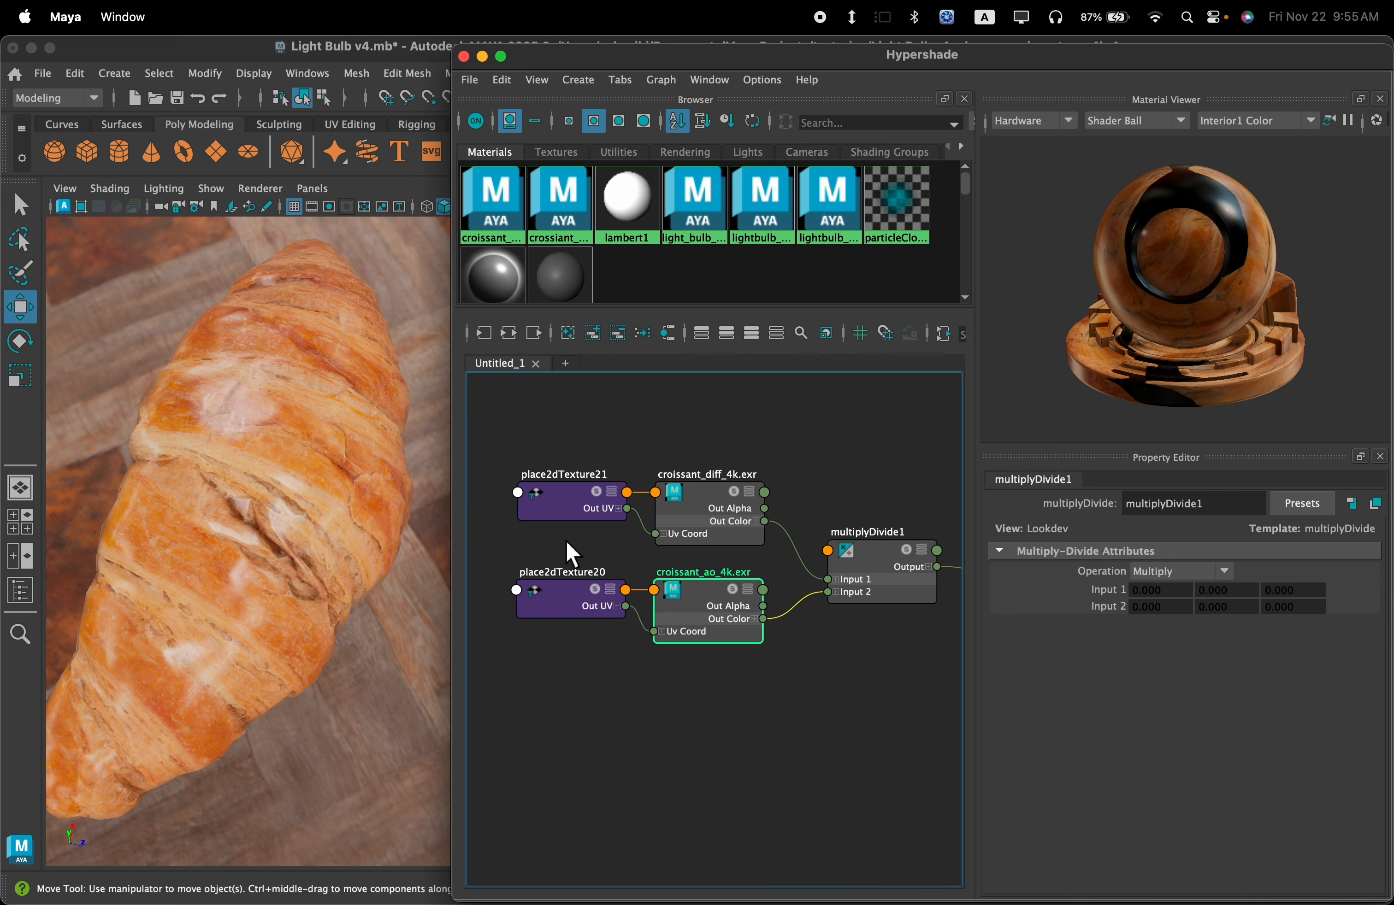
Step: Enable Alpha Is Luminance on the croissant_ao_4k.exr file node
left_click(691, 606)
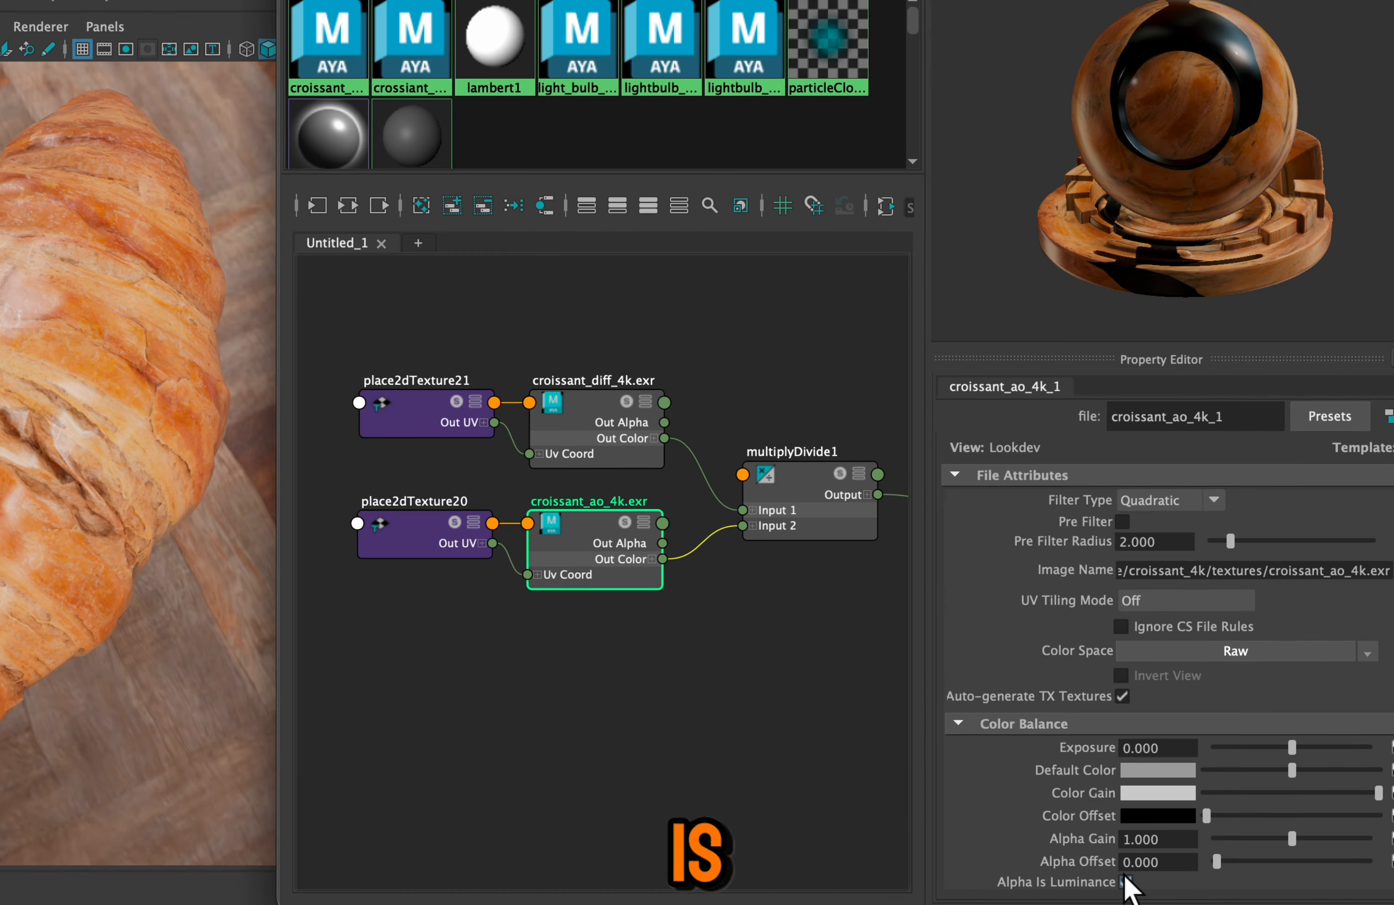
left_click(1124, 884)
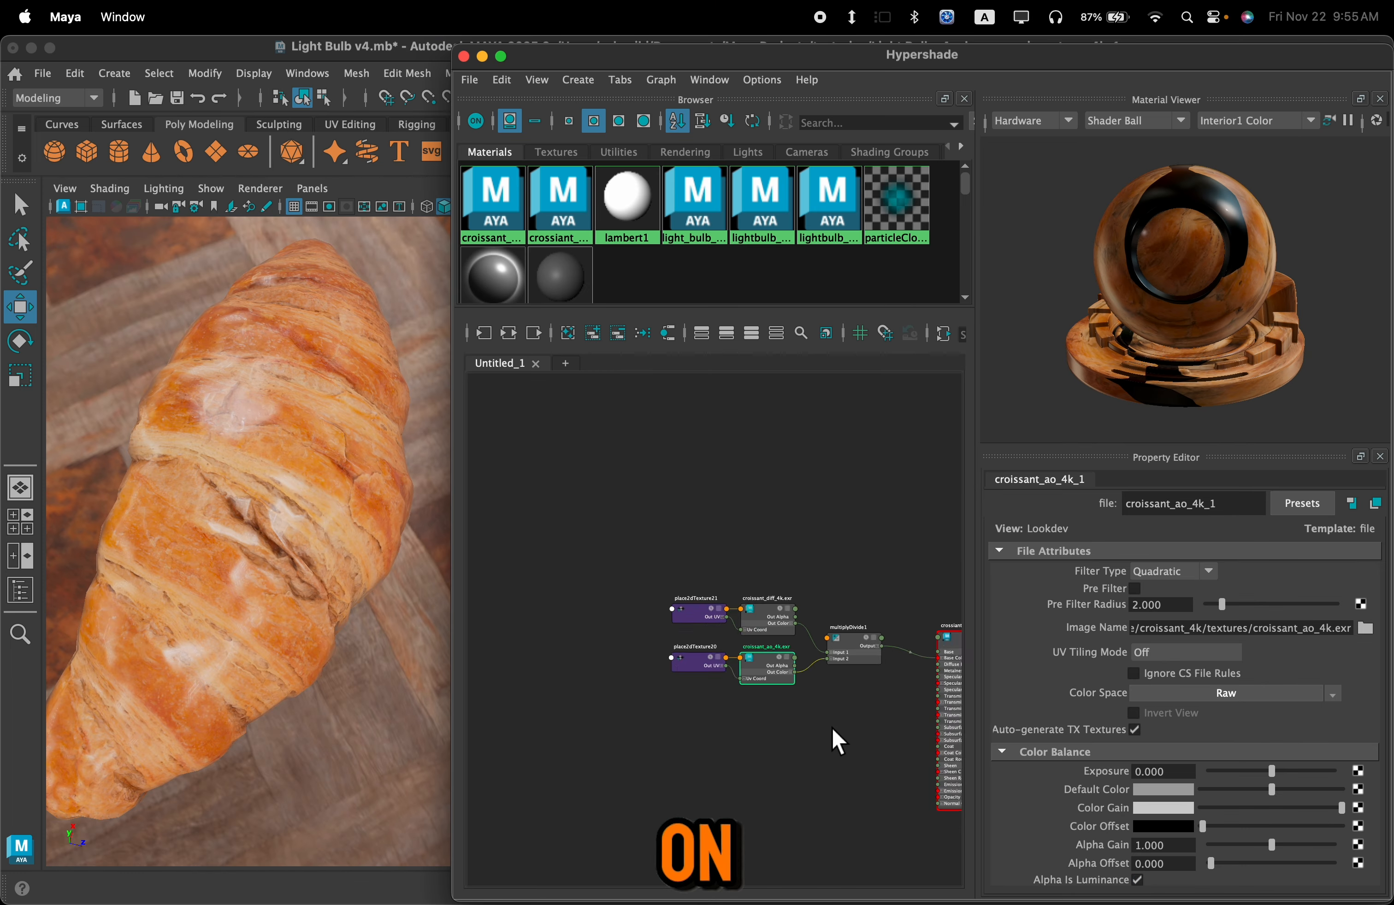
Step: Move the croissant_rough_4k.exr and place2dTexture24 nodes together to just below multiplyDivide1, beside crossiant_MAT
scroll(833, 728, "down", 3)
middle_click_drag(821, 734, 598, 688, "alt")
middle_click_drag(799, 549, 493, 628, "alt")
scroll(634, 600, "up", 5)
scroll(838, 687, "up", 2)
middle_click_drag(810, 703, 771, 756, "alt")
scroll(747, 709, "up", 2)
scroll(746, 709, "down", 2)
middle_click_drag(680, 709, 483, 712, "alt")
middle_click_drag(779, 692, 628, 719, "alt")
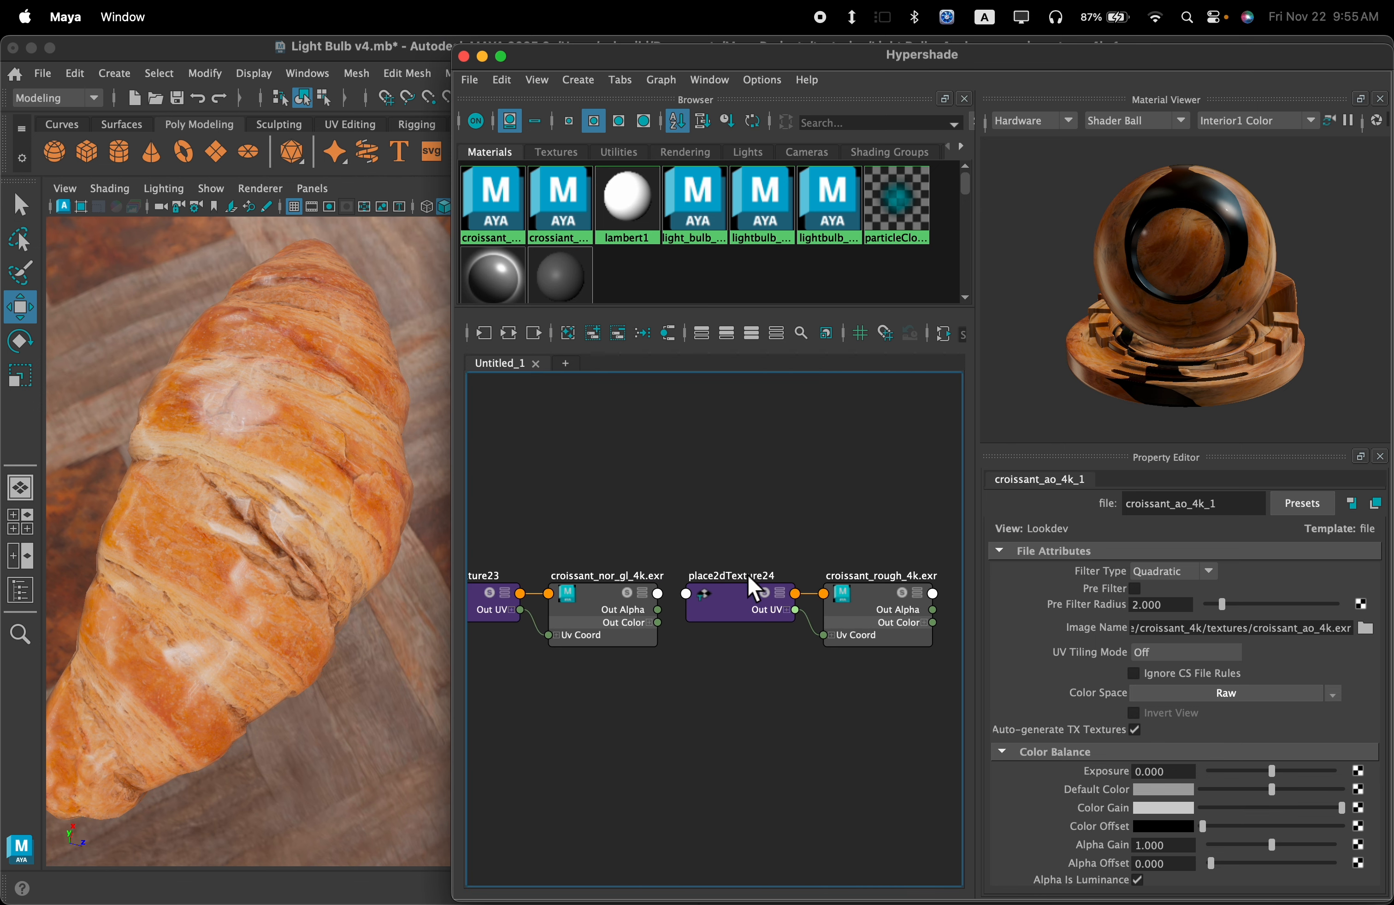
left_click_drag(727, 510, 896, 653)
scroll(887, 671, "down", 3)
middle_click_drag(806, 737, 911, 623, "alt")
scroll(912, 609, "down", 3)
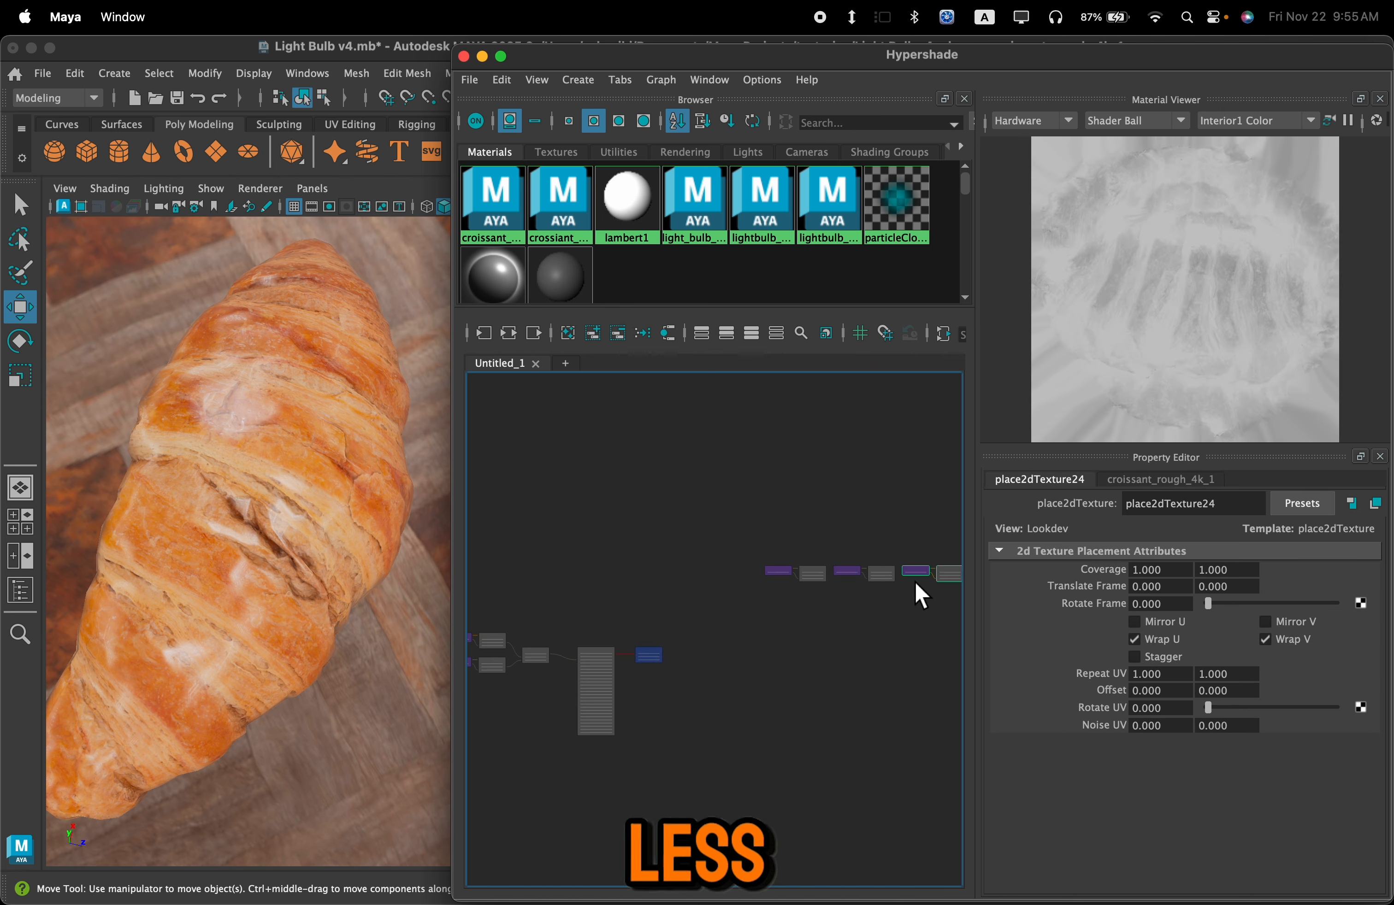
left_click_drag(866, 592, 516, 694)
scroll(517, 694, "up", 5)
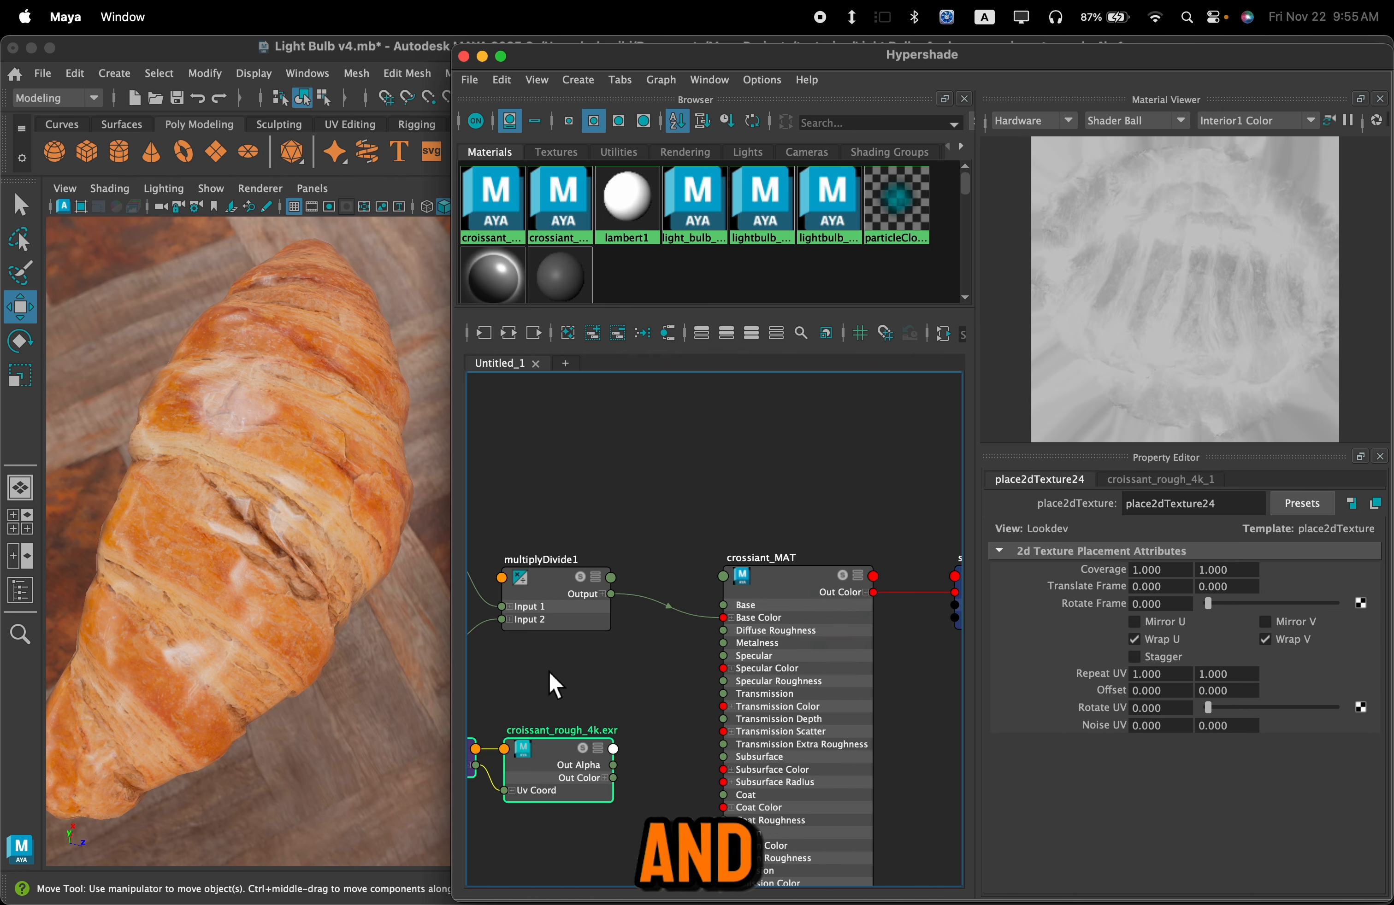
Step: Connect the Out Alpha of croissant_rough_4k.exr to the Specular Roughness of crossiant_MAT
middle_click_drag(616, 640, 747, 604, "alt")
middle_click_drag(710, 722, 600, 617, "alt")
left_click(647, 615)
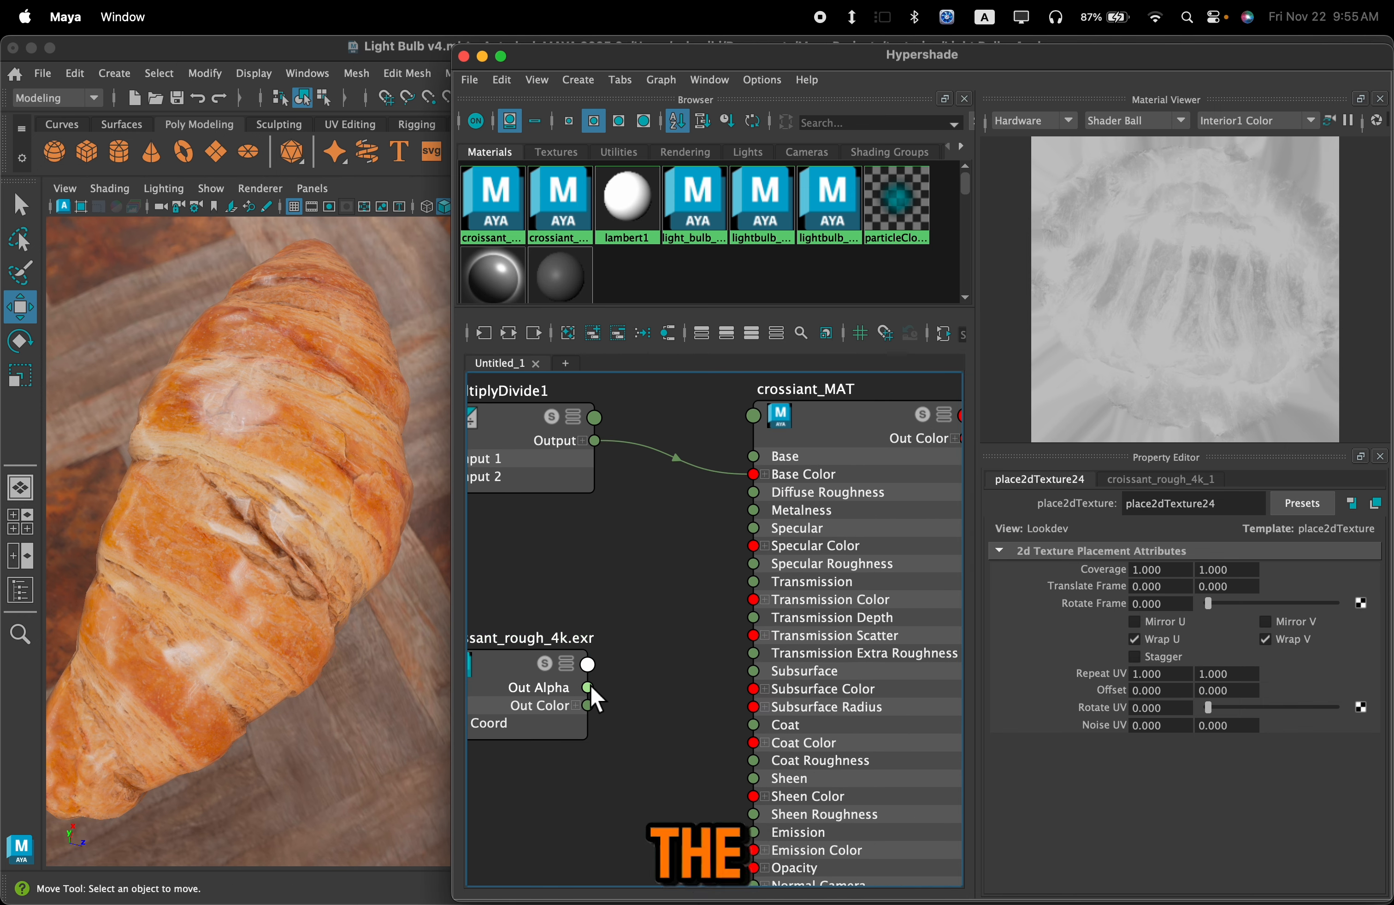
left_click_drag(588, 687, 664, 624)
left_click_drag(753, 567, 755, 568)
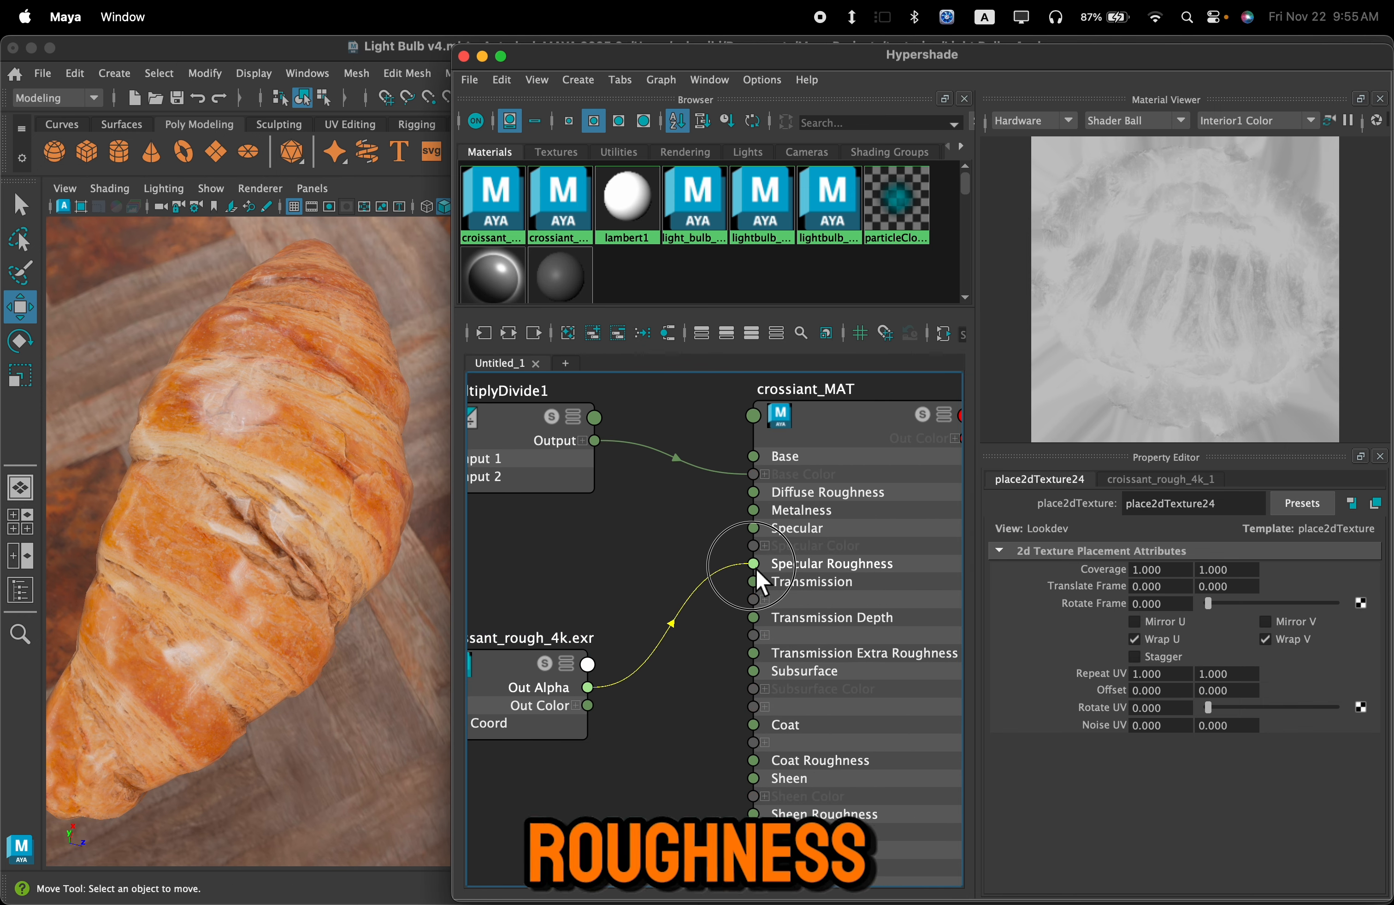
middle_click_drag(735, 576, 825, 535, "alt")
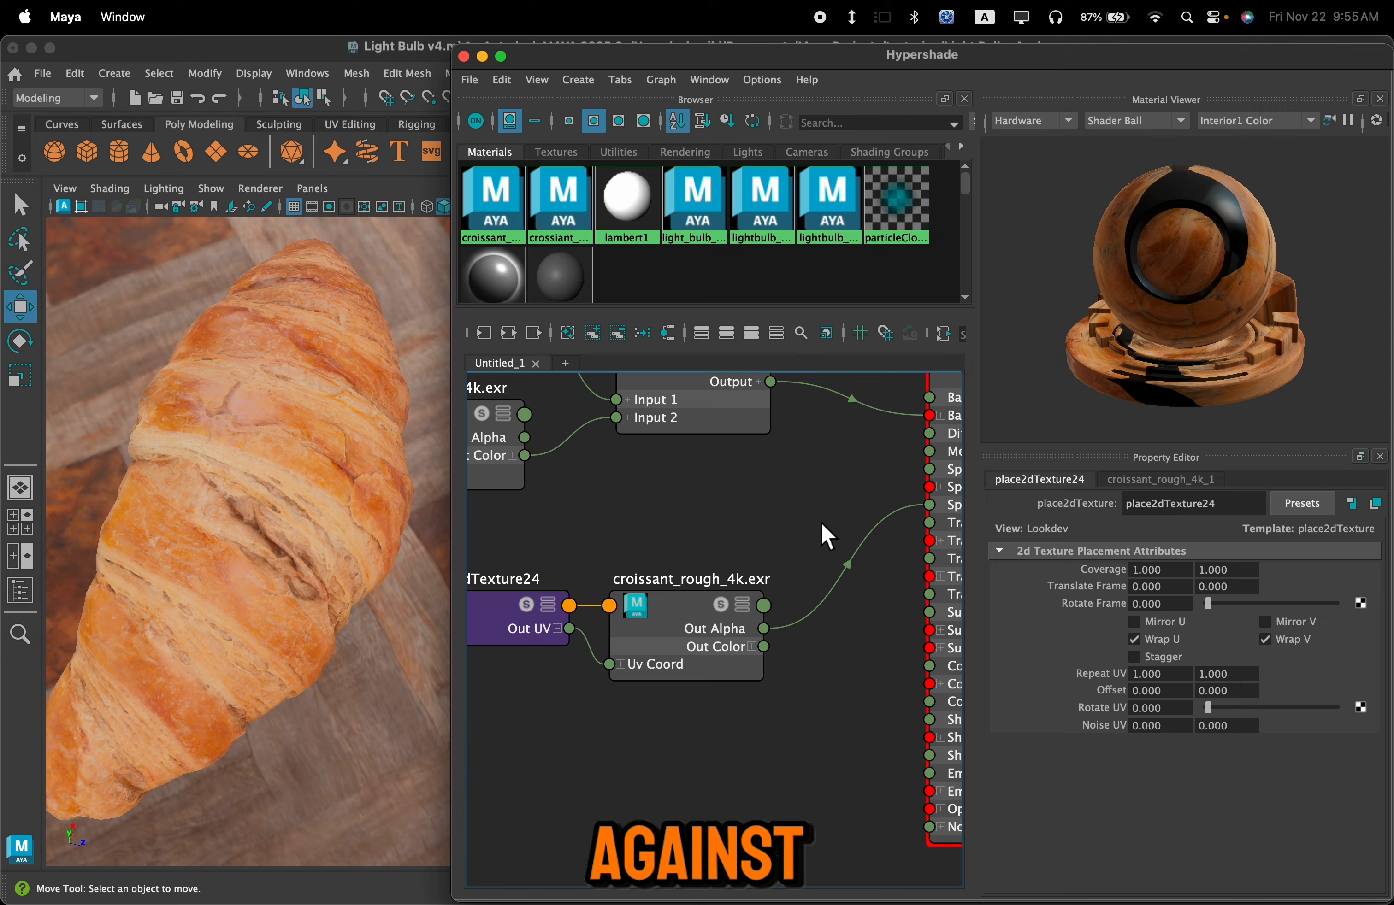
Step: Enable Alpha Is Luminance on the croissant_rough_4k.exr file node
left_click(670, 668)
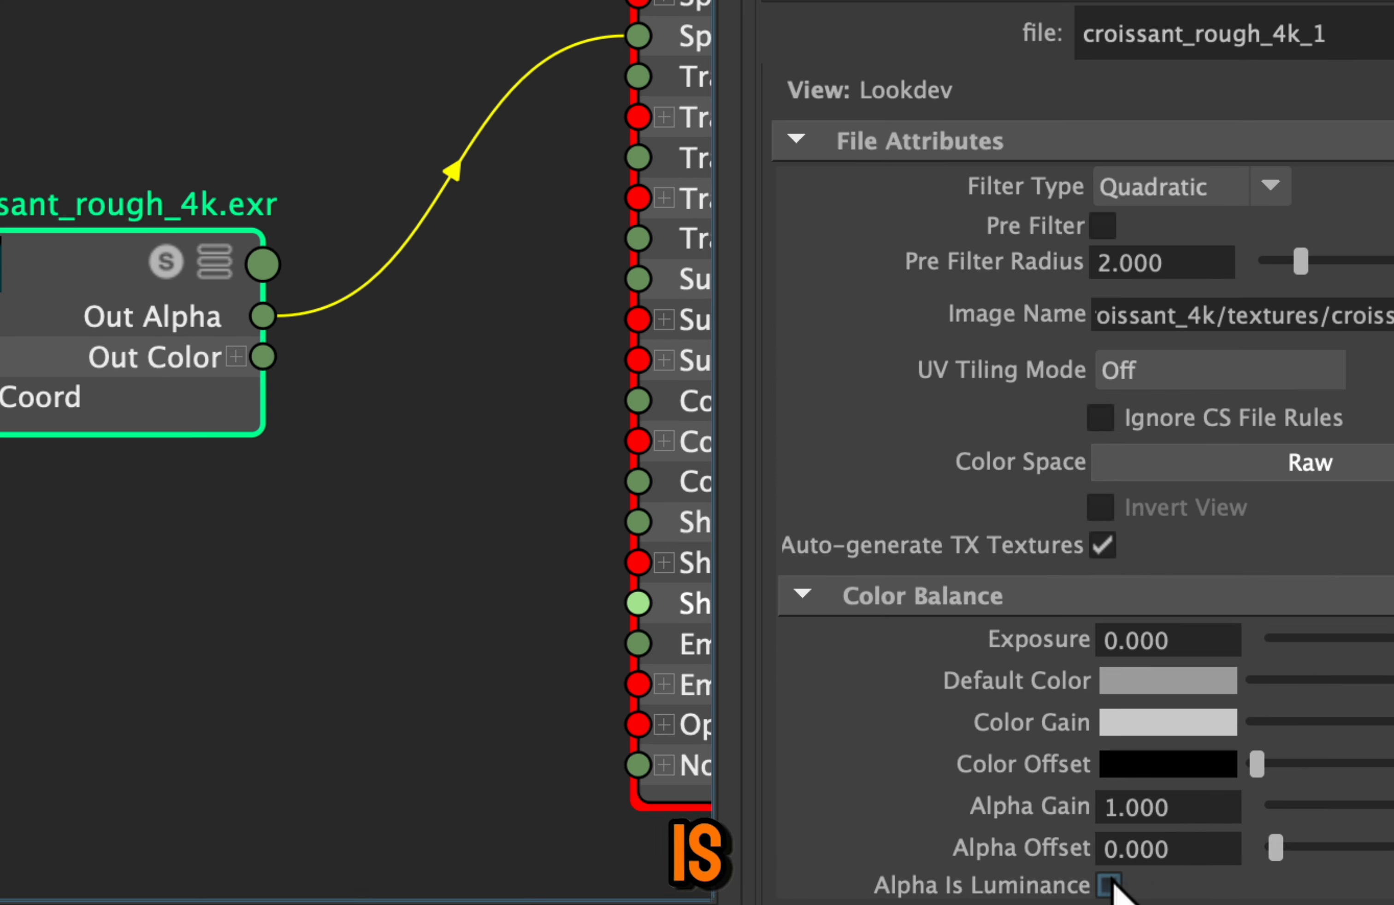
left_click(1108, 884)
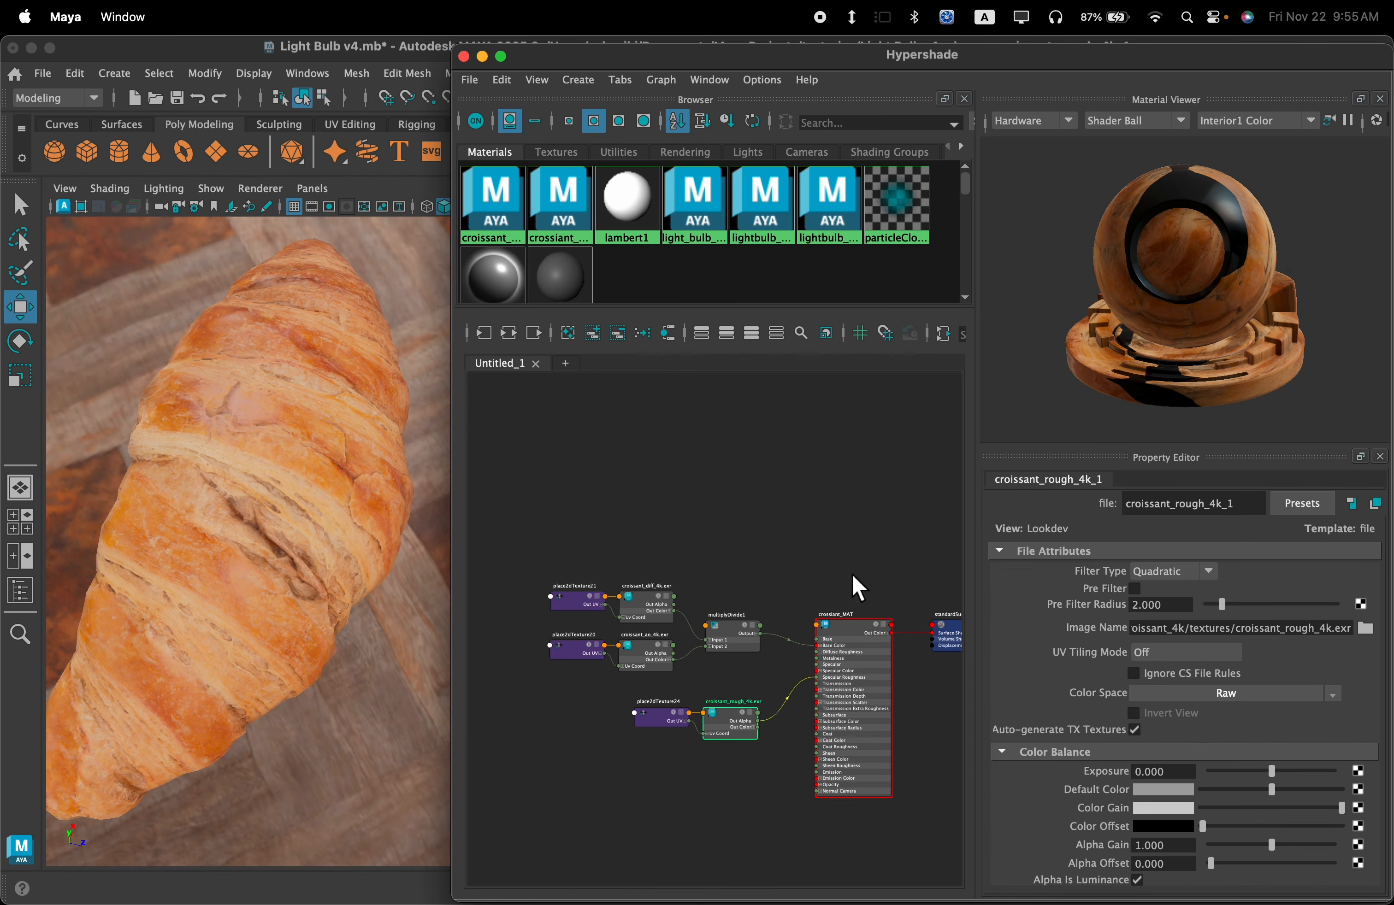
Step: Move the croissant_nor_gl_4k.exr and place2dTexture23 nodes together to directly beneath the roughness texture nodes
middle_click_drag(857, 551, 595, 491, "alt")
middle_click_drag(808, 500, 535, 616, "alt")
scroll(834, 534, "up", 4)
middle_click_drag(718, 451, 631, 455, "alt")
left_click_drag(658, 436, 834, 594)
scroll(811, 608, "down", 4)
middle_click_drag(795, 662, 849, 566, "alt")
scroll(847, 564, "down", 2)
middle_click_drag(783, 692, 862, 694, "alt")
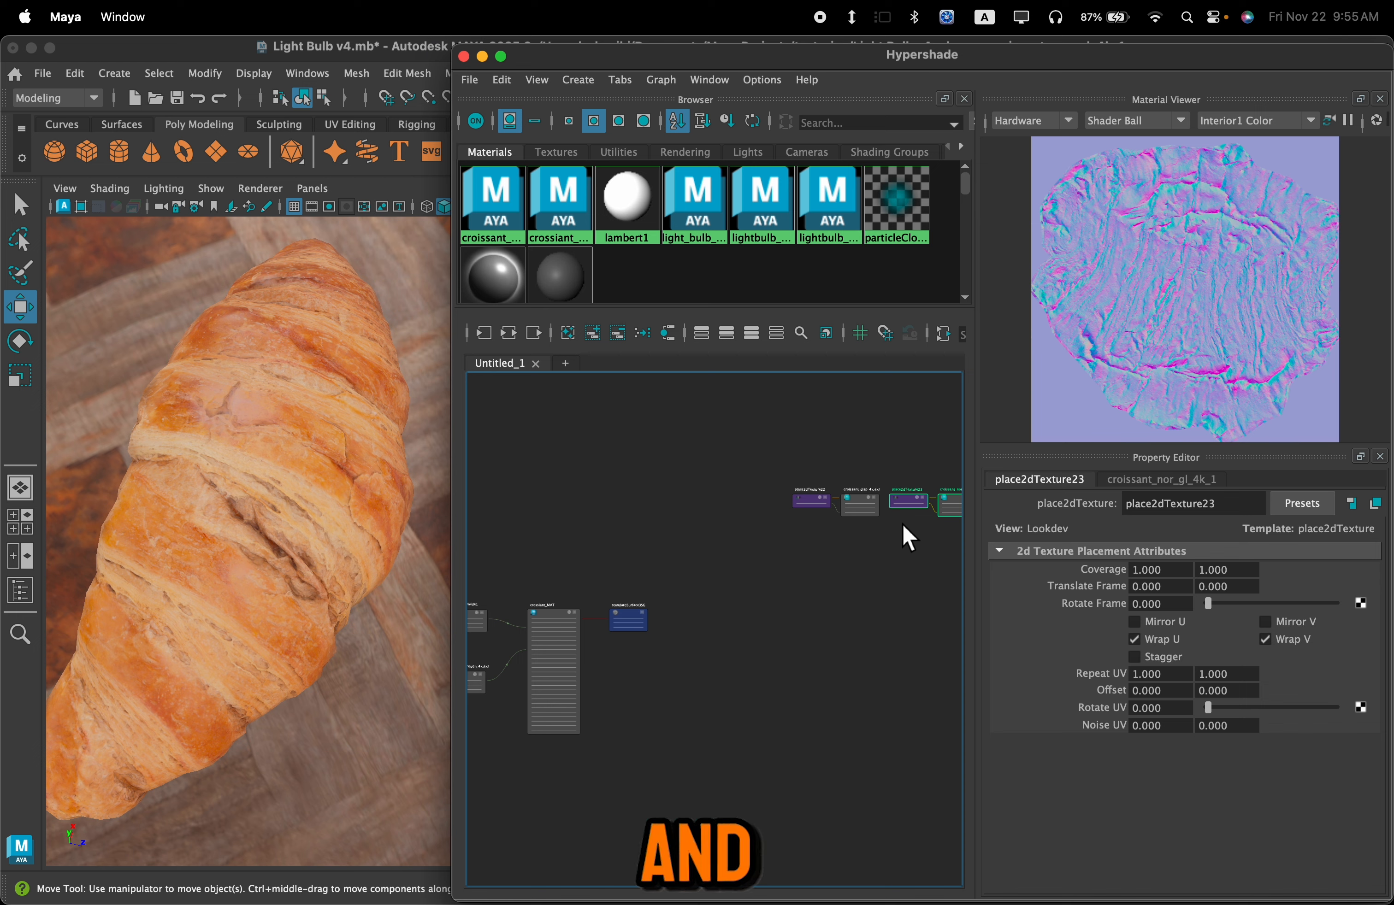
left_click_drag(912, 517, 640, 715)
middle_click_drag(669, 656, 890, 603, "alt")
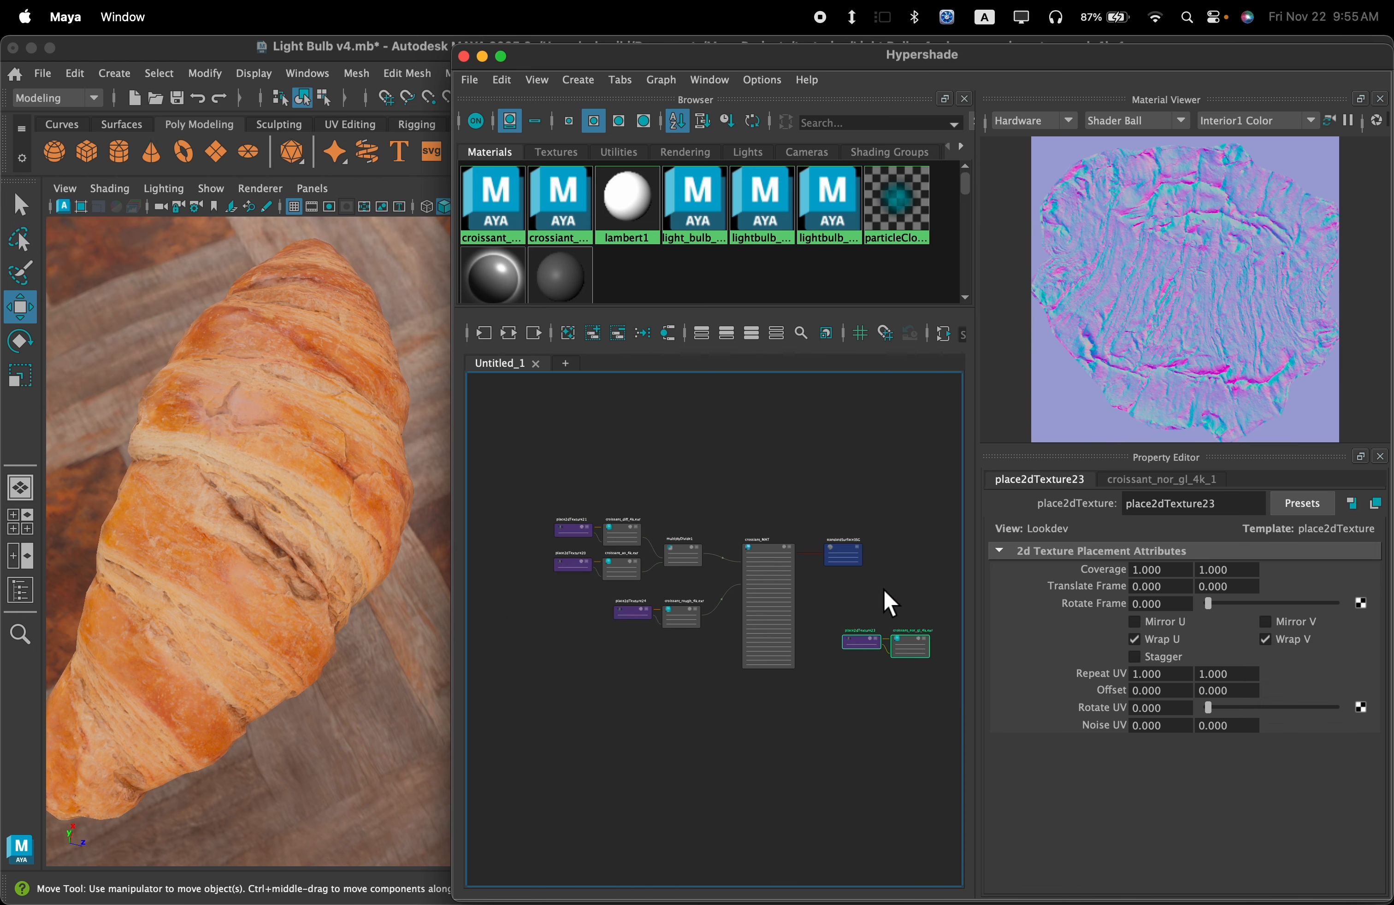
left_click_drag(870, 654, 607, 663)
right_click_drag(641, 664, 917, 650, "alt")
middle_click_drag(802, 642, 734, 636, "alt")
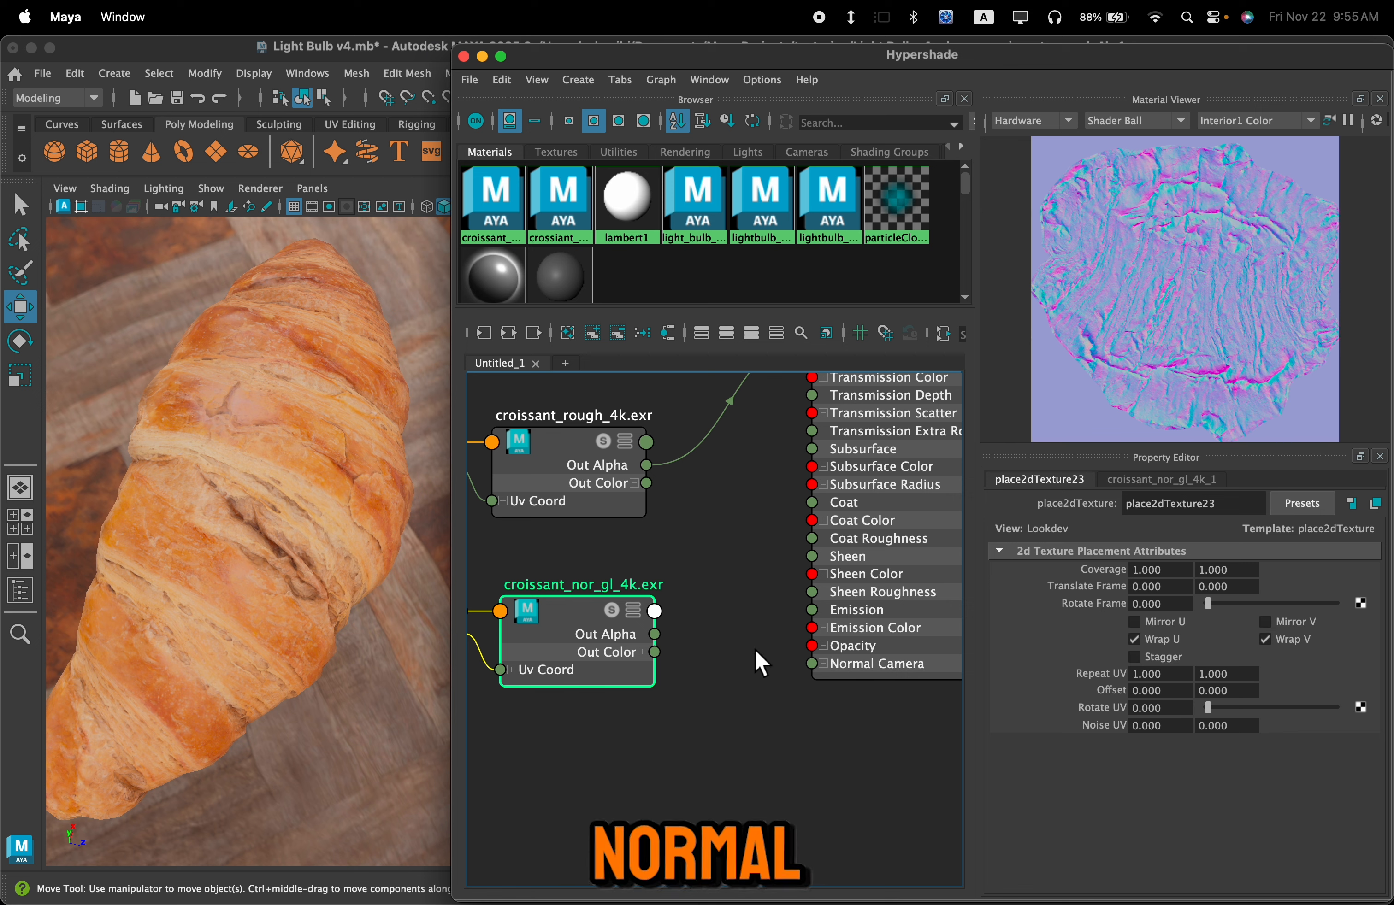
Step: Shift the normal map node and its place2dTexture23 farther from crossiant_MAT to free space for a node between them
scroll(758, 715, "down", 3)
middle_click_drag(759, 716, 904, 692, "alt")
left_click(722, 621)
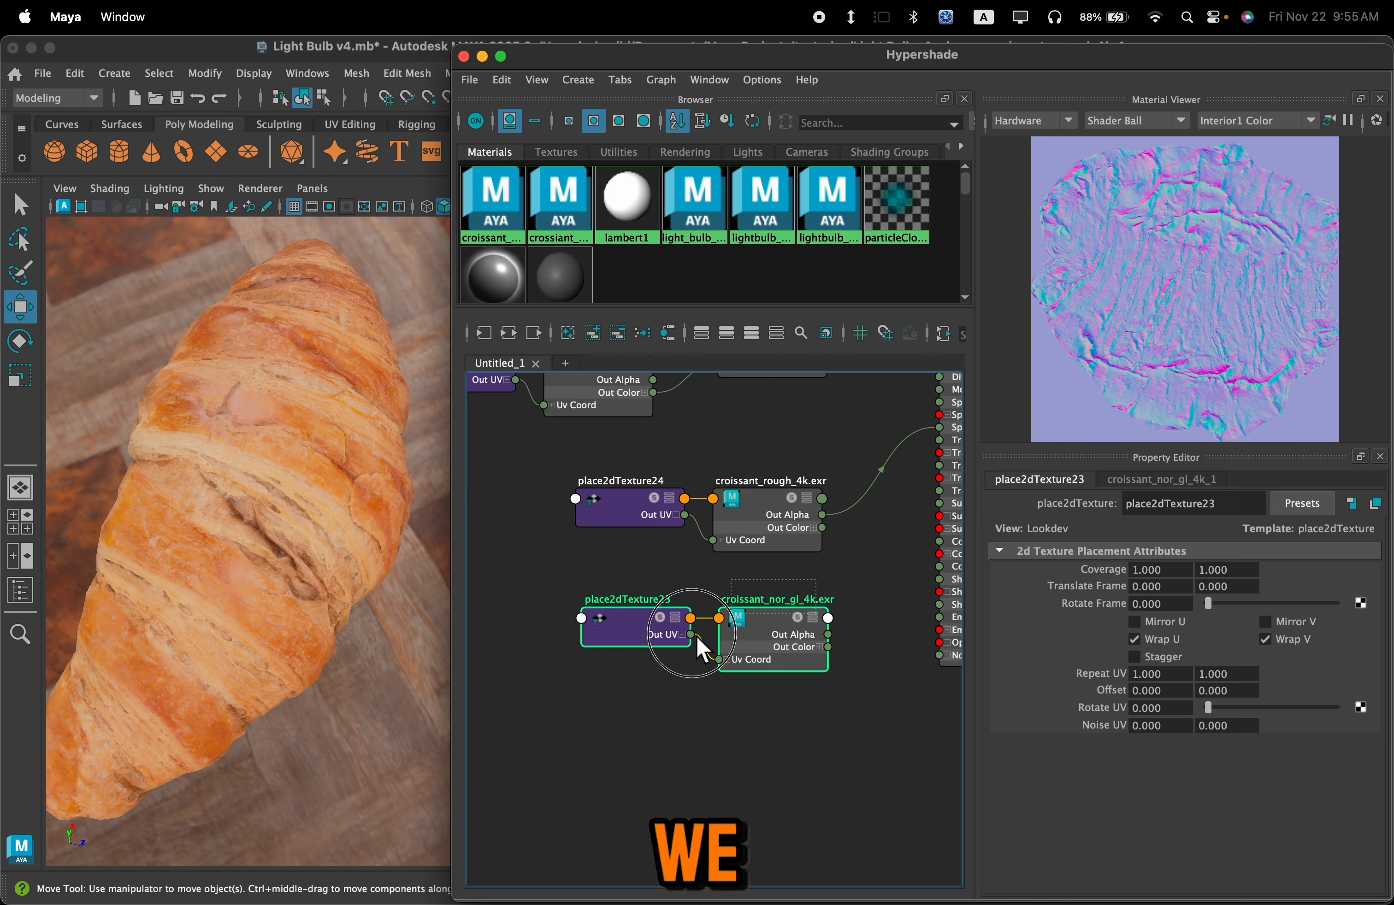
left_click_drag(765, 613, 572, 625)
middle_click_drag(652, 667, 756, 659, "alt")
left_click_drag(709, 646, 670, 630)
left_click(833, 619)
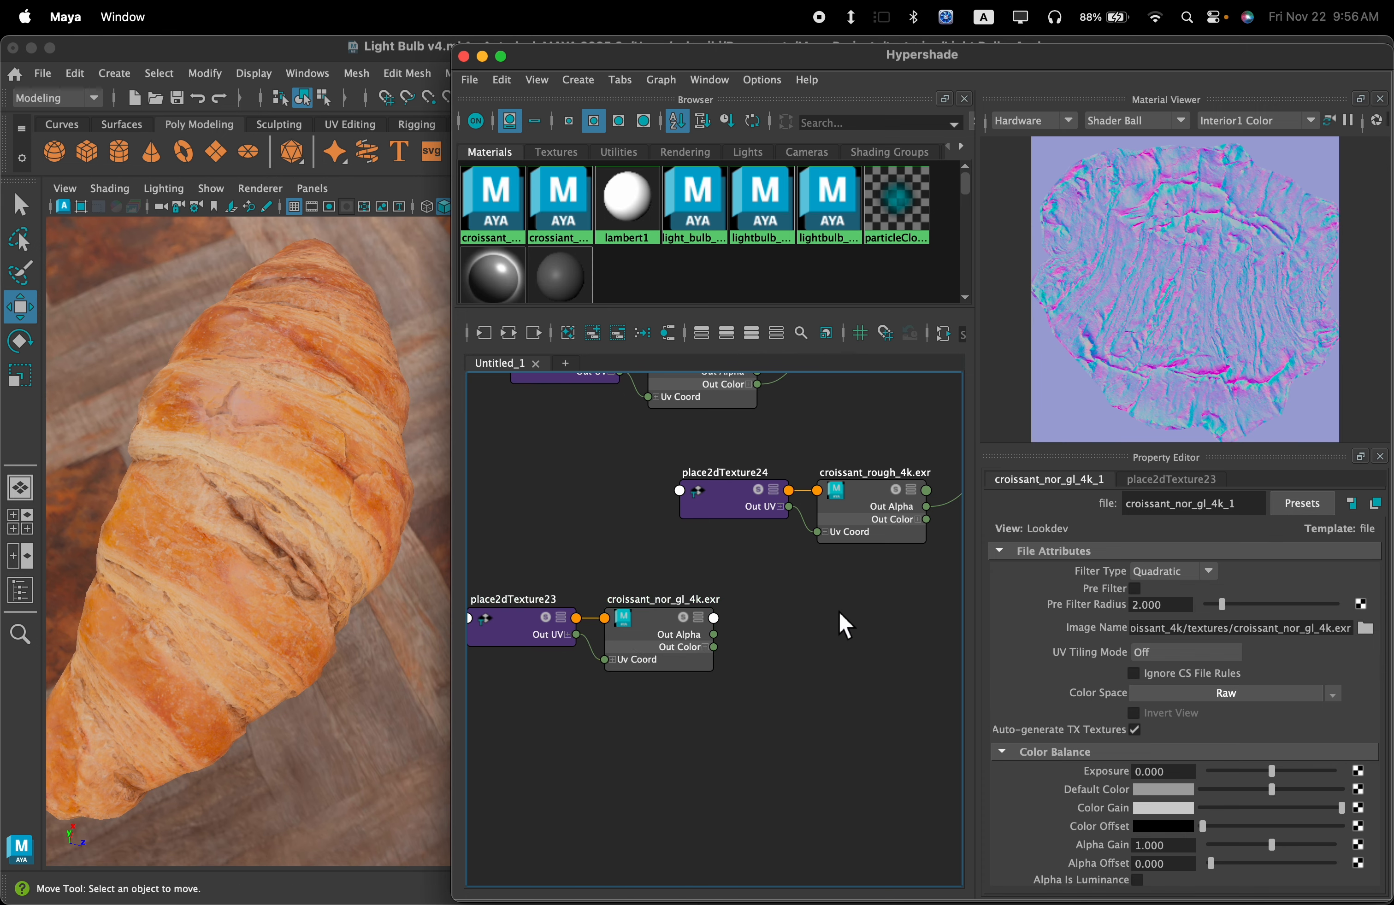
Step: Create a bump2d node between the normal map and crossiant_MAT, and connect croissant_nor_gl_4k.exr's Out Alpha to its Bump Value
middle_click_drag(840, 623, 742, 638, "alt")
key("Tab")
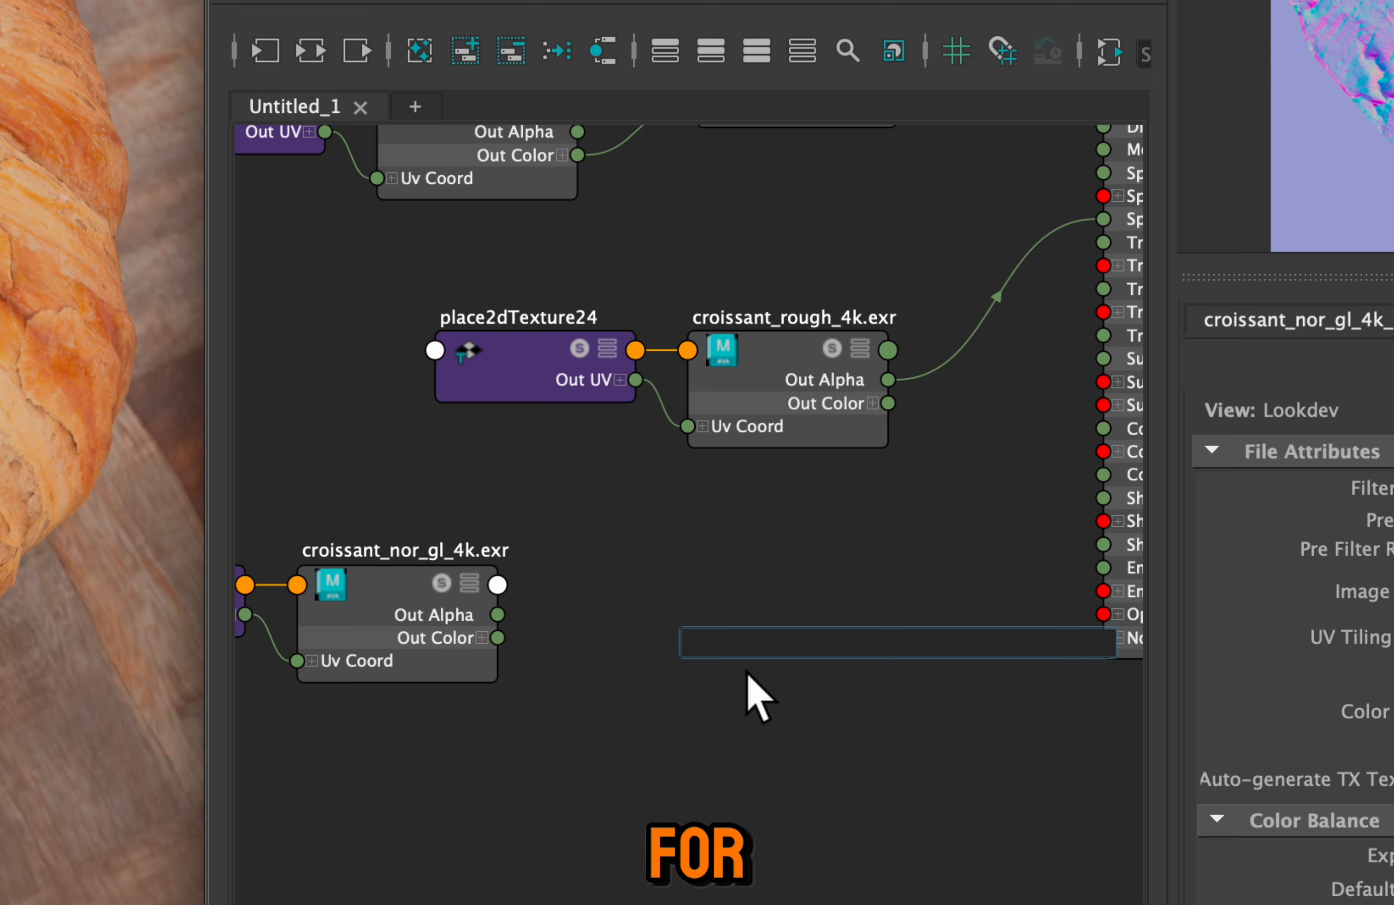
type("bump")
key("Down")
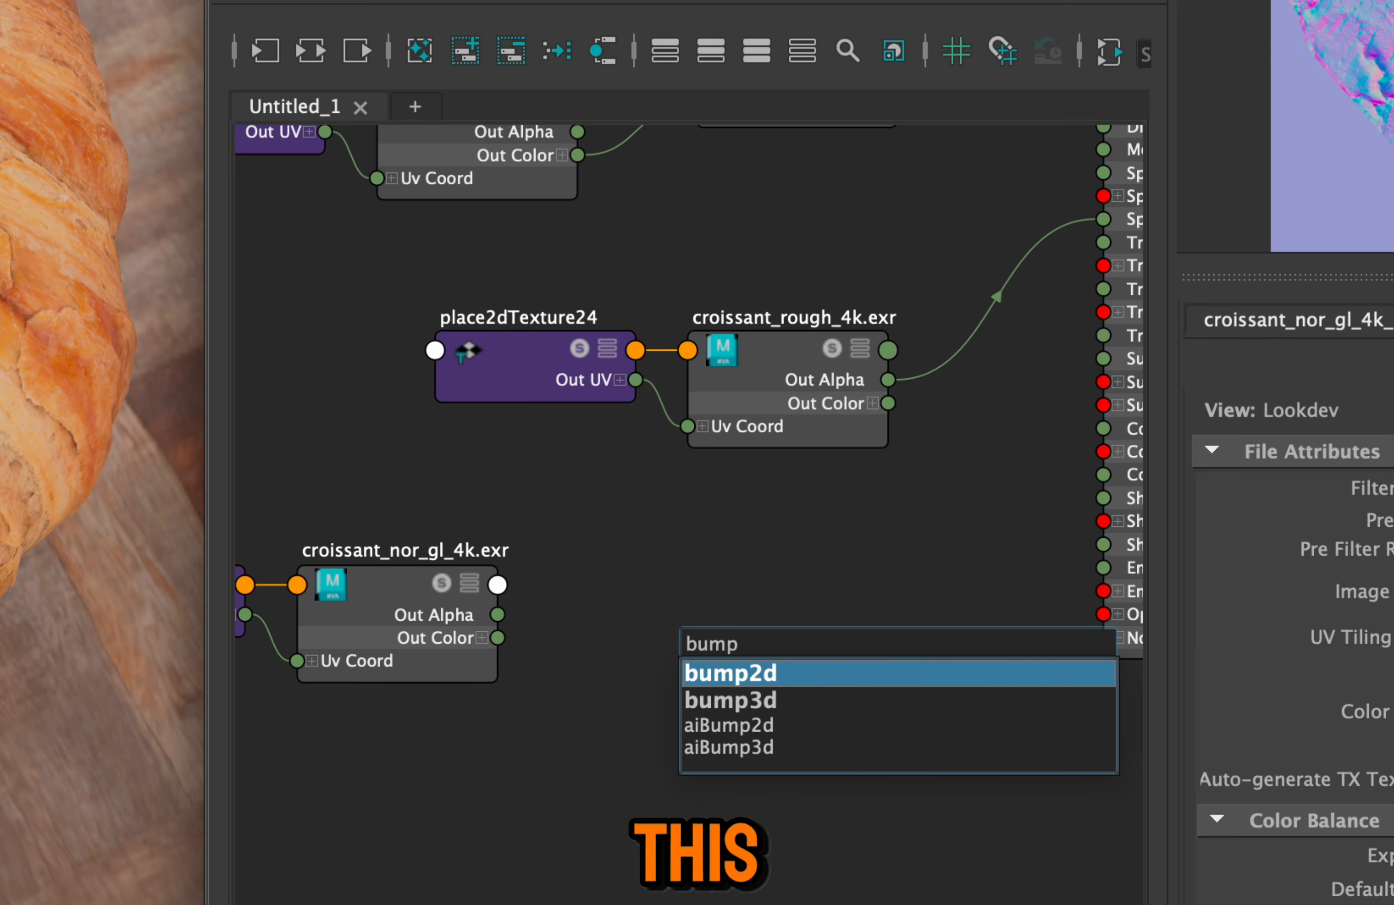
key("Return")
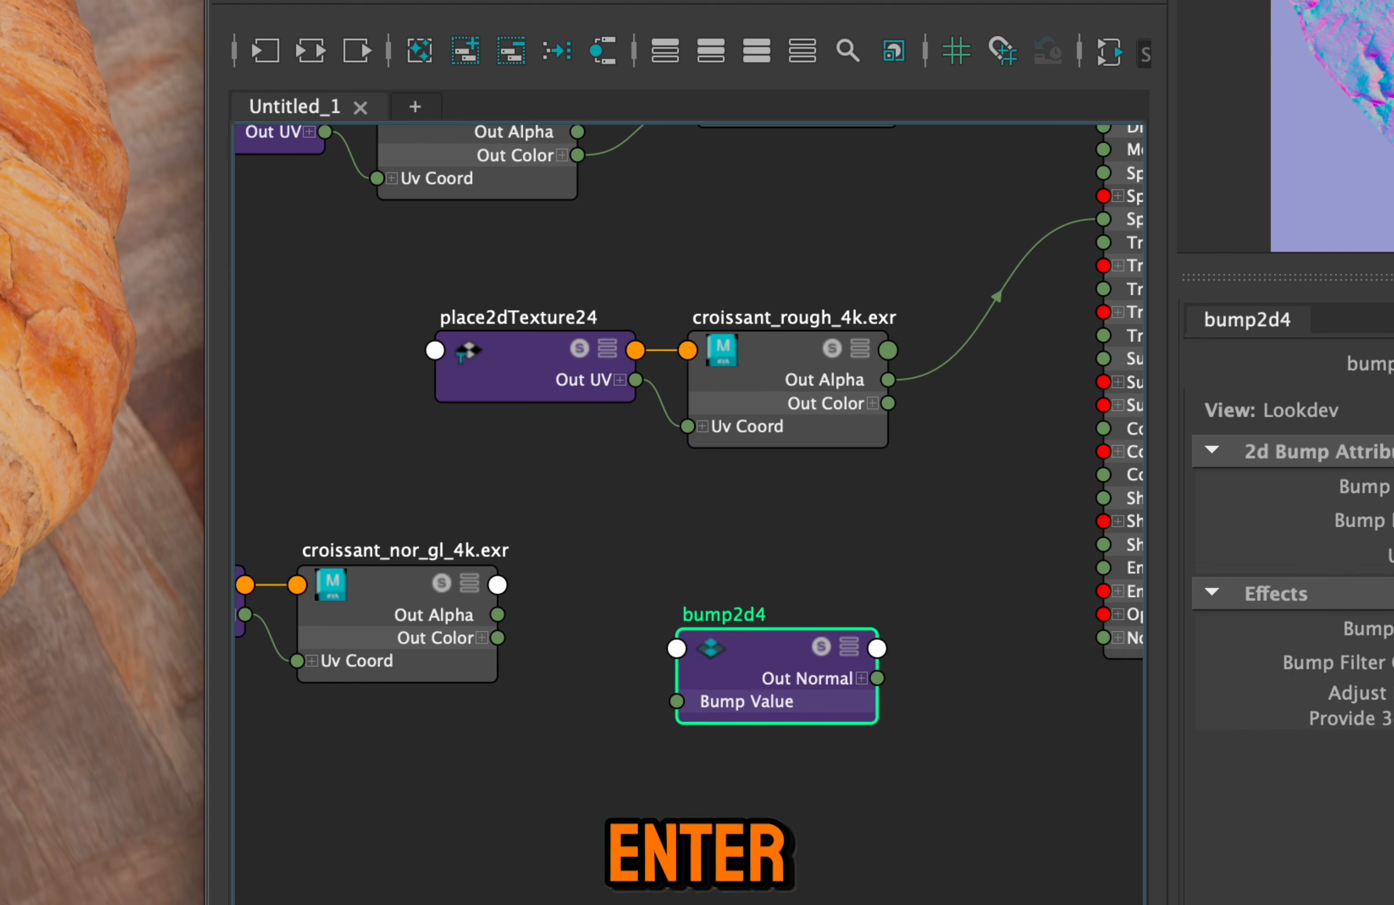
left_click_drag(745, 645, 718, 597)
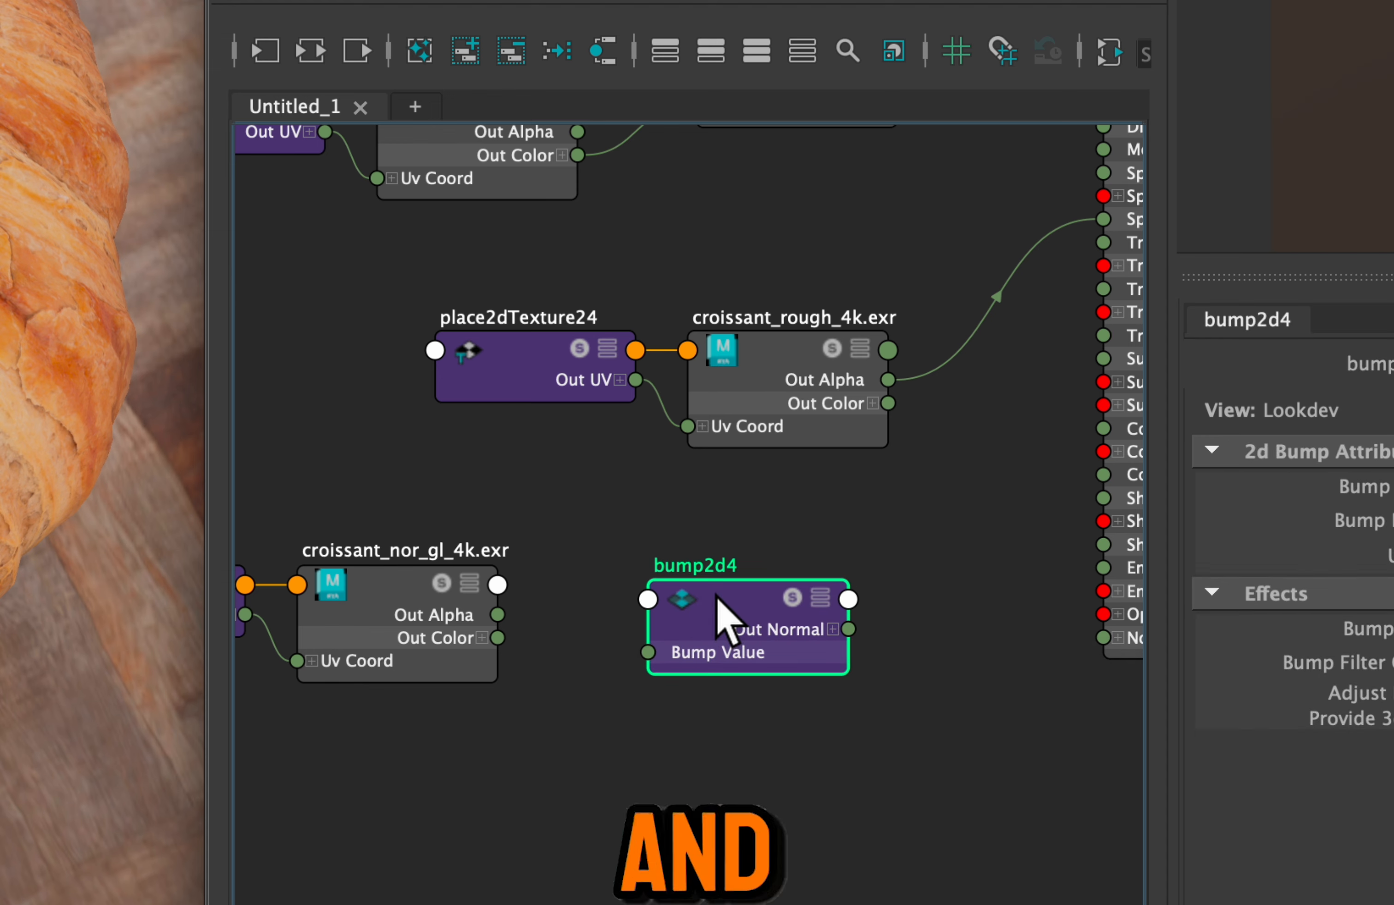
left_click_drag(497, 615, 650, 652)
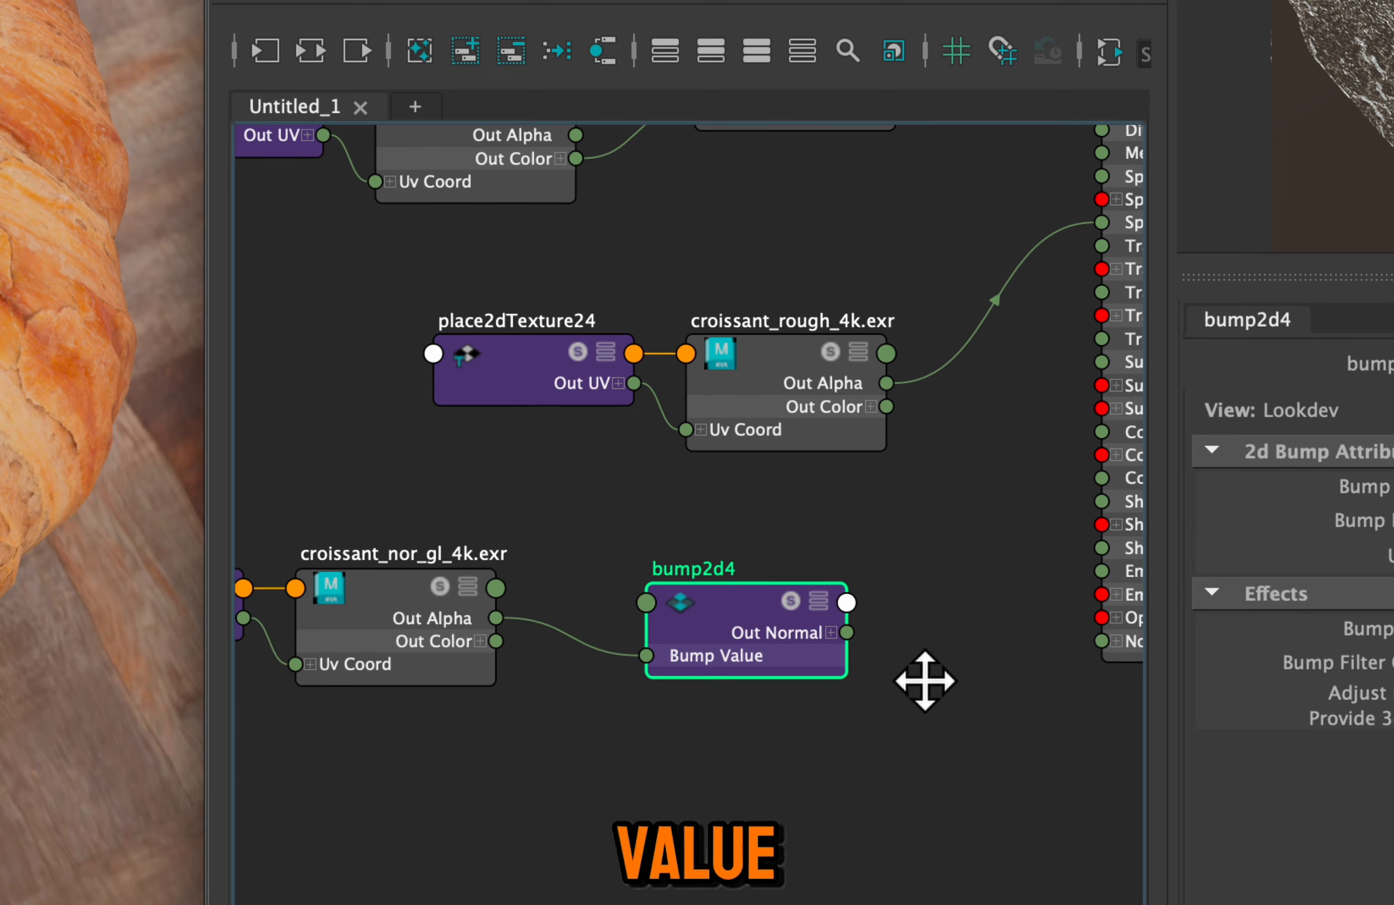
Step: Connect the bump2d node's Out Normal to the Normal Camera input of crossiant_MAT
middle_click_drag(924, 681, 827, 731, "alt")
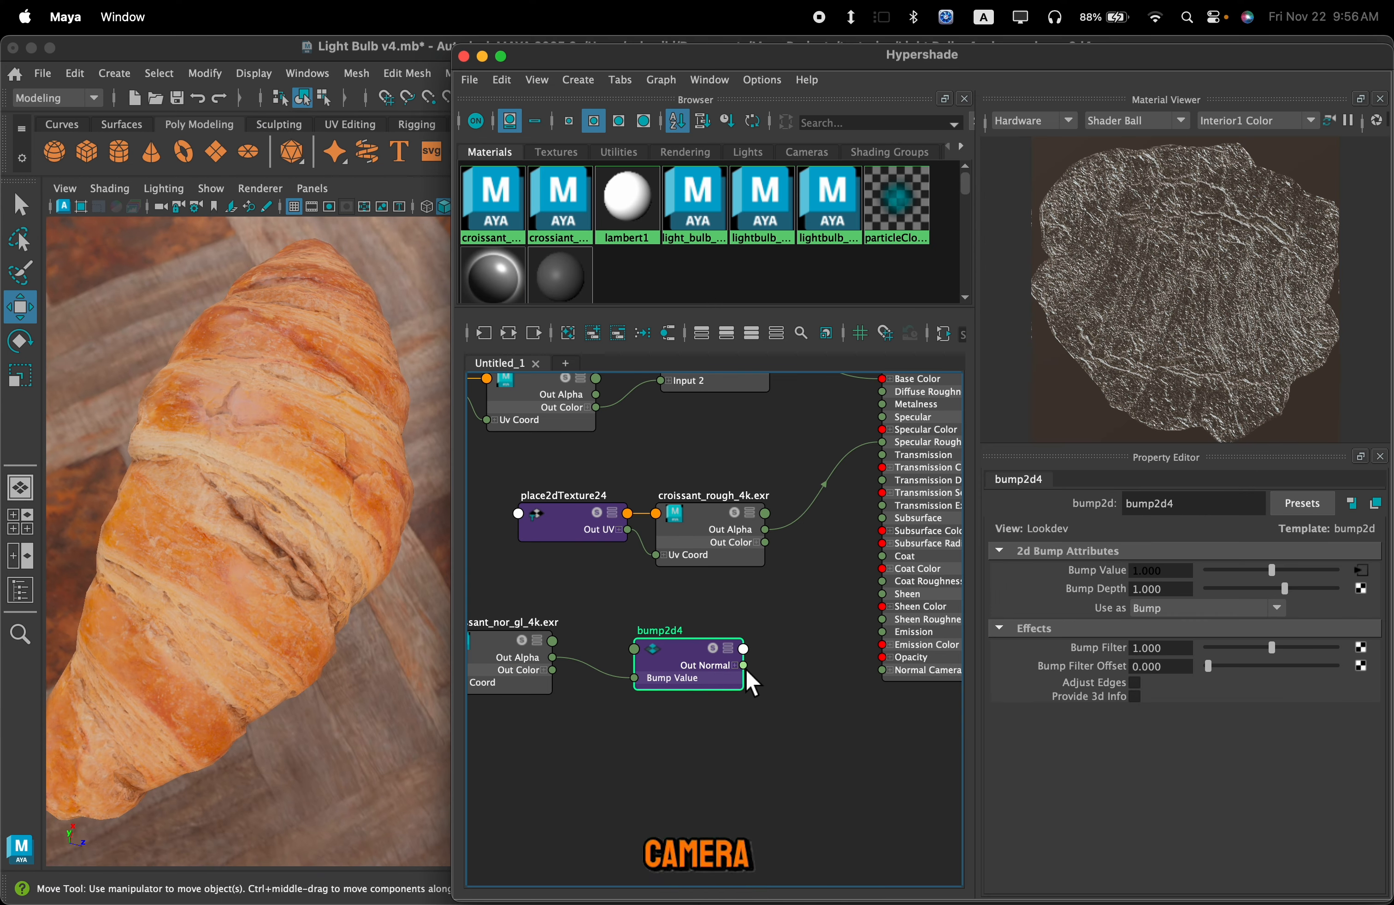
left_click_drag(742, 661, 997, 680)
left_click_drag(881, 673, 880, 672)
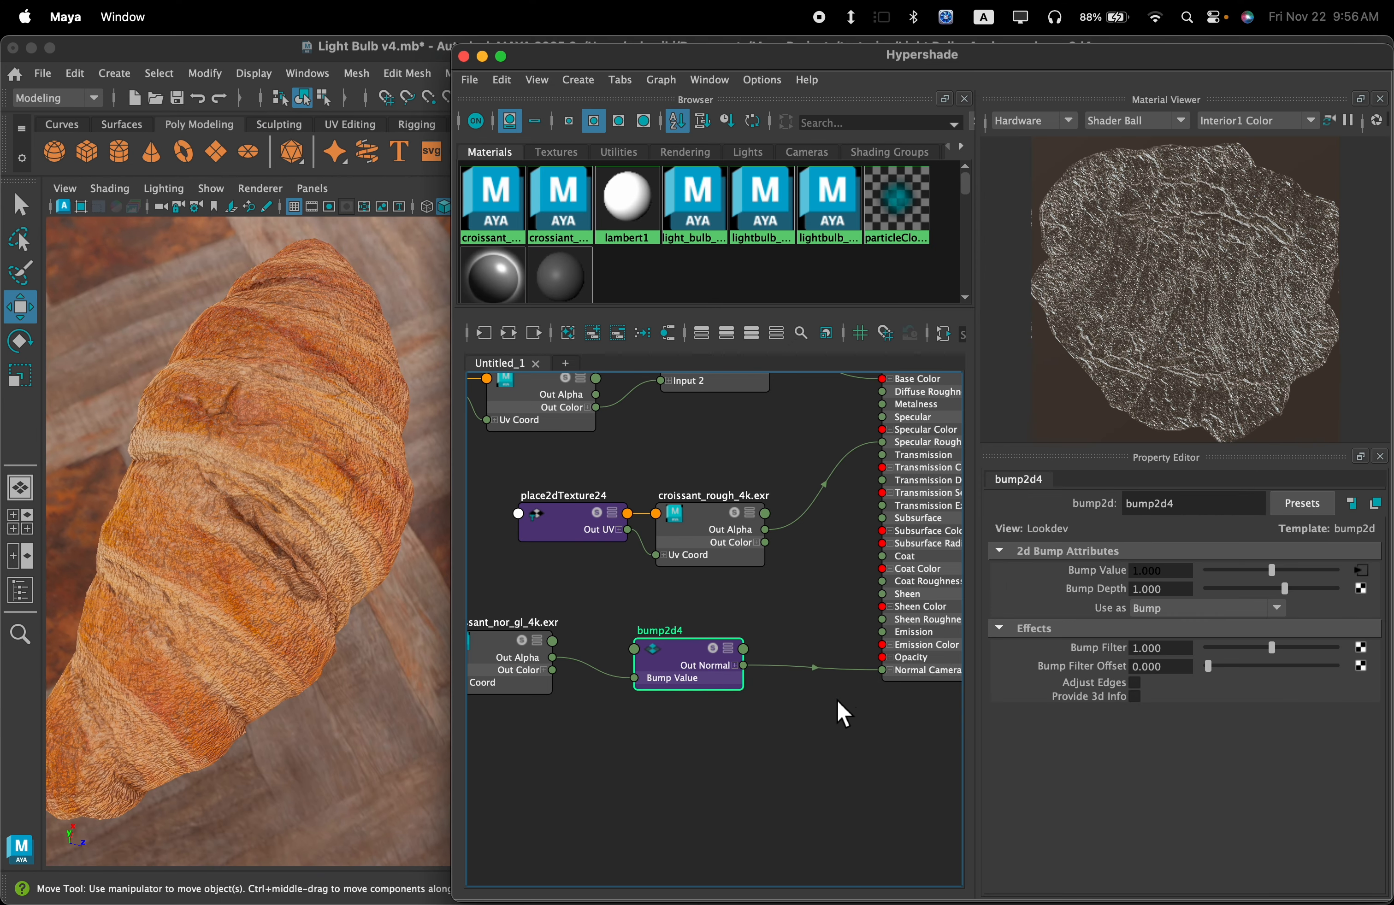
Step: Set the bump2d node between the normal map and crossiant_MAT to be used as Tangent Space Normals
middle_click_drag(802, 720, 911, 726, "alt")
middle_click_drag(749, 728, 840, 738, "alt")
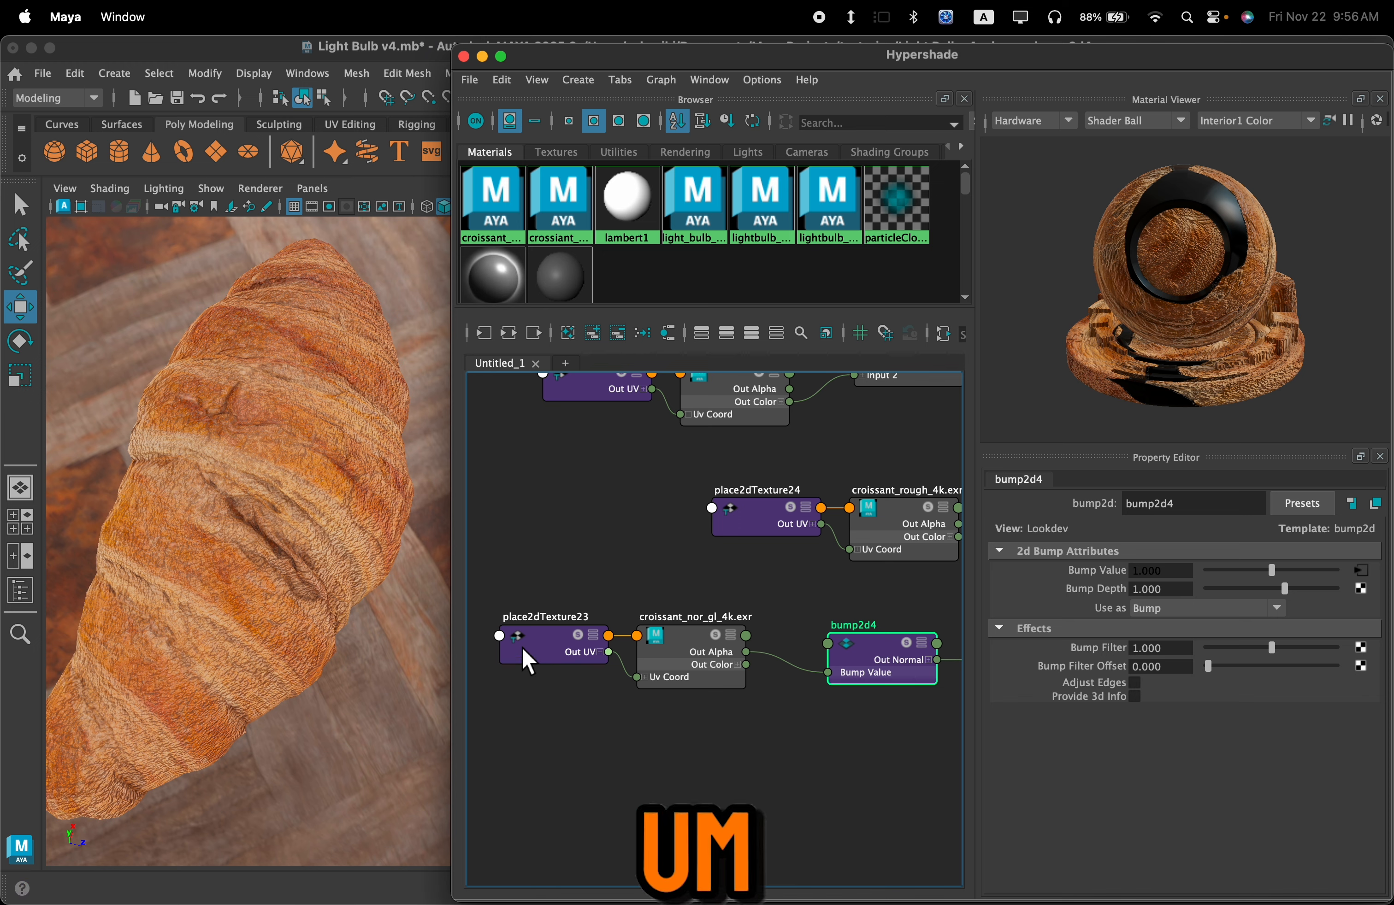
scroll(582, 641, "up", 2)
left_click_drag(570, 576, 446, 606)
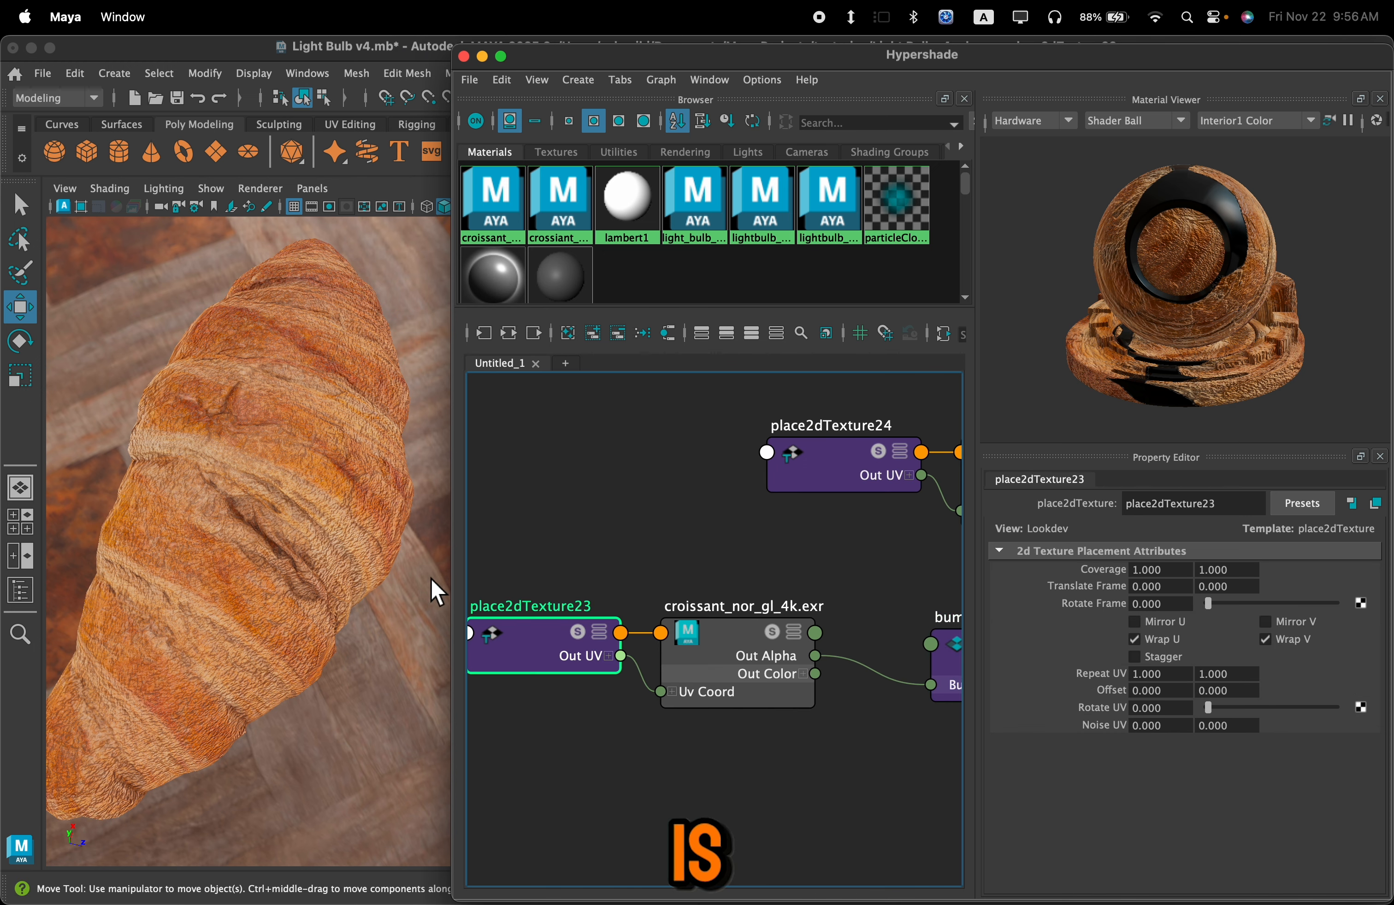
scroll(675, 564, "down", 3)
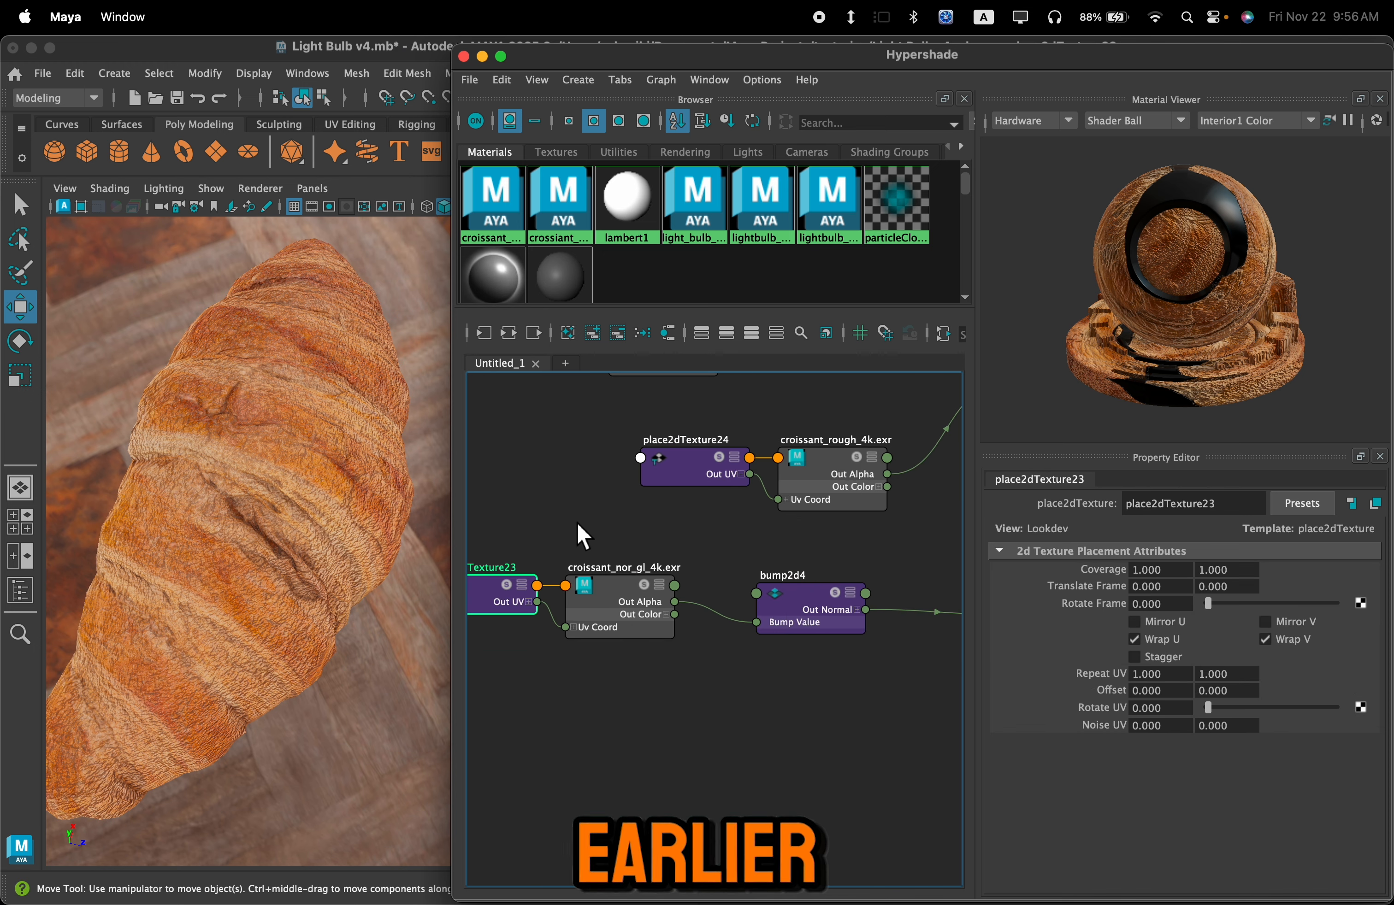
left_click(793, 595)
scroll(794, 595, "up", 3)
middle_click_drag(792, 676, 728, 675, "alt")
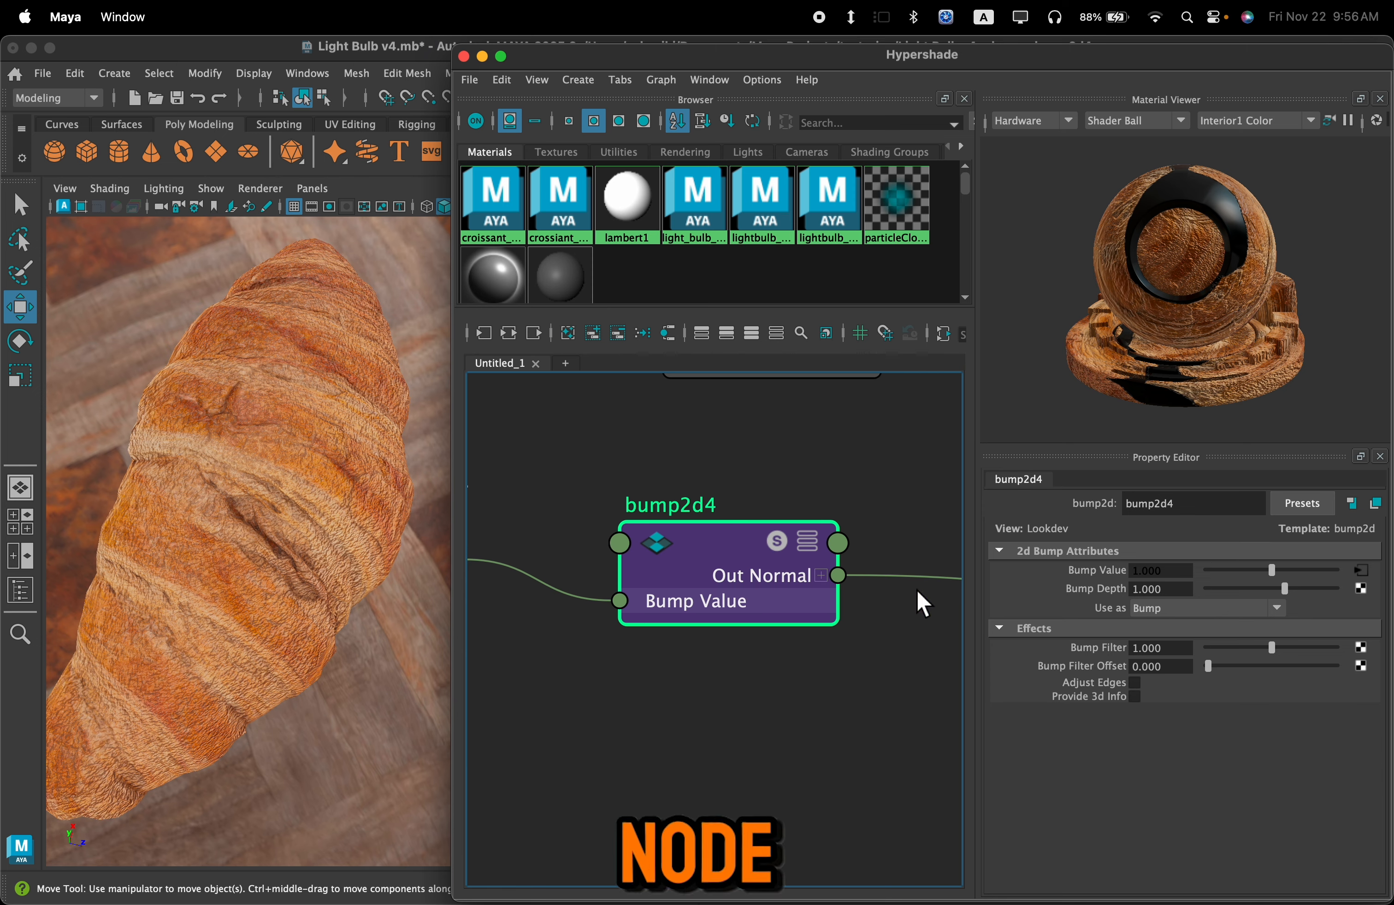
left_click(1181, 611)
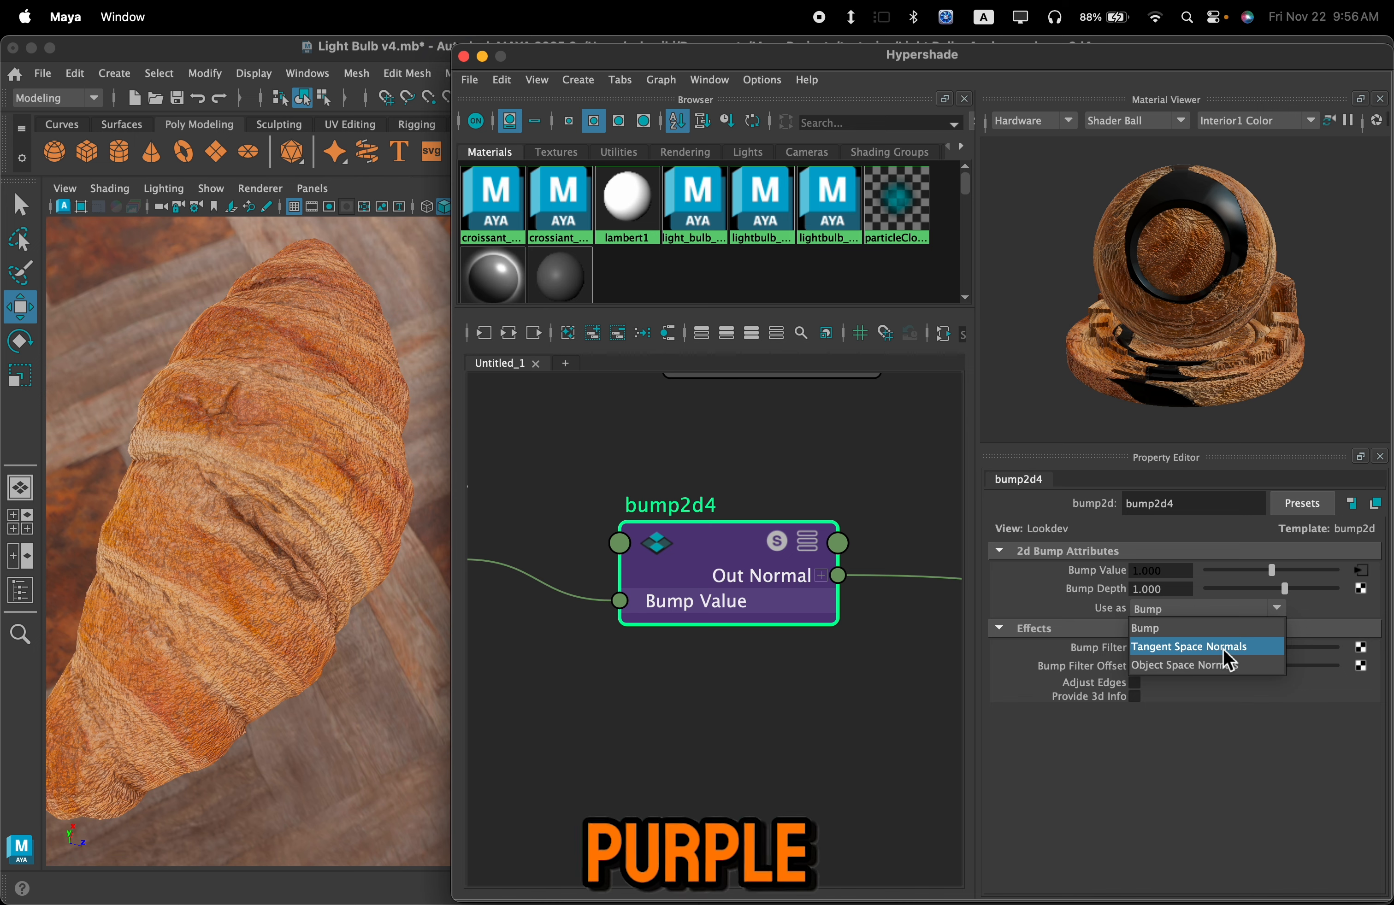
left_click(1222, 647)
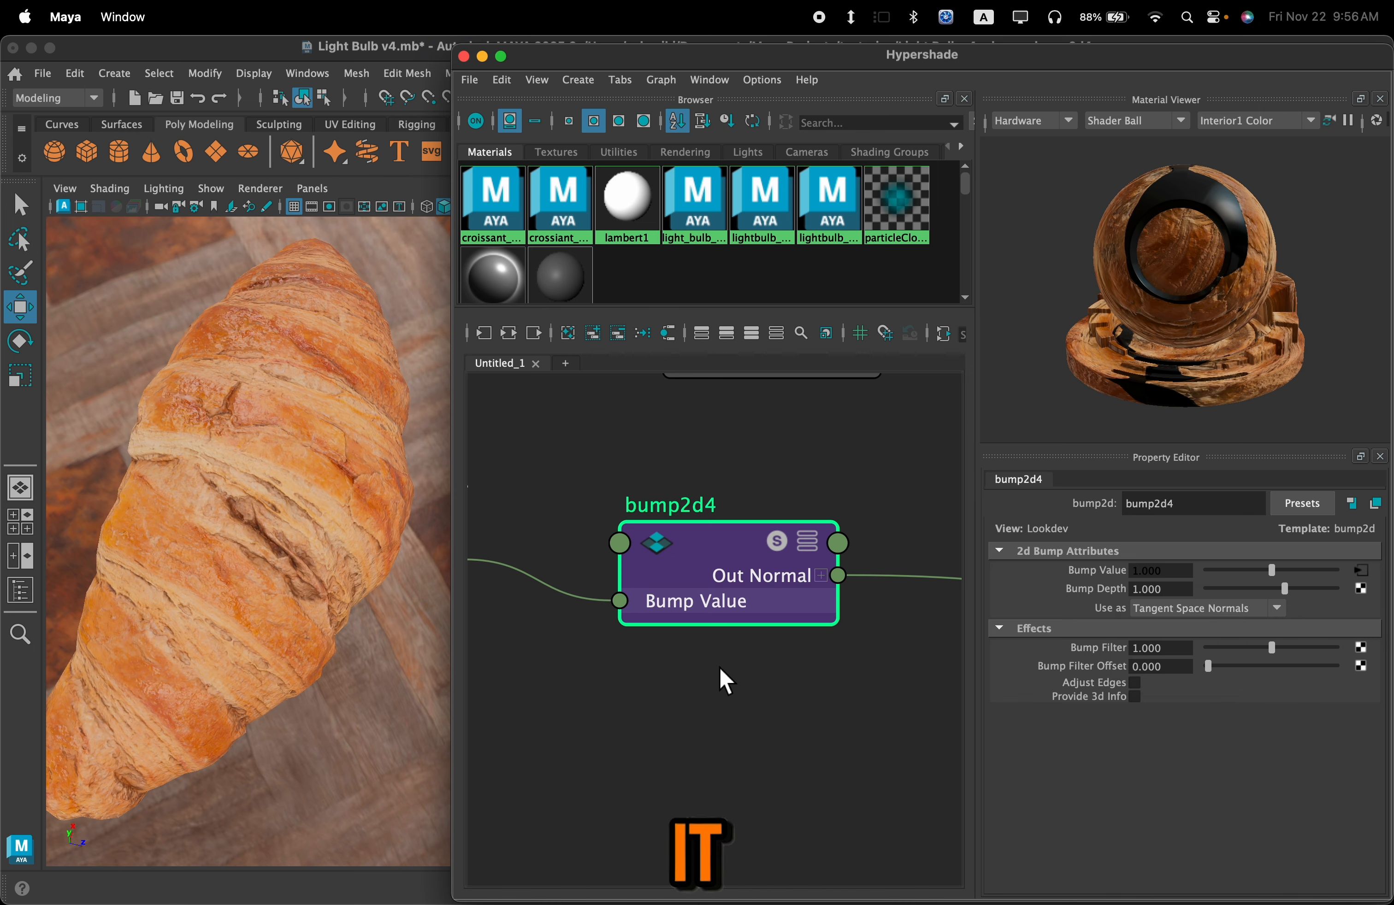
Step: Enable Alpha Is Luminance on the croissant_nor_gl_4k.exr file node
scroll(718, 665, "down", 5)
scroll(699, 666, "up", 3)
middle_click_drag(682, 683, 806, 664, "alt")
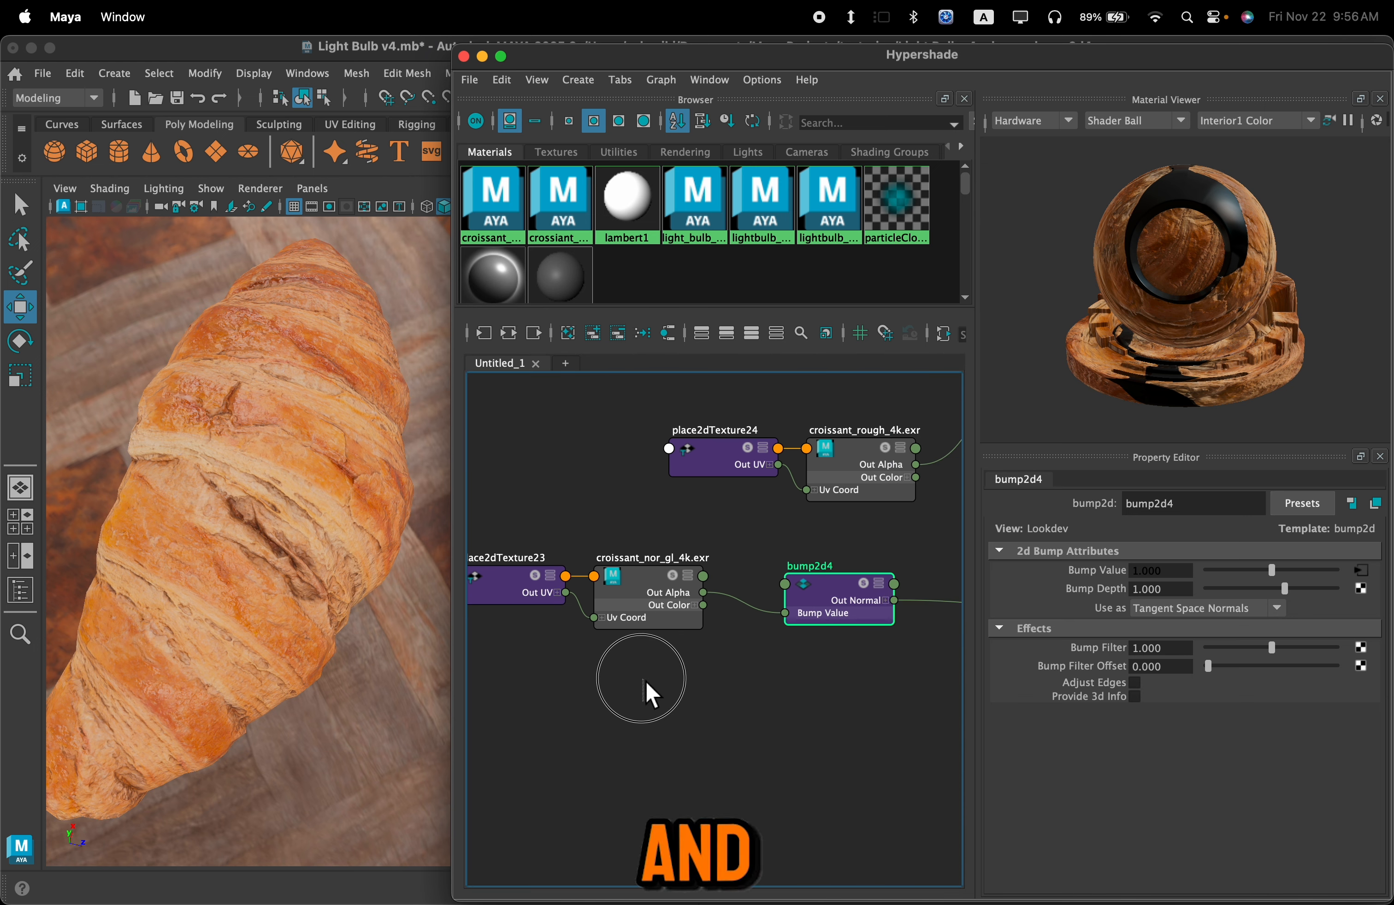
left_click(694, 595)
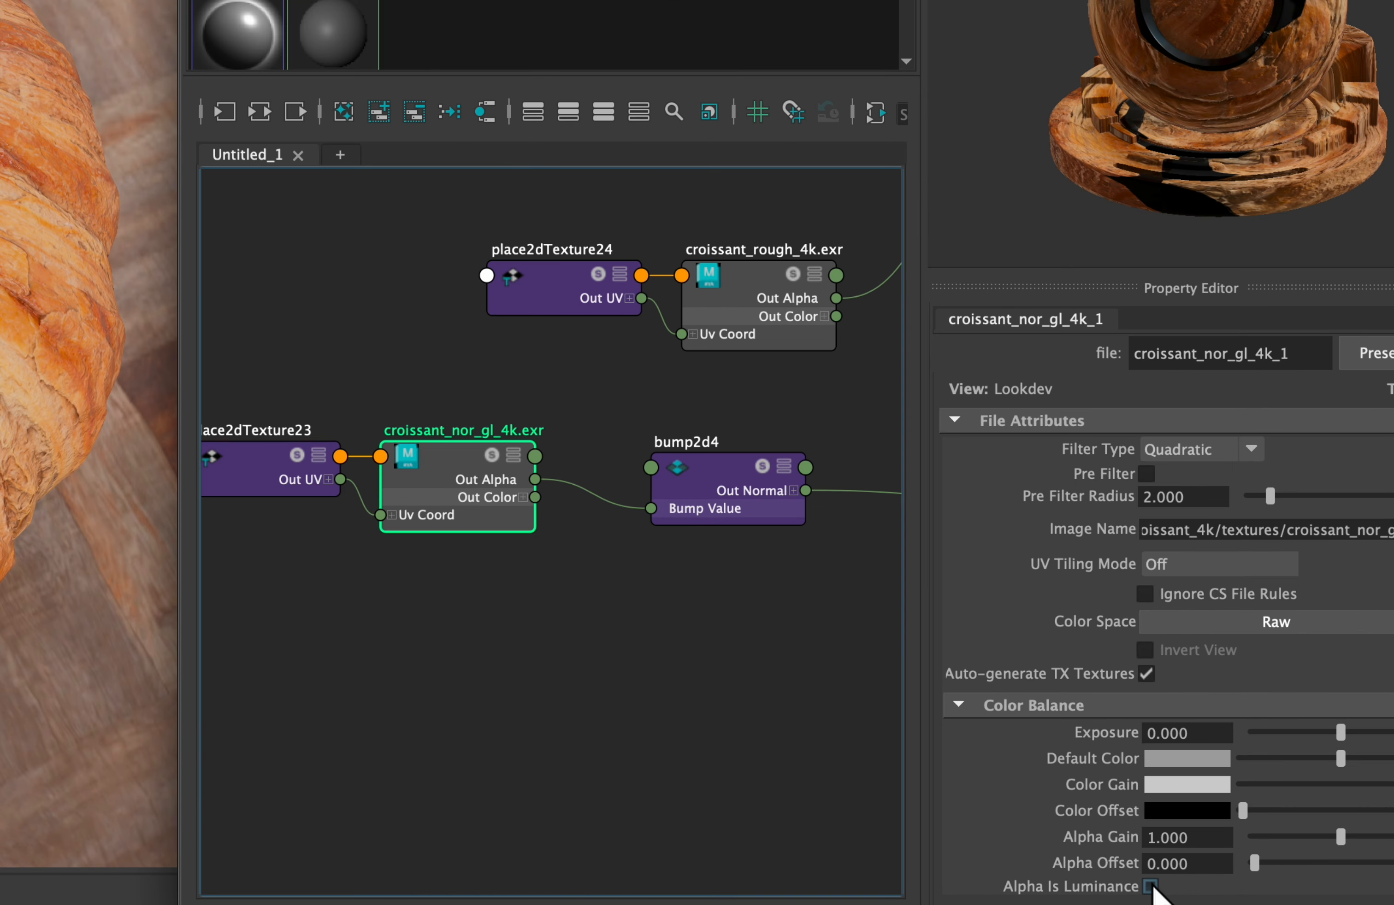
left_click(1149, 885)
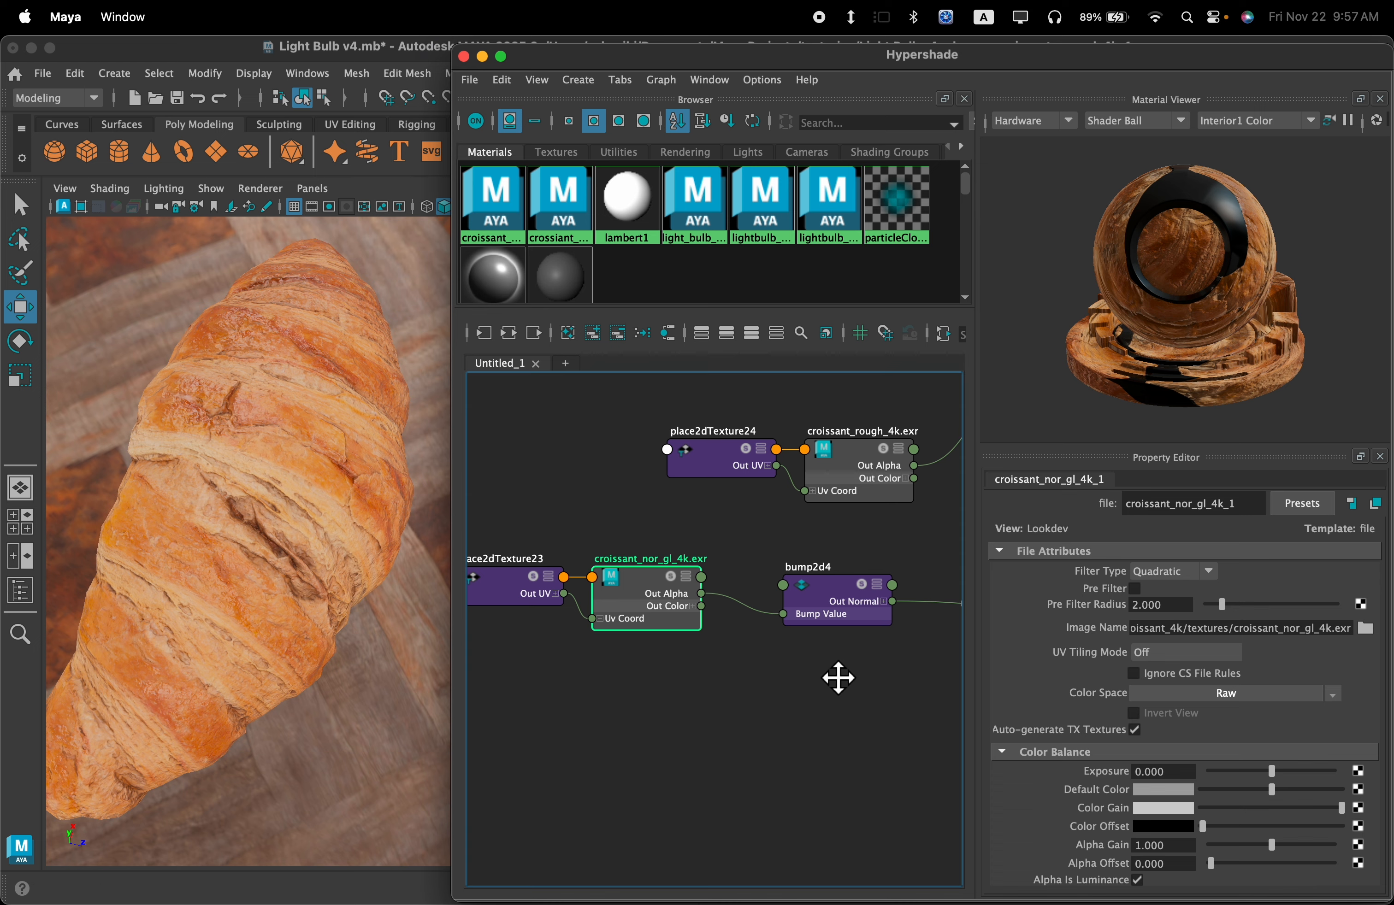
Step: Delete the bump2d connection to Normal Camera and undo the deletion, twice, to compare the croissant with and without its normal map
scroll(834, 675, "right", 6)
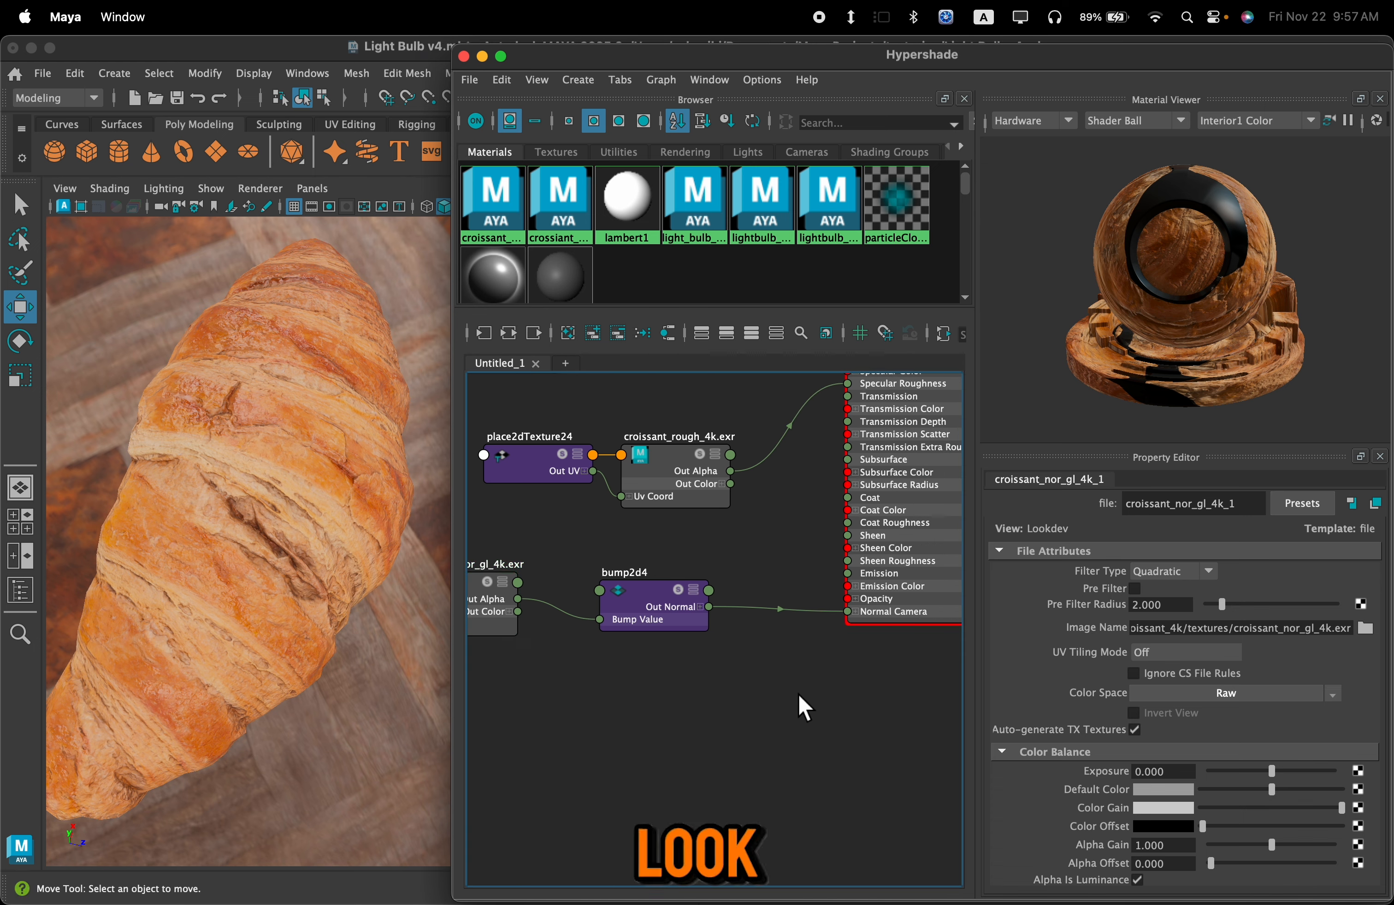
left_click_drag(789, 687, 767, 558)
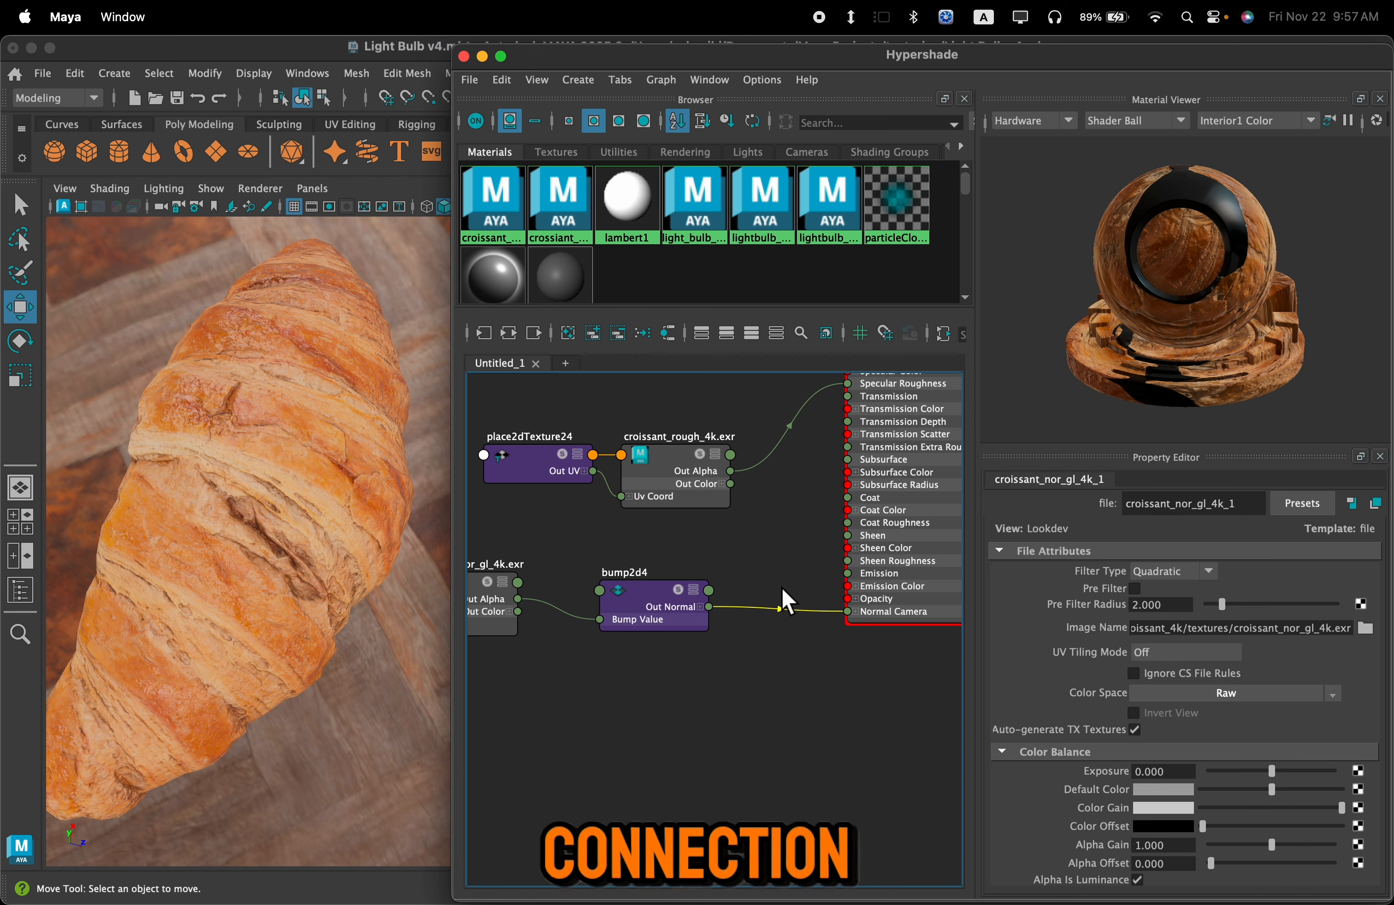
key("Delete")
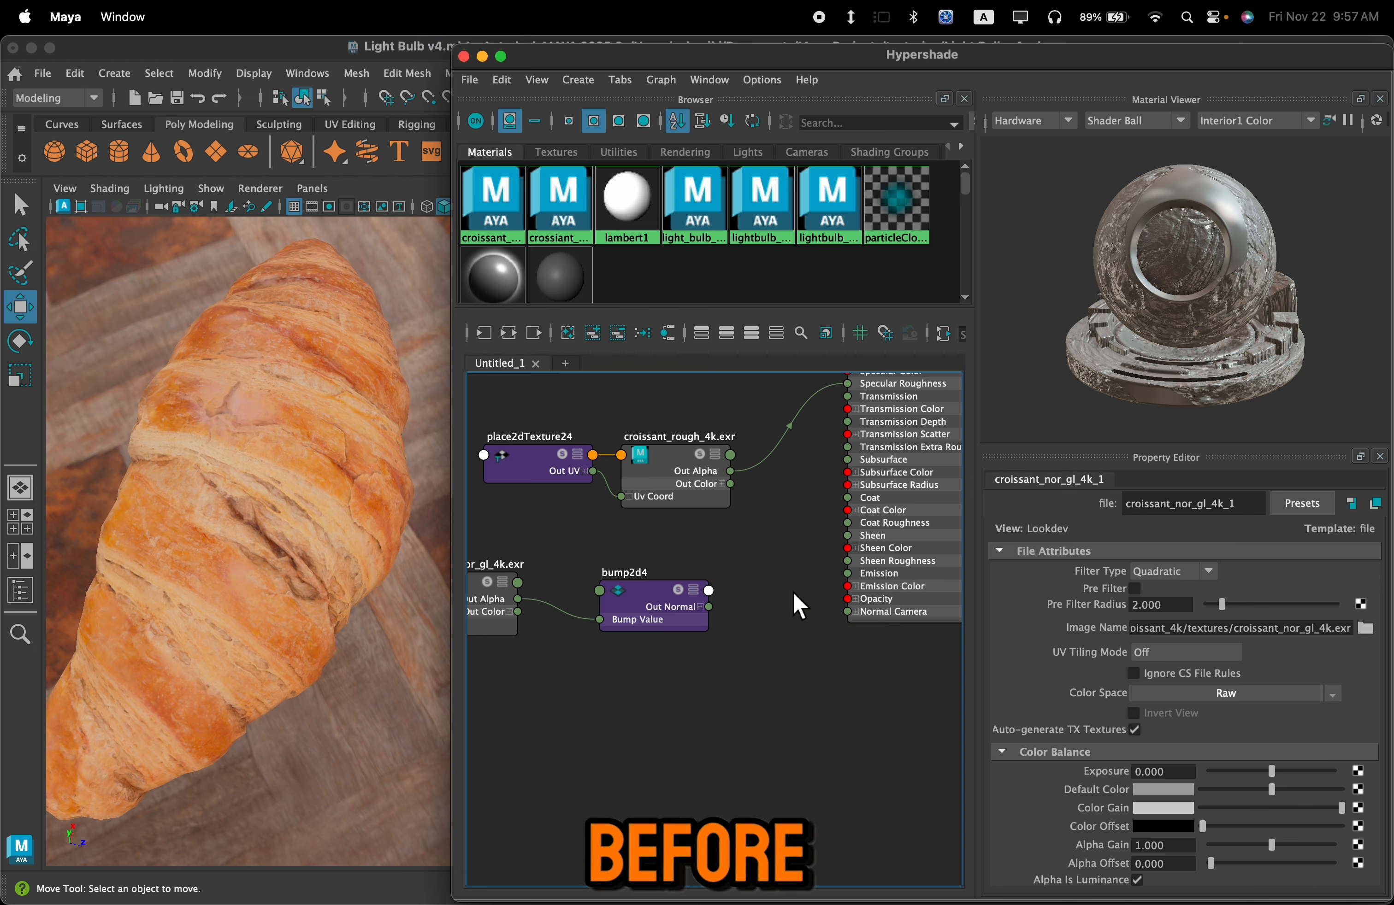
key("ctrl+z")
key("Delete")
key("ctrl+z")
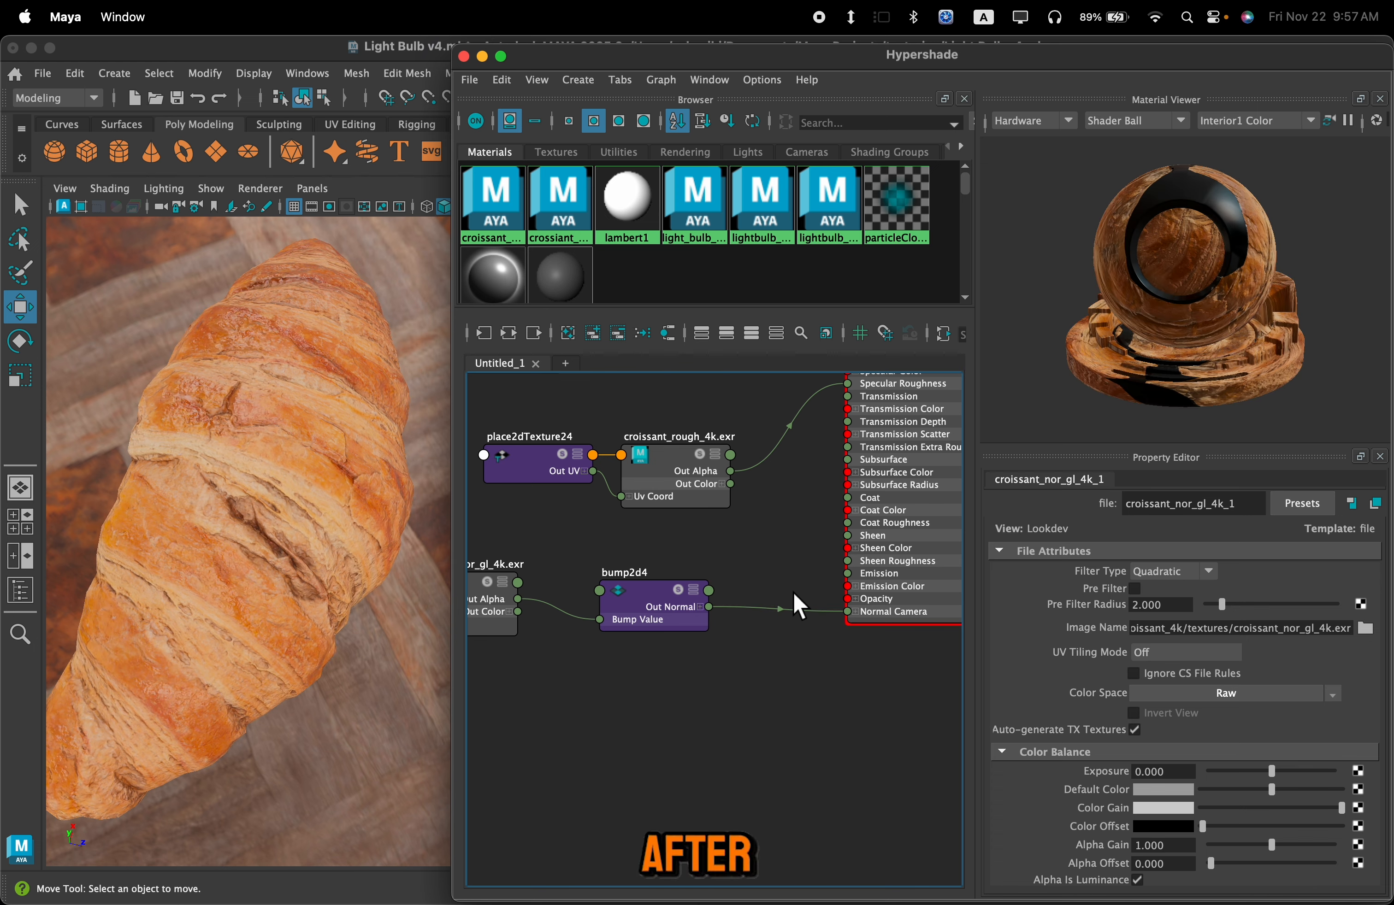
Step: Move the croissant_disp_4k.exr and place2dTexture22 nodes together to beneath the normal map and bump2d nodes
scroll(777, 650, "down", 5)
middle_click_drag(872, 583, 620, 685, "alt")
scroll(842, 573, "up", 3)
scroll(872, 447, "up", 3)
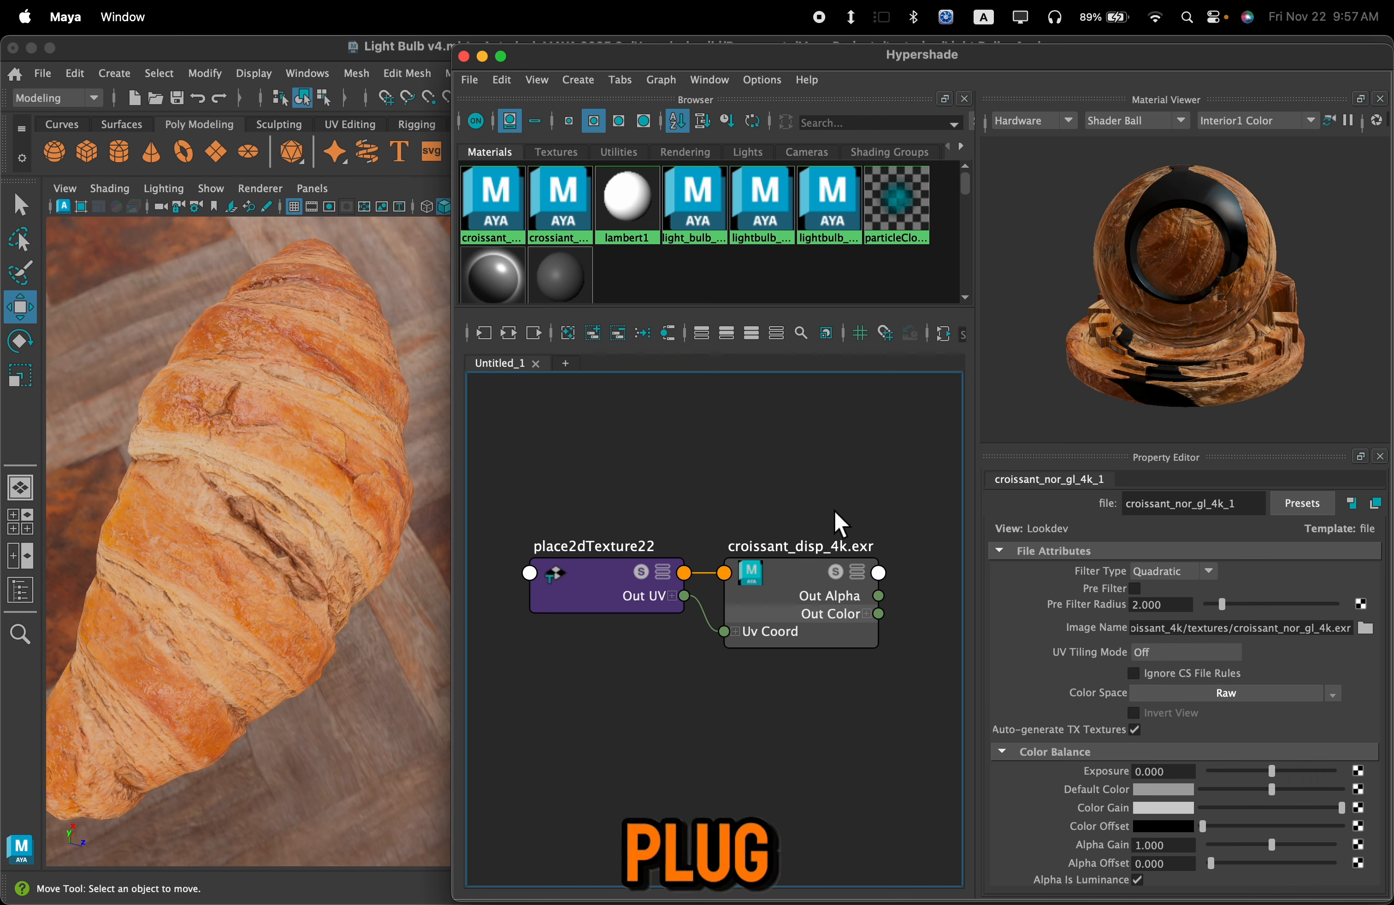
scroll(805, 544, "down", 5)
left_click_drag(827, 506, 706, 601)
scroll(688, 656, "down", 3)
middle_click_drag(689, 656, 782, 548, "alt")
left_click_drag(841, 503, 556, 703)
scroll(554, 698, "up", 5)
middle_click_drag(673, 613, 726, 617, "alt")
scroll(678, 664, "up", 3)
mouse_move(639, 626)
middle_mouse_down("alt")
mouse_move(765, 620)
mouse_move(579, 789)
middle_mouse_up("alt")
scroll(773, 636, "down", 3)
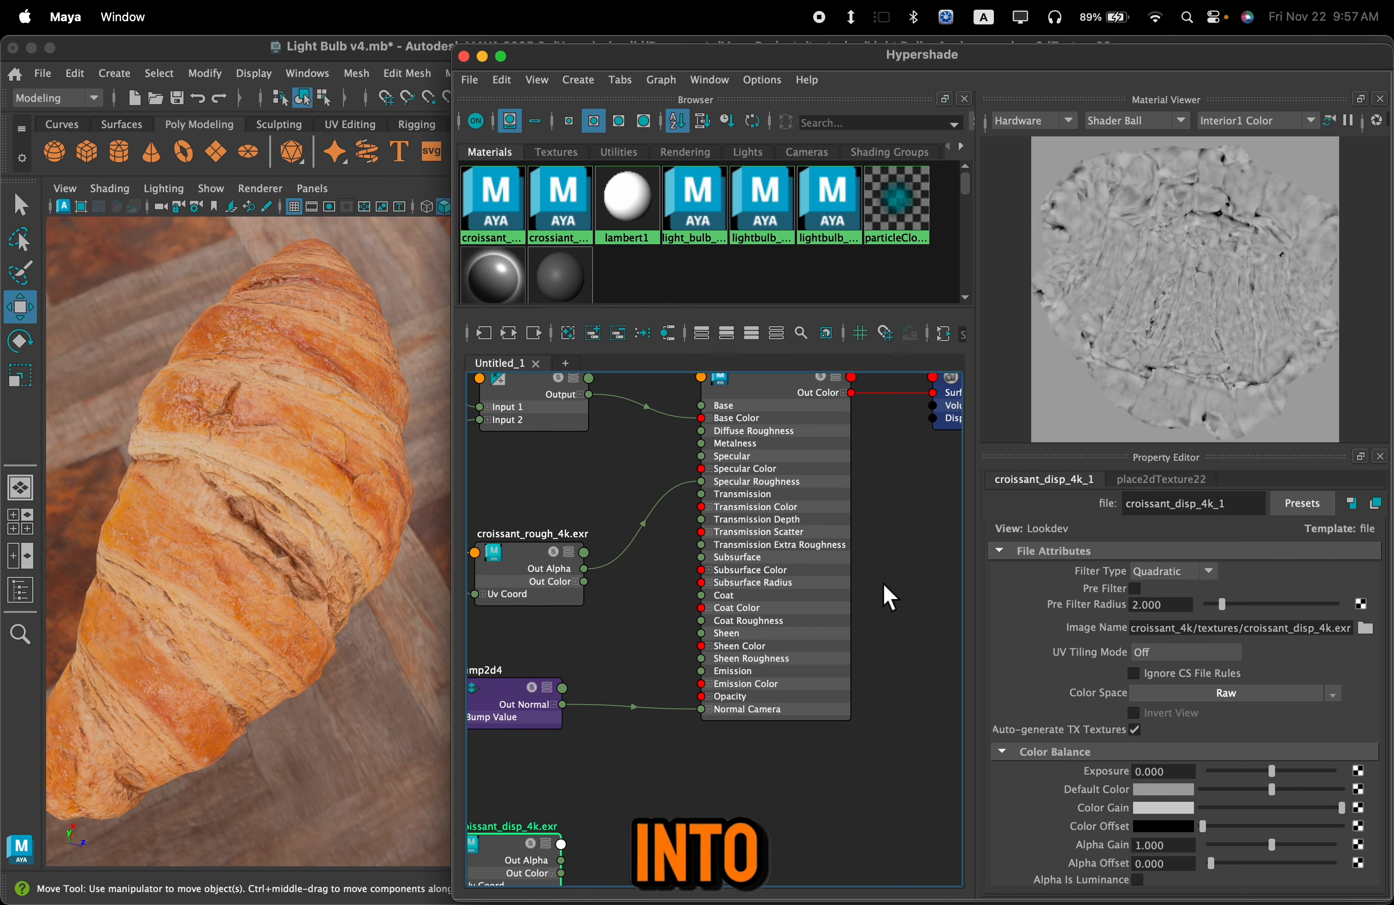
Step: Move the standardSurface3SG shading group below crossiant_MAT, level with the croissant_disp_4k.exr node
middle_click_drag(890, 596, 694, 709, "alt")
scroll(802, 498, "up", 3)
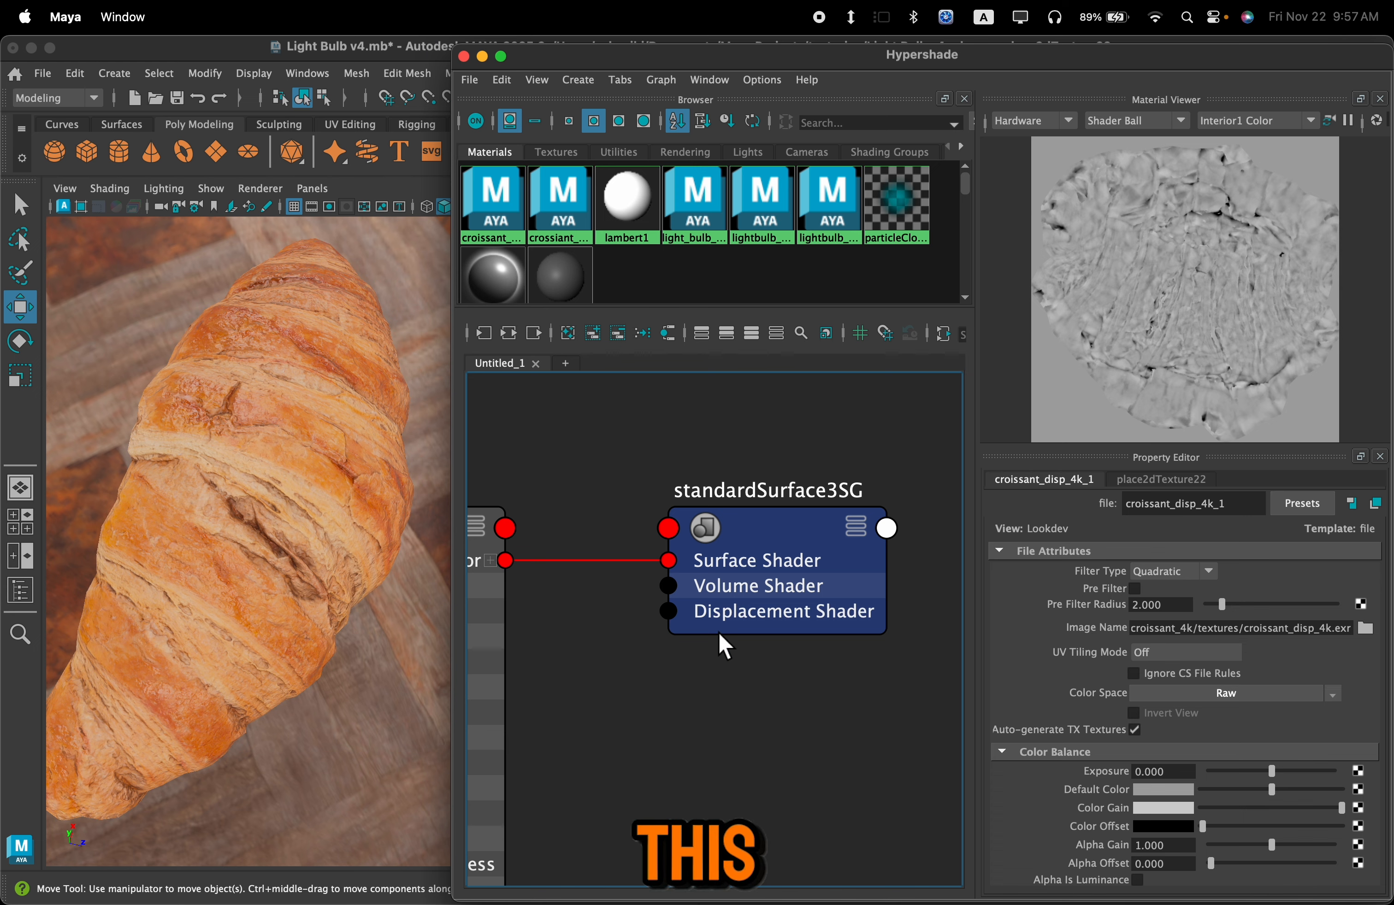
left_click_drag(778, 520, 794, 522)
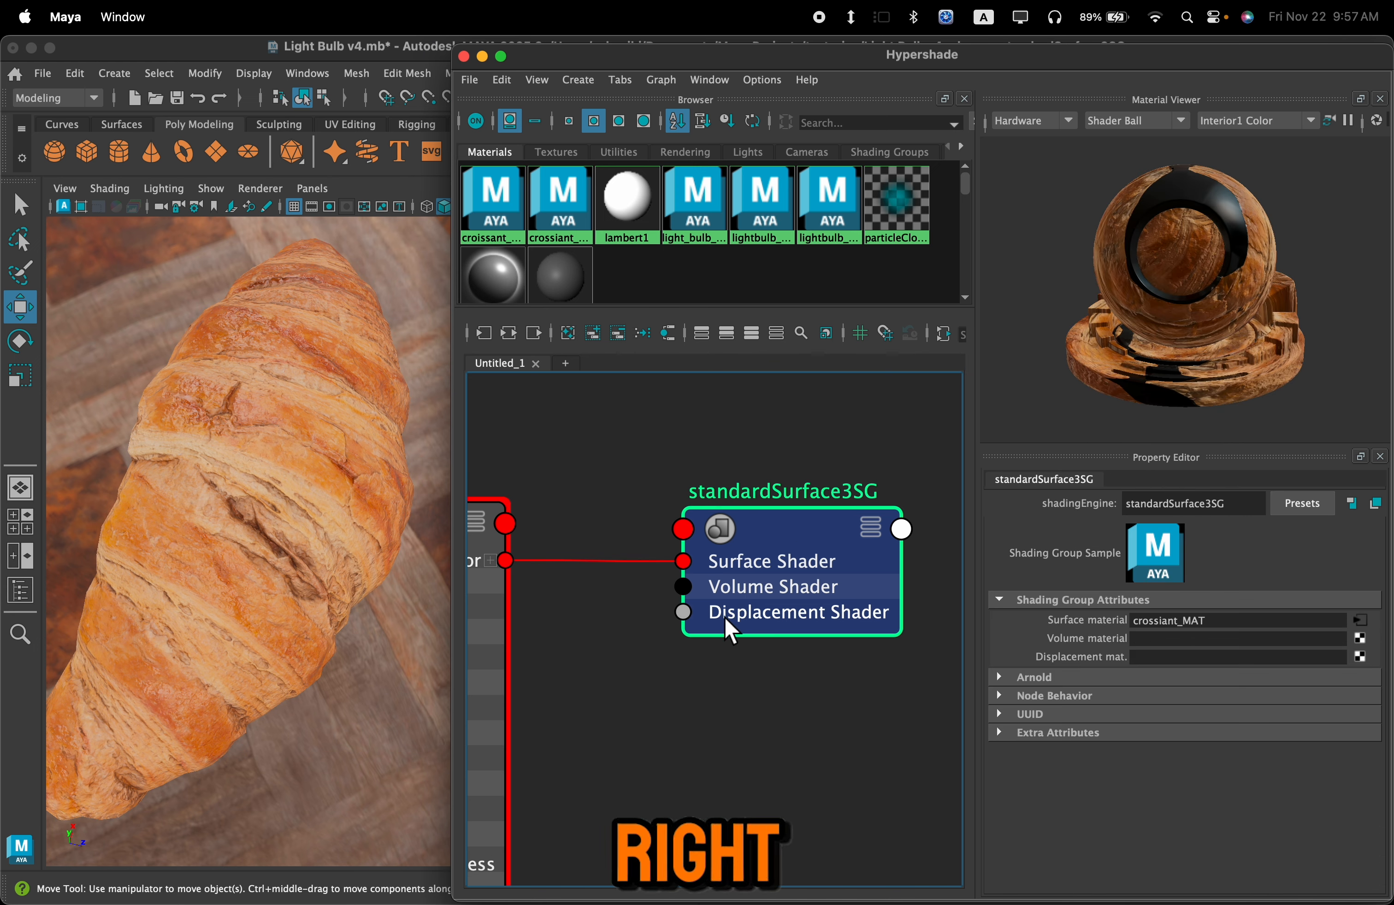
scroll(729, 629, "down", 3)
middle_click_drag(747, 687, 810, 452, "alt")
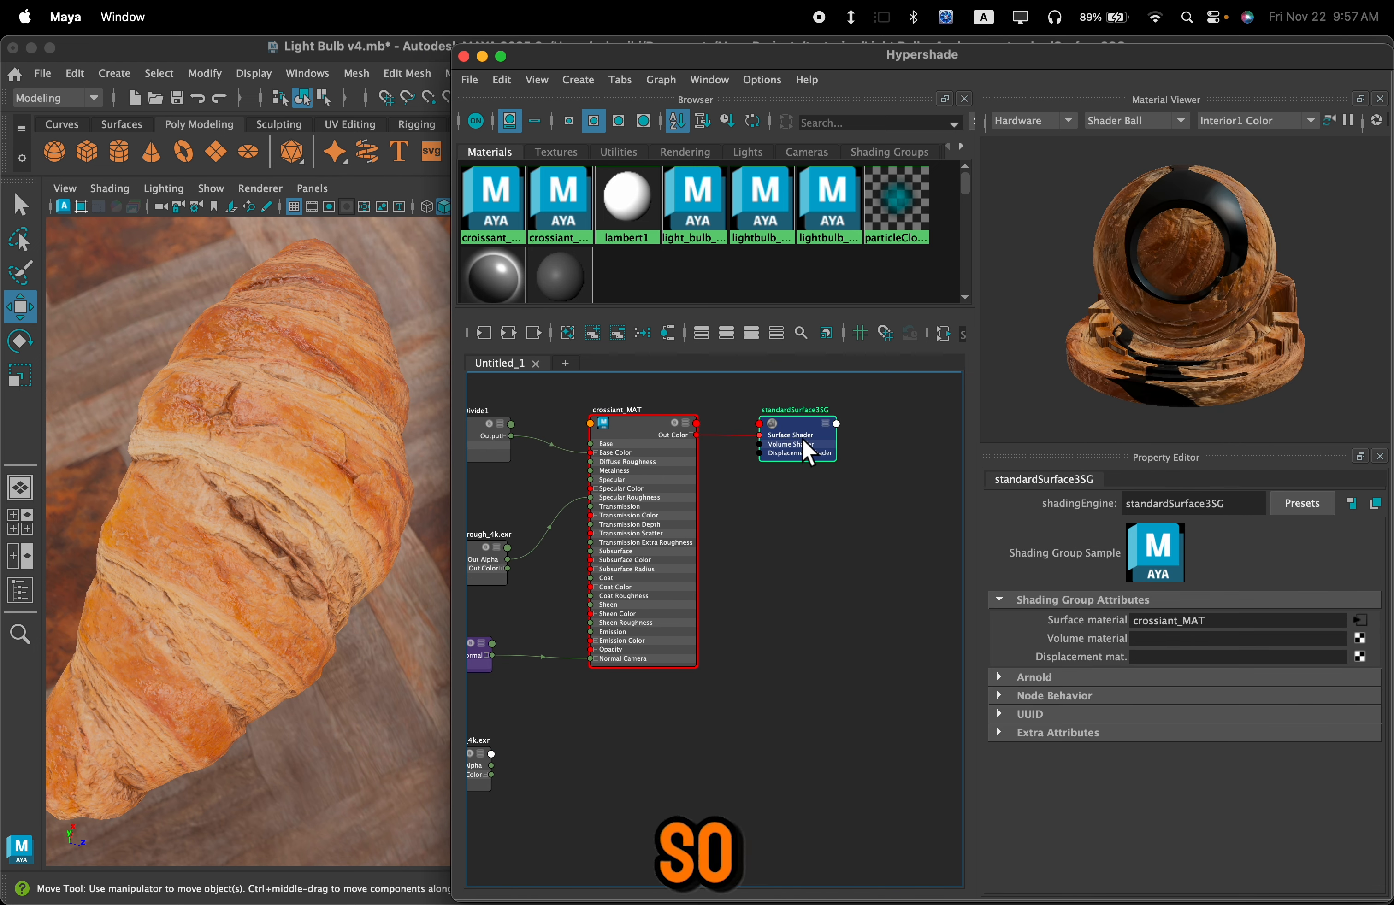
left_click_drag(812, 457, 819, 704)
middle_click_drag(761, 738, 825, 594, "alt")
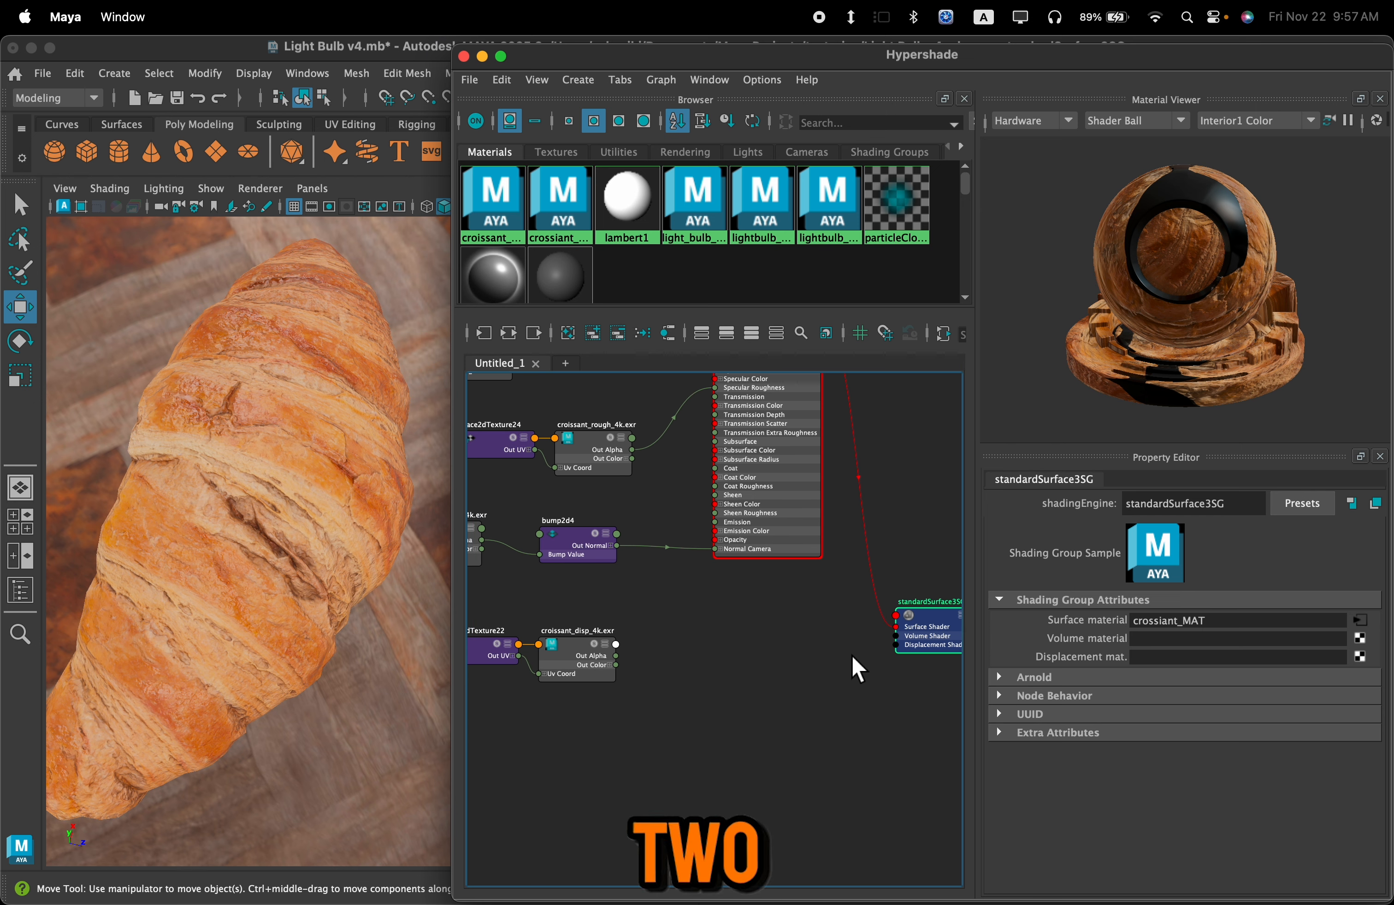
left_click_drag(929, 618, 934, 638)
Step: Create a displacementShader node between croissant_disp_4k.exr and the standardSurface3SG shading group
middle_click_drag(635, 611, 628, 593, "alt")
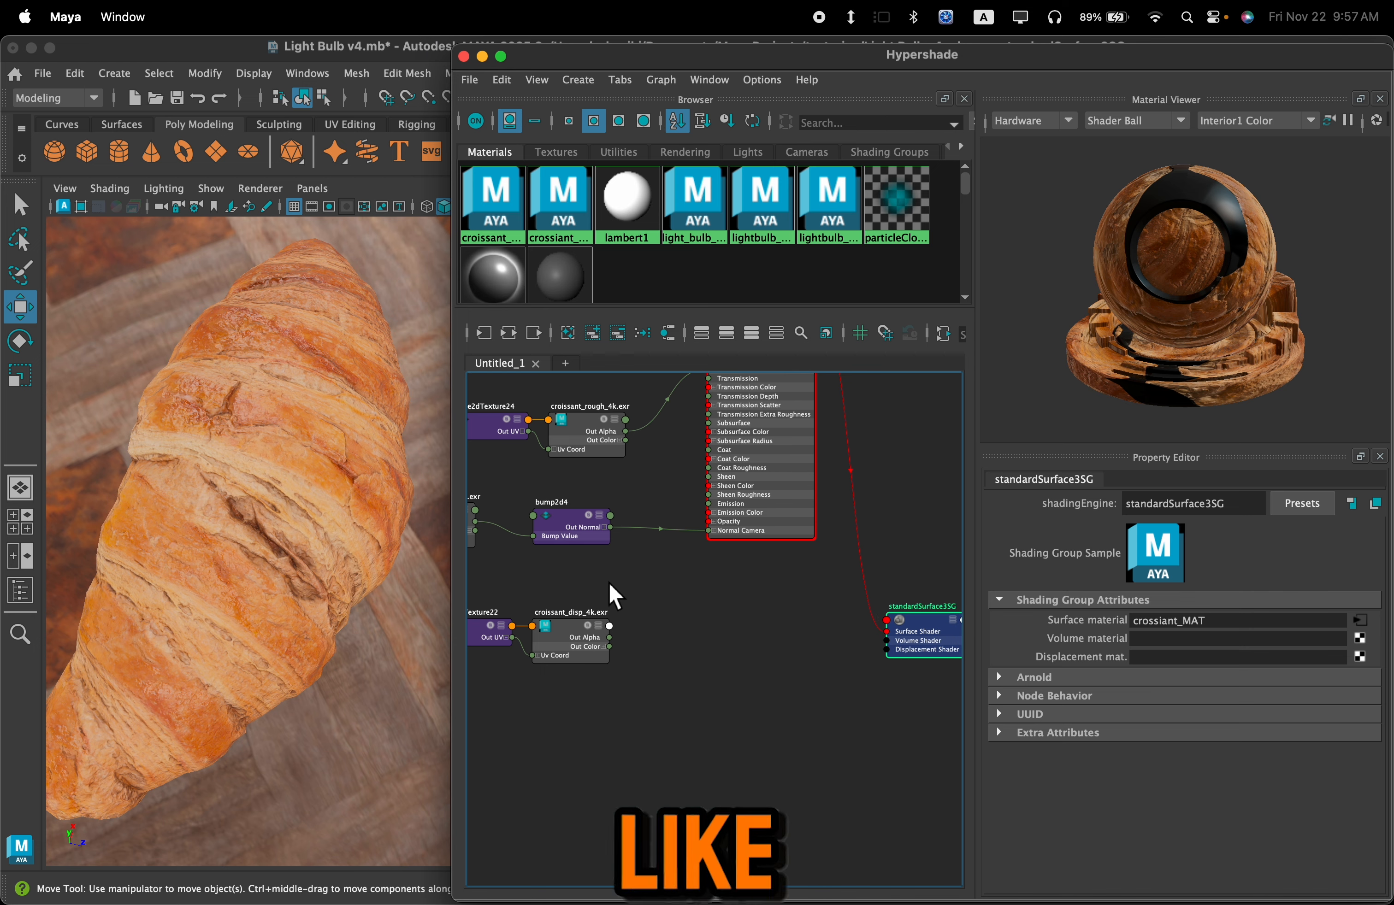
middle_click_drag(721, 635, 686, 636, "alt")
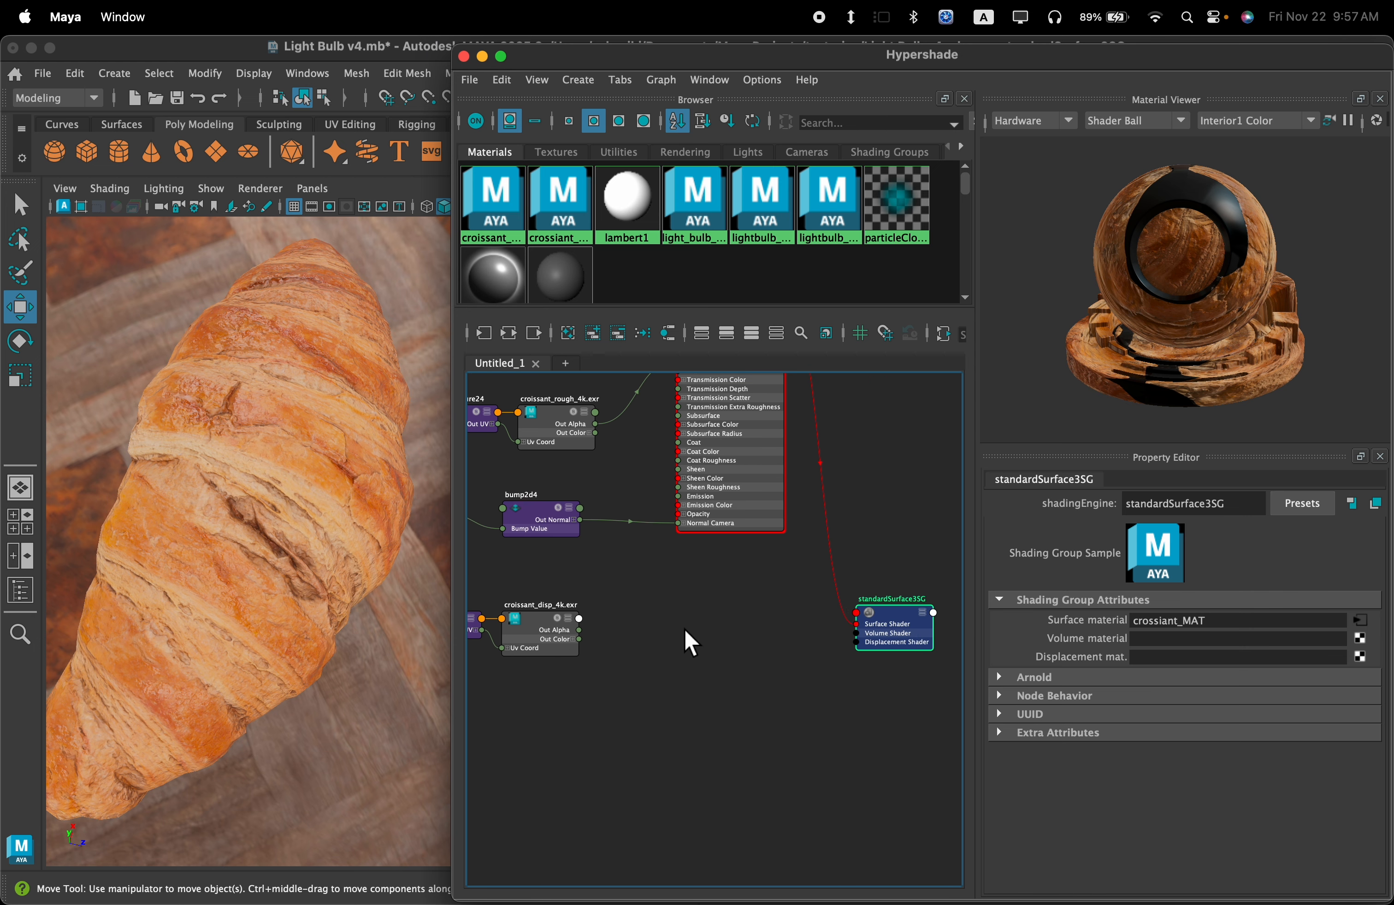
scroll(673, 640, "up", 3)
key("Tab")
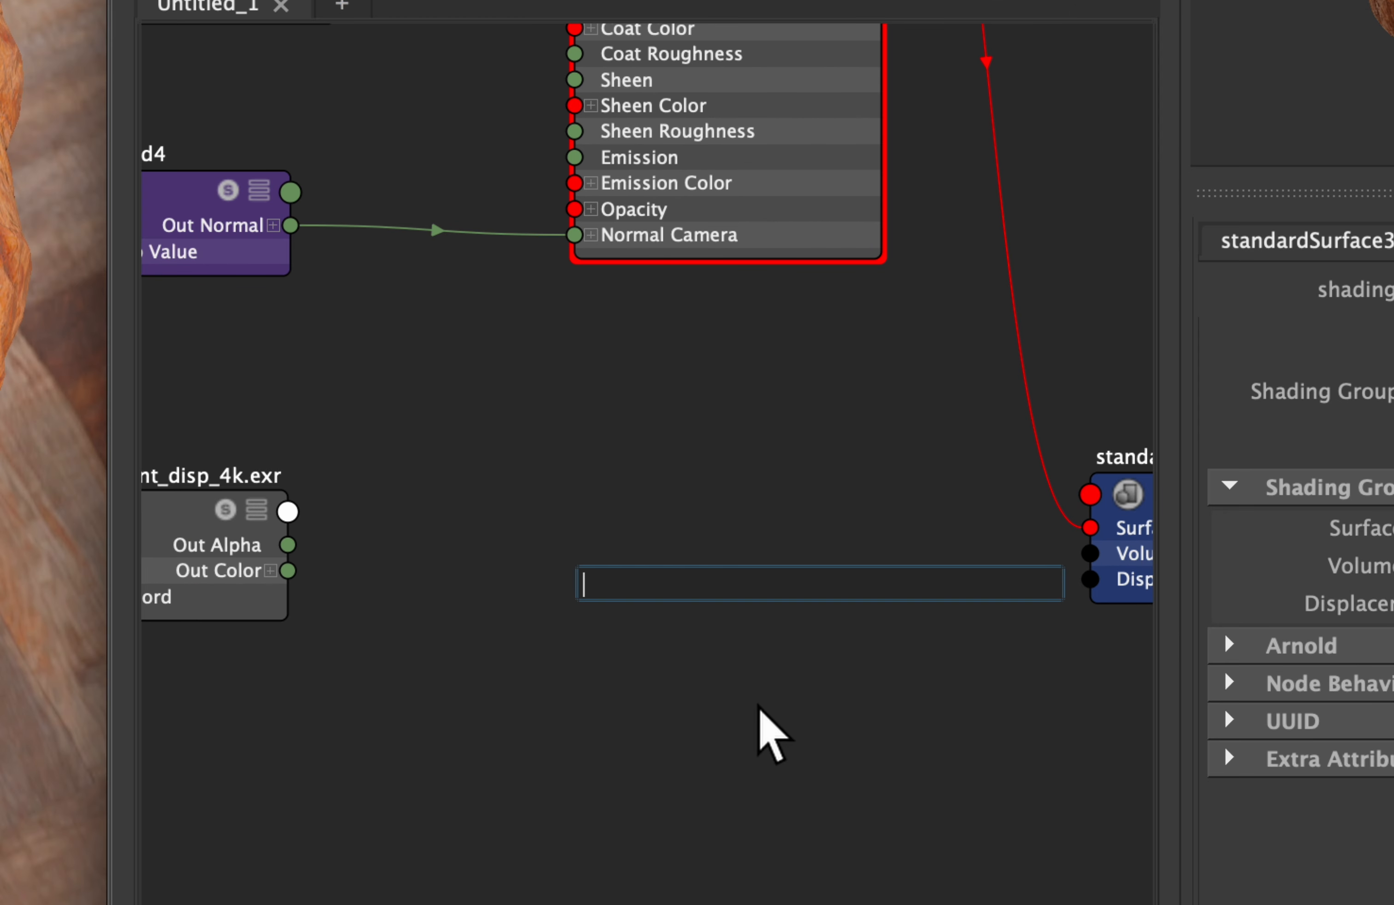
type("displ")
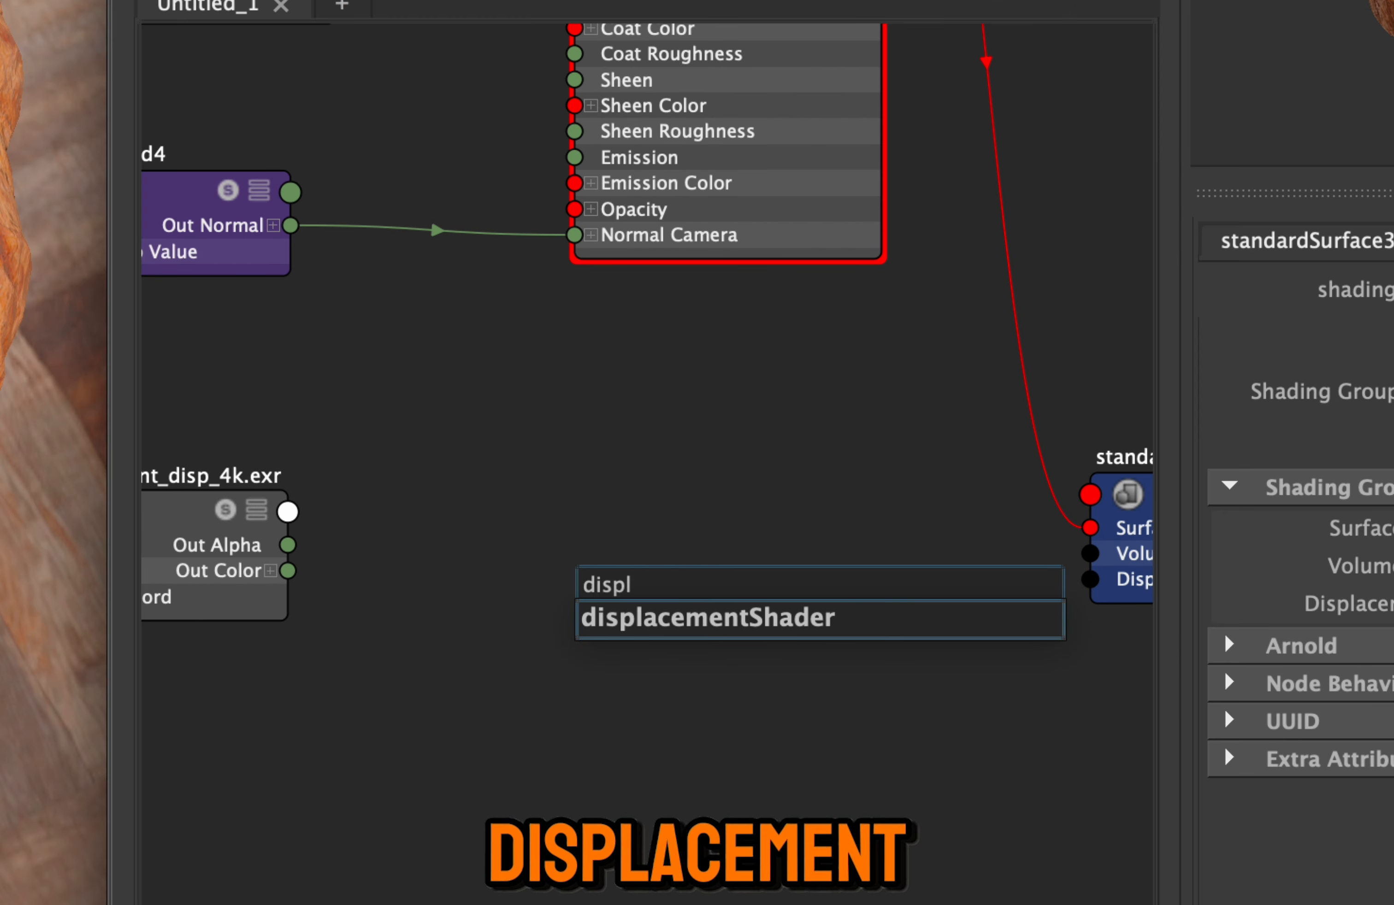
key("Down")
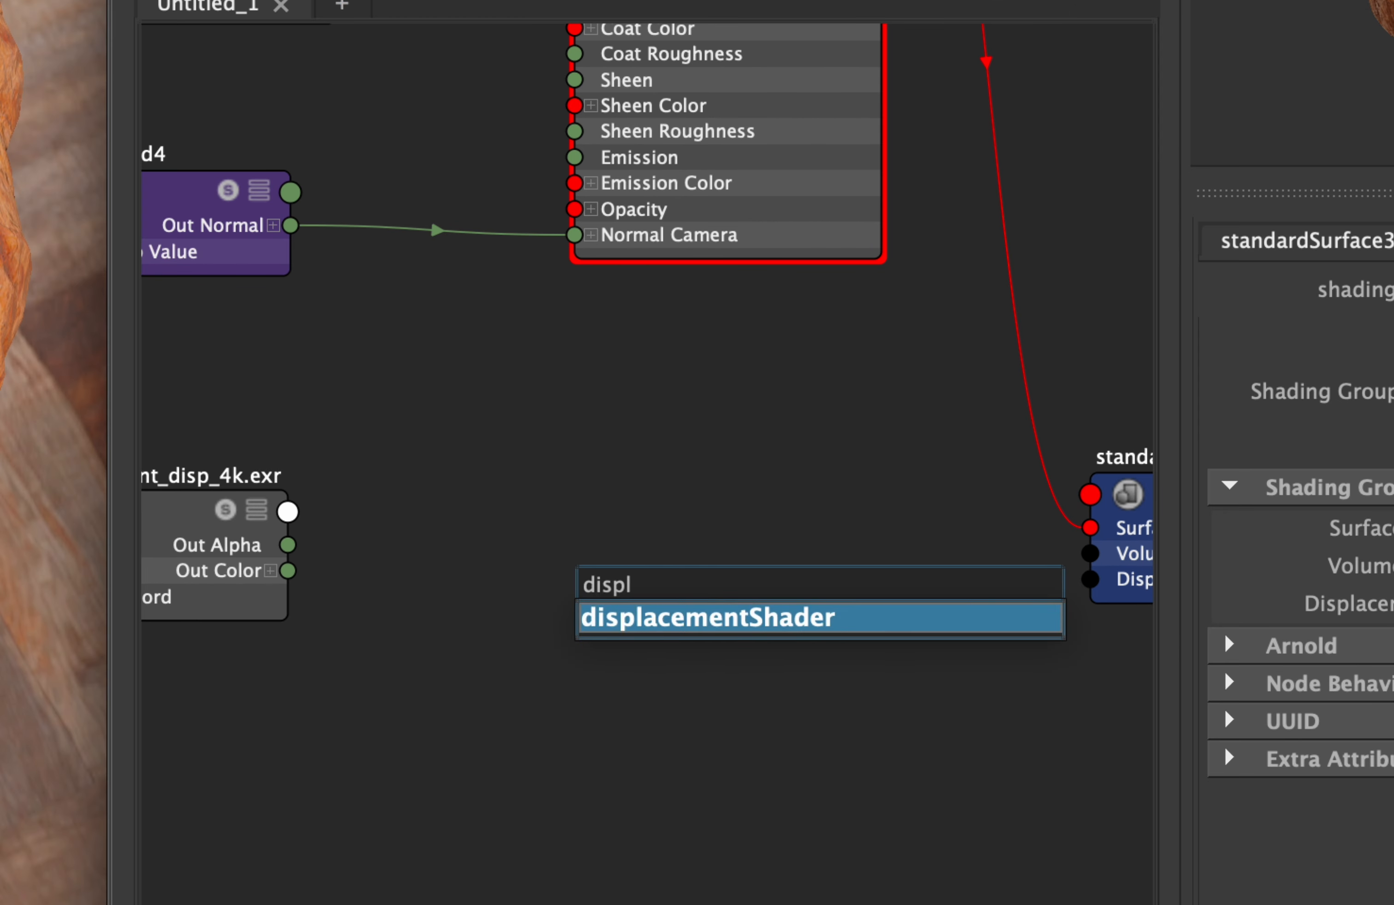
key("Return")
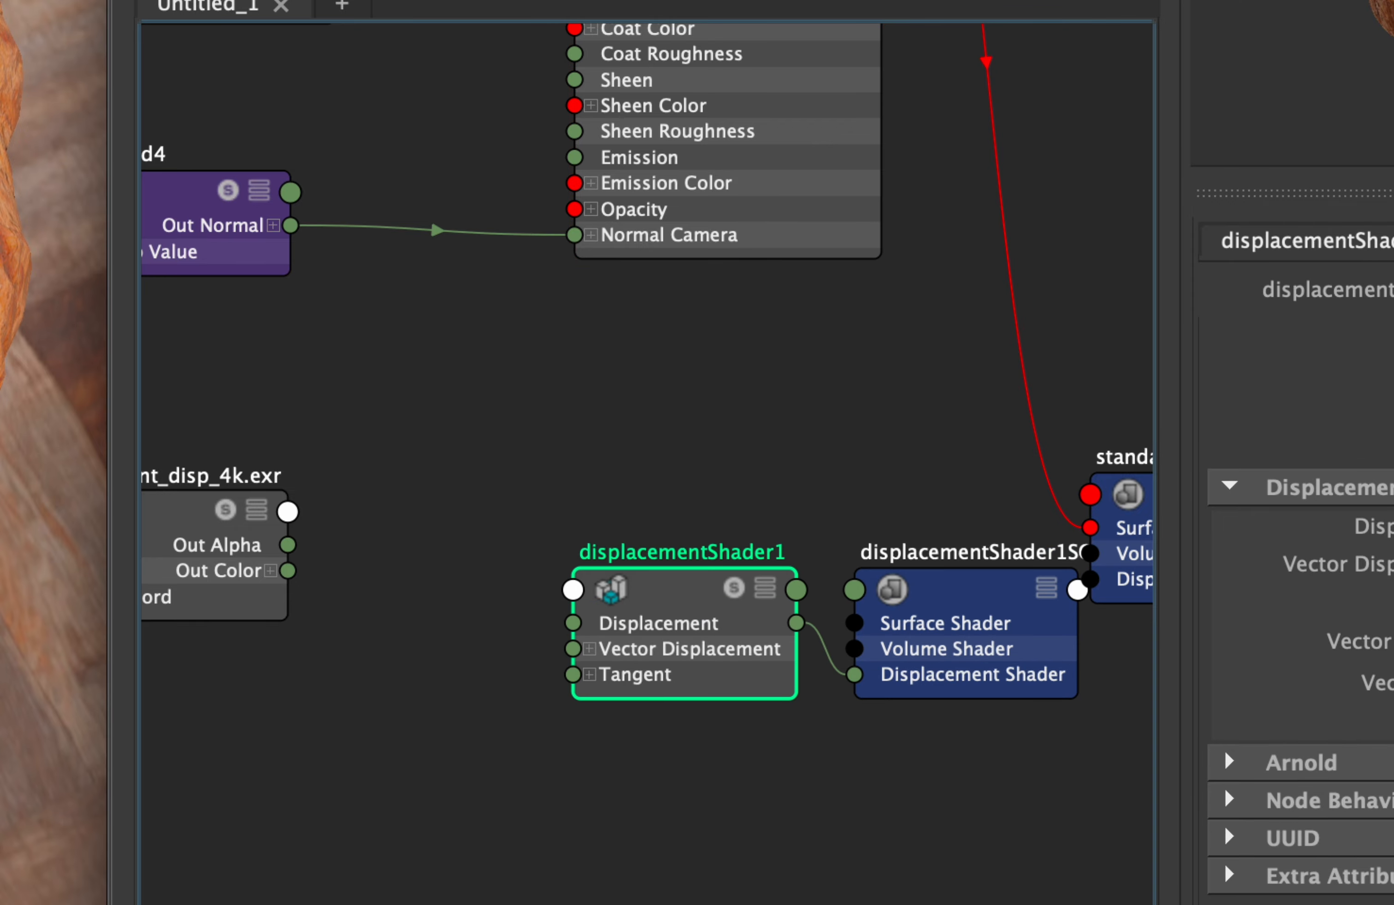
Step: Delete the extra displacementShader1SG shading group and position displacementShader1 between croissant_disp_4k.exr and standardSurface3SG
left_click_drag(766, 628, 738, 640)
left_click_drag(924, 505, 571, 526)
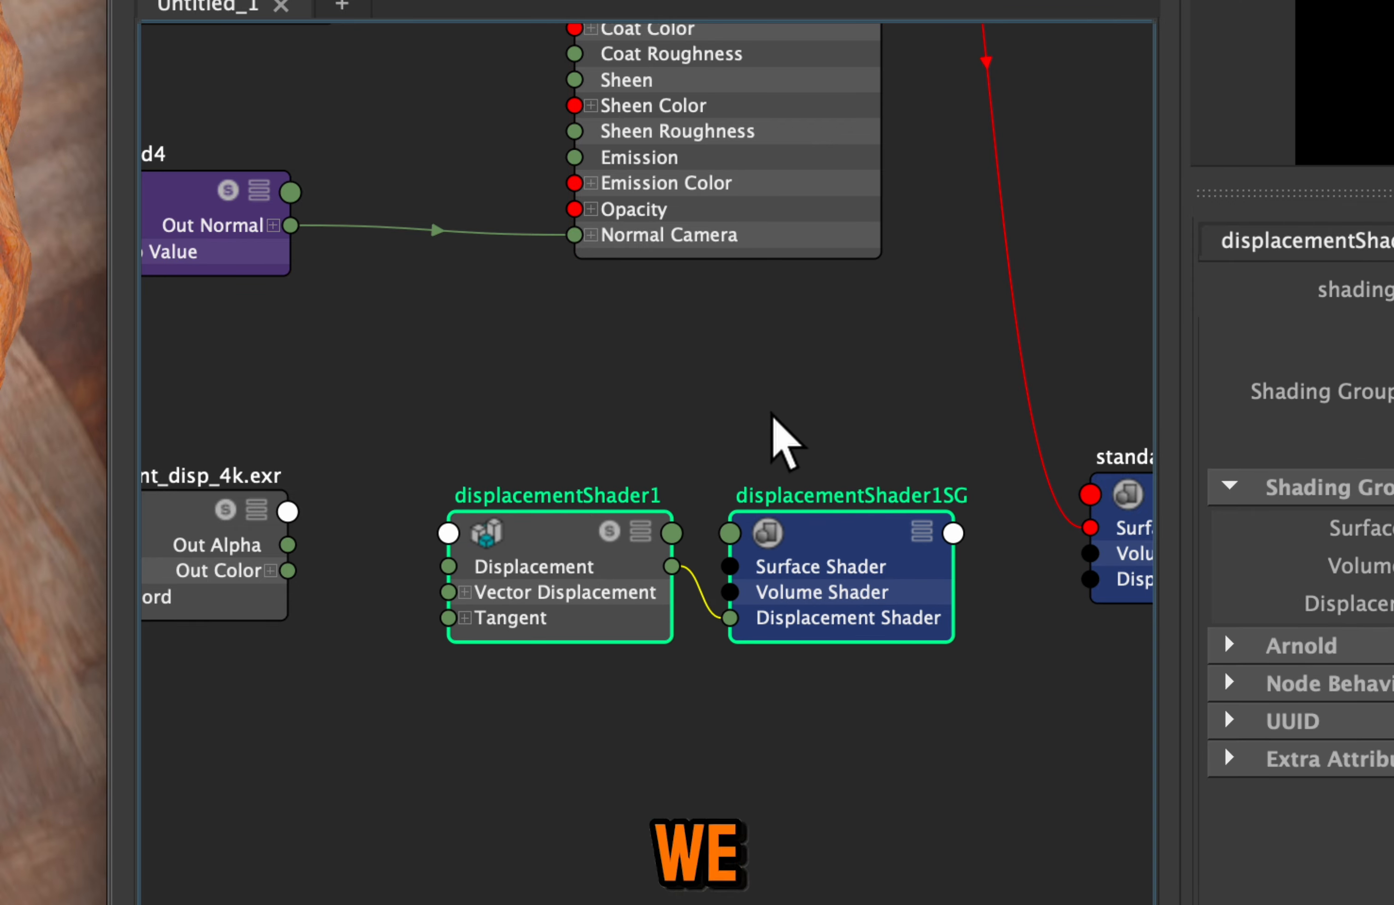
left_click_drag(778, 498, 870, 685)
left_click_drag(765, 409, 868, 681)
key("Delete")
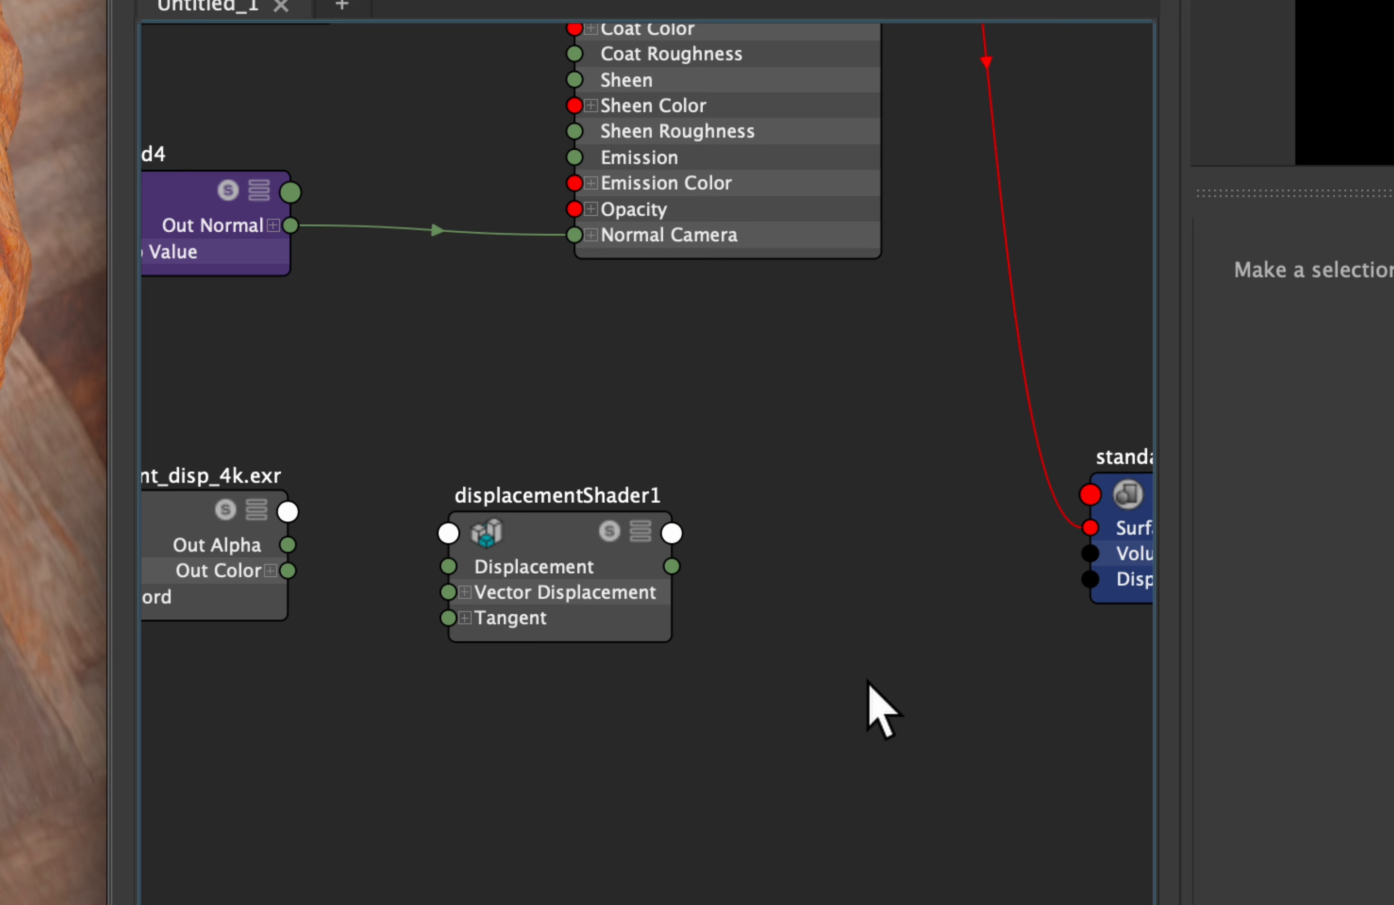
left_click_drag(547, 522, 635, 497)
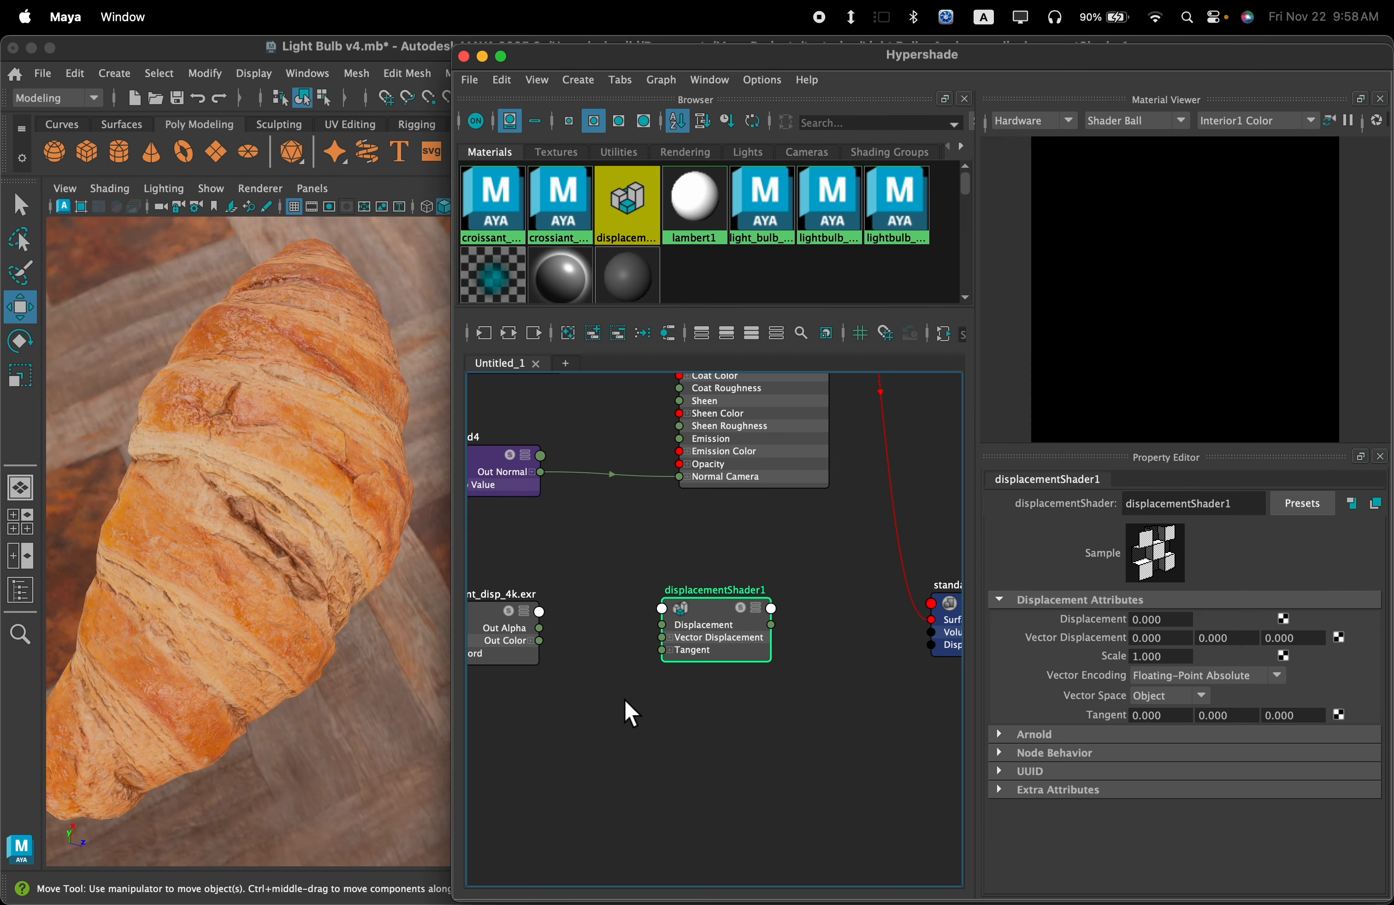
Step: Enable Alpha Is Luminance on the croissant_disp_4k.exr file node
middle_click_drag(568, 705, 836, 705, "alt")
left_click_drag(660, 660, 660, 658)
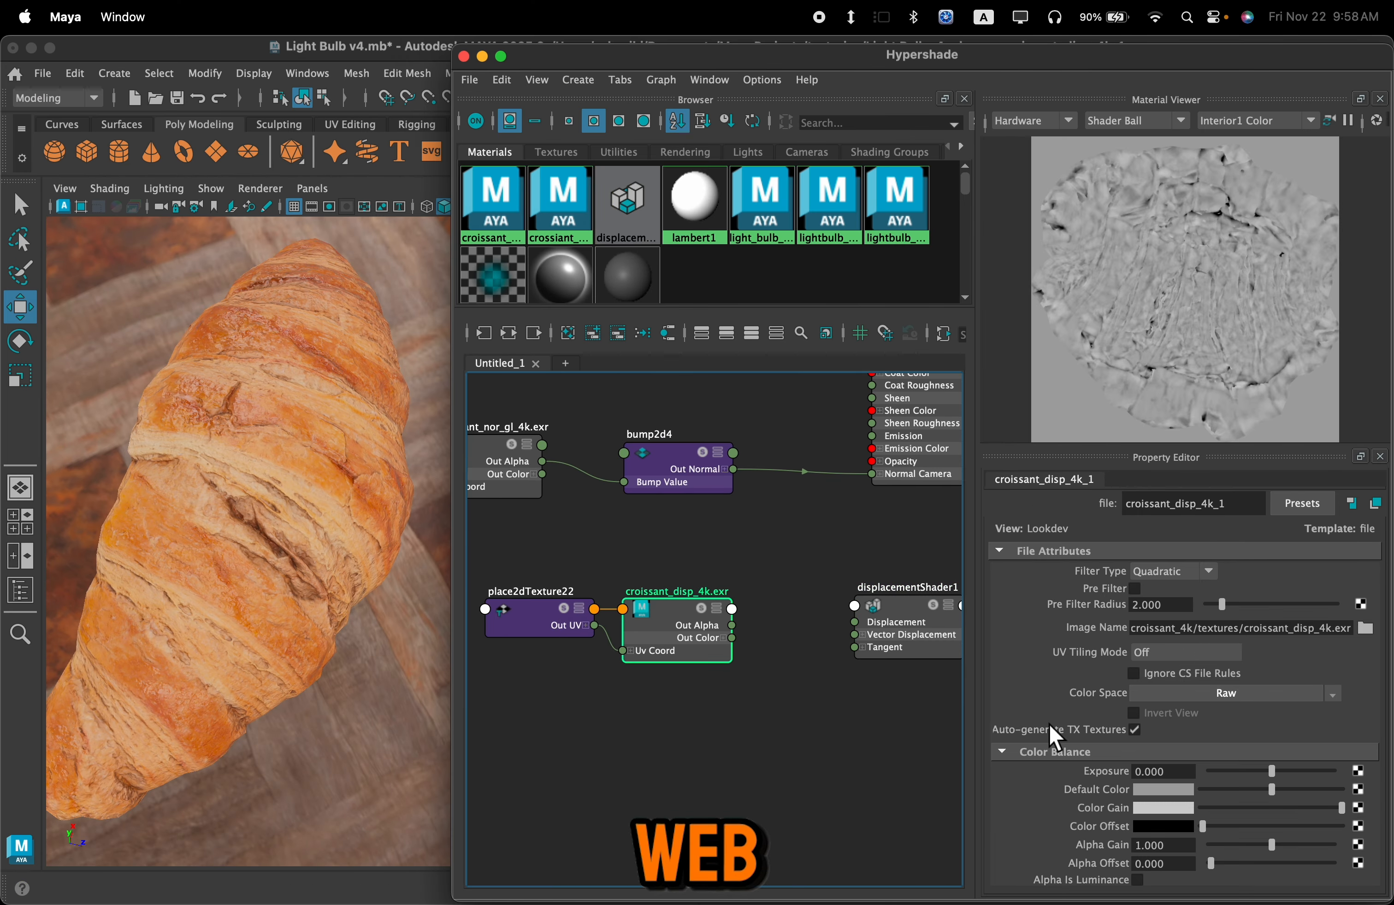
left_click(1138, 880)
Step: Connect croissant_disp_4k.exr's Out Alpha to the Displacement input of displacementShader1
middle_click_drag(834, 666, 701, 677, "alt")
left_click(802, 687)
scroll(796, 677, "up", 4)
scroll(784, 677, "down", 4)
scroll(693, 671, "up", 2)
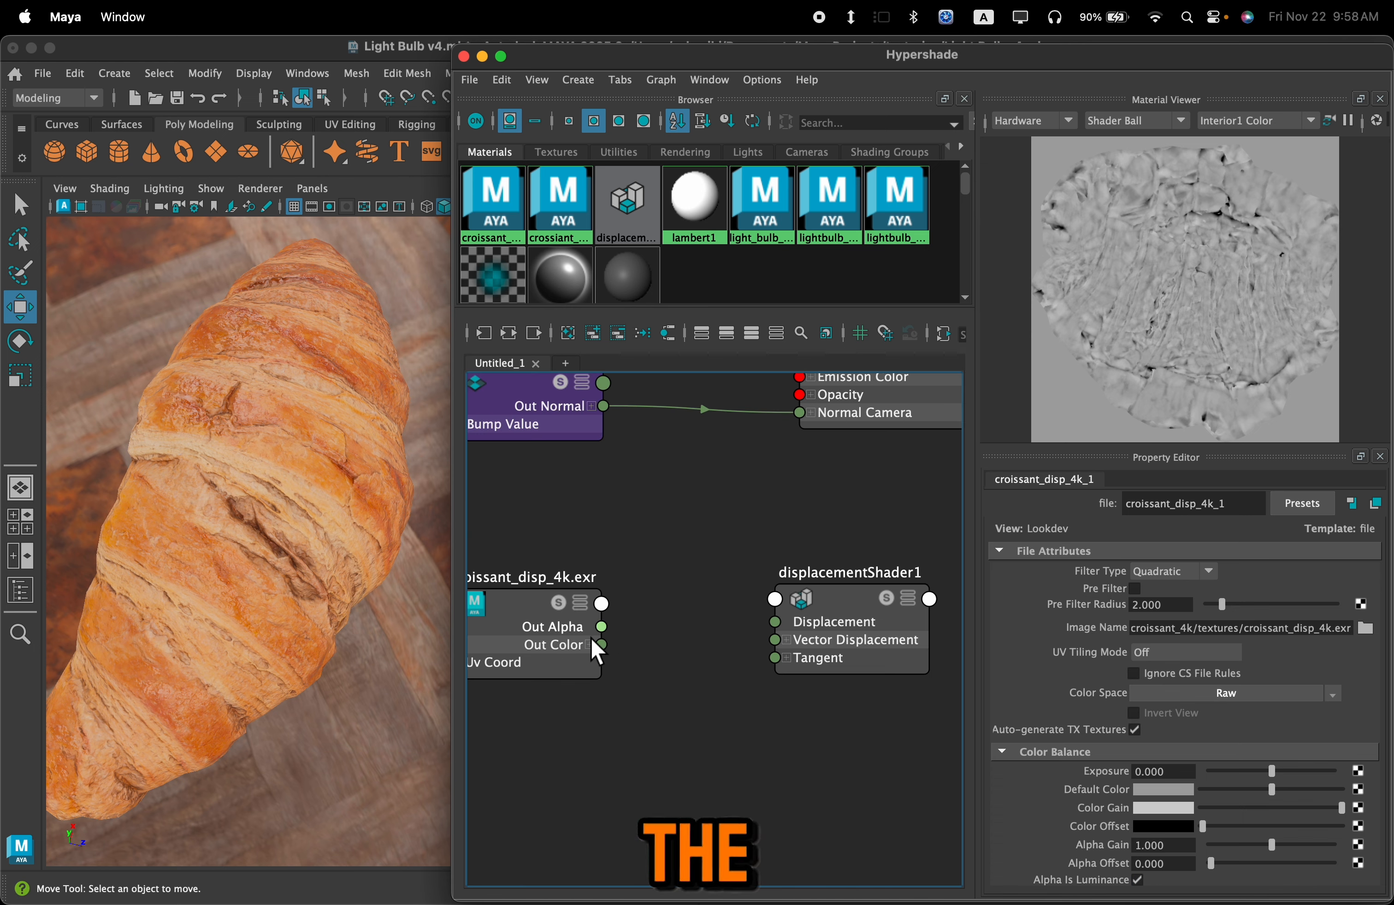
left_click_drag(601, 626, 776, 622)
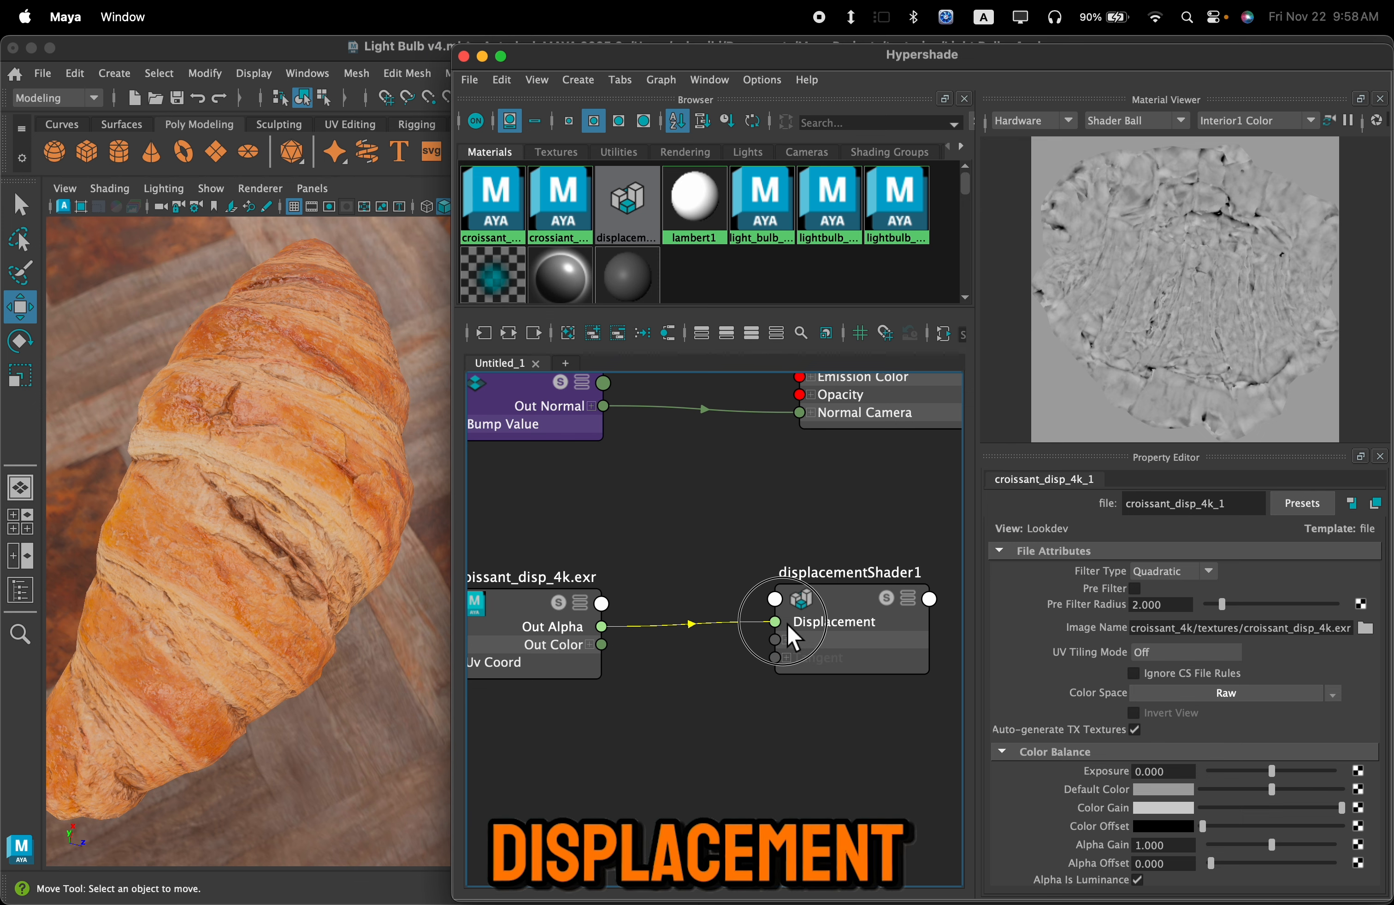
Step: Connect displacementShader1's output to the Displacement Shader input of standardSurface3SG
middle_click_drag(853, 733, 634, 750, "alt")
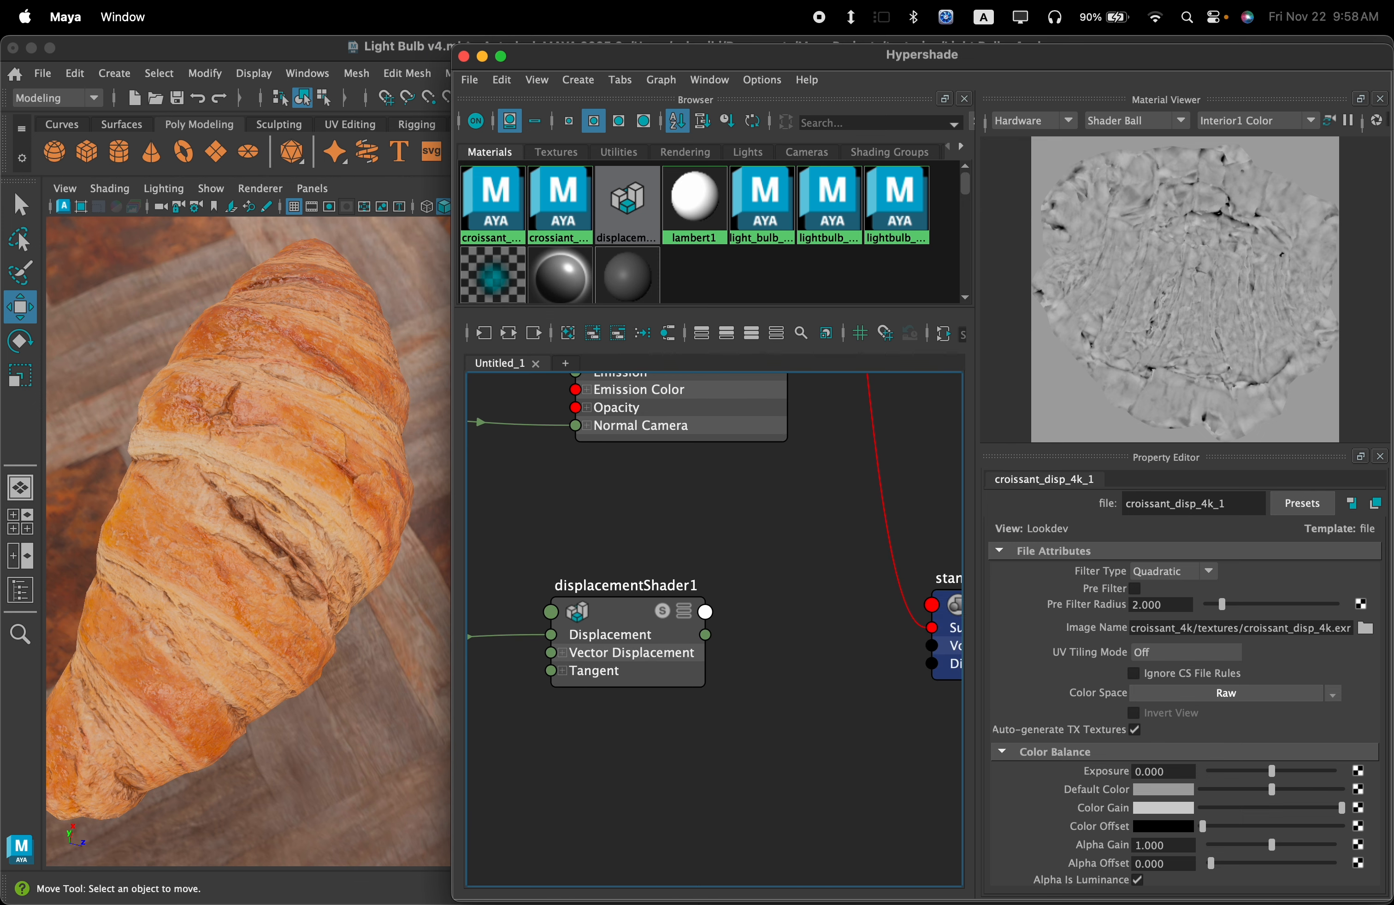
middle_click_drag(815, 690, 711, 679, "alt")
left_click_drag(609, 638, 836, 667)
scroll(827, 702, "down", 4)
middle_click_drag(827, 701, 886, 698, "alt")
middle_click_drag(768, 724, 806, 709, "alt")
scroll(806, 708, "up", 3)
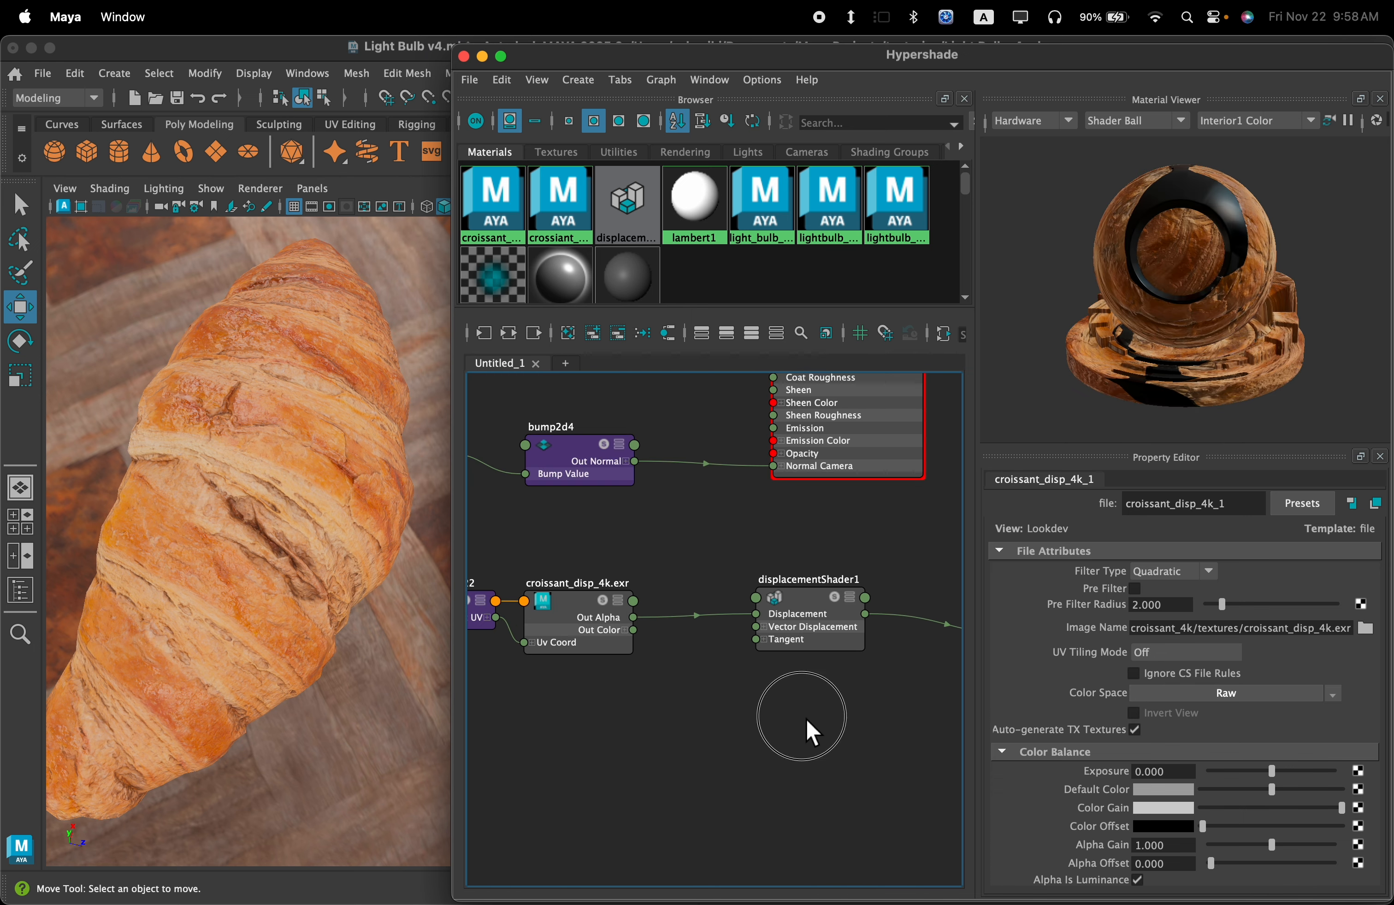
Step: Select displacementShader1, move the Hypershade window down off the main window, and save the scene
left_click(833, 645)
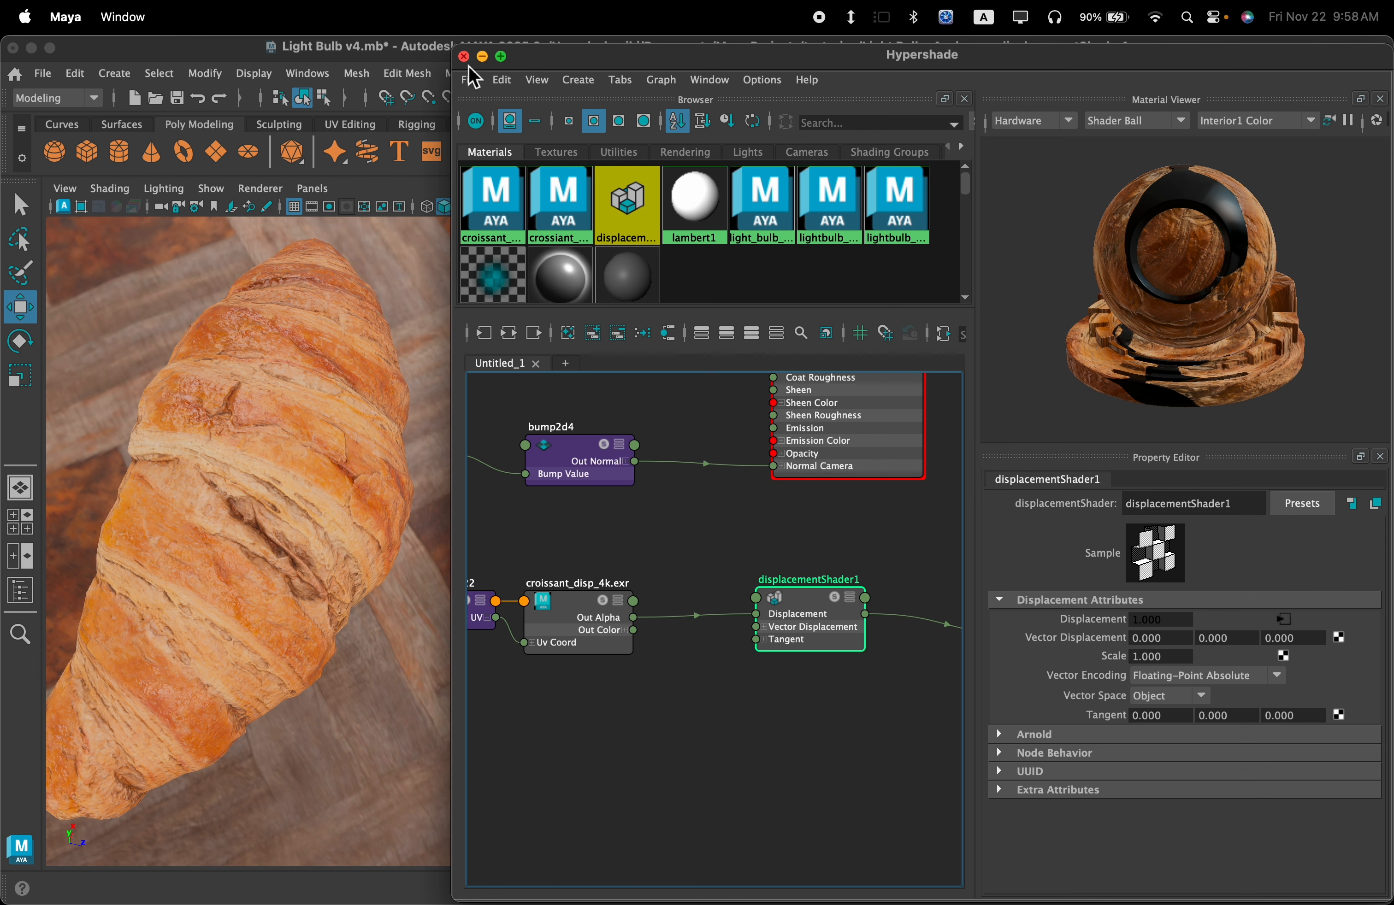
left_click_drag(605, 59, 542, 276)
key("super+s")
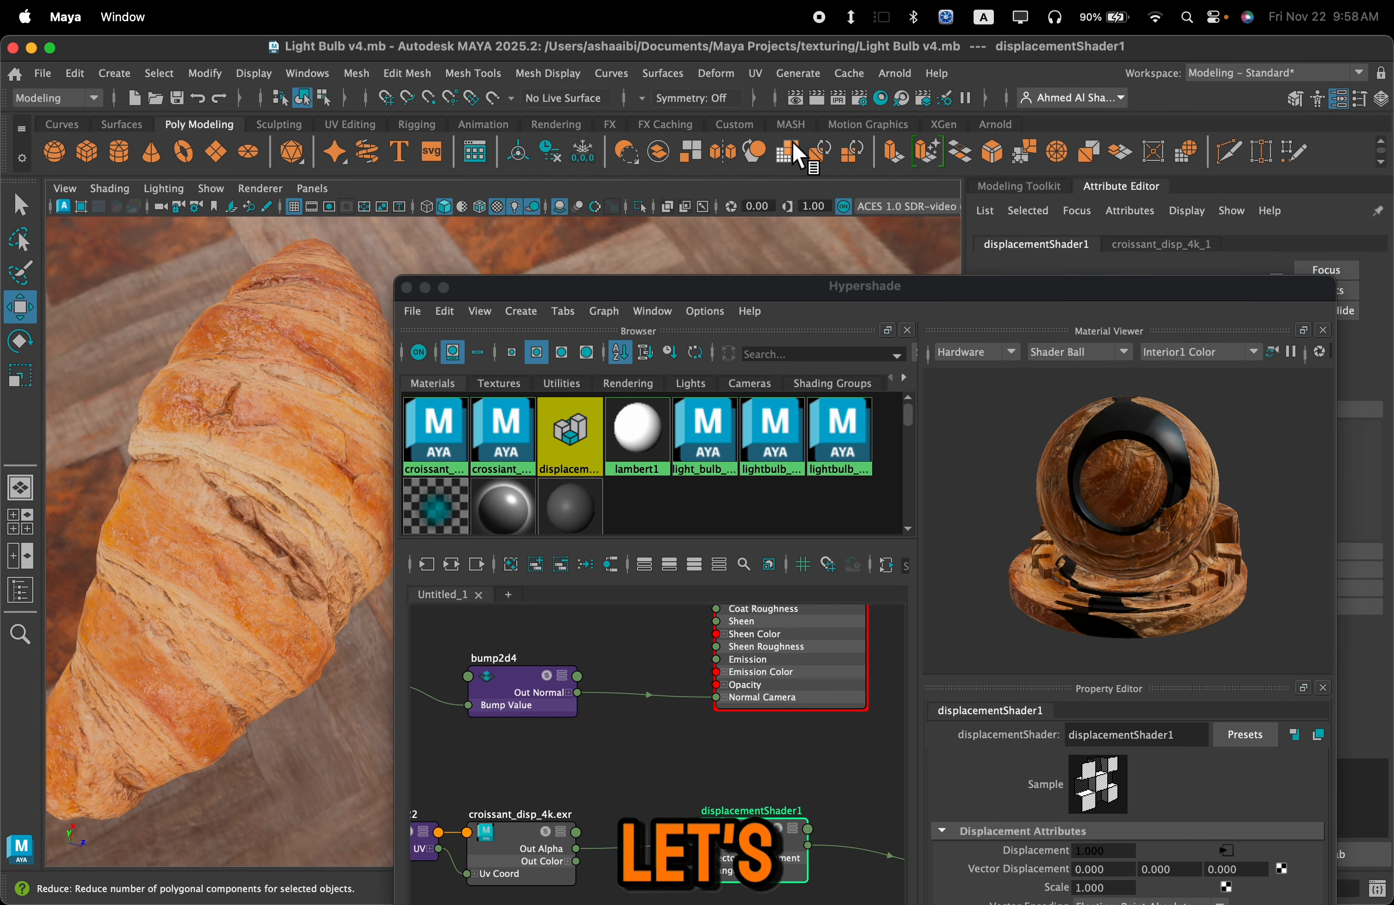
Step: Show the resolution gate in the perspective view and frame the whole croissant inside it, with the Hypershade window moved aside
left_click(900, 83)
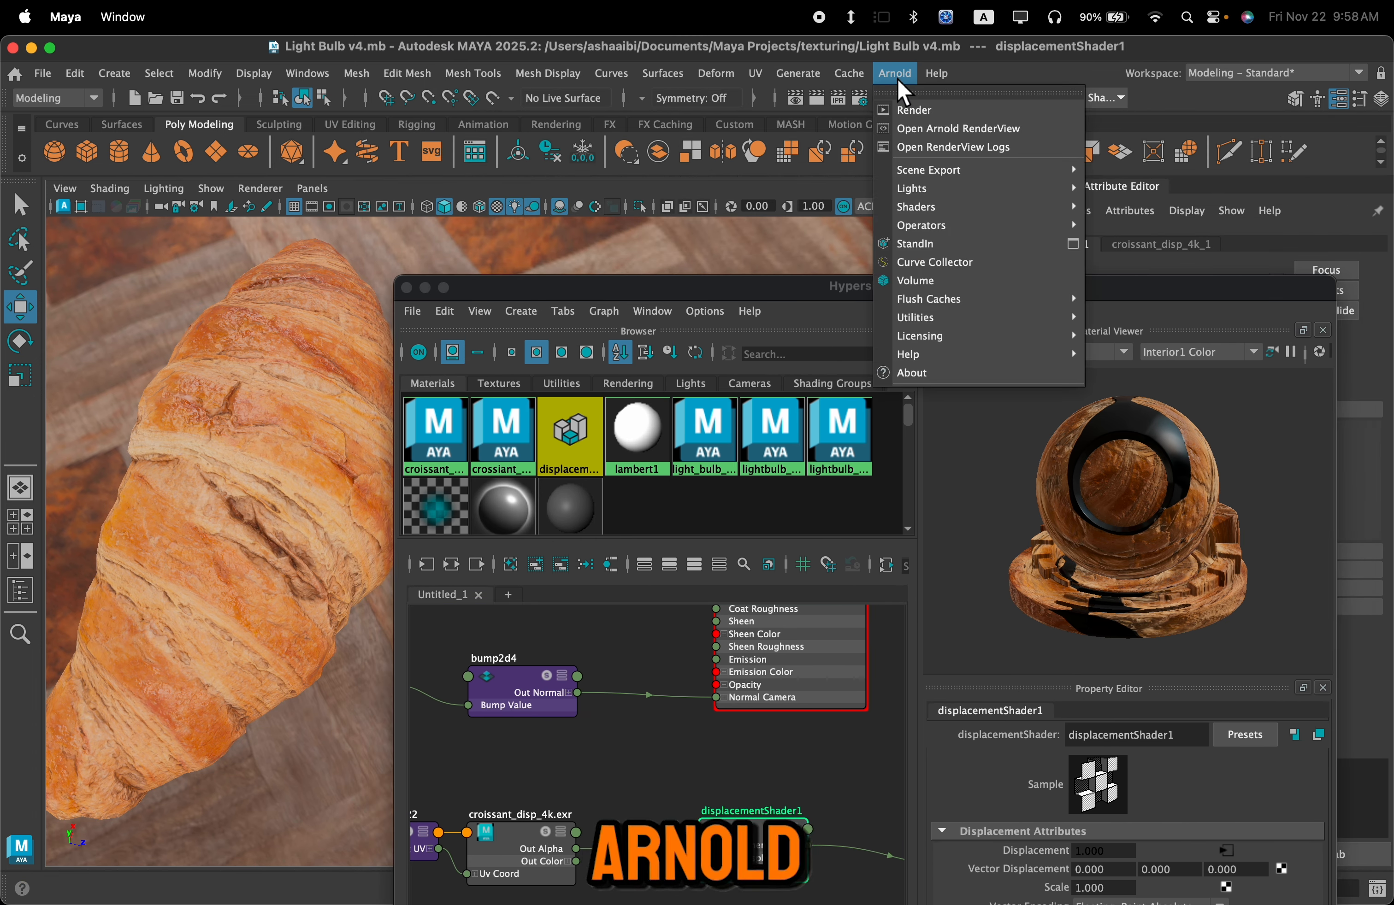
left_click(556, 294)
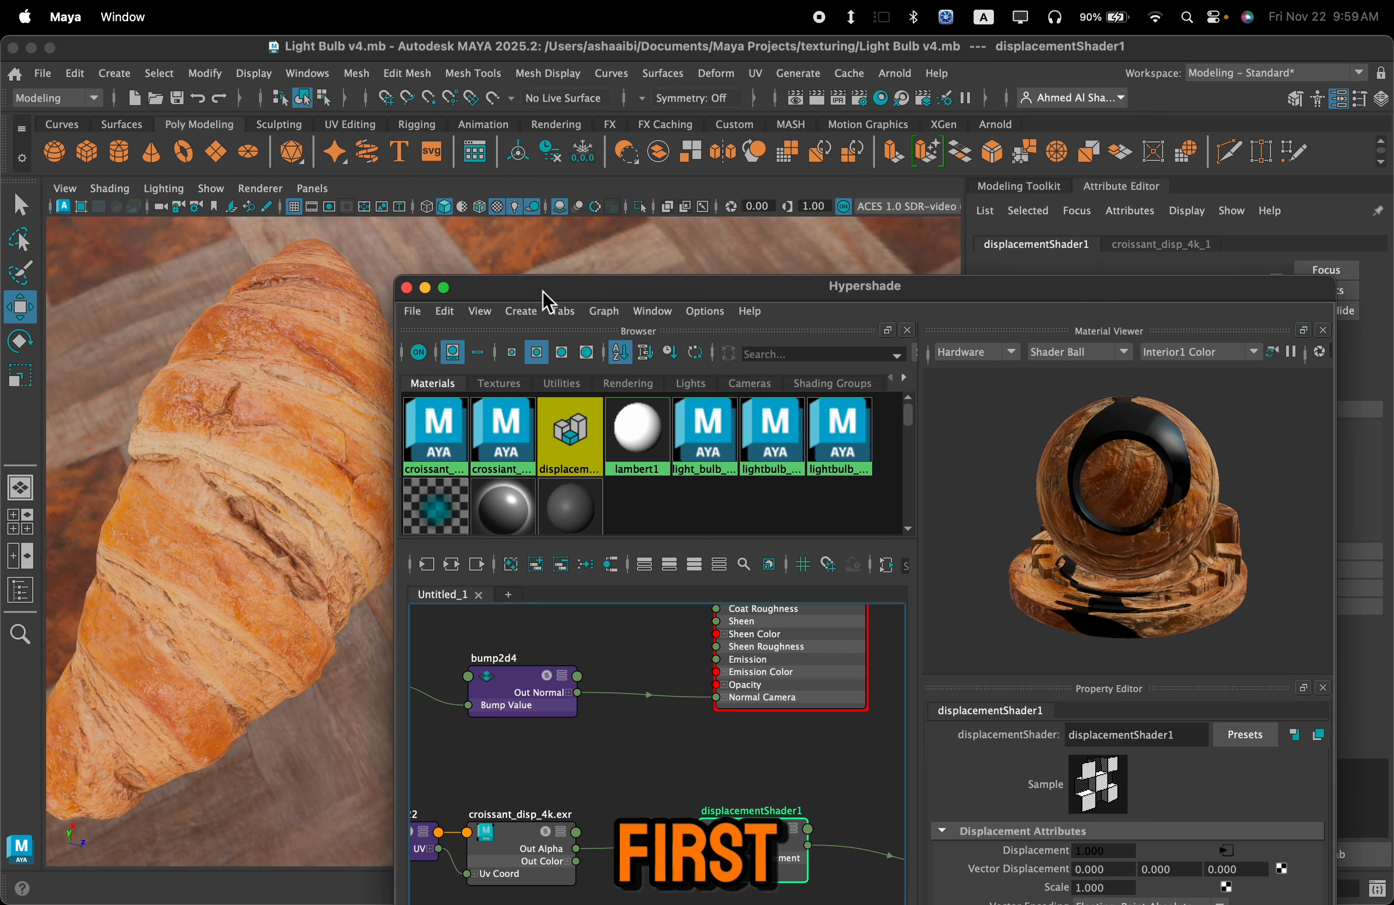
left_click_drag(545, 301, 925, 326)
left_click(335, 220)
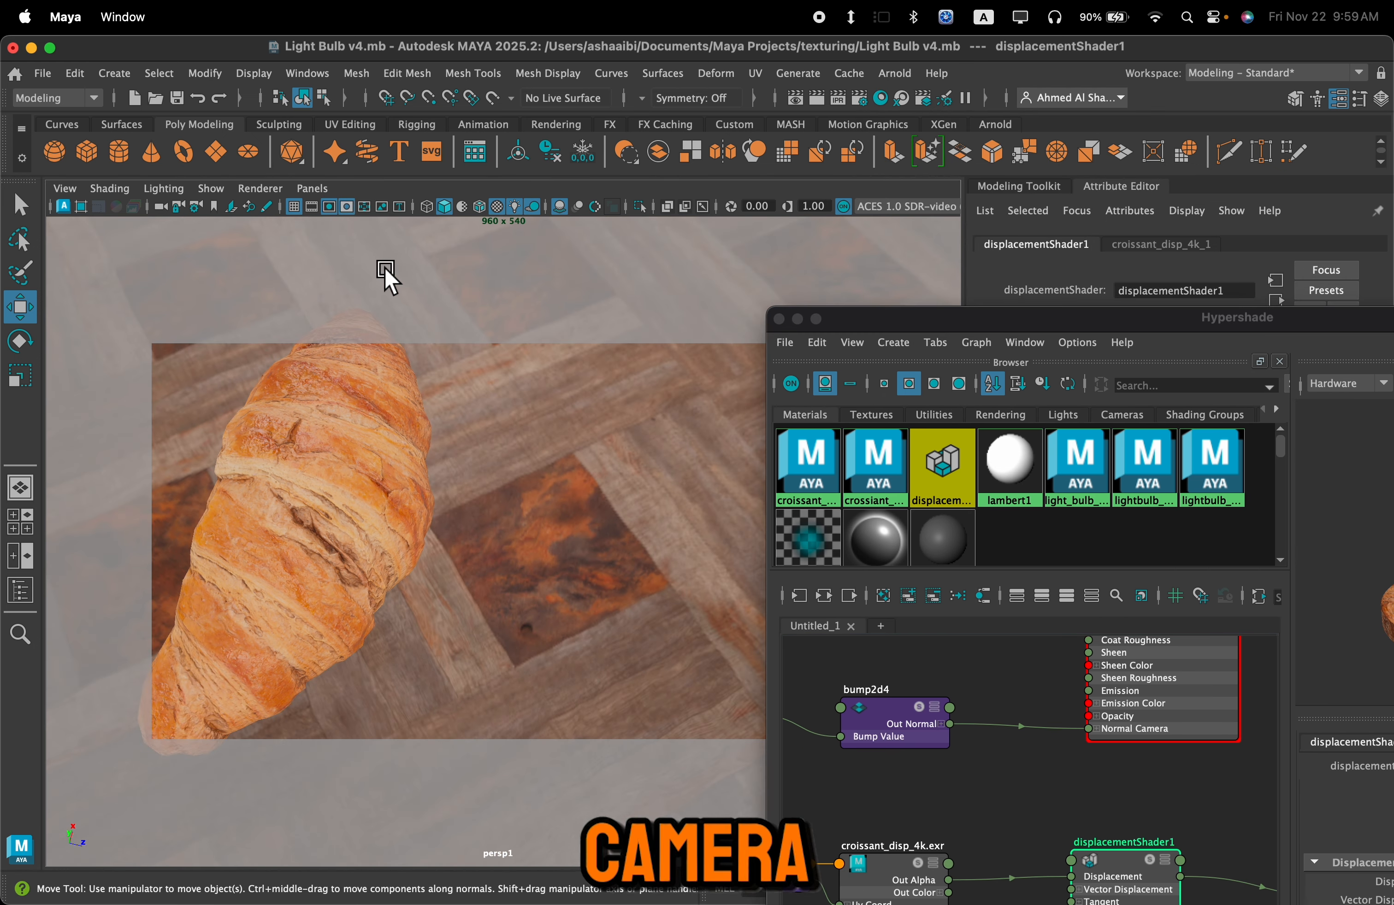
middle_click_drag(498, 436, 540, 429, "alt")
left_click_drag(540, 435, 666, 470, "alt")
left_click_drag(871, 333, 994, 318)
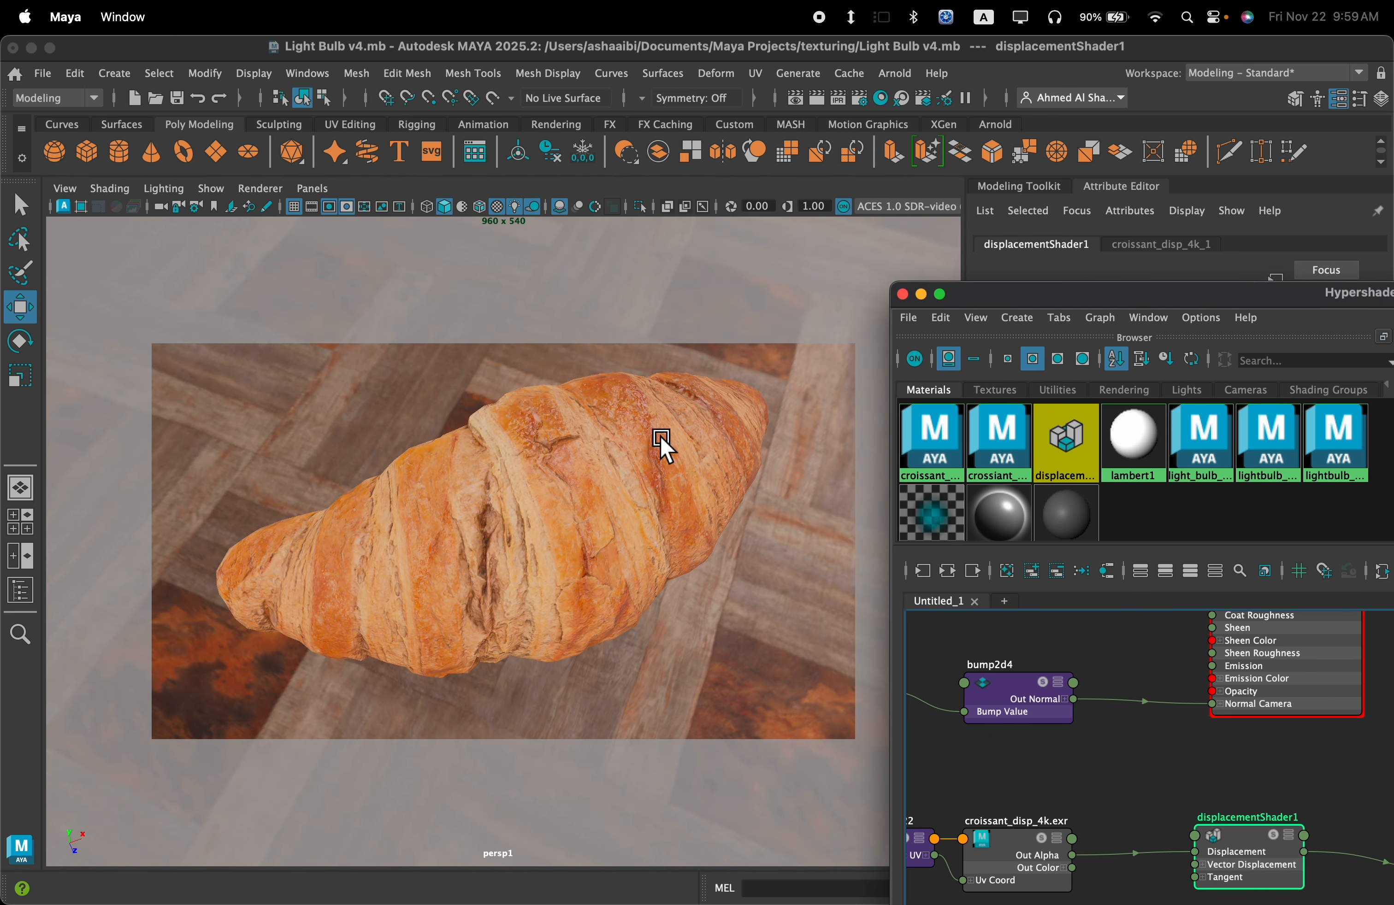
middle_click_drag(656, 437, 657, 445, "alt")
Step: Render the croissant with Arnold and store a snapshot of the render before closing the render view
left_click(905, 73)
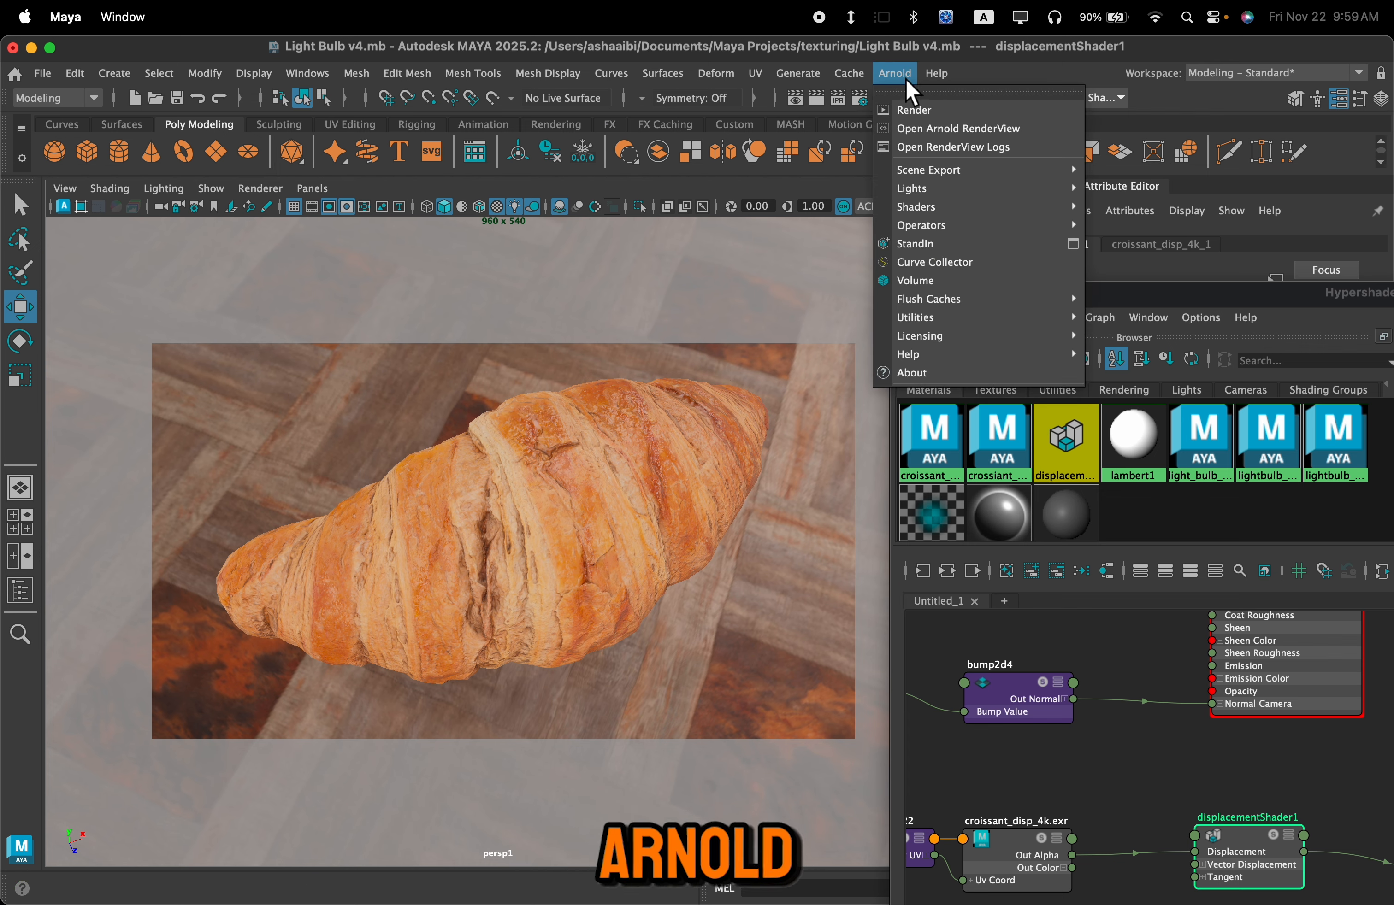
left_click(909, 110)
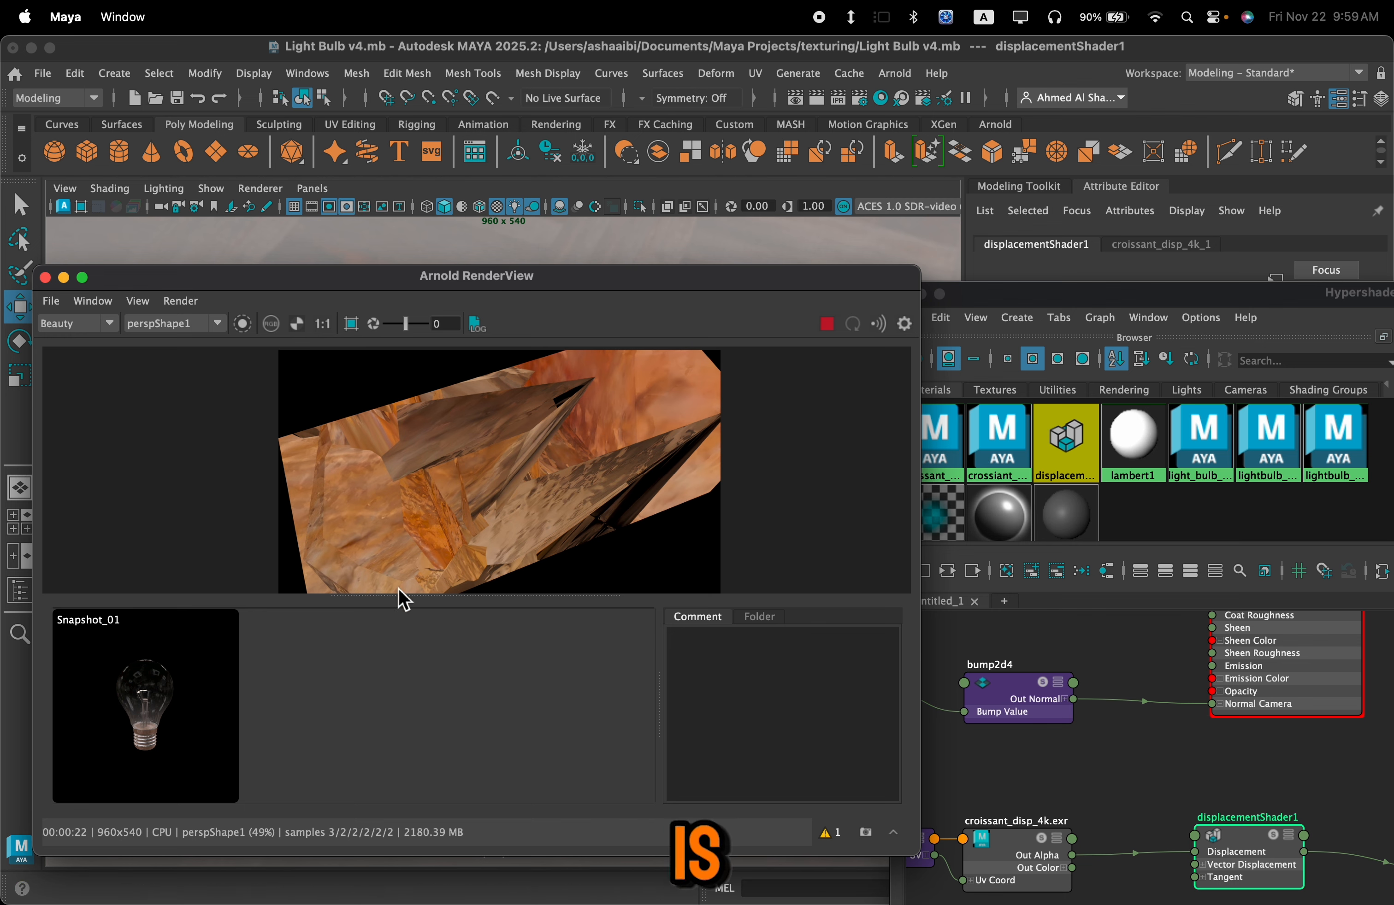
left_click(866, 834)
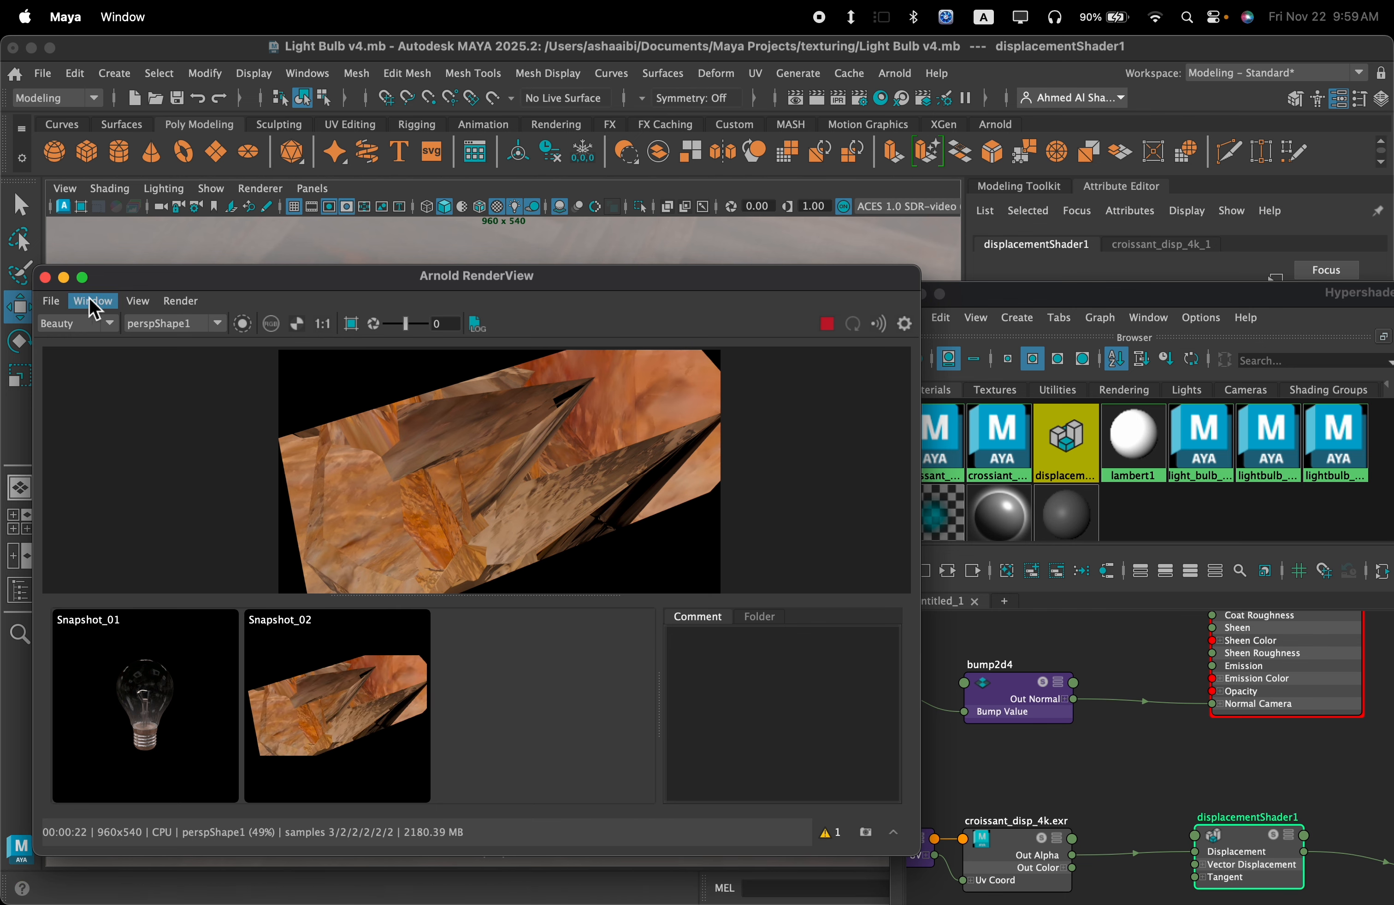
left_click(45, 277)
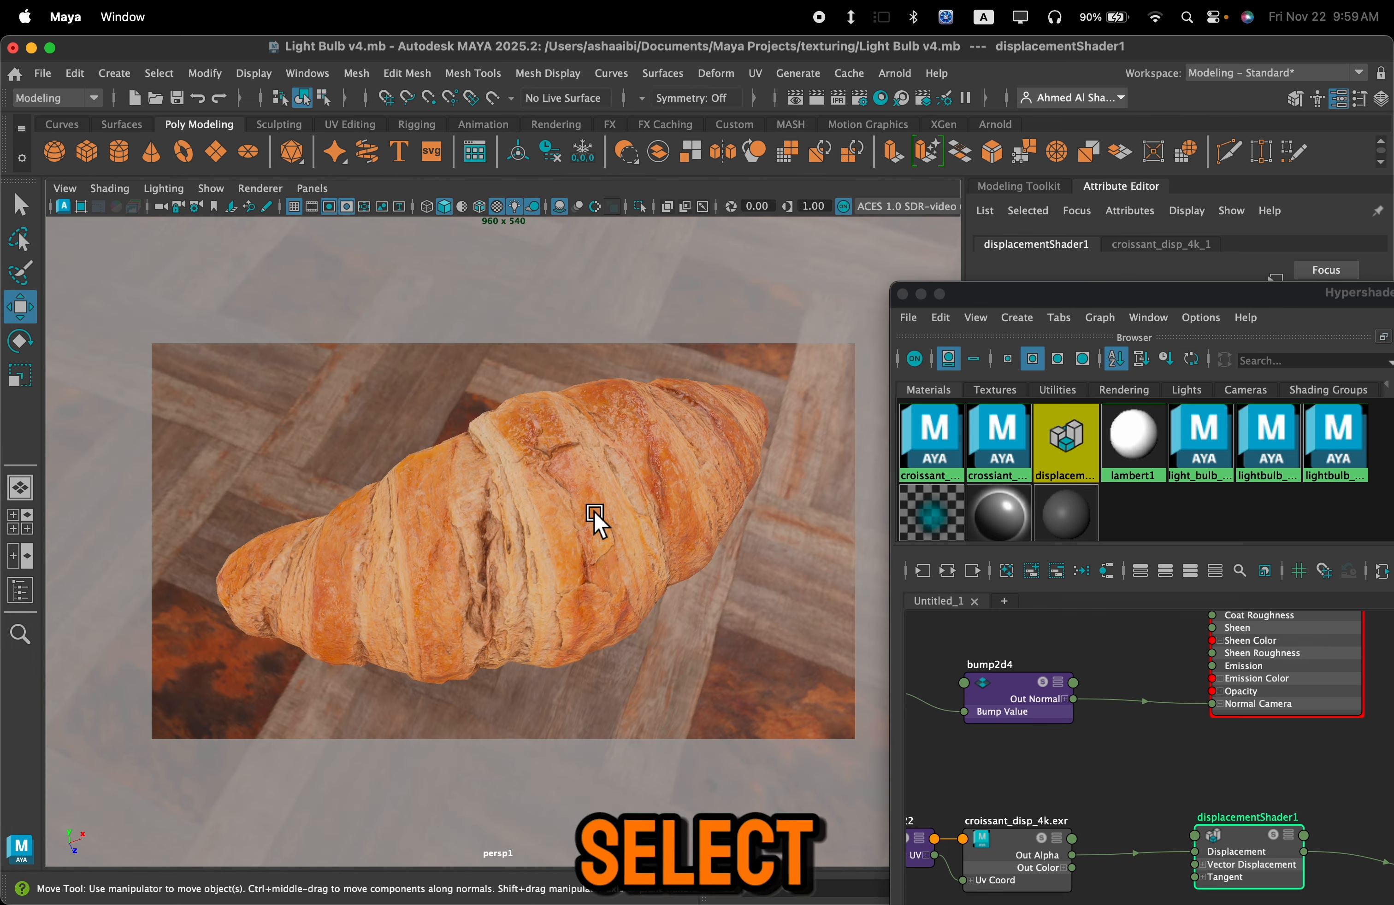
Step: Close the Hypershade and set the croissant mesh's Arnold subdivision type to catclark
left_click(635, 527)
left_click(902, 294)
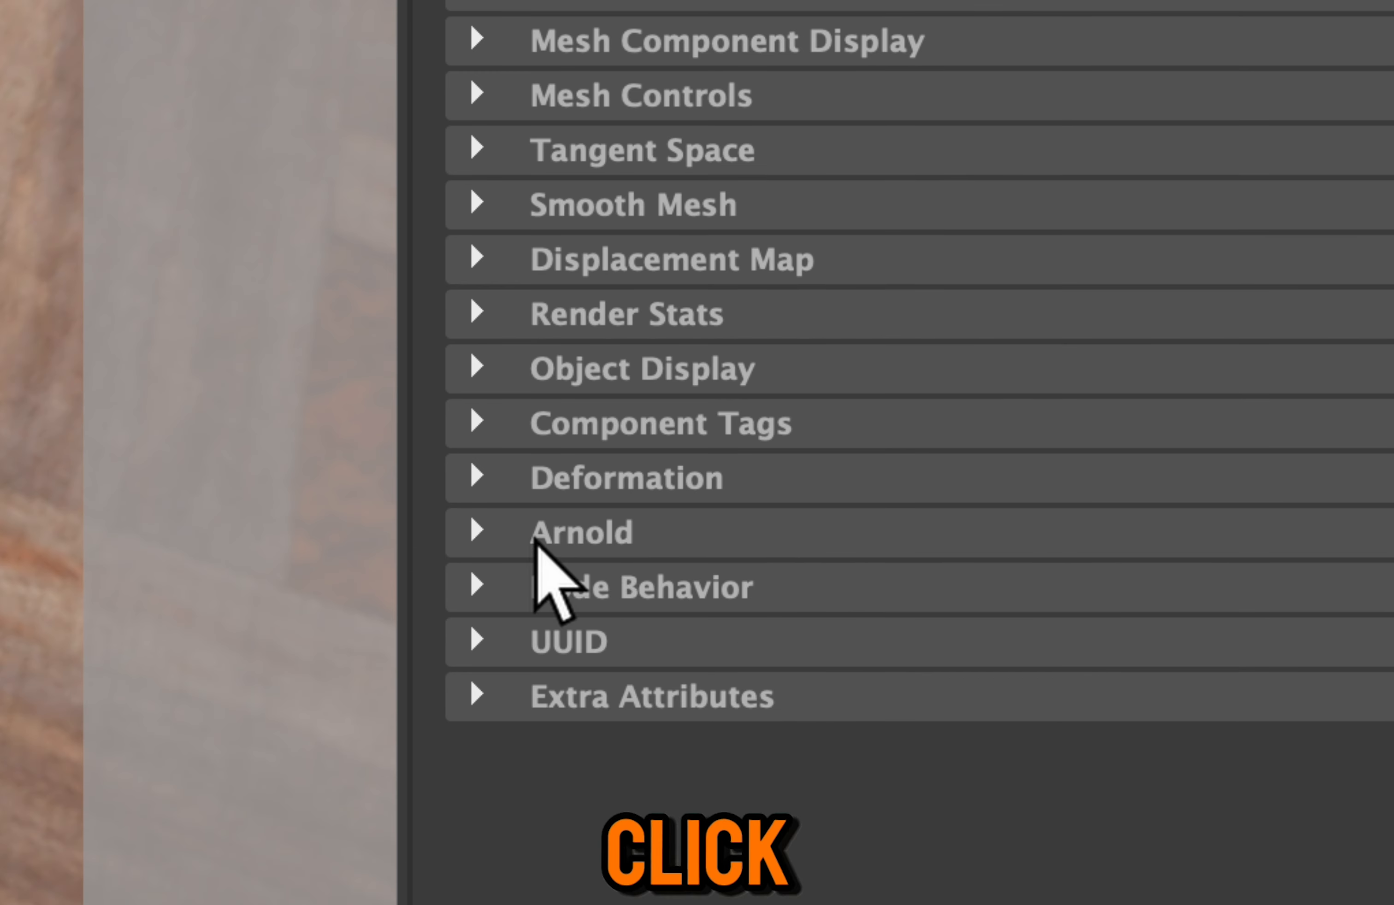
left_click(564, 522)
scroll(737, 564, "down", 3)
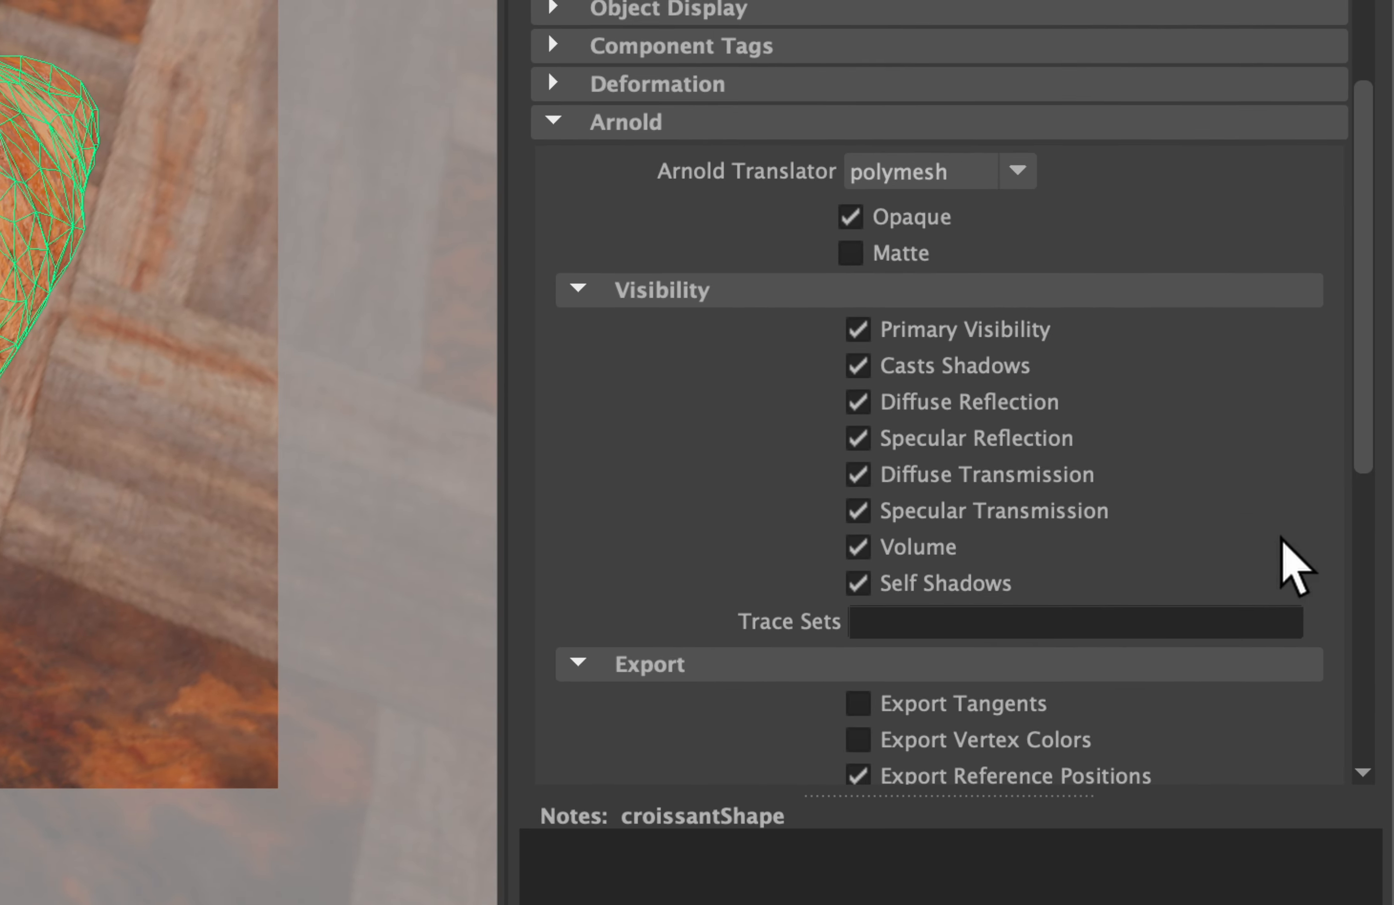
scroll(1280, 544, "down", 5)
scroll(1280, 544, "down", 2)
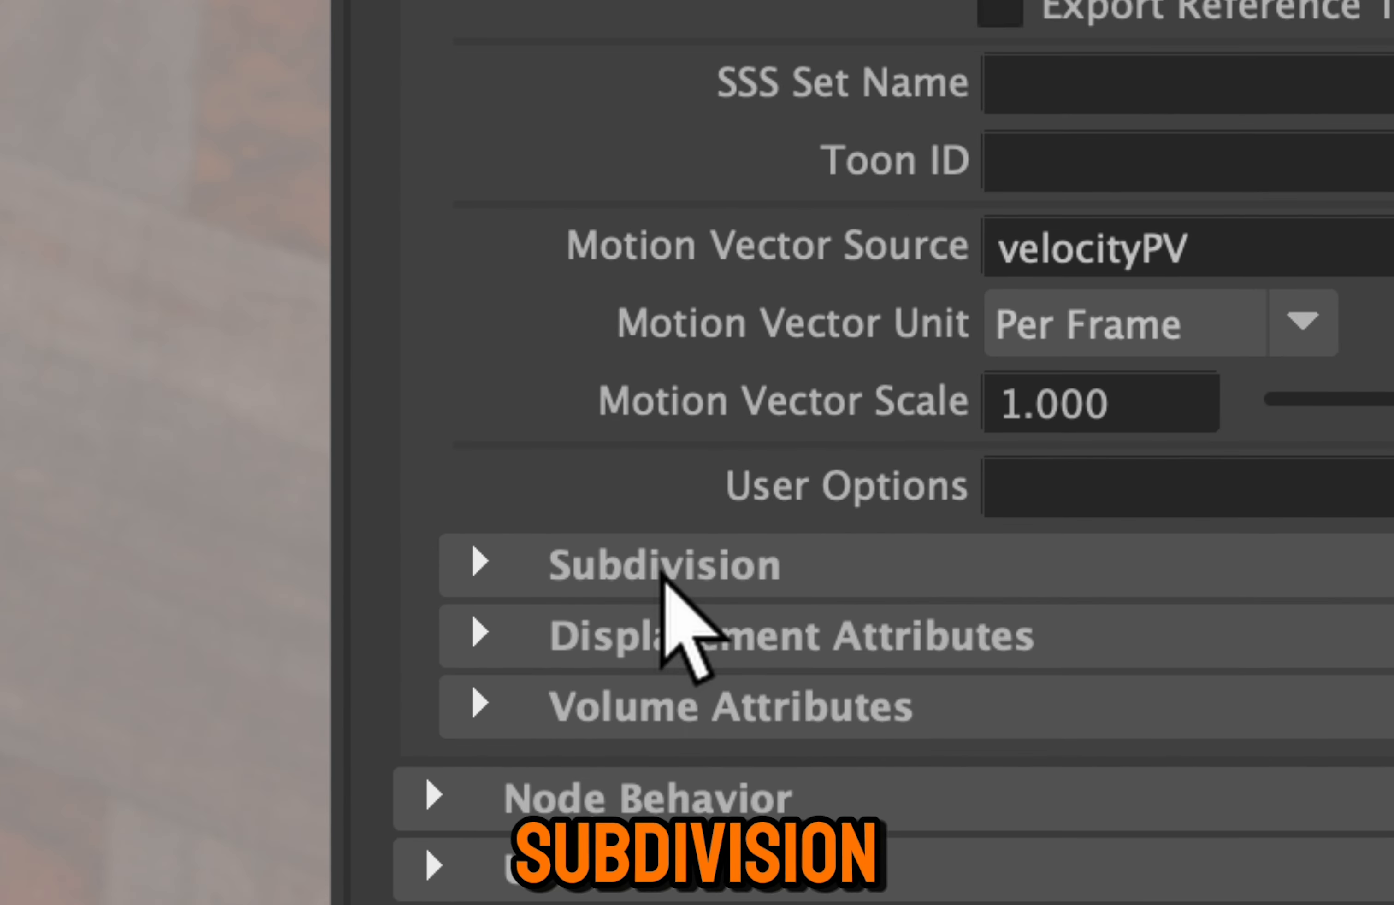
left_click(670, 585)
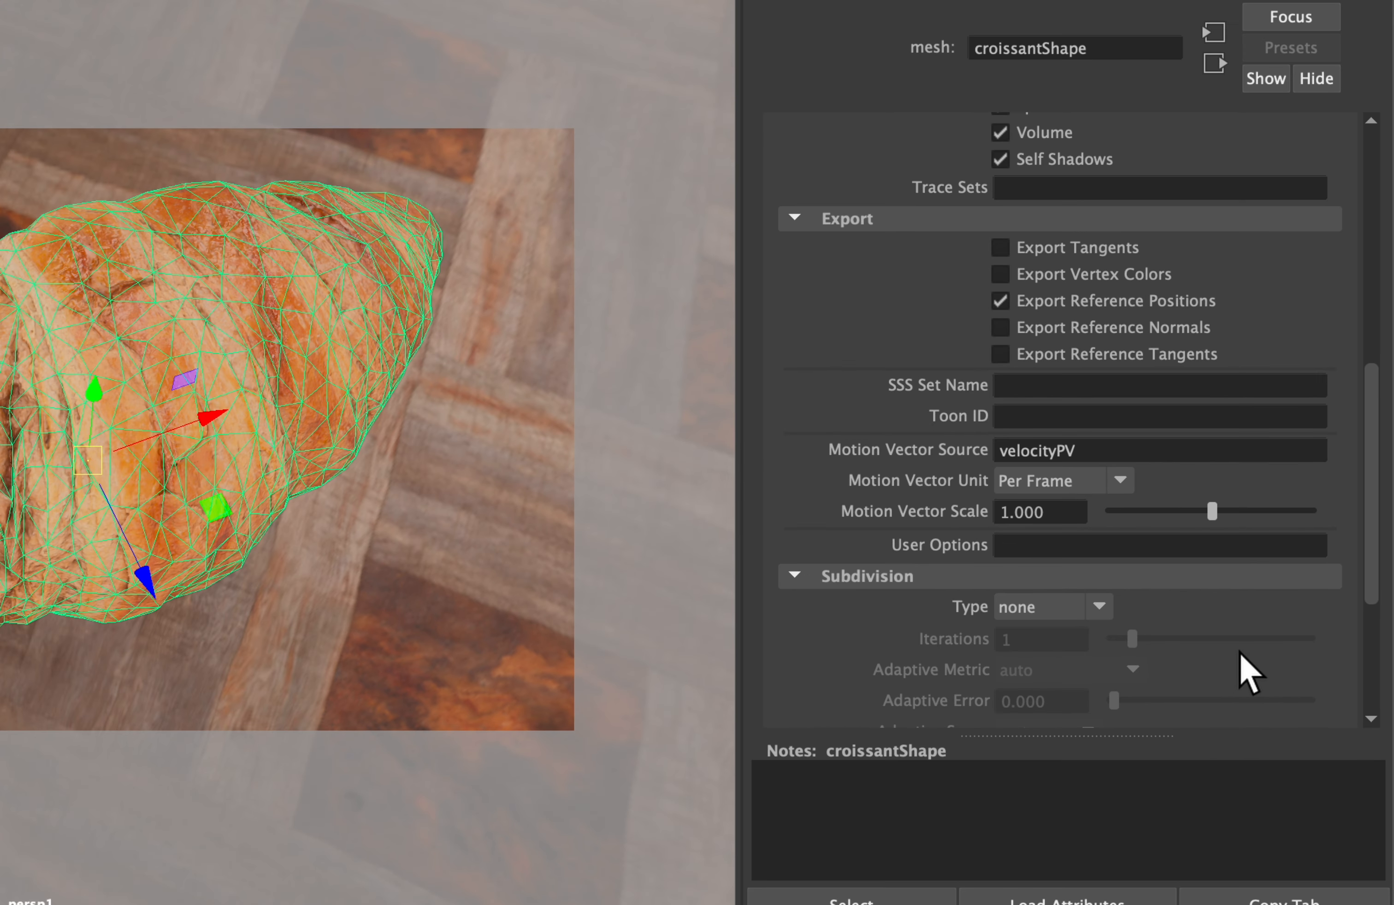
scroll(1216, 688, "down", 2)
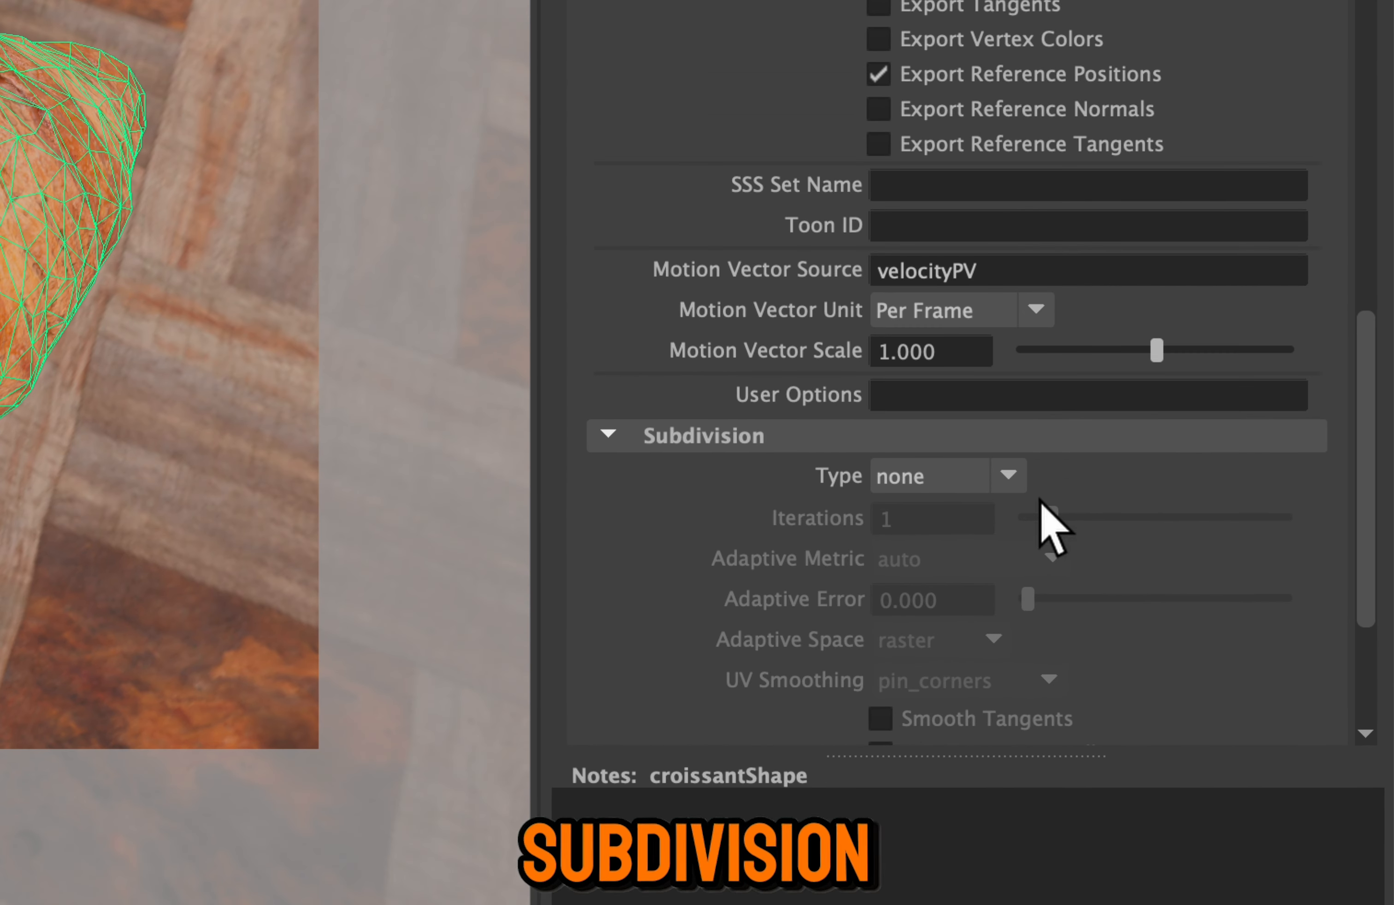
left_click(1075, 514)
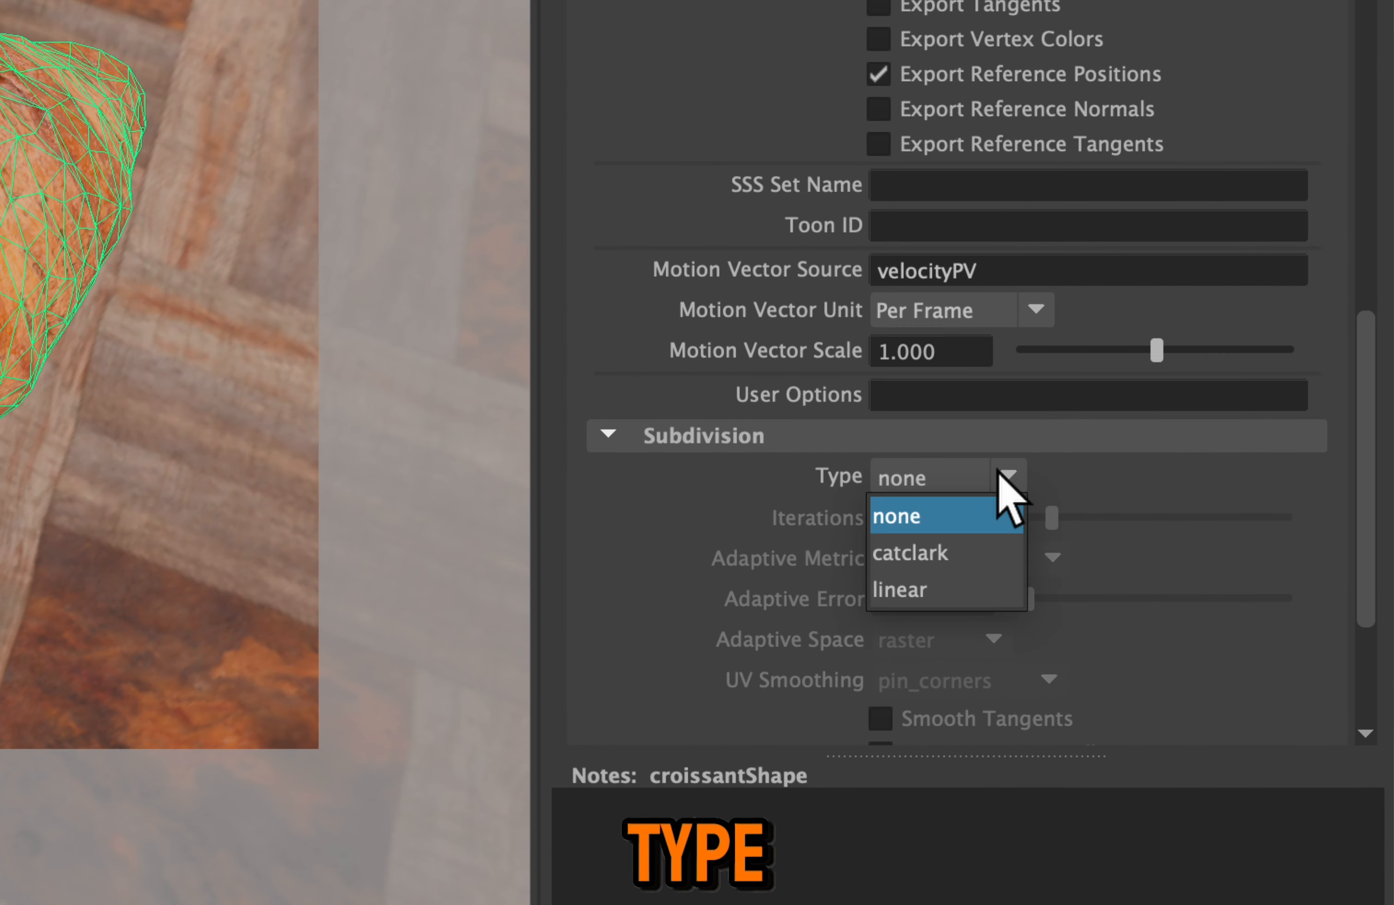
left_click(960, 562)
Step: Set the croissant mesh's subdivision iterations to 5
left_click(950, 525)
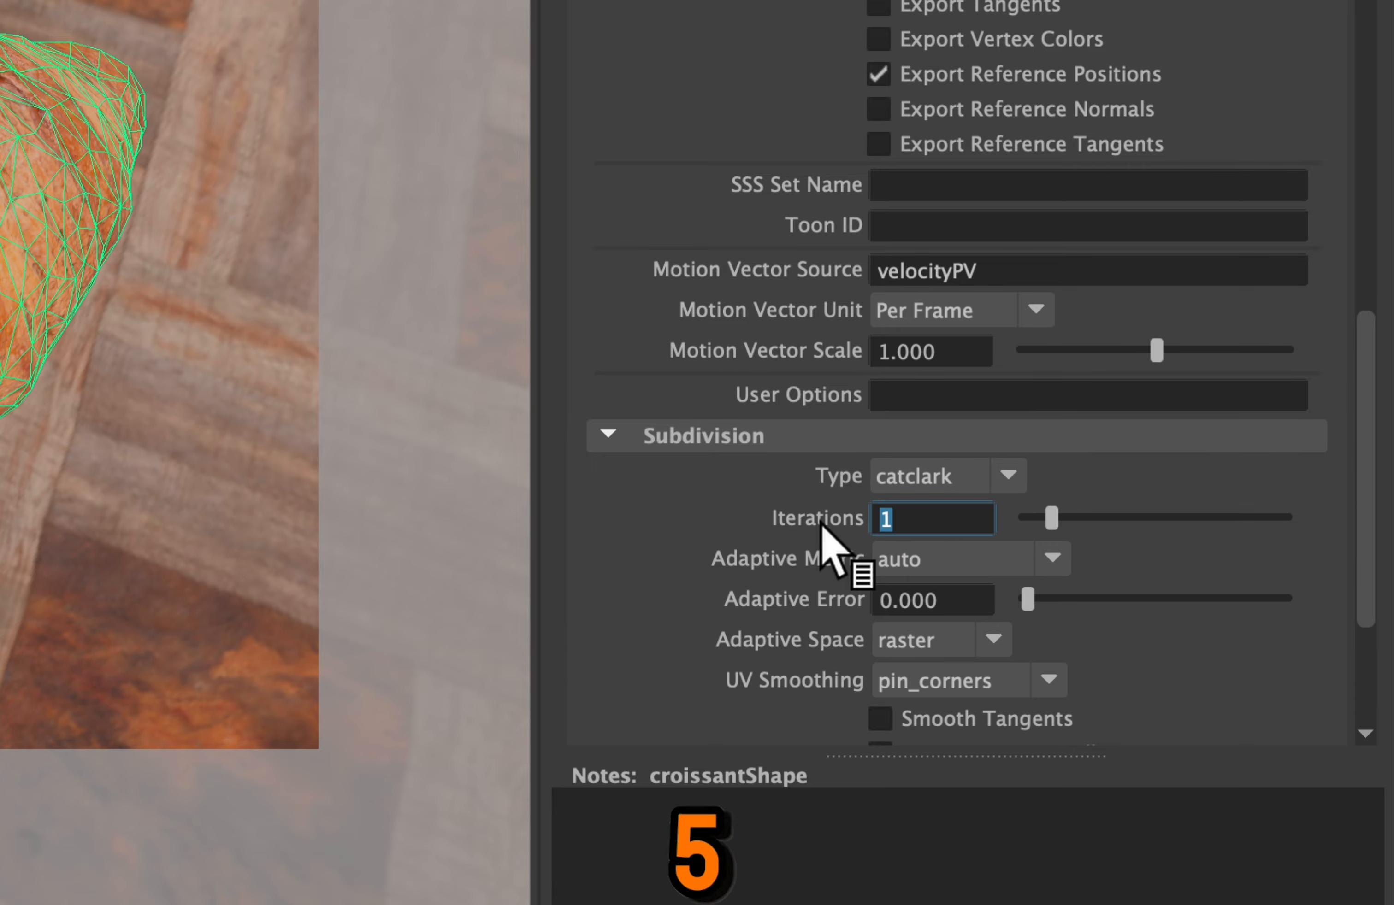
type("5")
key("Return")
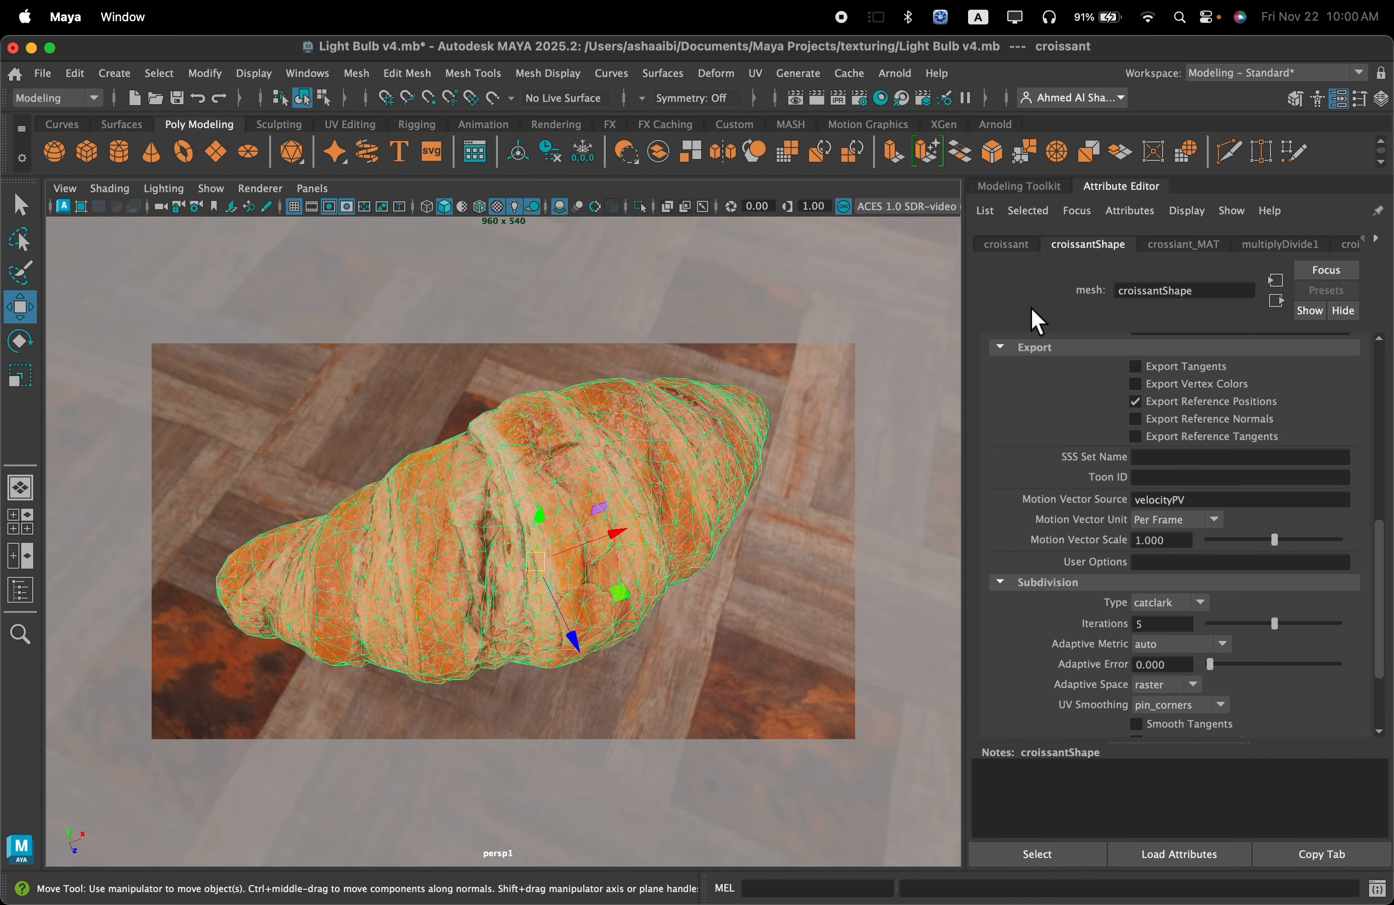
Step: Render the croissant again with Arnold and move the render view window aside to uncover the scene
left_click(904, 81)
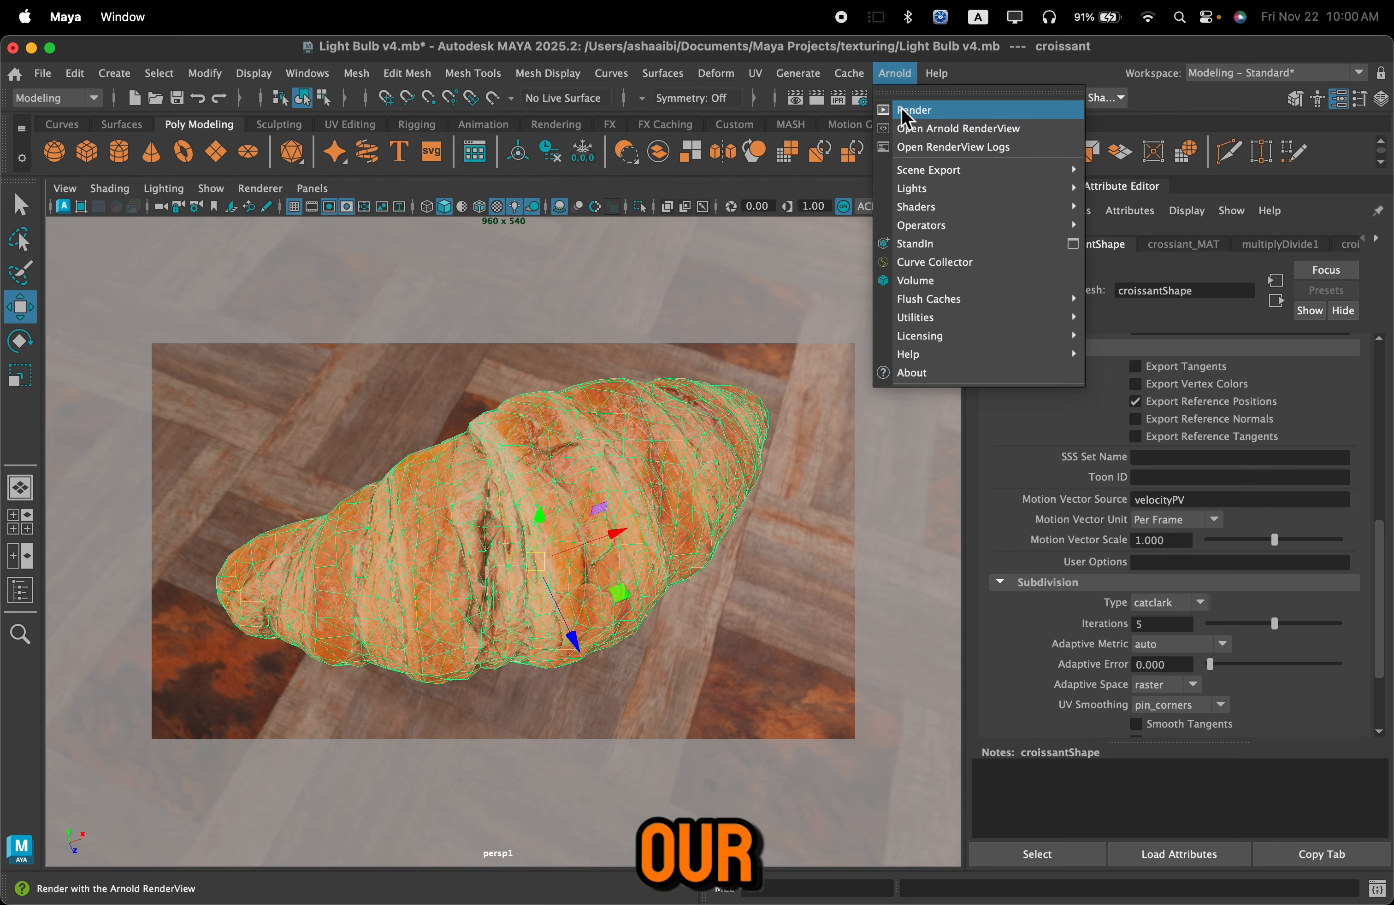
left_click(904, 111)
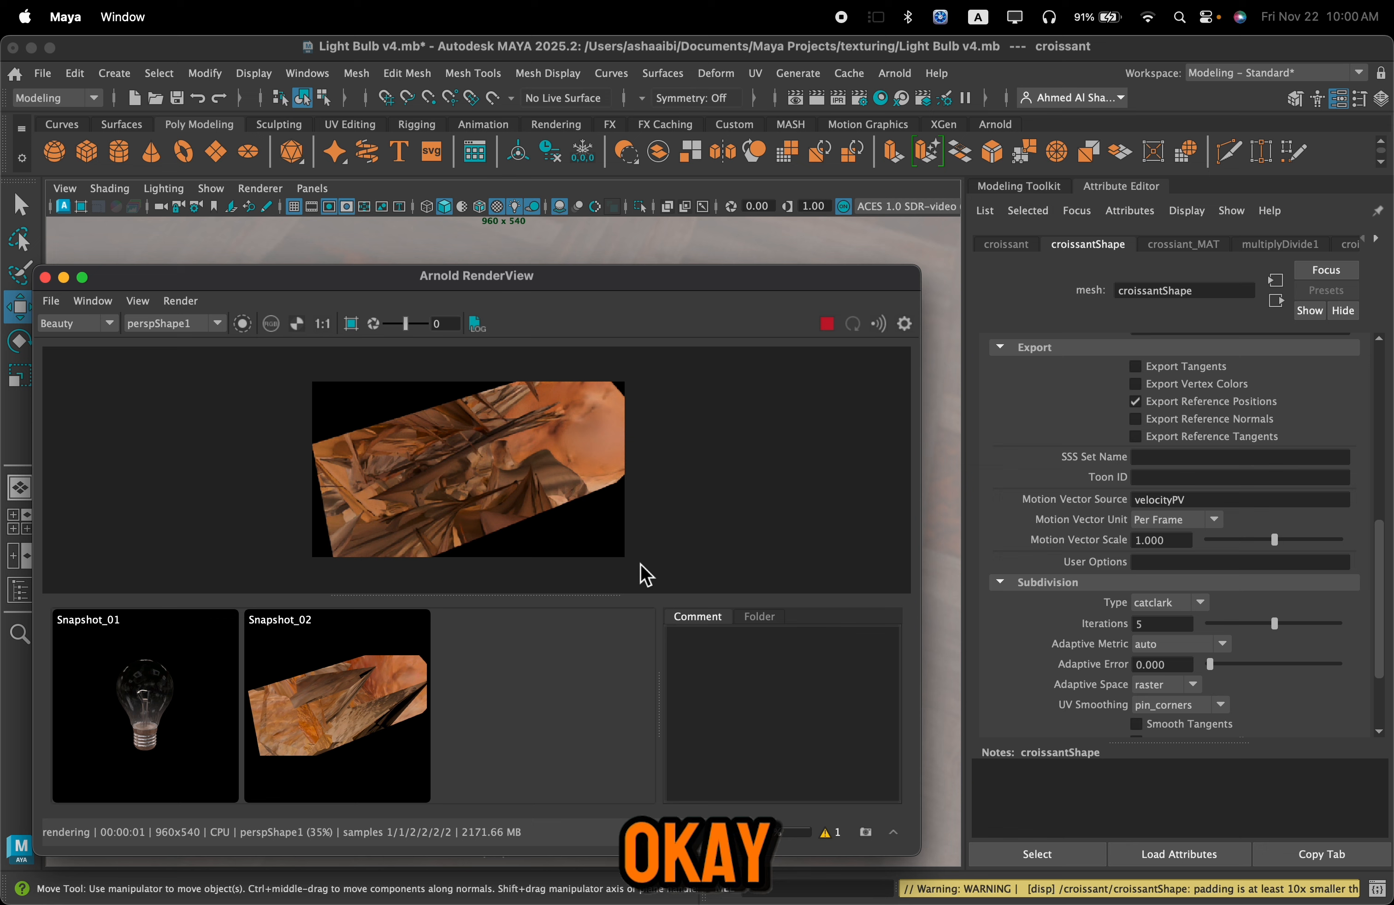
left_click_drag(733, 283, 429, 167)
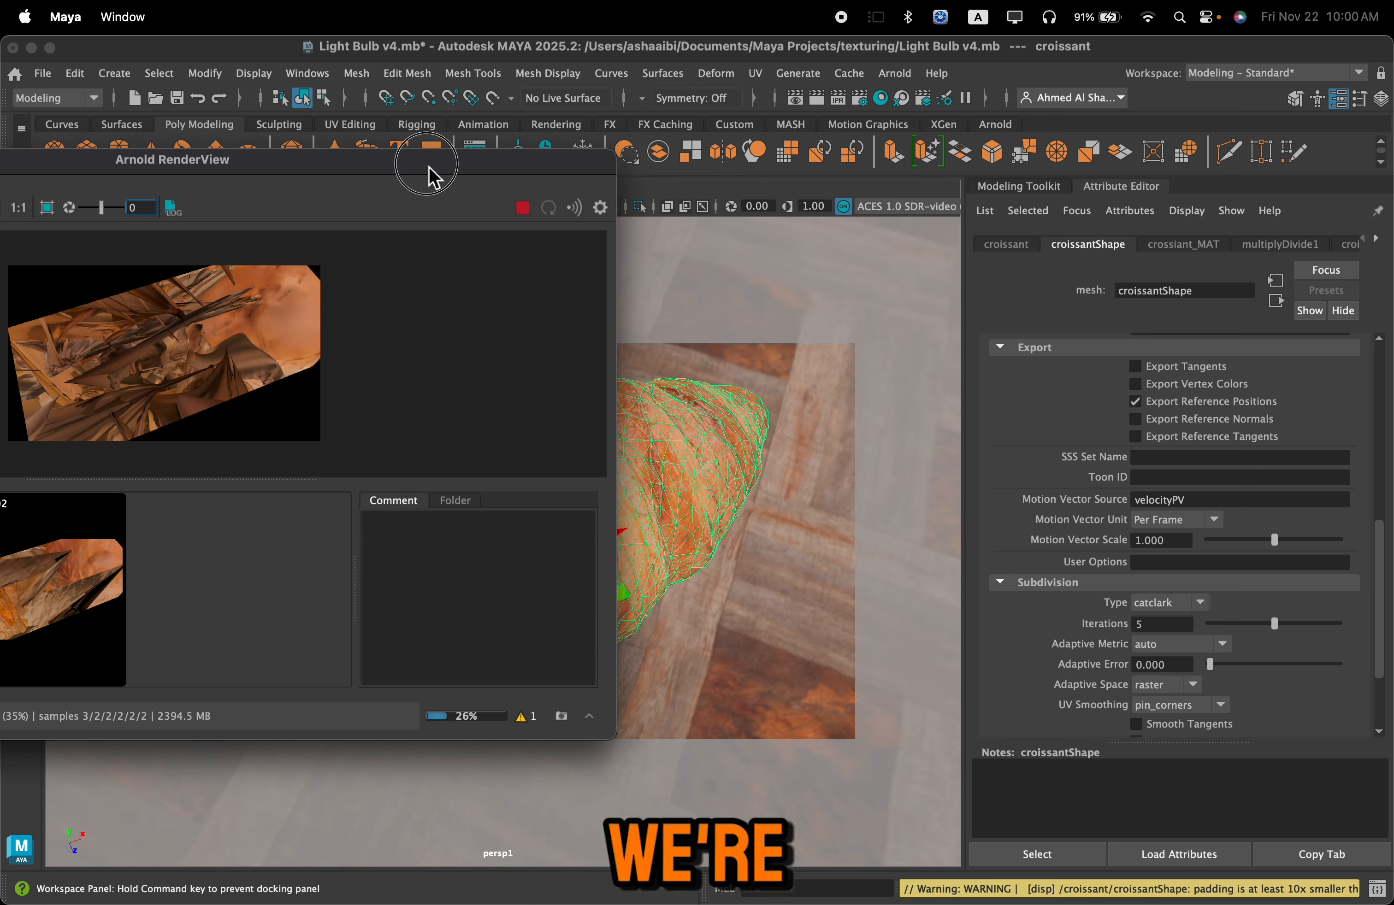
Step: Reopen the Hypershade with the croissant material's network and set displacementShader1's Scale to 0.1
left_click(890, 107)
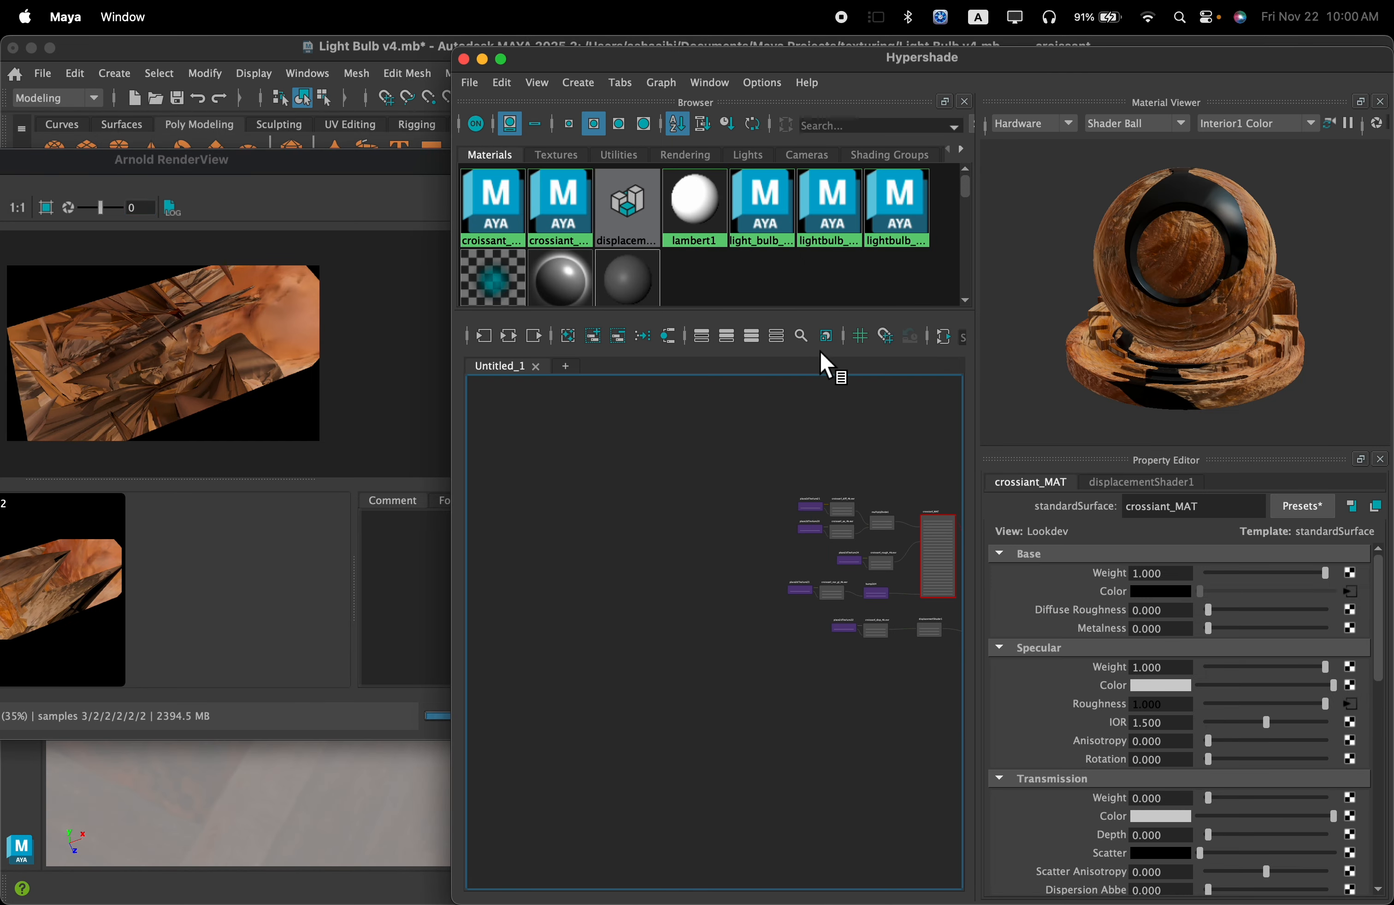
middle_click_drag(808, 449, 649, 422, "alt")
scroll(764, 579, "up", 5)
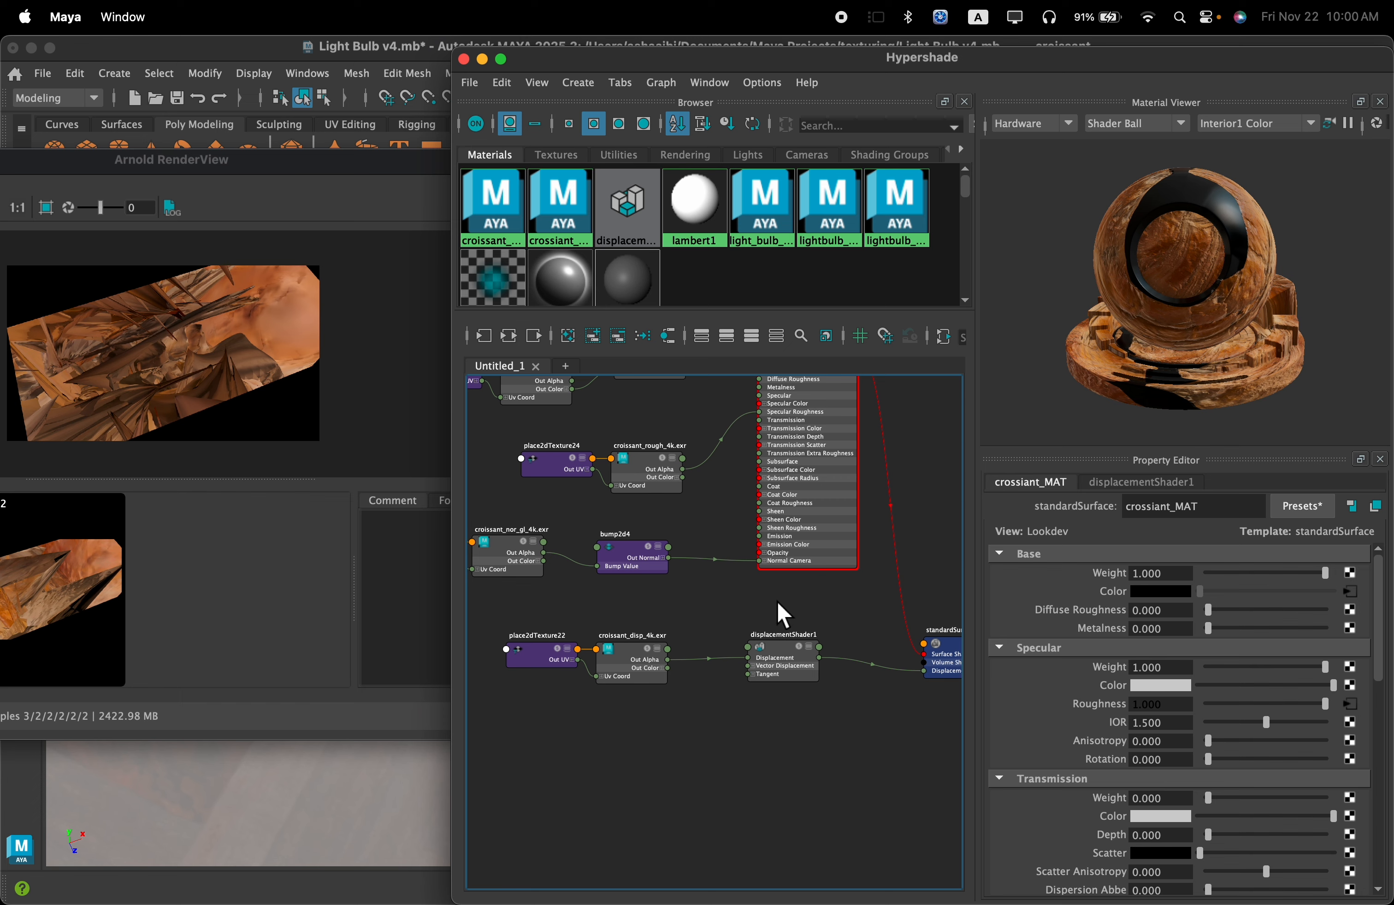
middle_click_drag(778, 606, 776, 573, "alt")
scroll(802, 613, "up", 4)
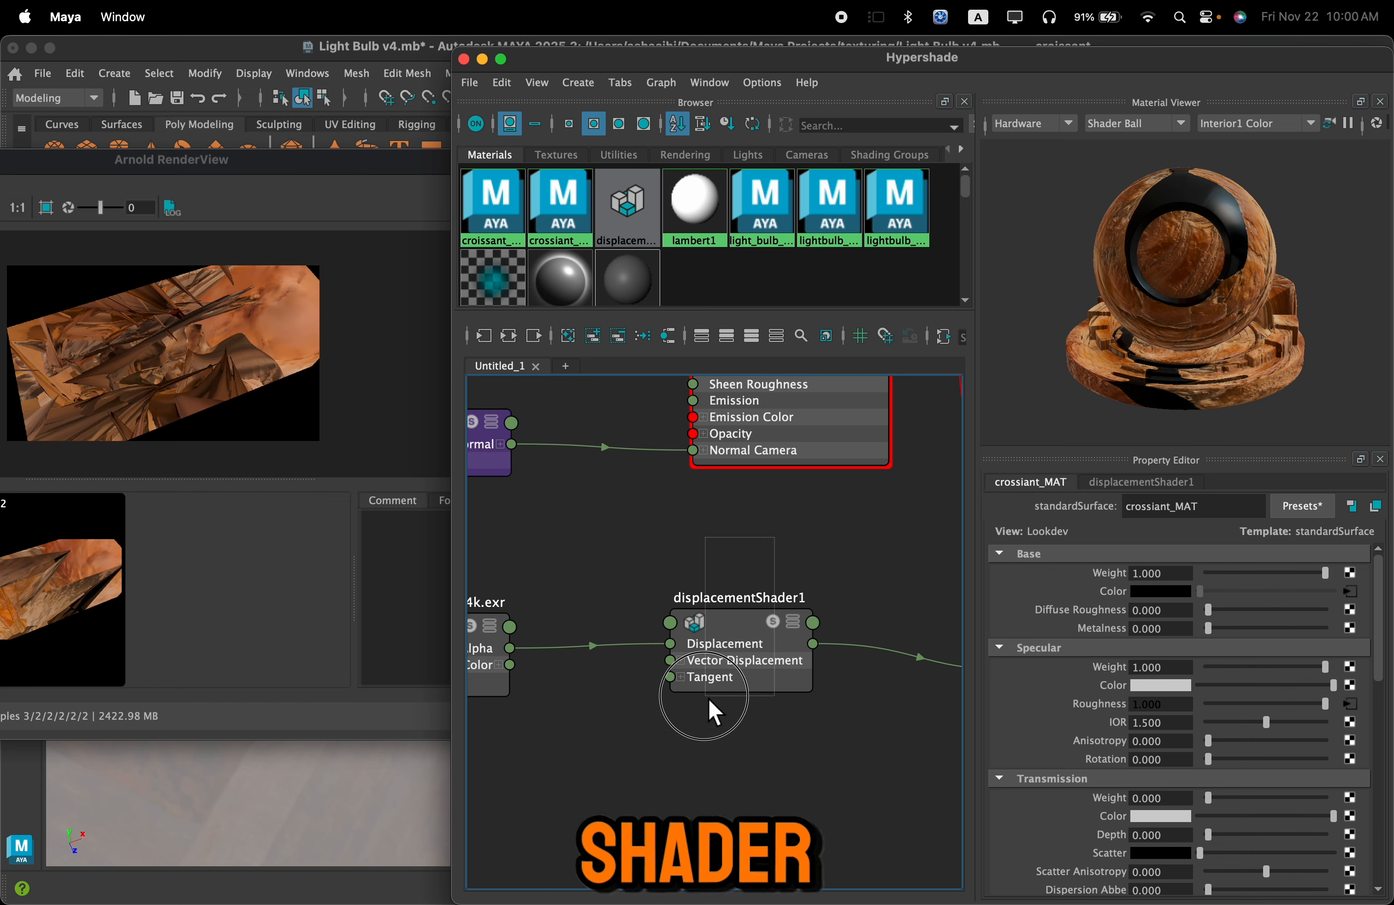
left_click(748, 663)
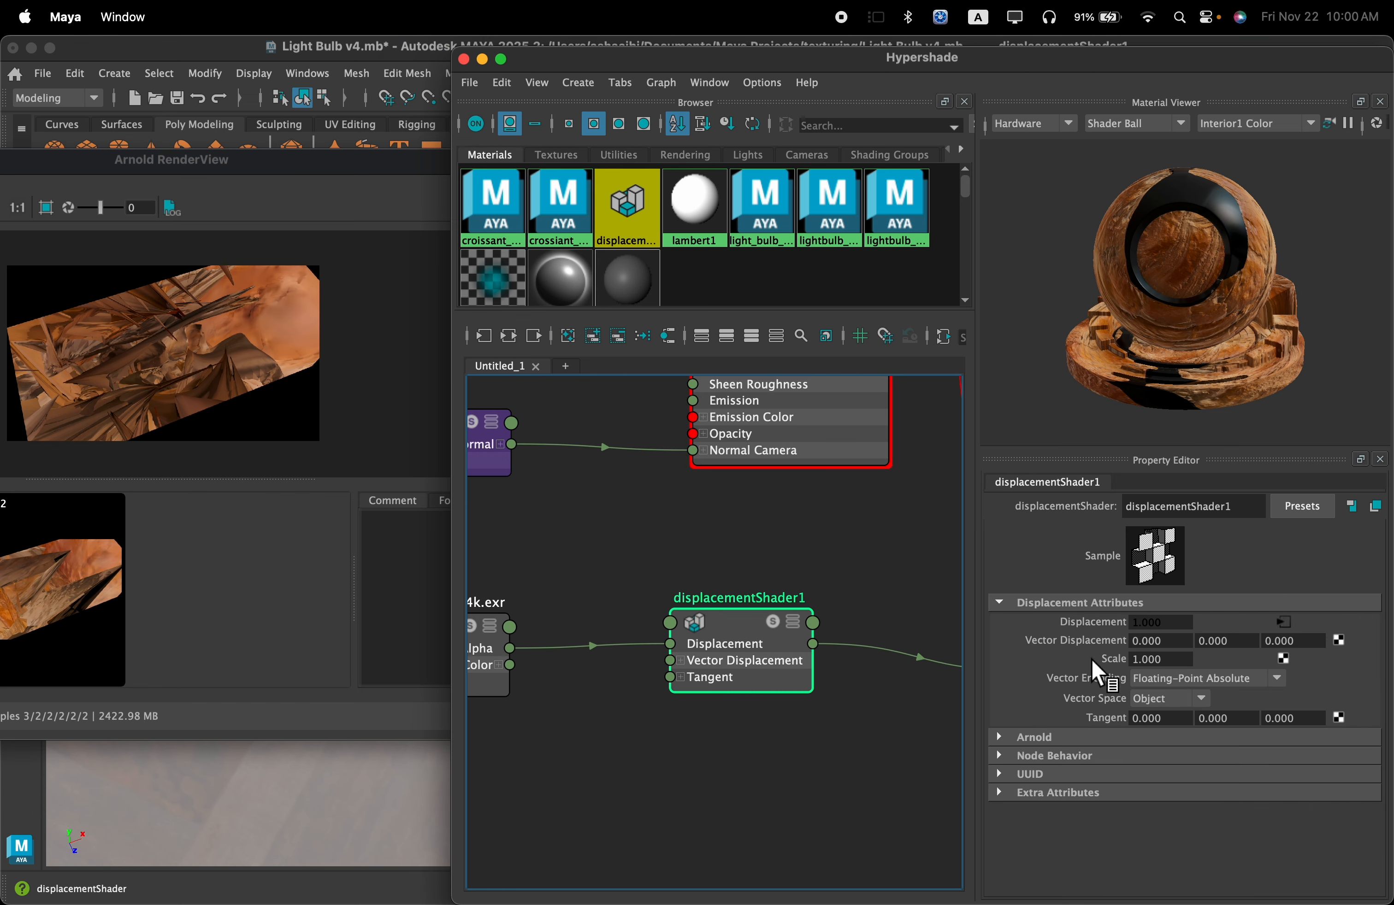
left_click(1152, 659)
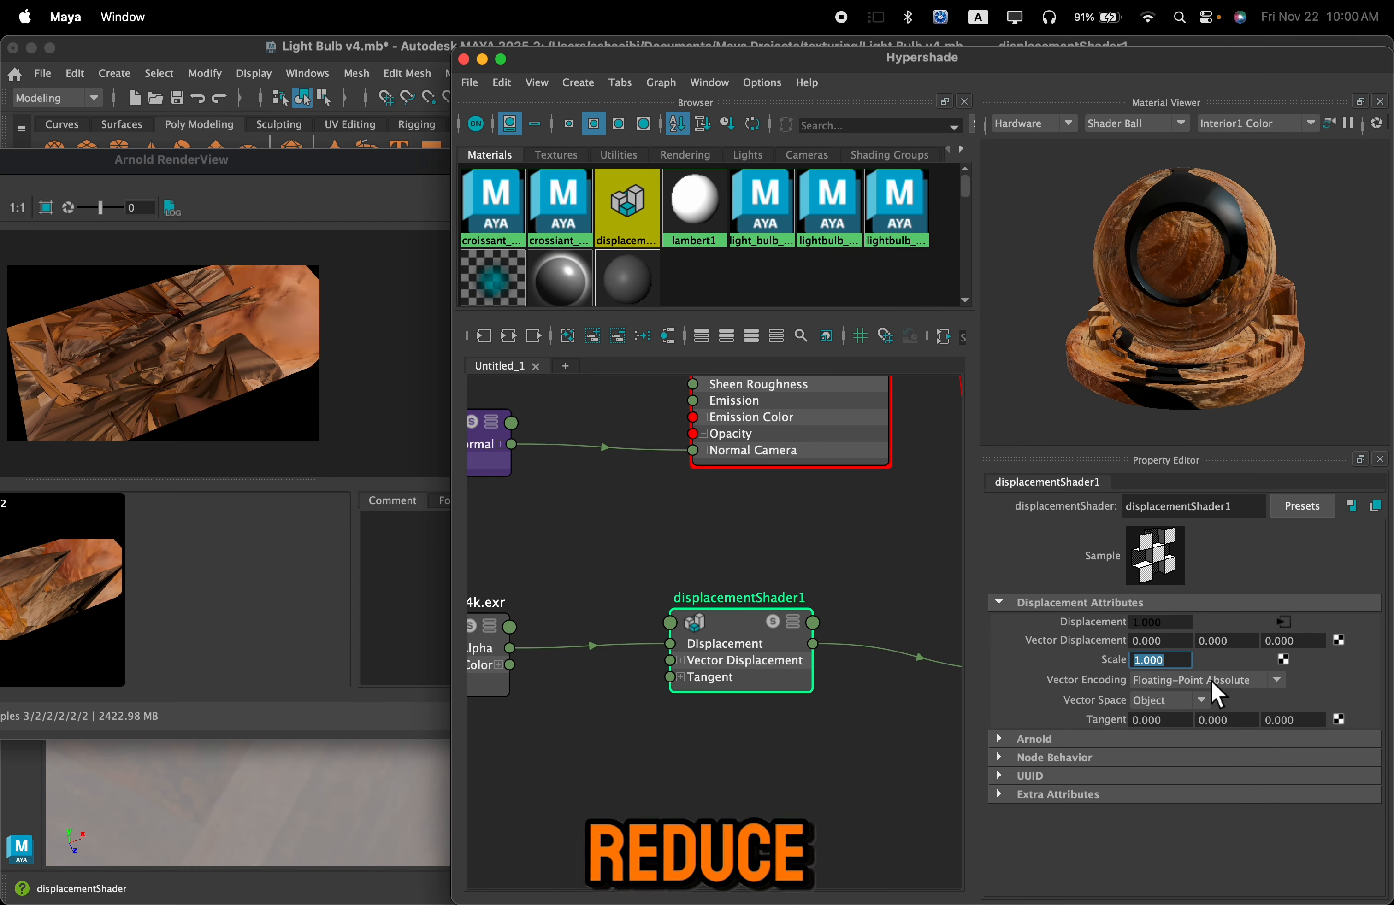
key("Return")
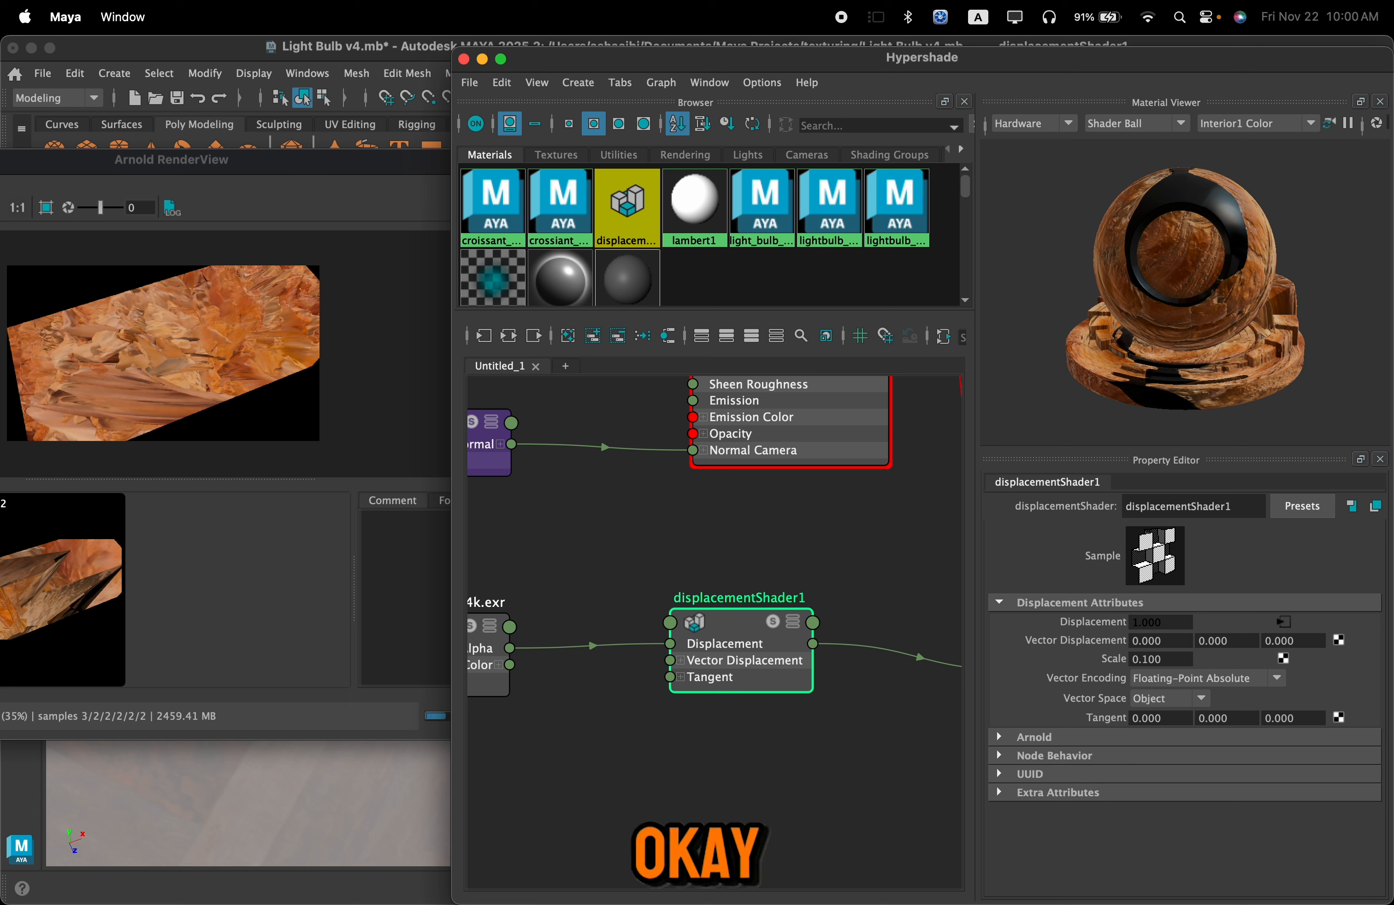
Step: Set displacementShader1's Scale to 0.01 and inspect the updated croissant render up close
double_click(1148, 659)
type("0.0")
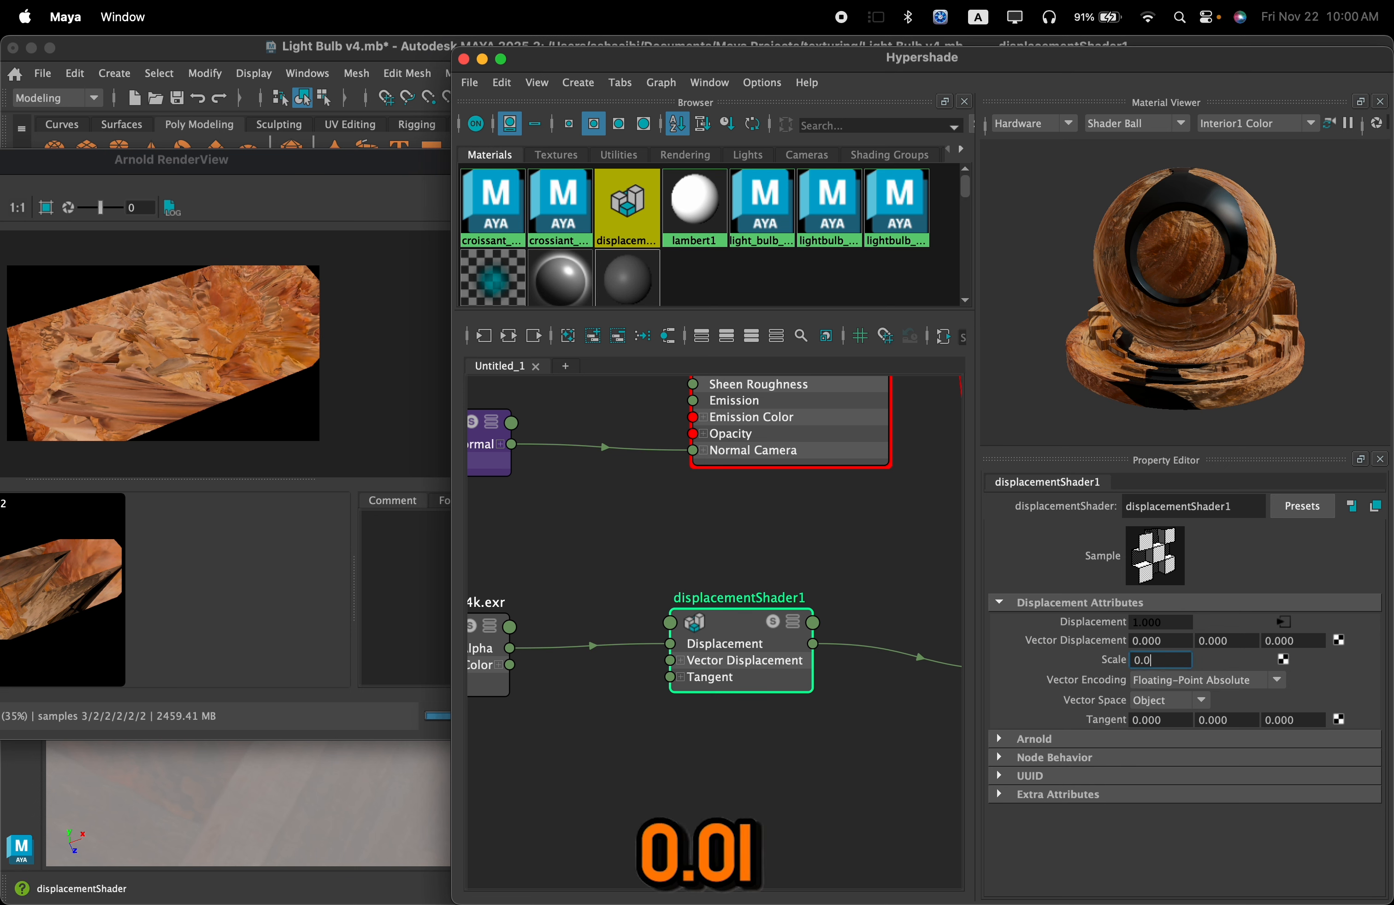
type("1")
key("Return")
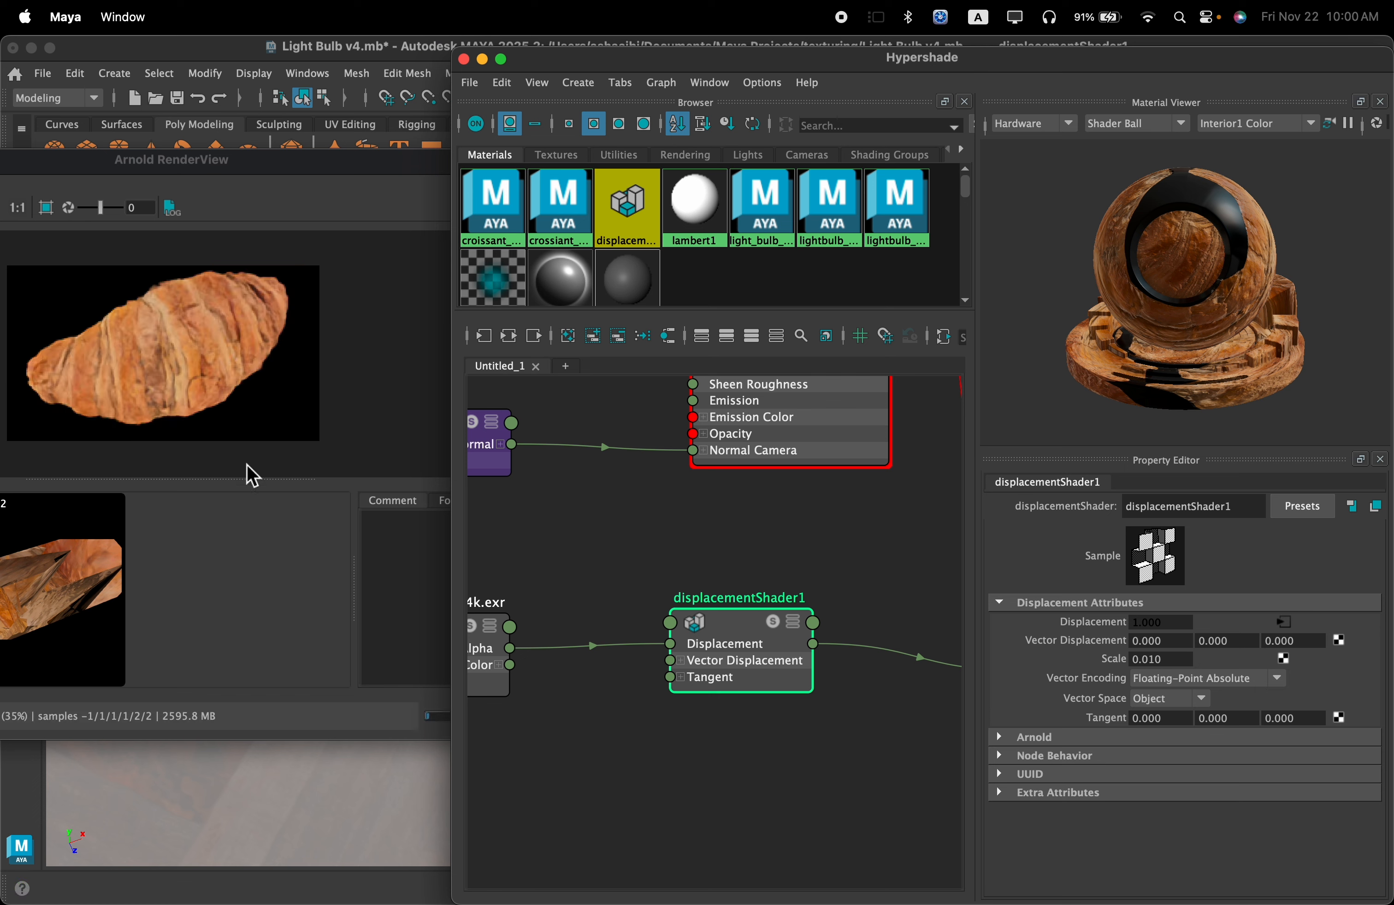
scroll(155, 351, "up", 1)
scroll(136, 384, "up", 2)
scroll(131, 383, "down", 3)
scroll(162, 389, "up", 1)
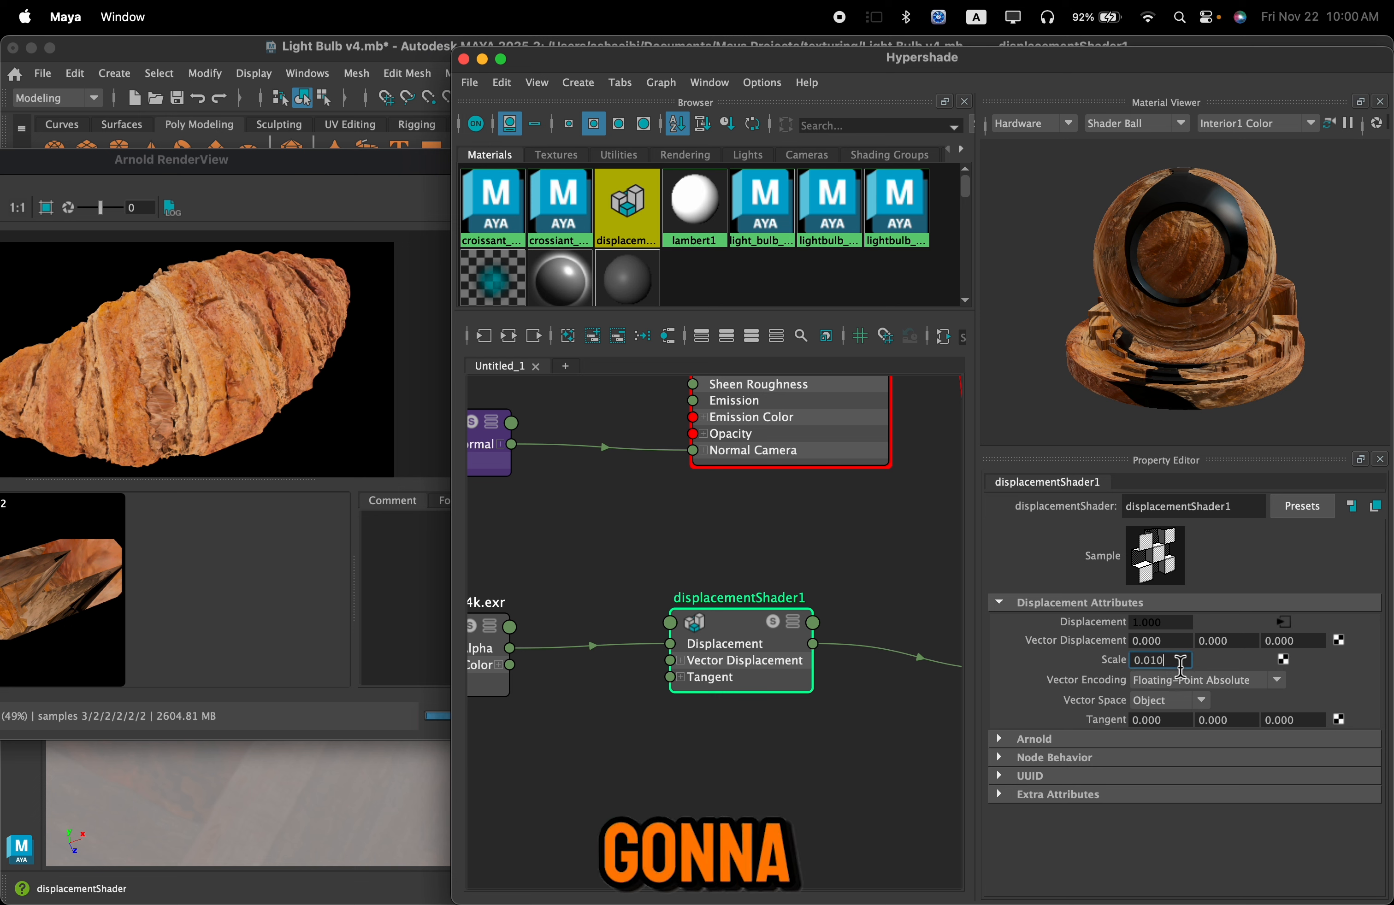
Step: Set displacementShader1's Scale to 0.005 and examine the croissant's surface detail in the render
left_click(1143, 661)
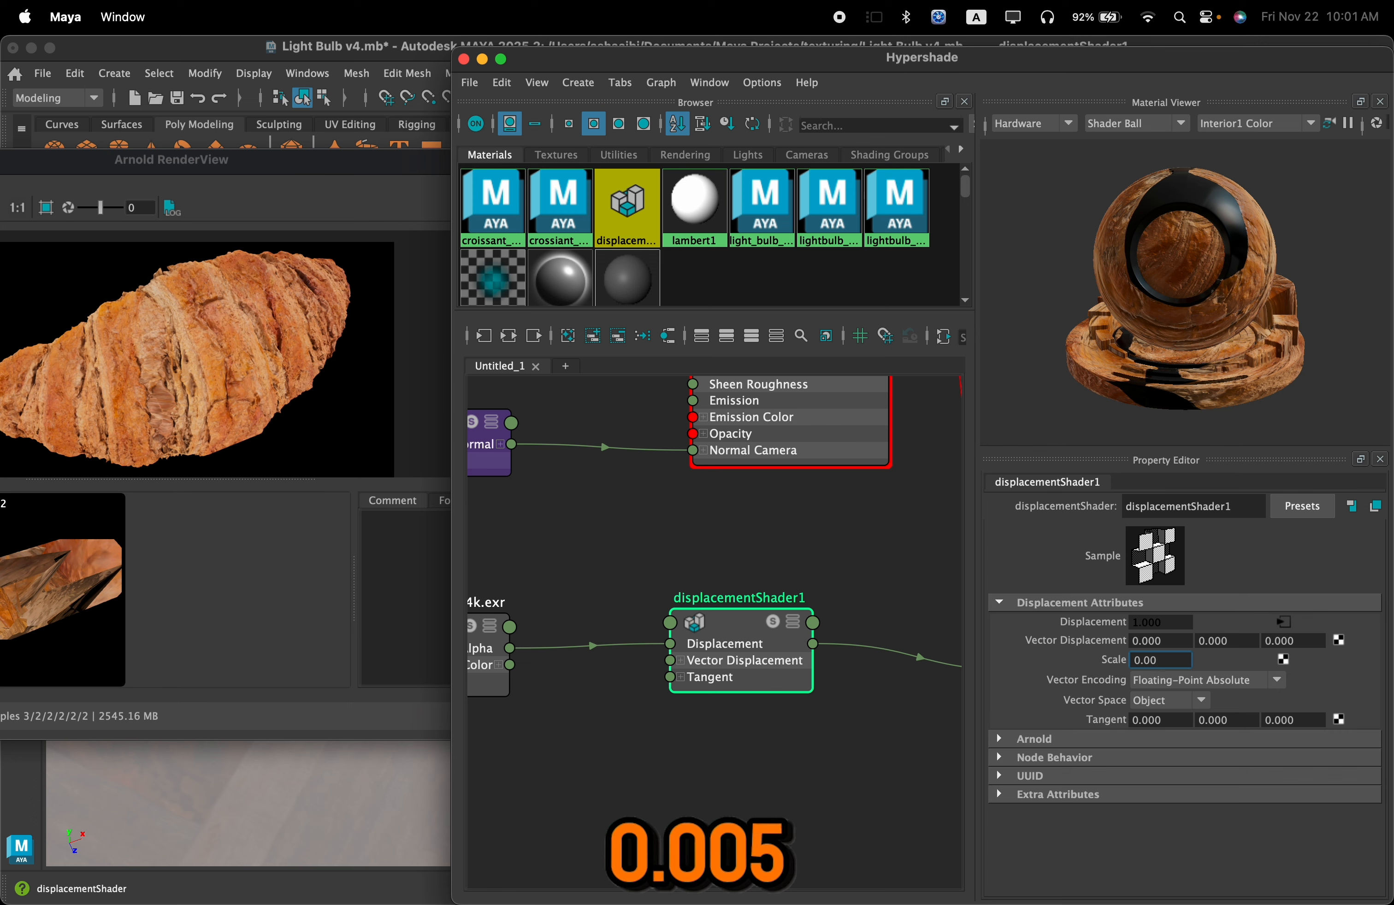
key("Return")
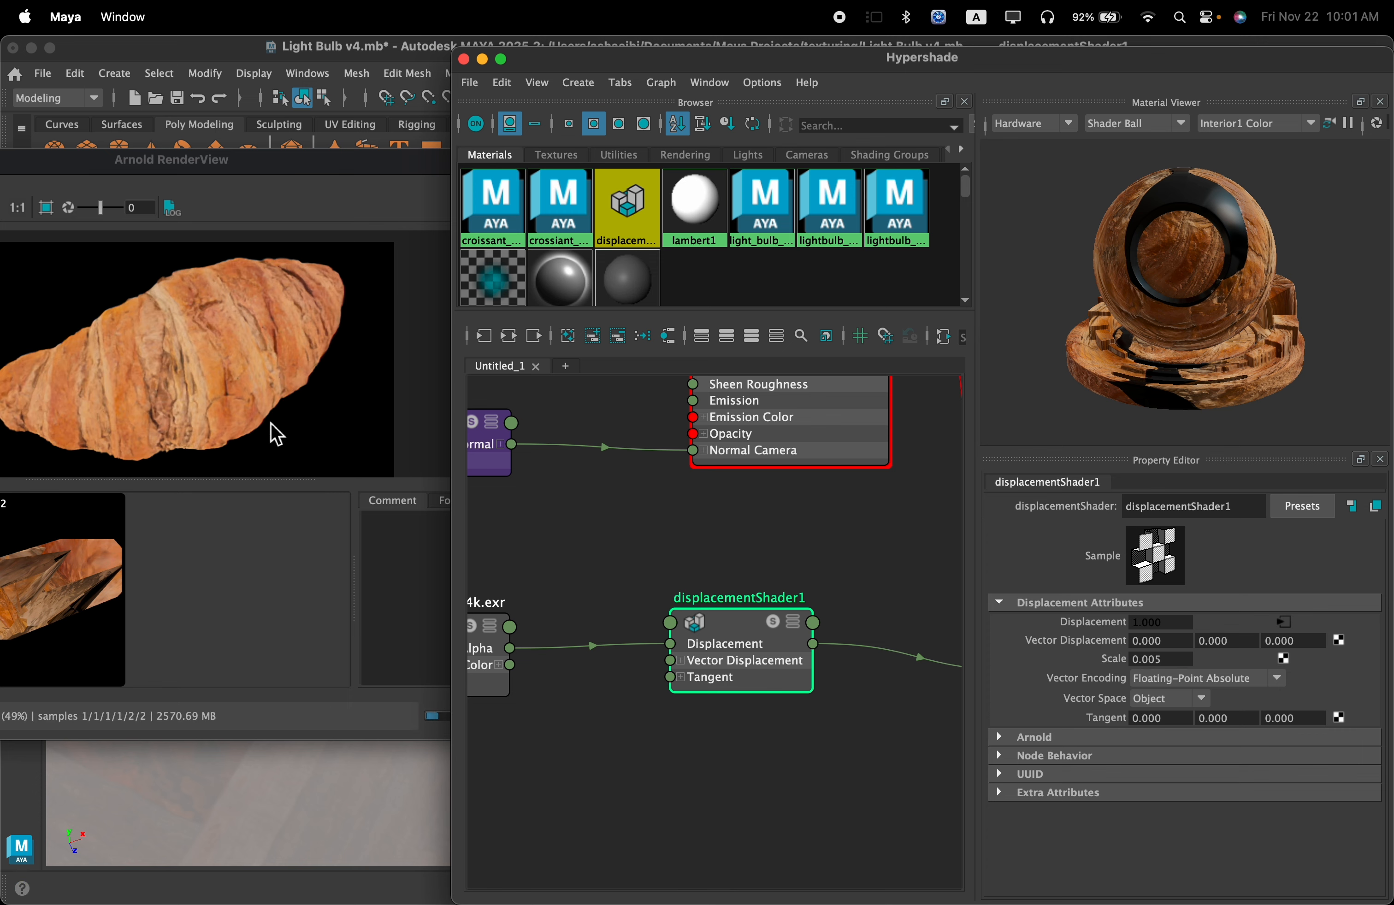
left_click_drag(191, 388, 253, 385)
scroll(235, 395, "up", 5)
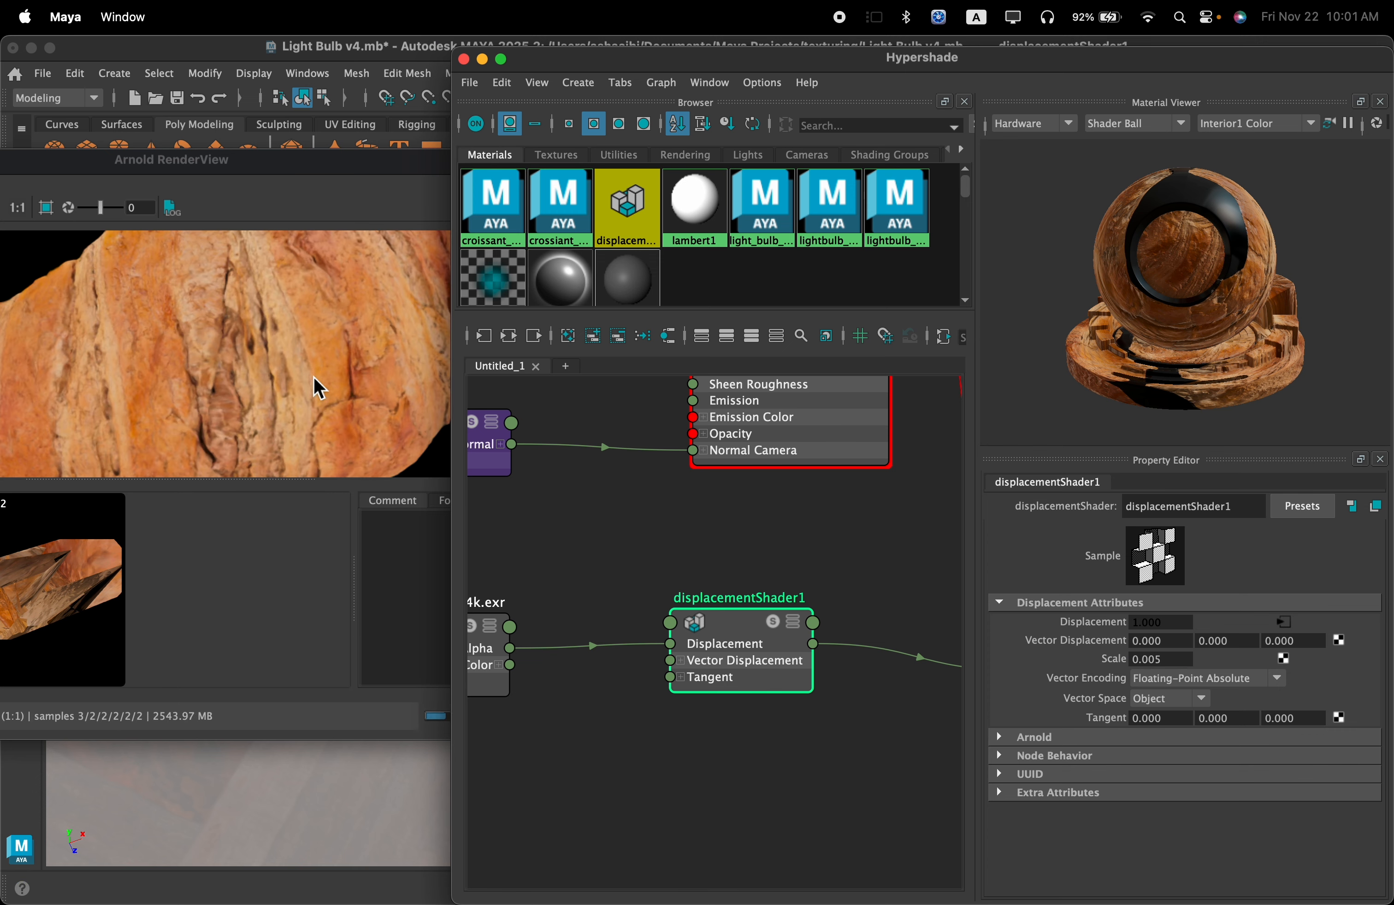
scroll(309, 379, "down", 5)
scroll(293, 388, "up", 3)
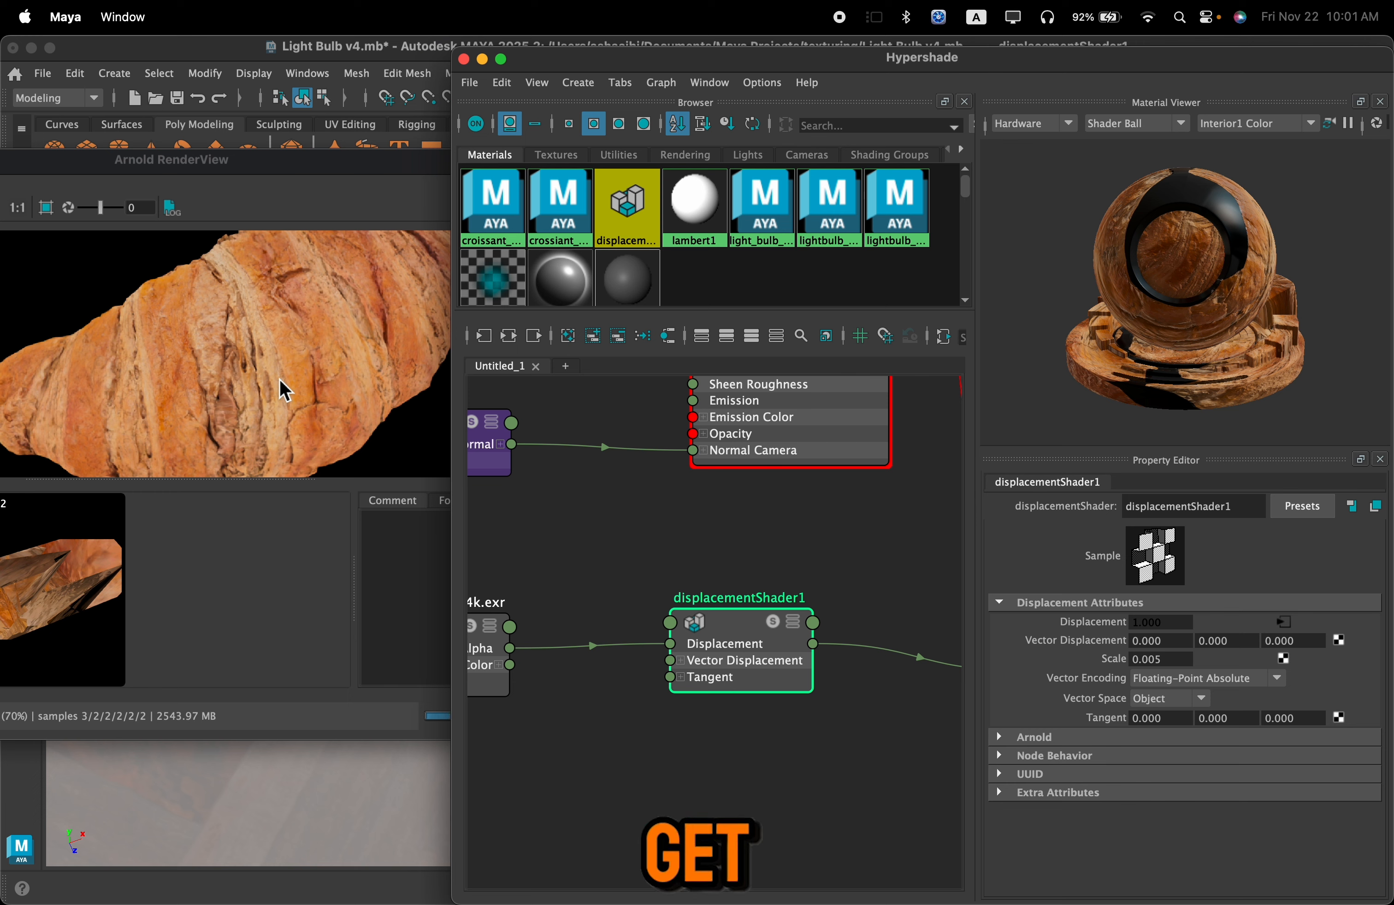
Step: Set displacementShader1's Scale to 0.003
left_click(1171, 661)
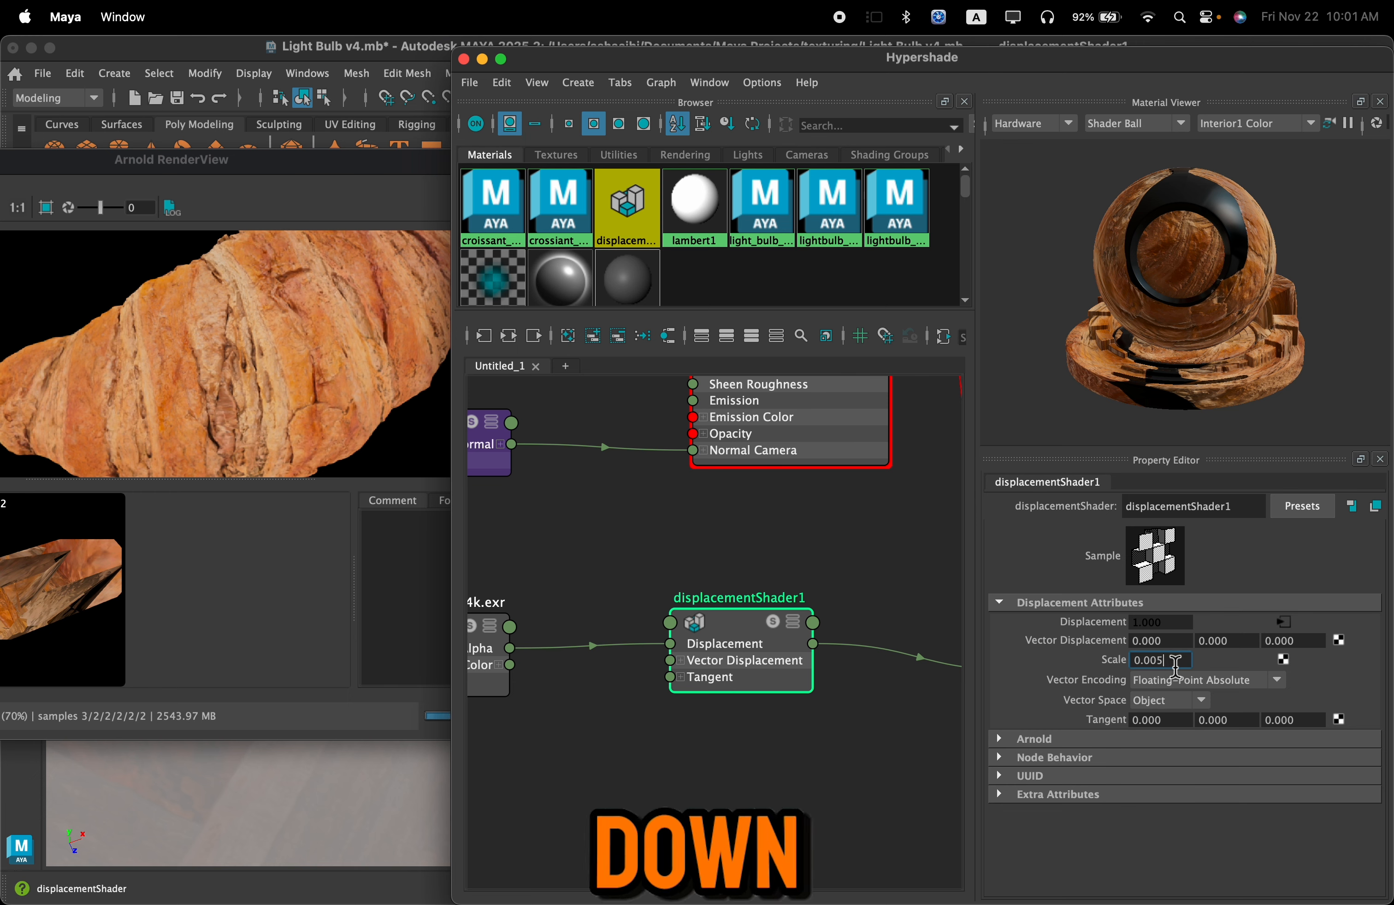
key("BackSpace")
type("3")
key("Return")
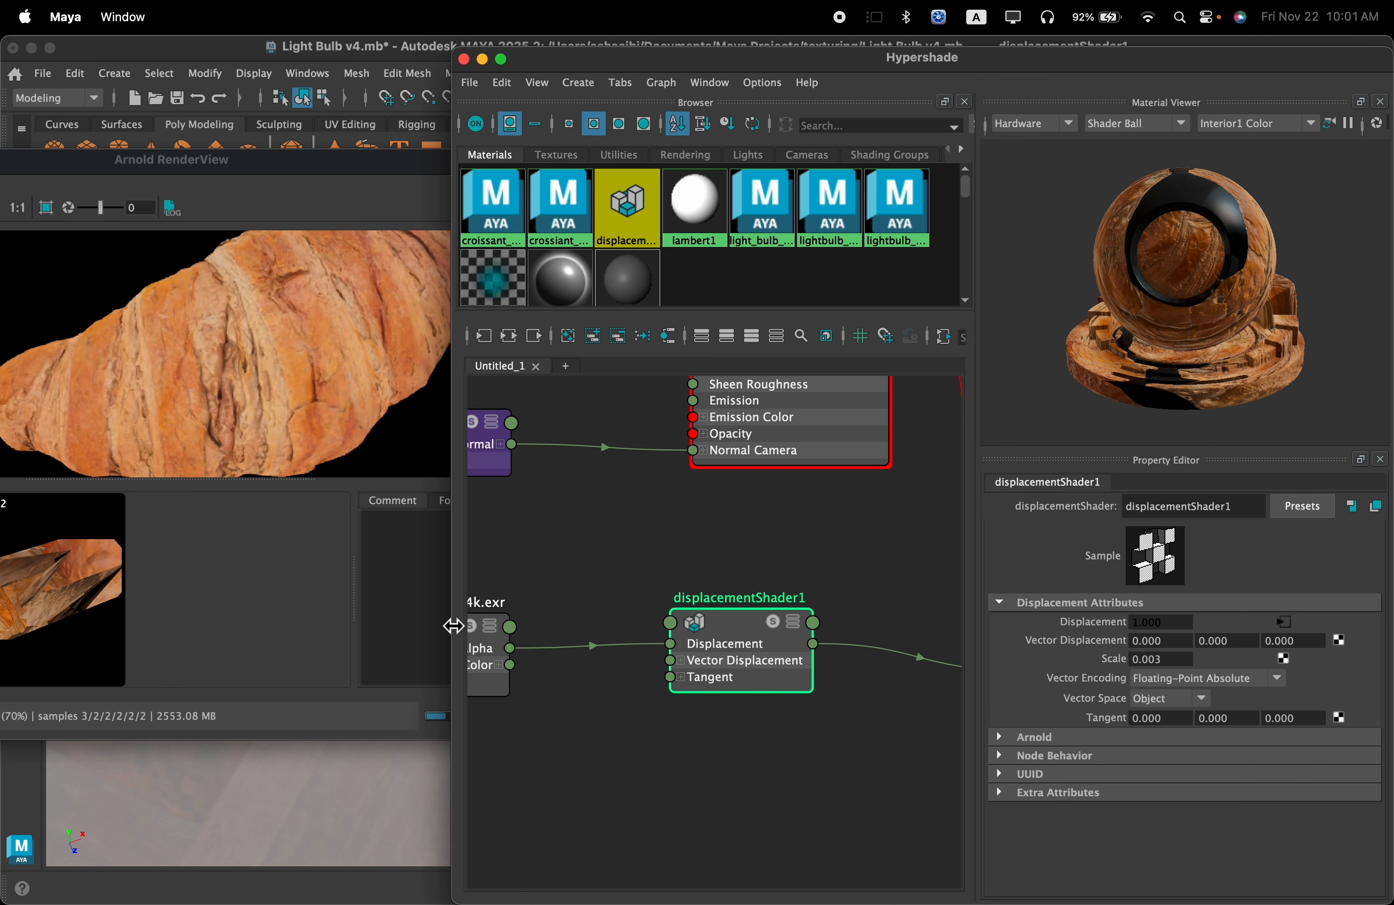
Step: Bring the Arnold render view forward, show the whole croissant, and store a snapshot of the displaced render
left_click(355, 606)
scroll(387, 412, "down", 3)
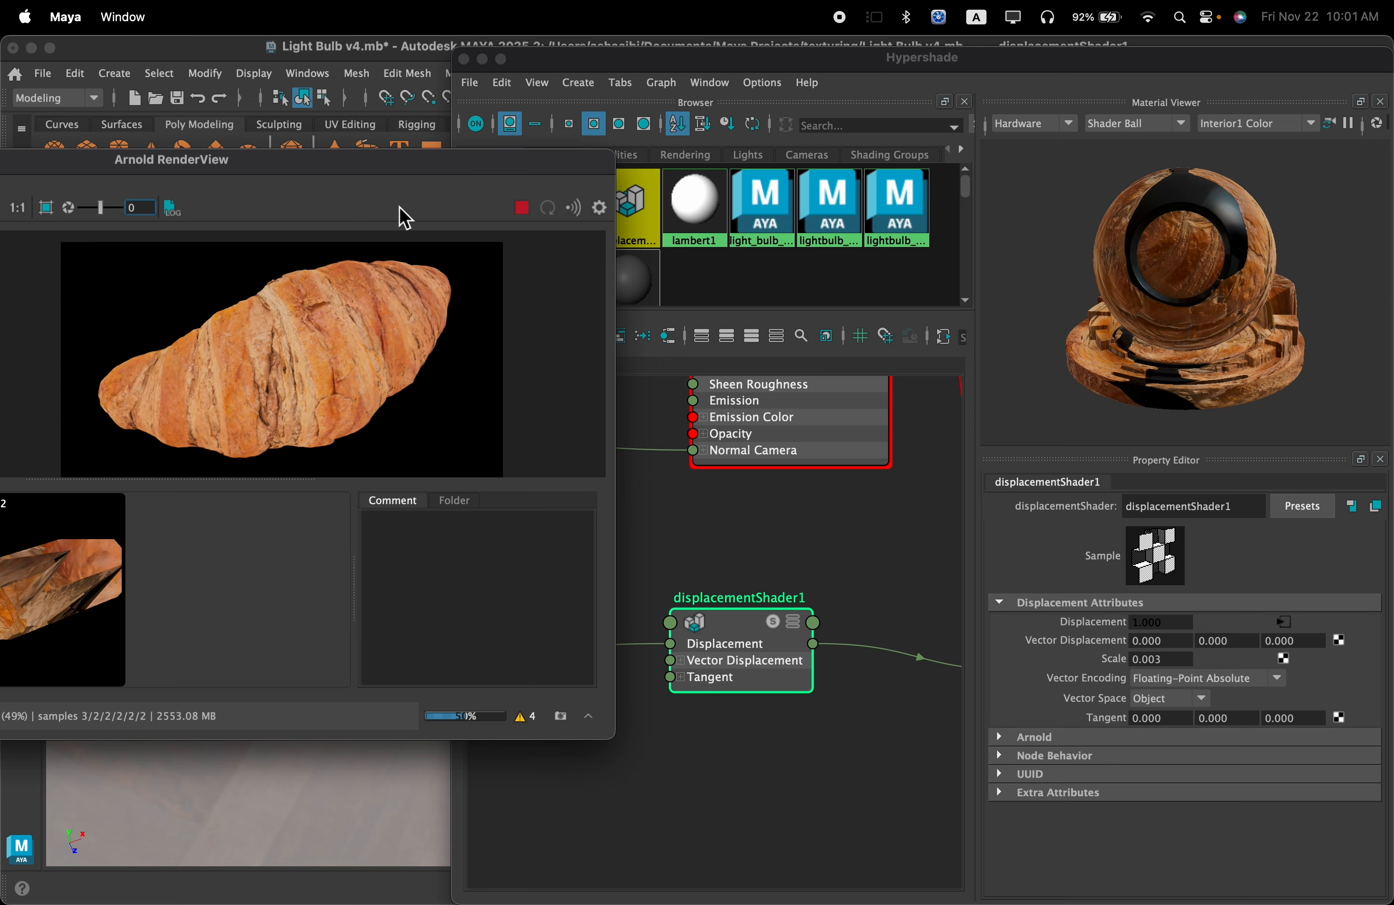
left_click_drag(365, 169, 372, 167)
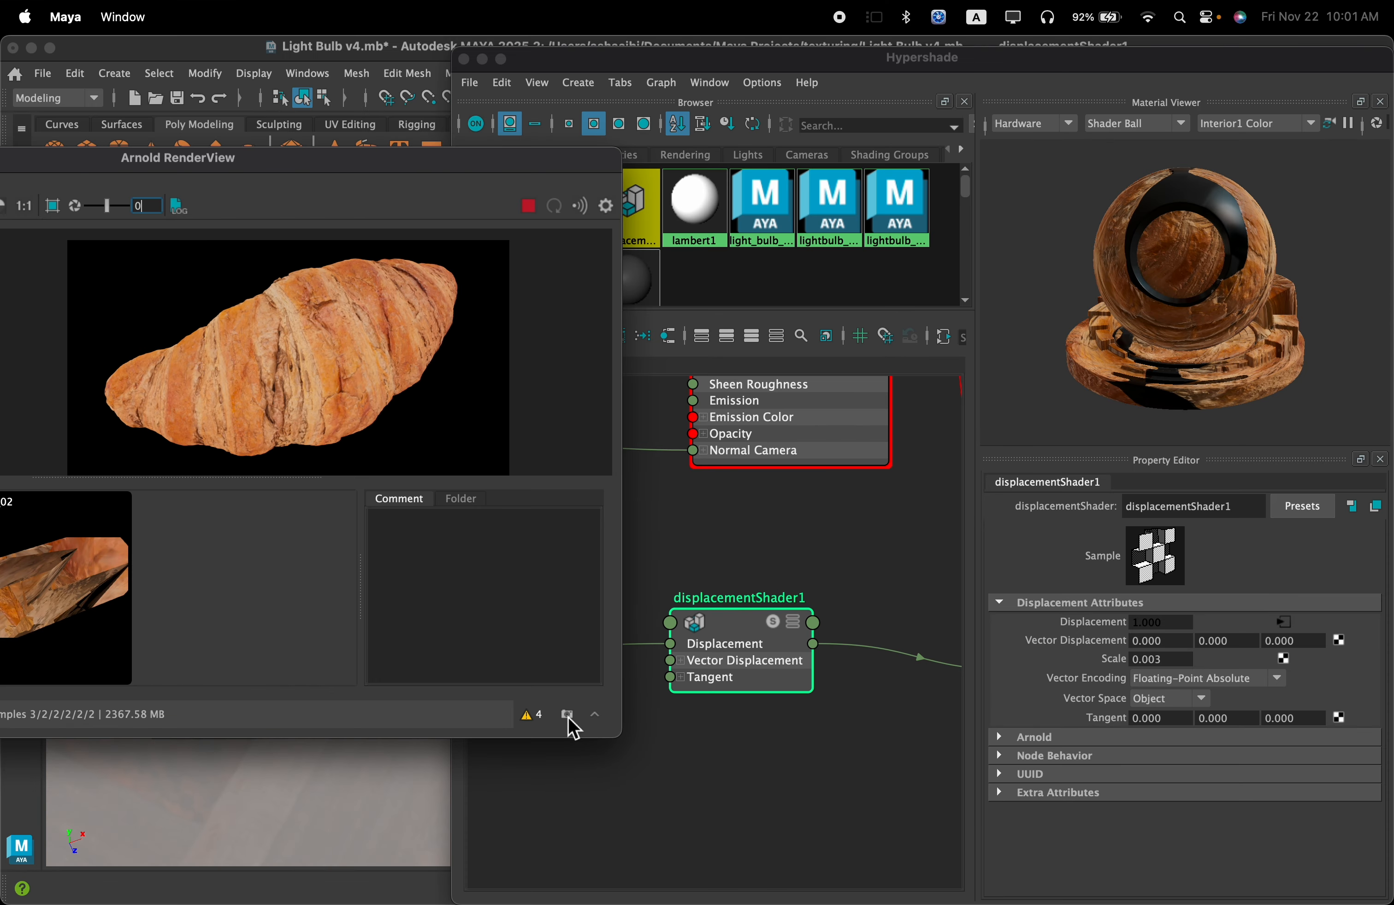
left_click(566, 714)
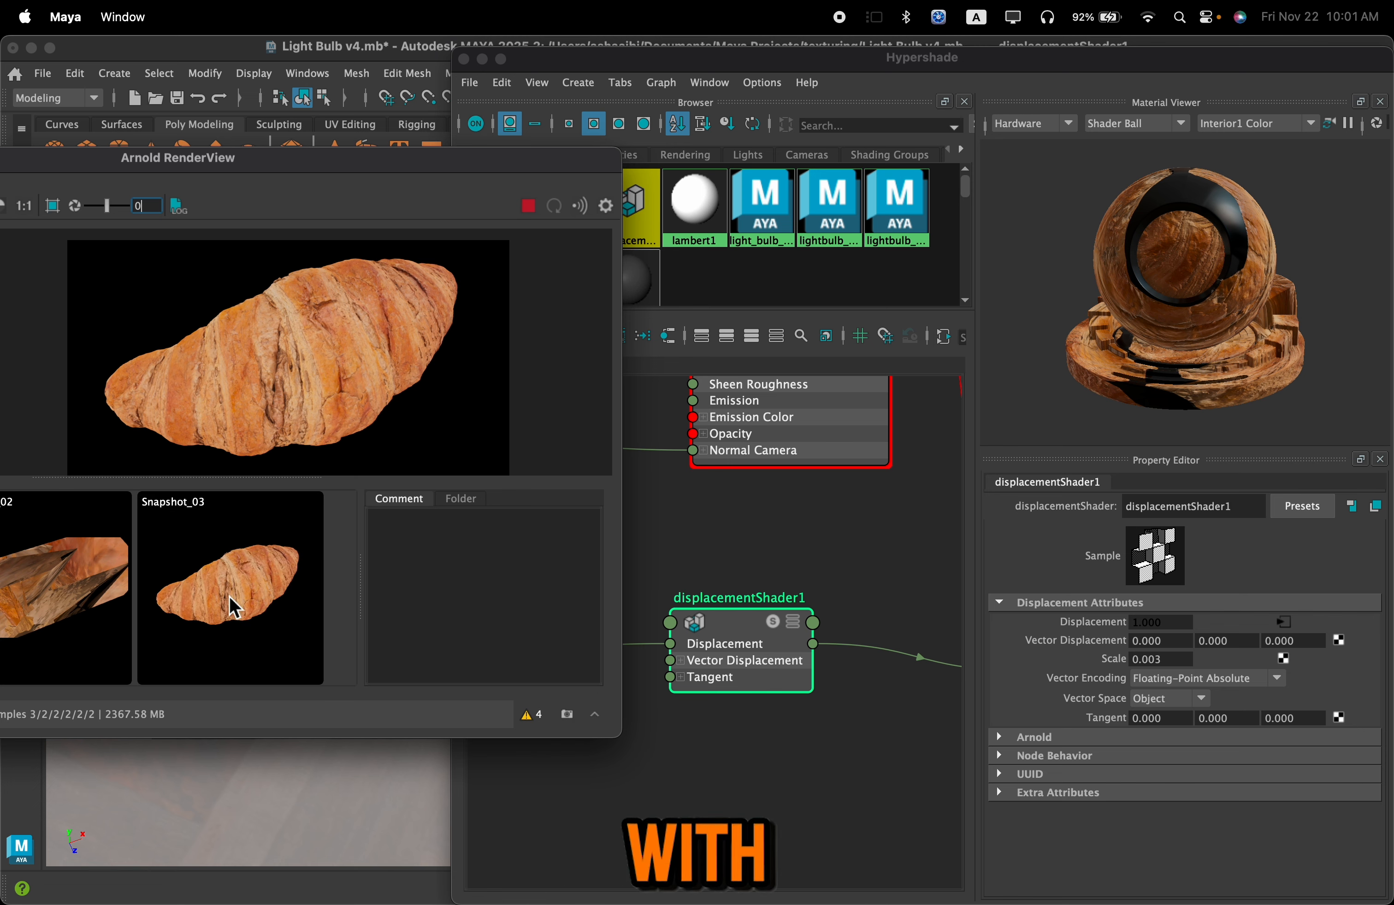
Step: Delete the connection between displacementShader1 and the croissant material's shading group
middle_click_drag(821, 588, 708, 591, "alt")
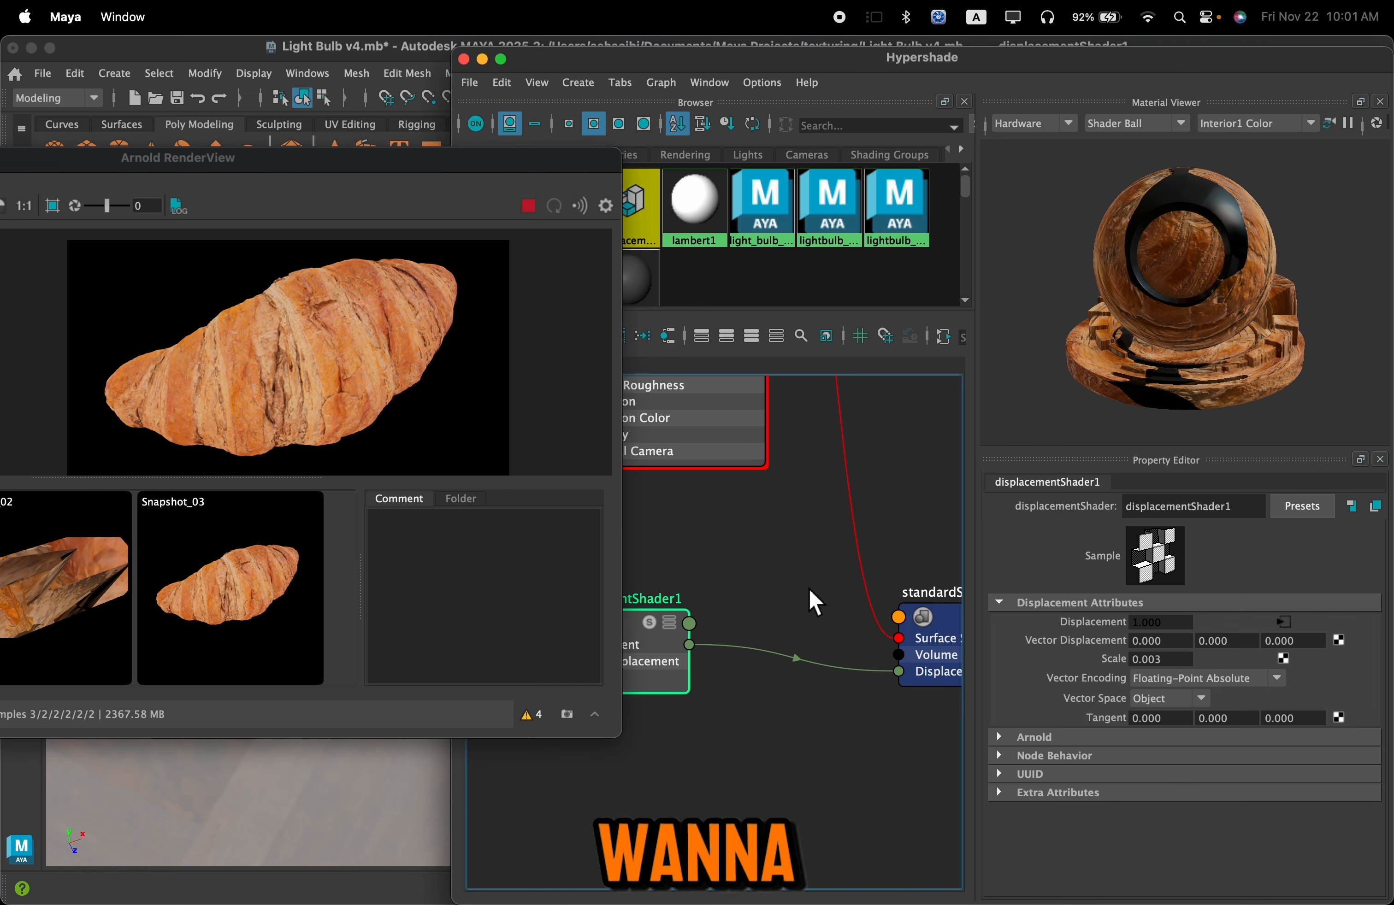
scroll(808, 587, "down", 3)
scroll(761, 589, "up", 2)
scroll(769, 606, "up", 4)
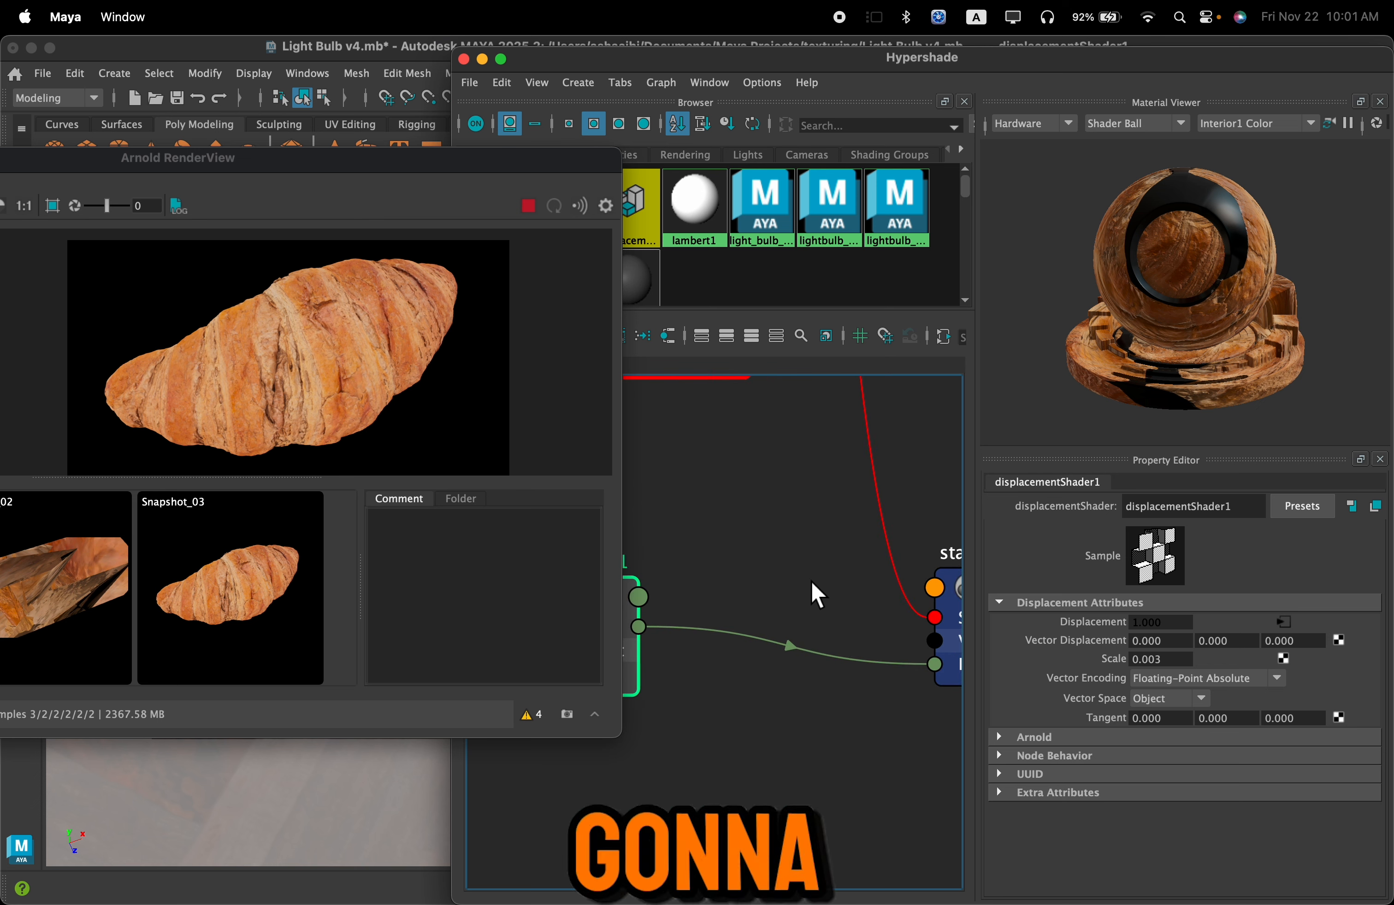
left_click(778, 630)
key("Delete")
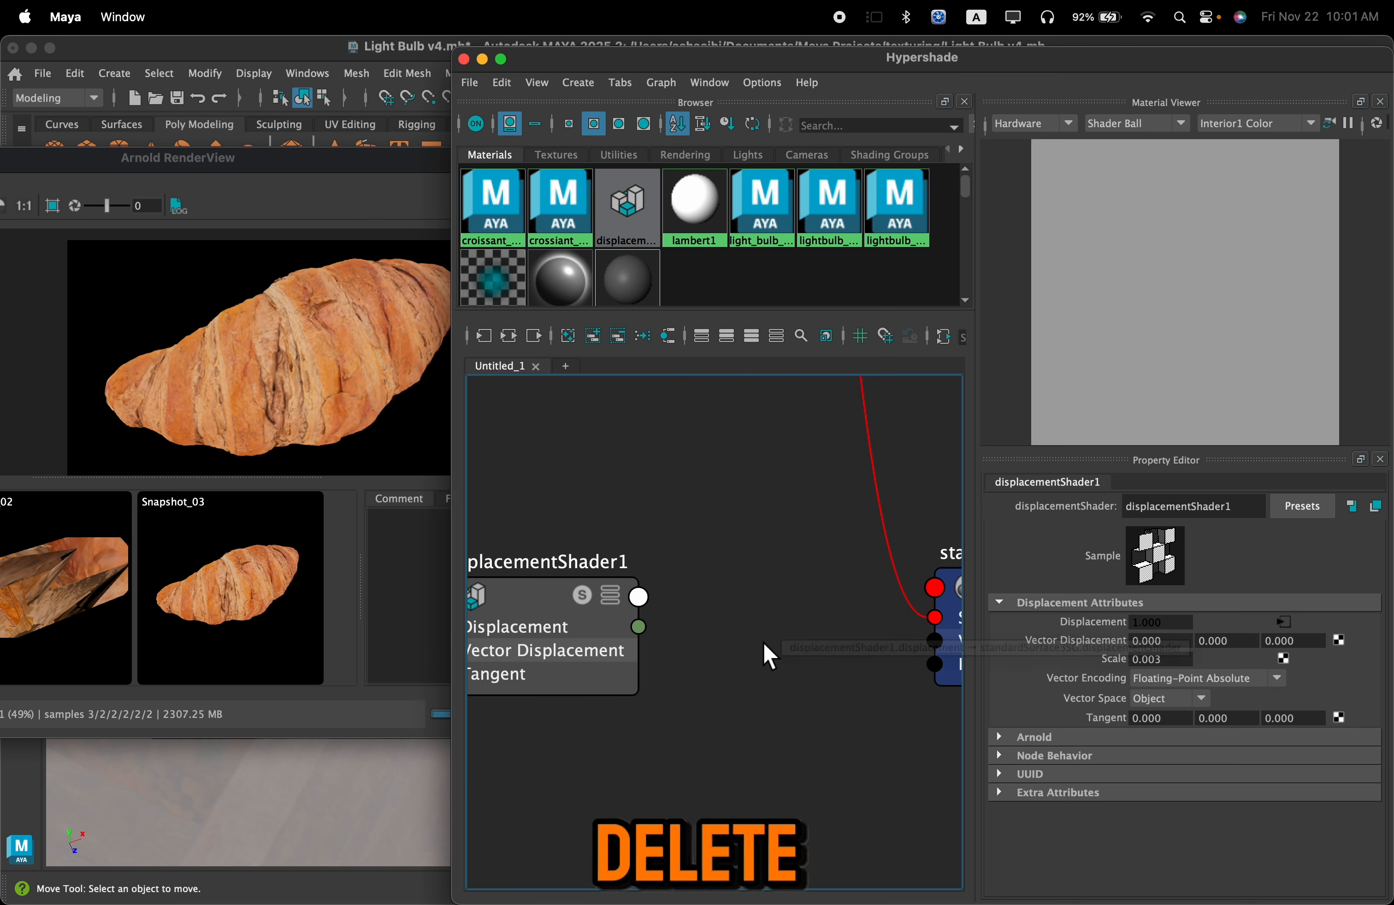
Step: Compare the croissant render without displacement against the stored displaced snapshot by switching between them, and close the render view
left_click(288, 455)
left_click_drag(362, 173, 688, 190)
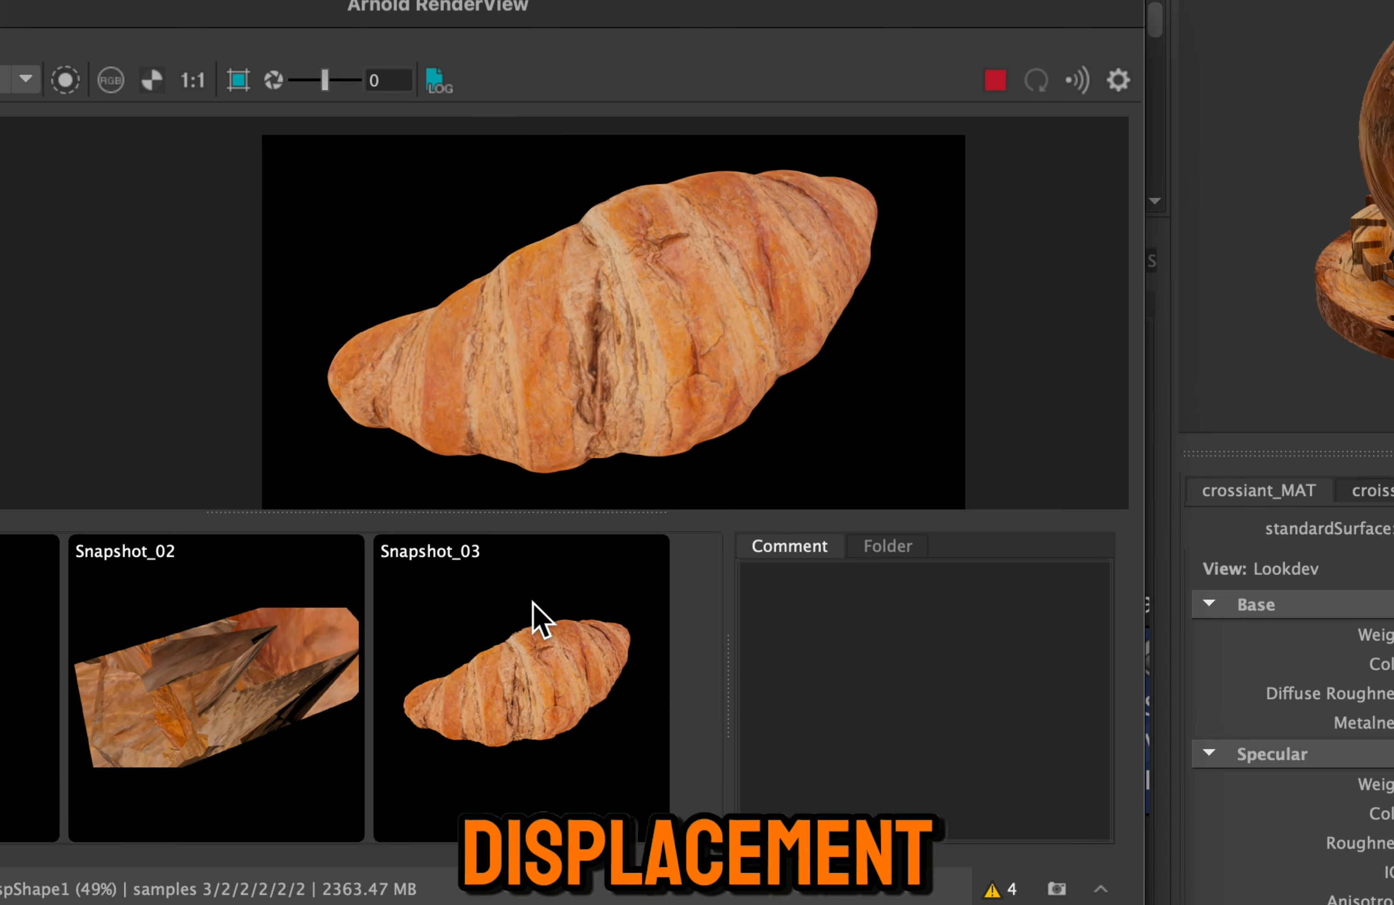
left_click(541, 678)
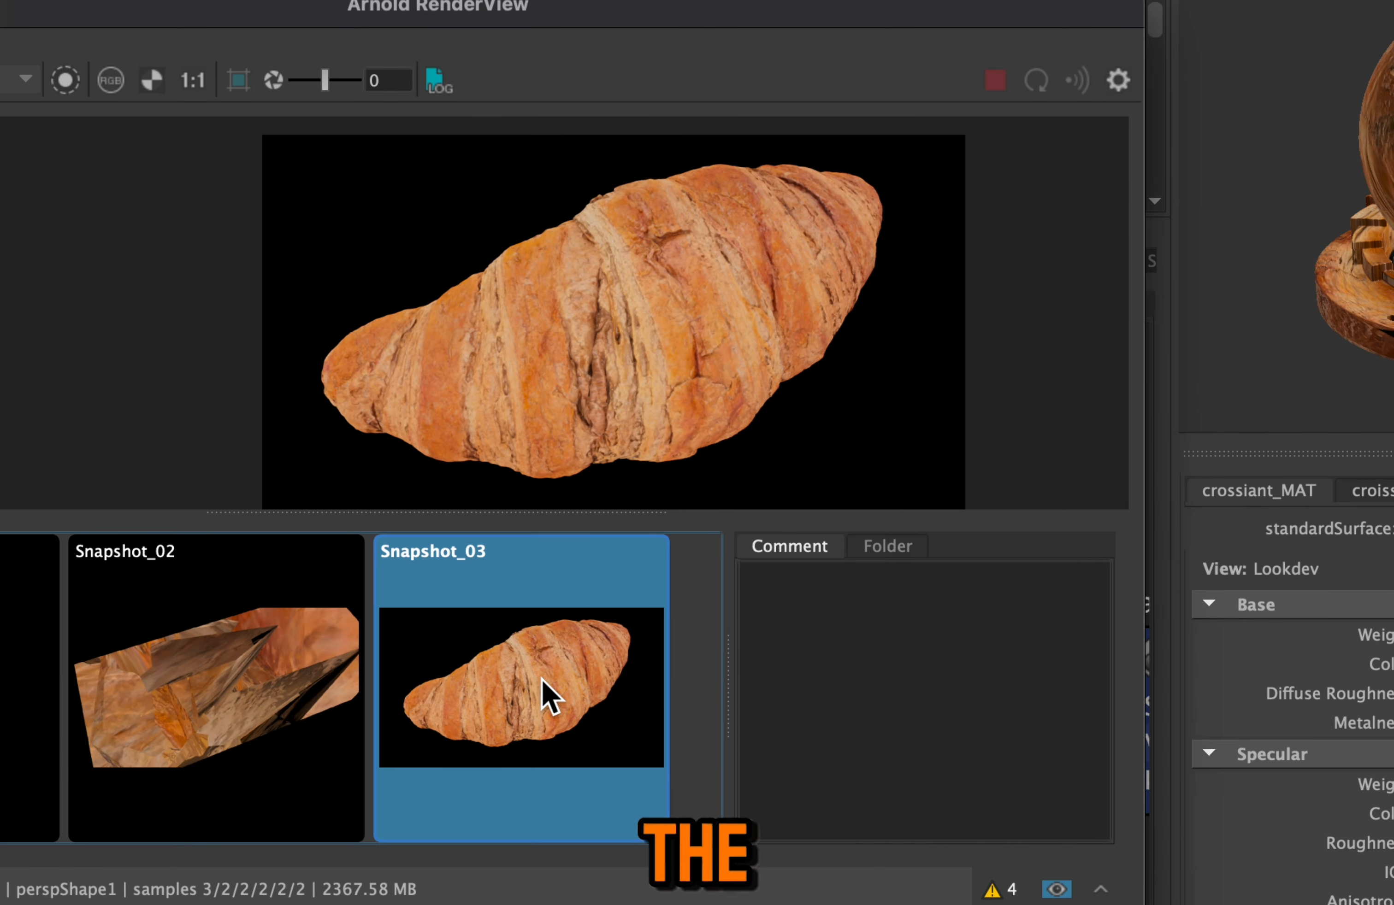
left_click(541, 677)
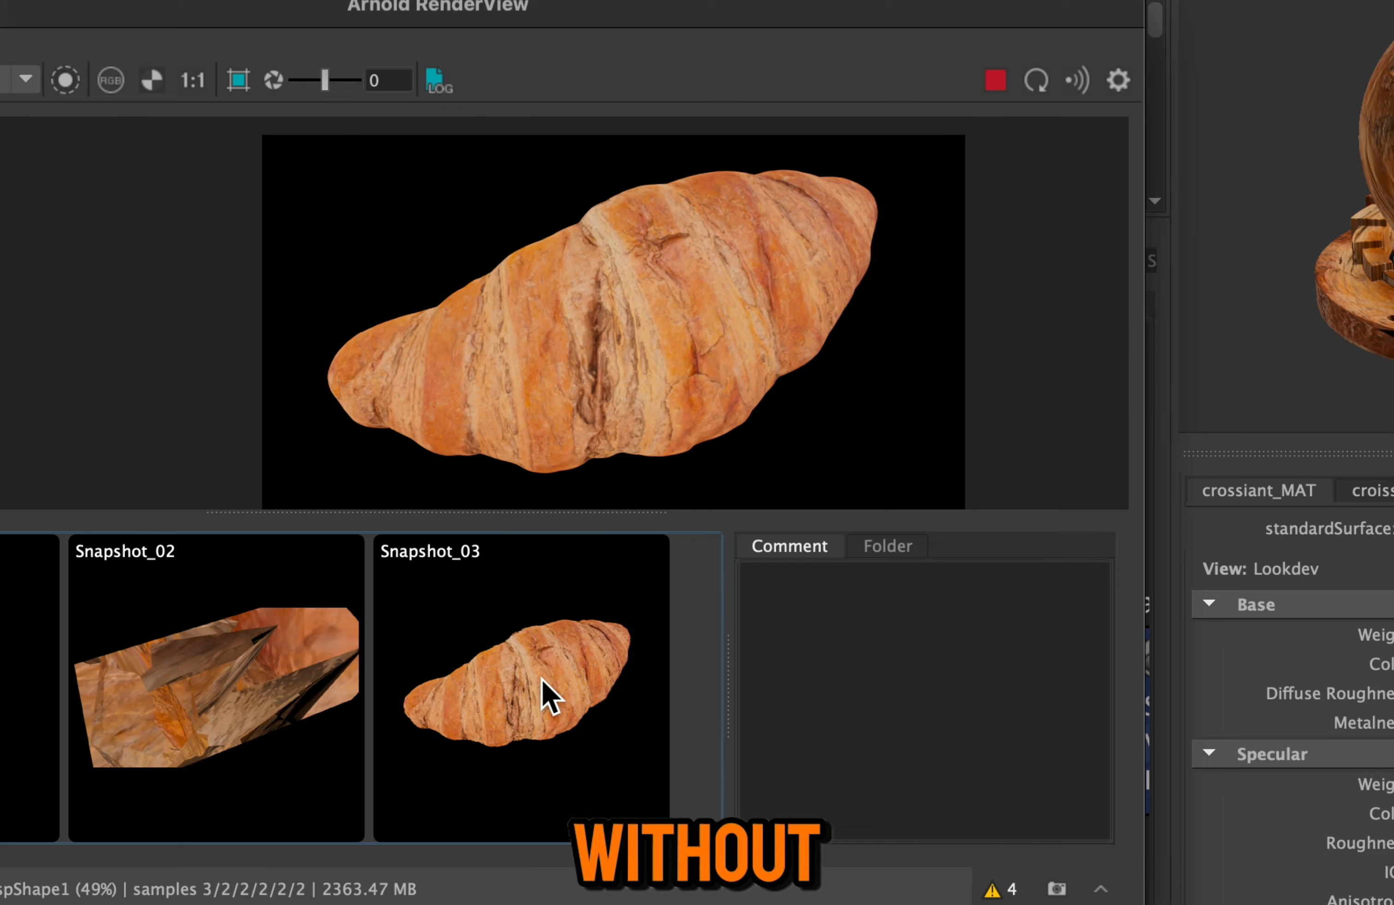
left_click(541, 678)
left_click(541, 678)
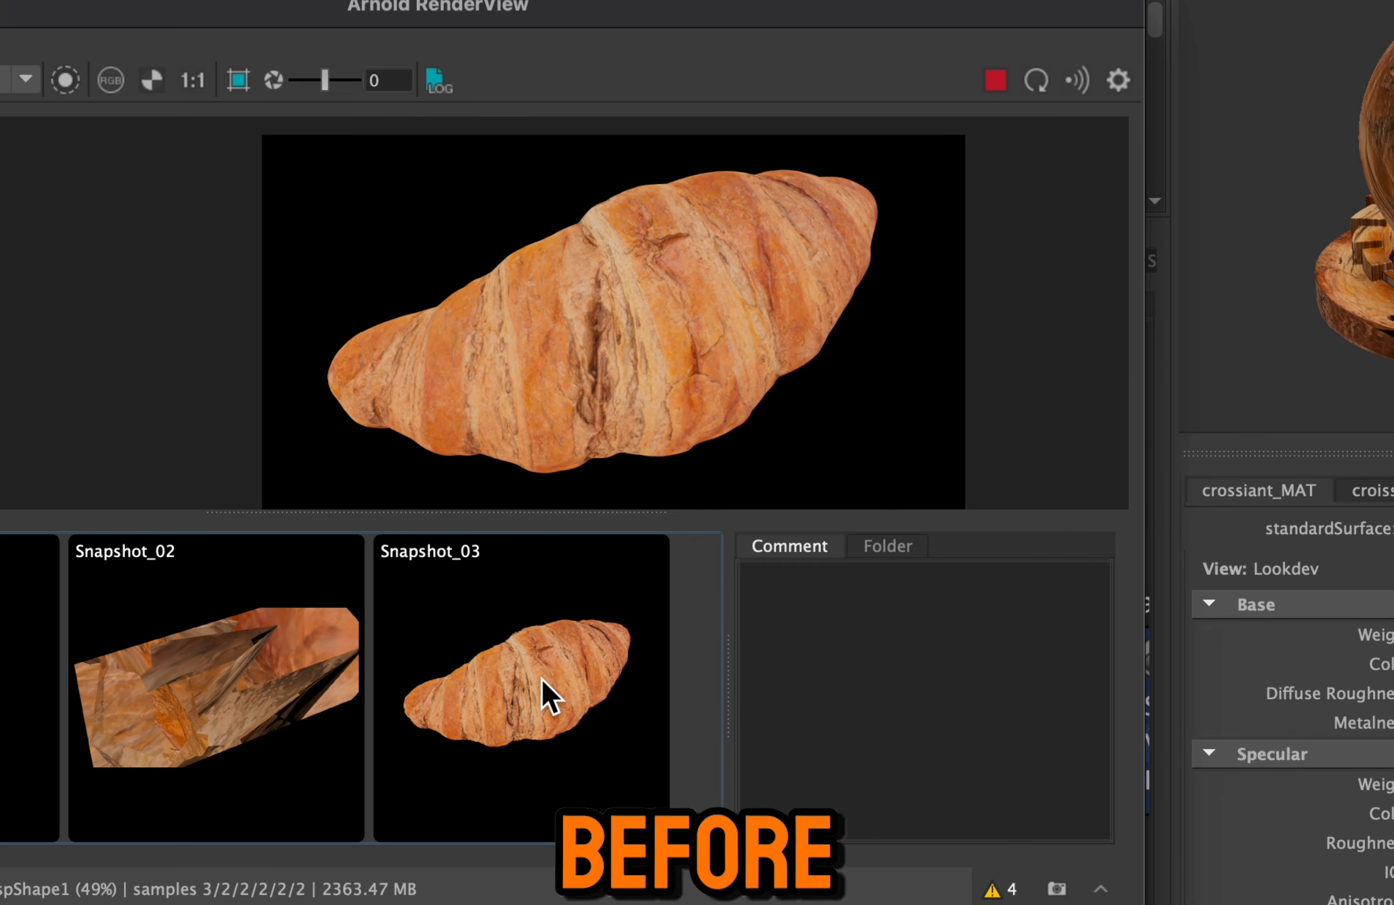
left_click(541, 678)
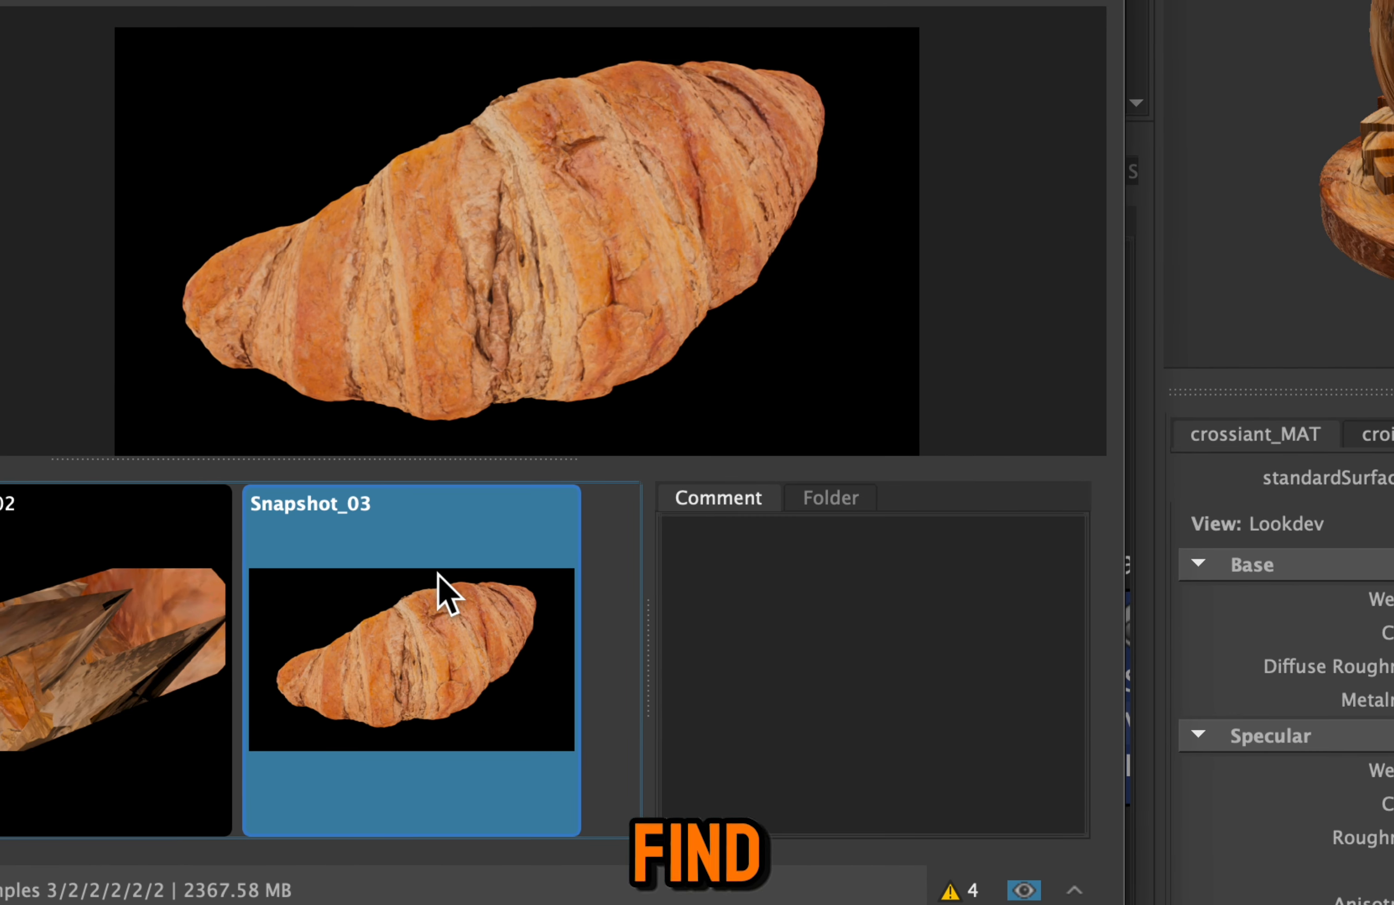
left_click(439, 524)
left_click(439, 523)
left_click(442, 586)
left_click(442, 586)
left_click(442, 585)
left_click(442, 586)
left_click(442, 586)
left_click(442, 586)
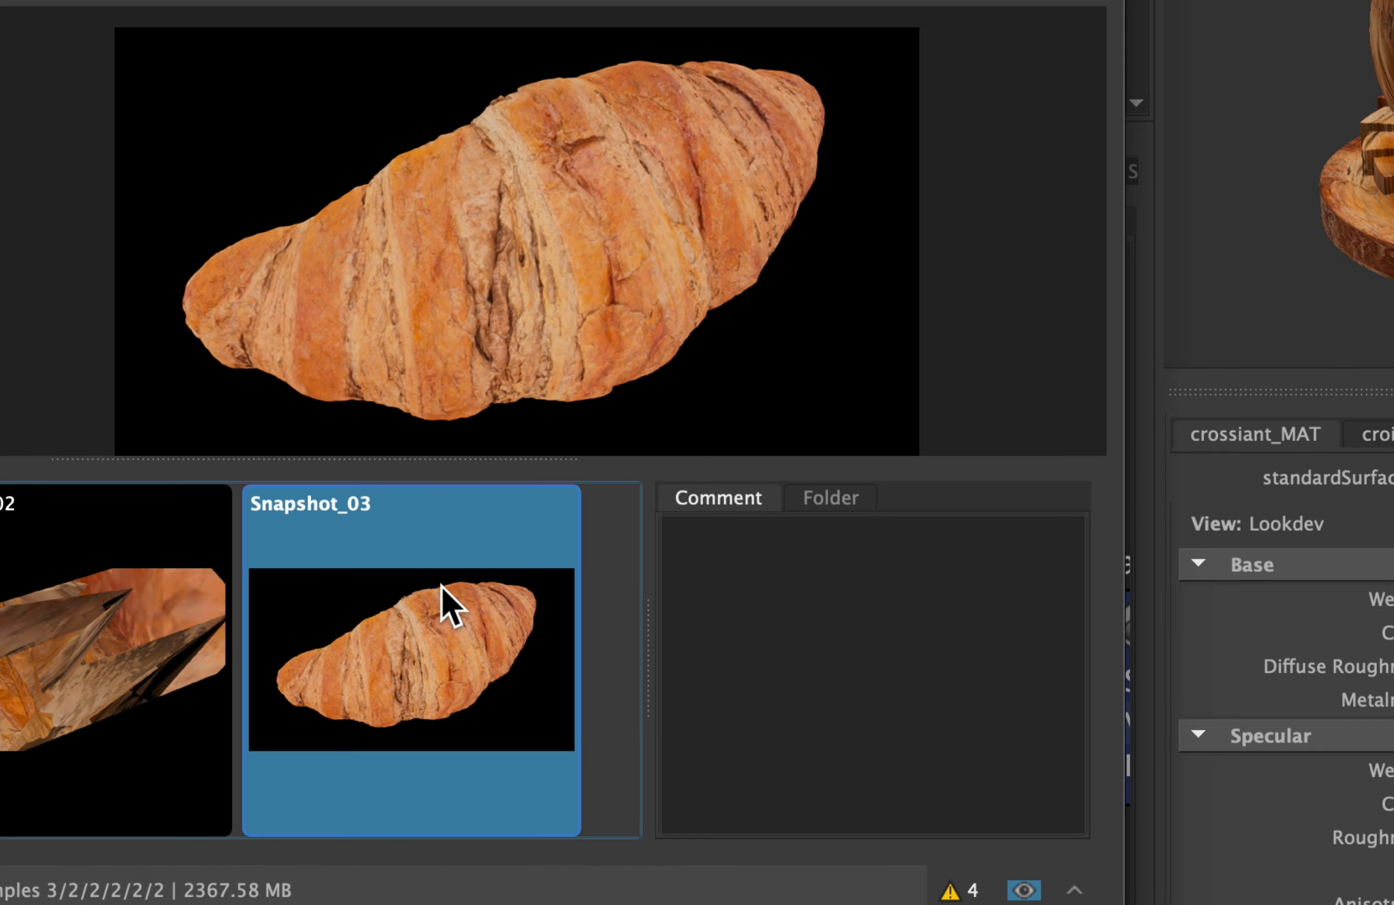
left_click(440, 591)
left_click(440, 592)
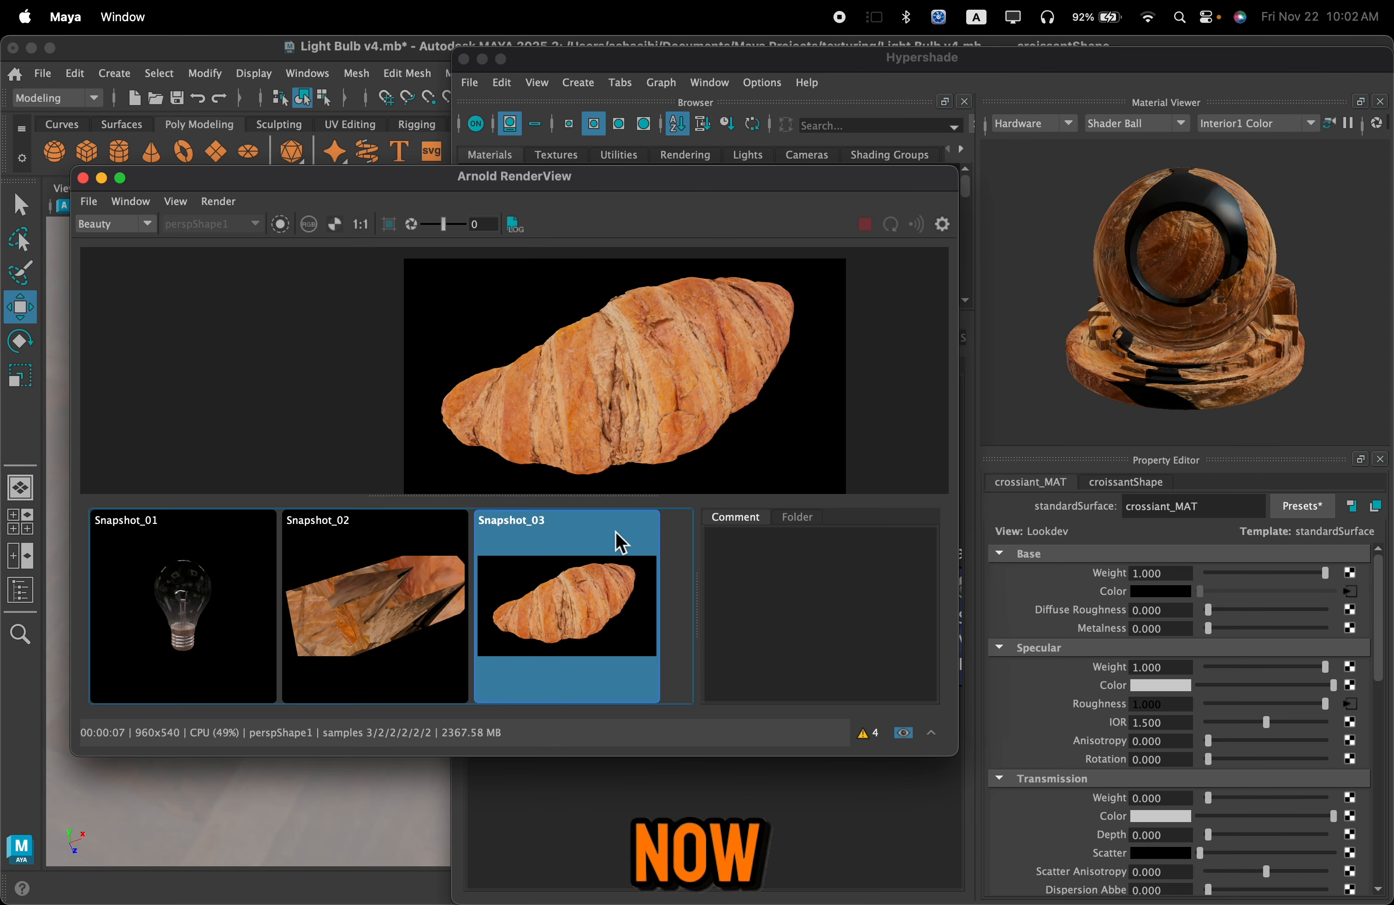
left_click(83, 177)
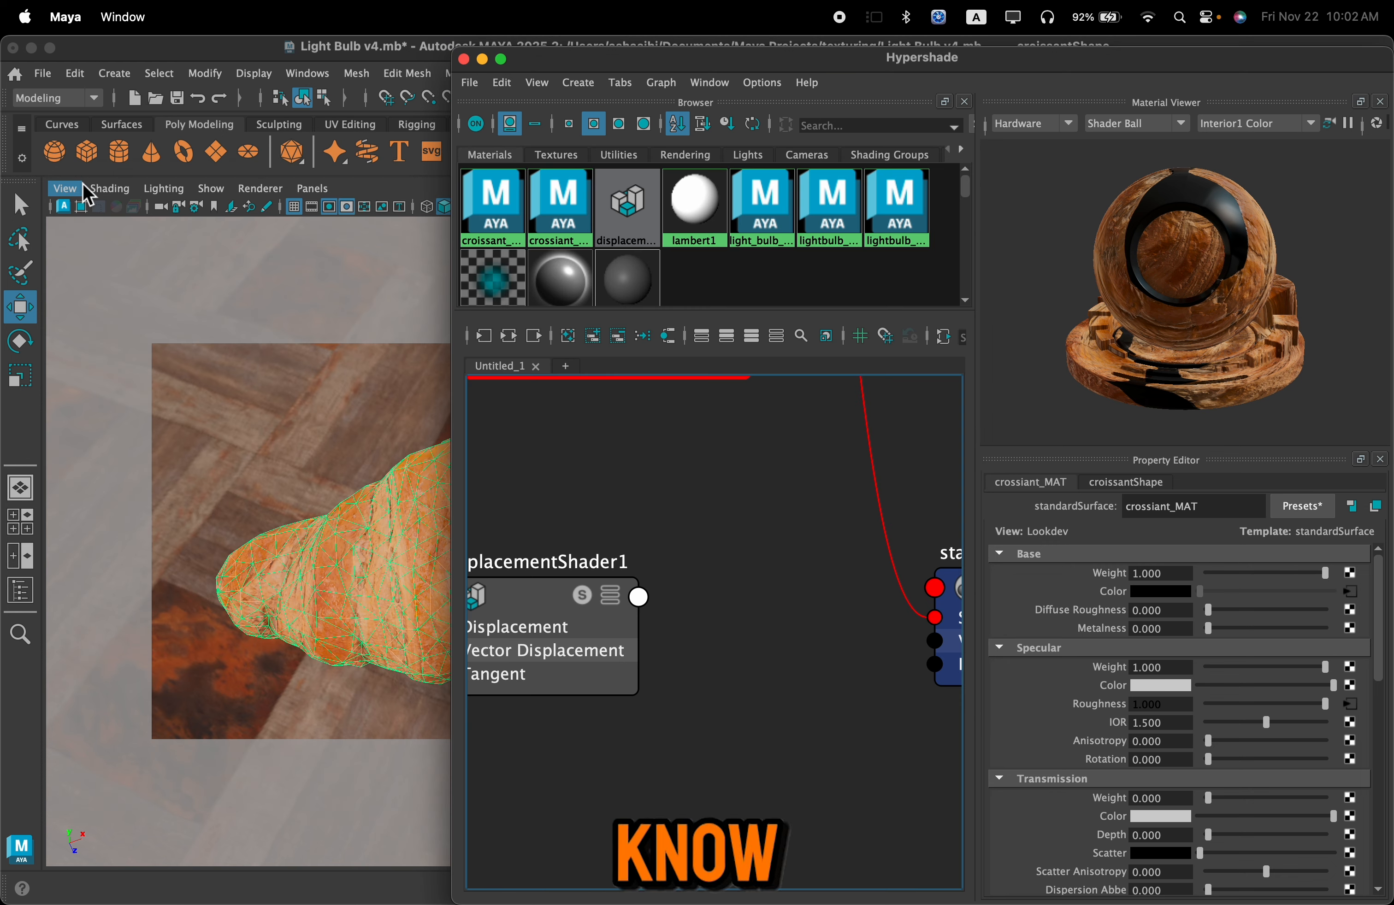